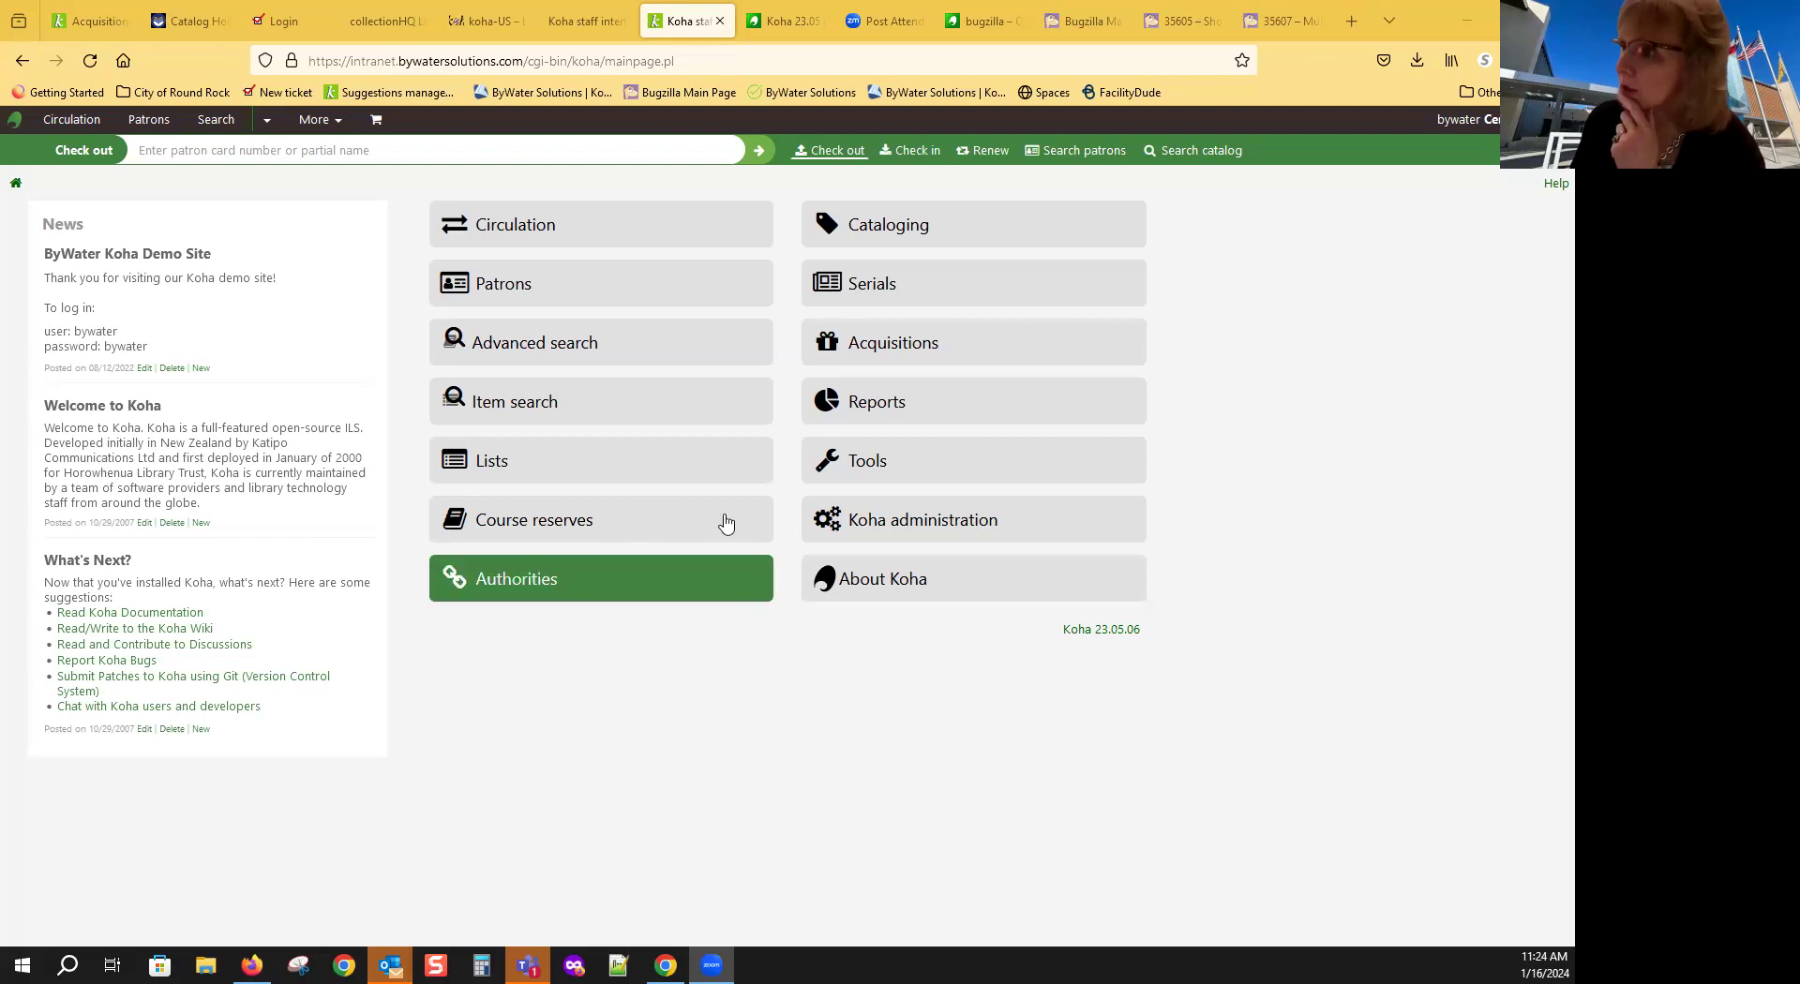
# Step: Reach My Vendor's basket and search existing records for 'dog' to open Un chien andalou
pyautogui.click(903, 345)
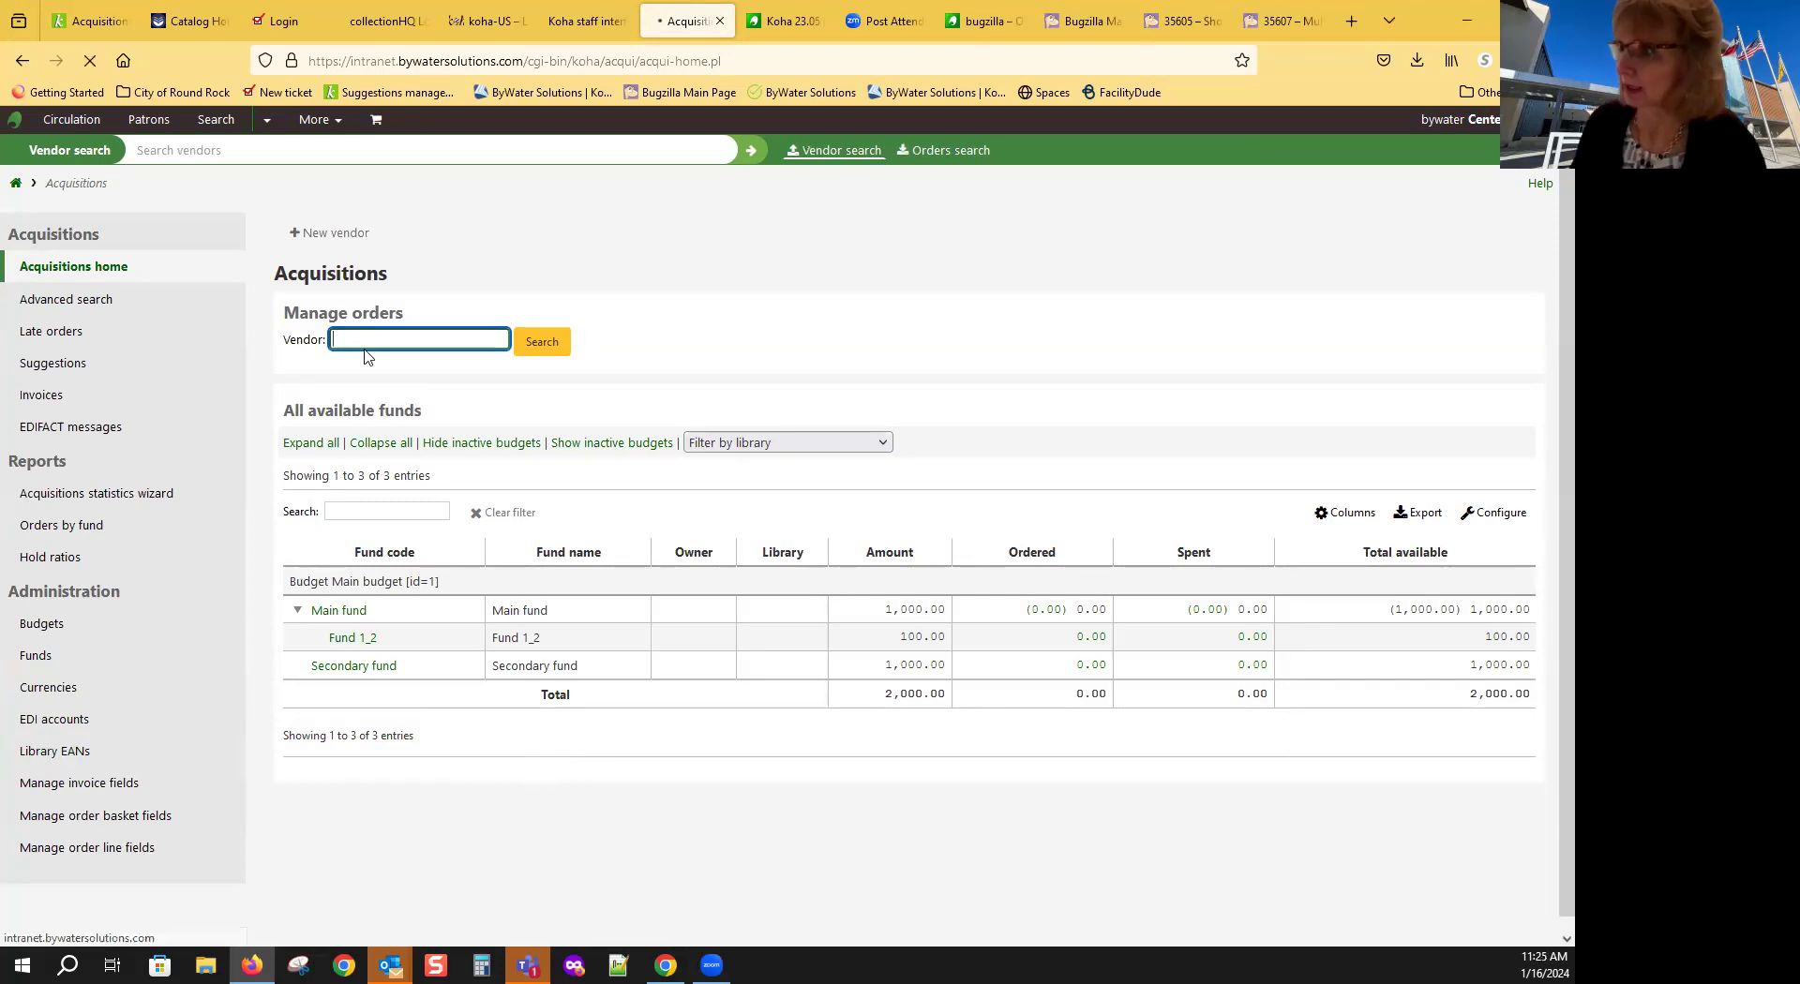
pyautogui.click(540, 343)
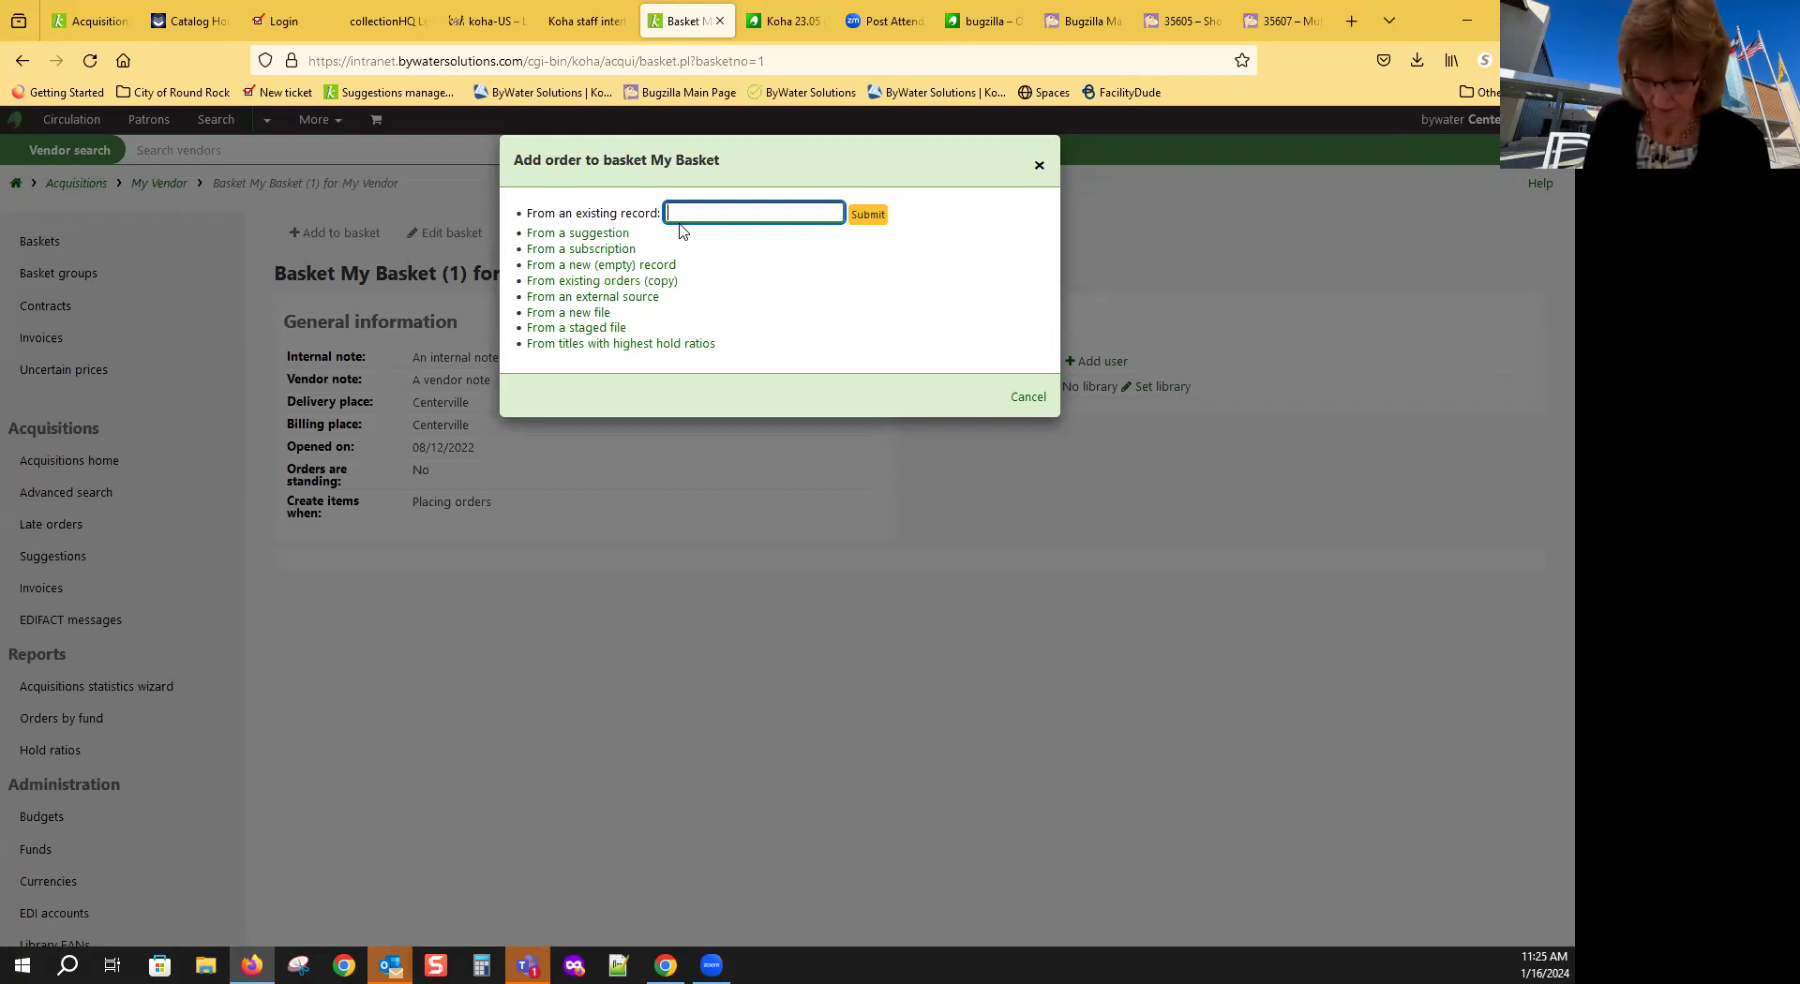
pyautogui.write('dog')
pyautogui.press('Return')
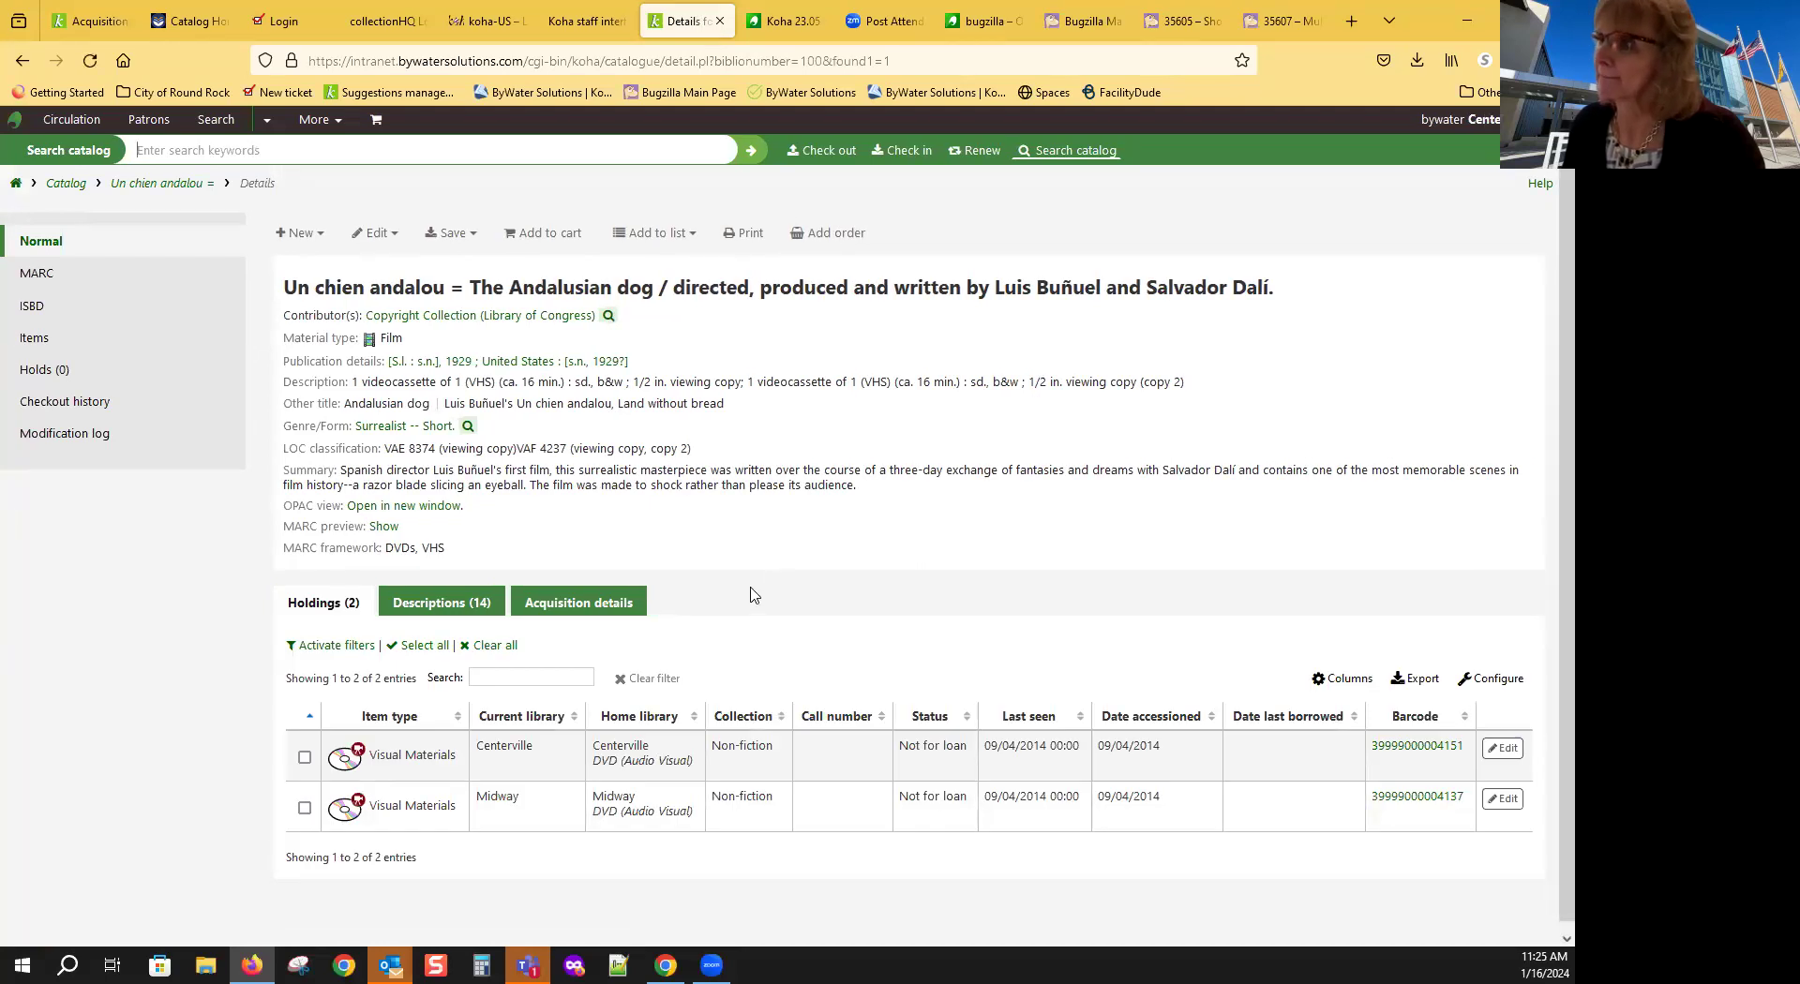
# Step: Start an order and add one Visual Materials item with Not for loan set to Ordered
pyautogui.click(823, 233)
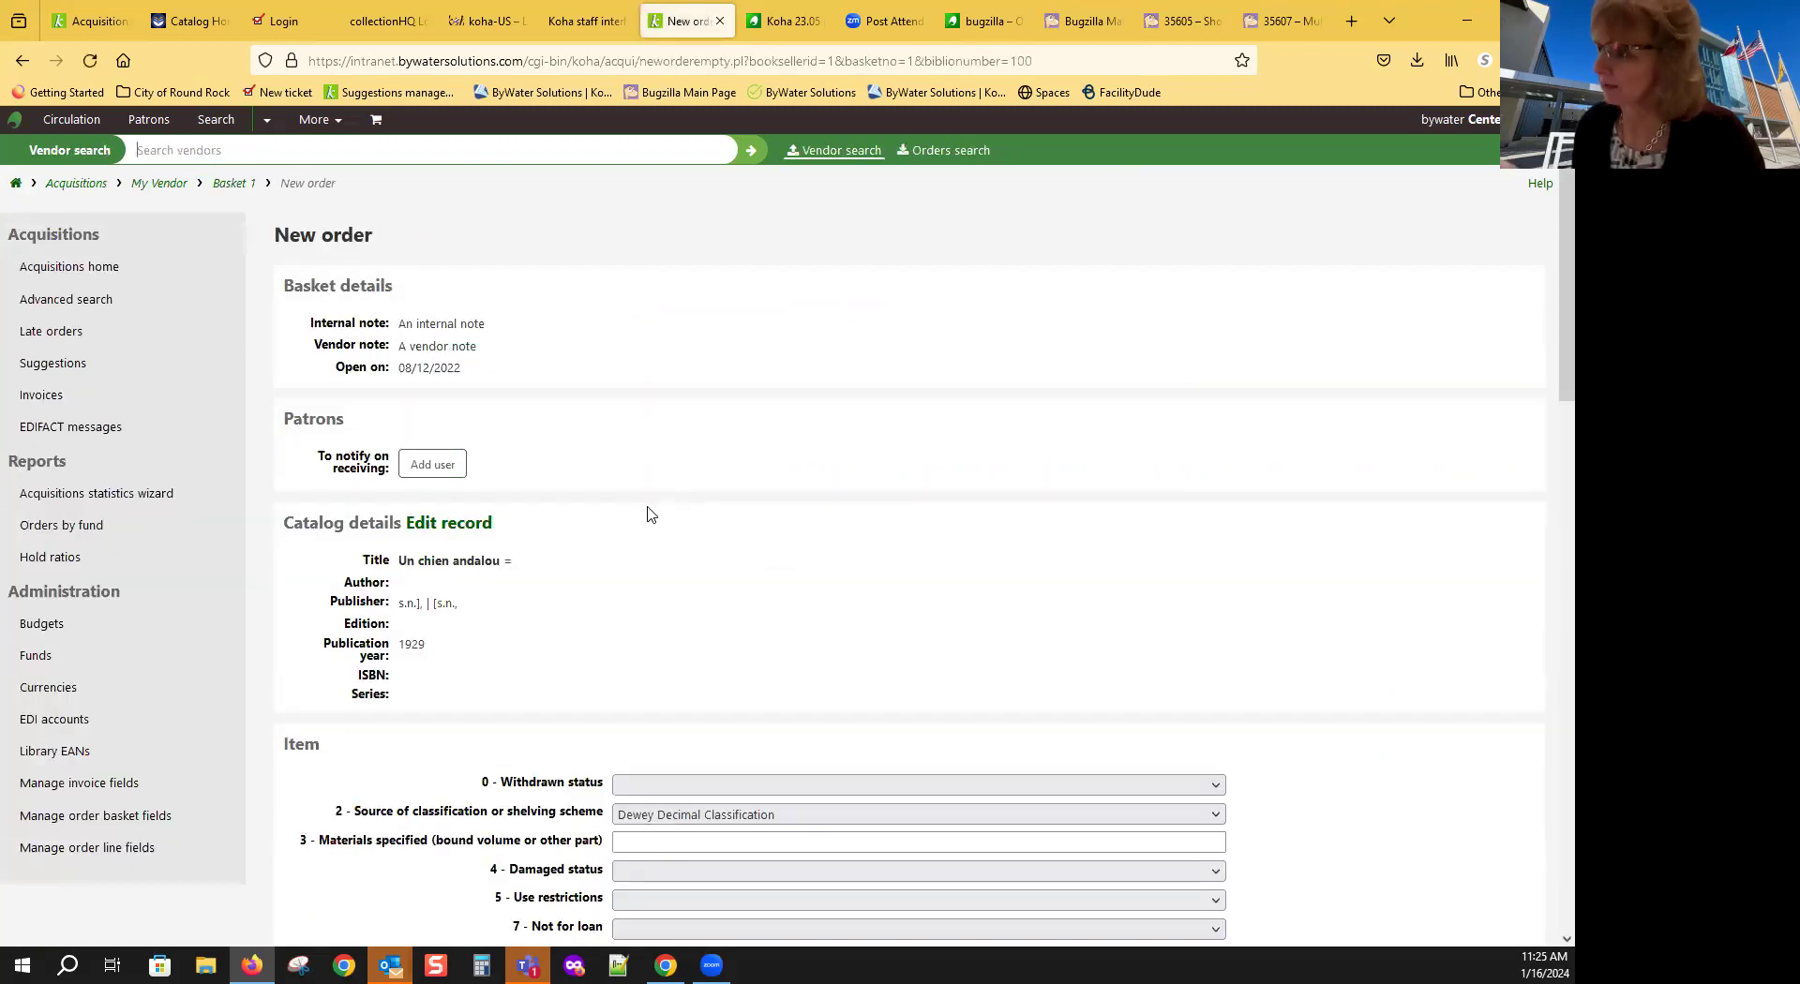
pyautogui.scroll(-5, 877, 413)
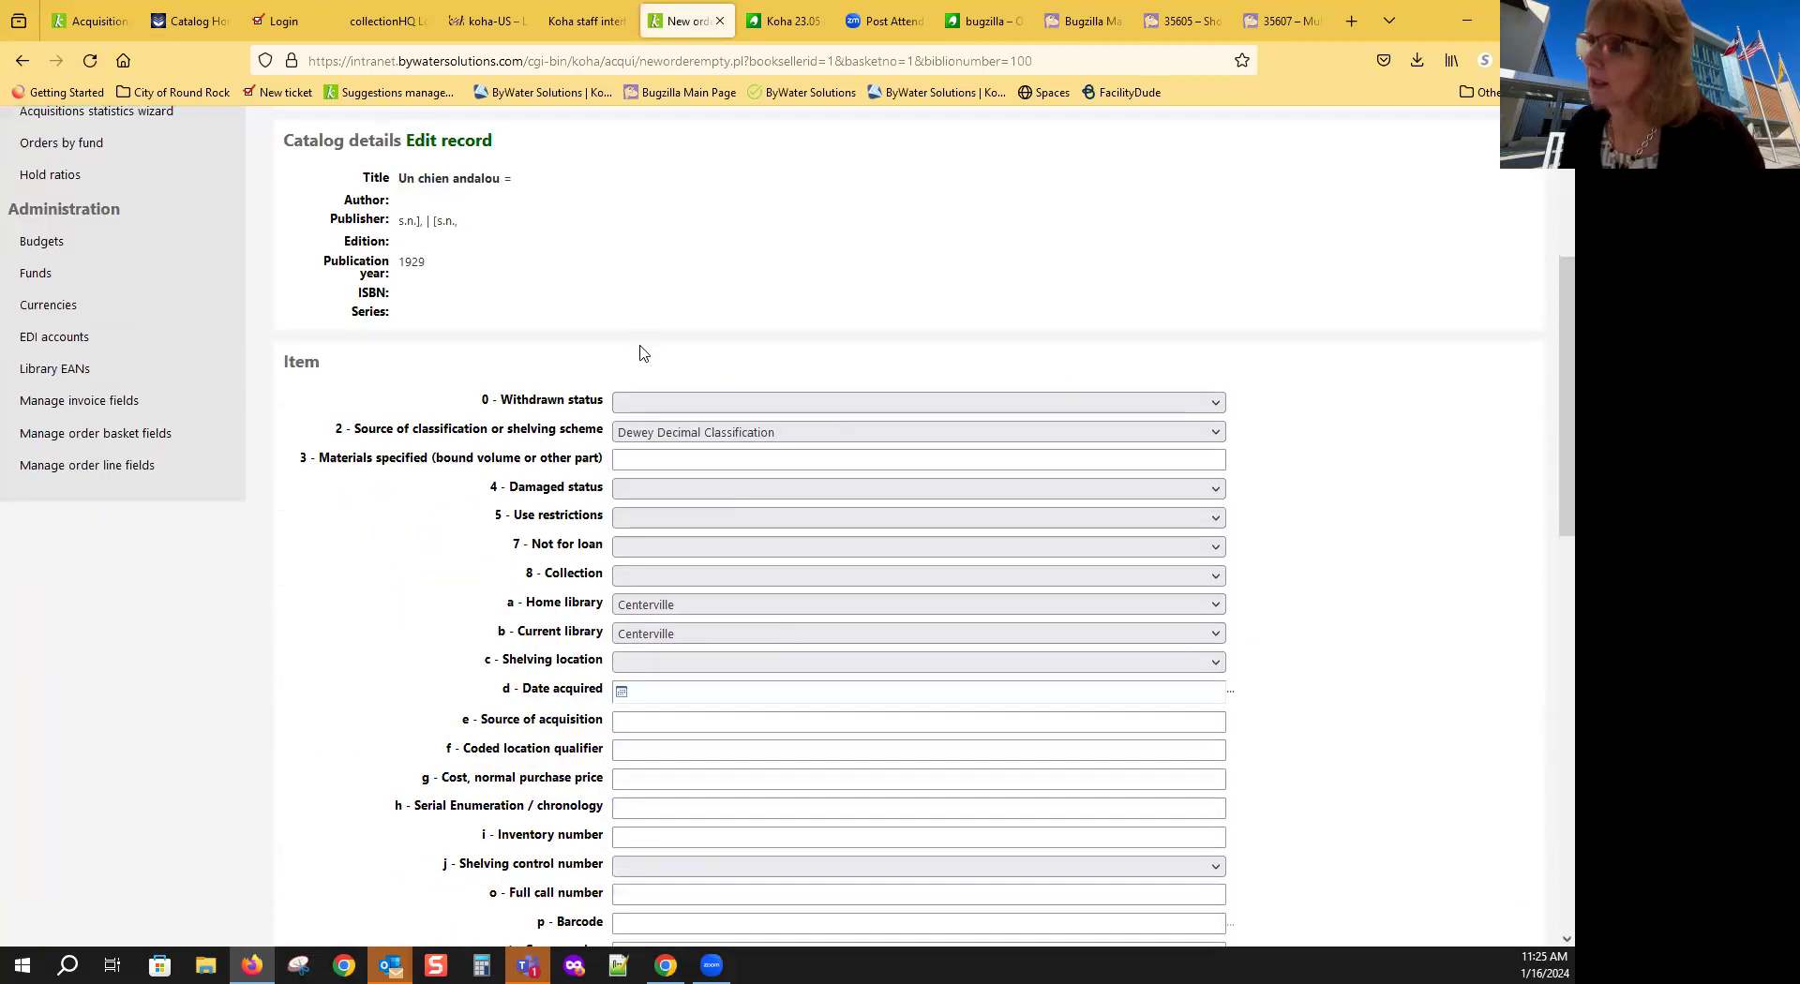
pyautogui.scroll(5, 639, 352)
pyautogui.scroll(-4, 441, 511)
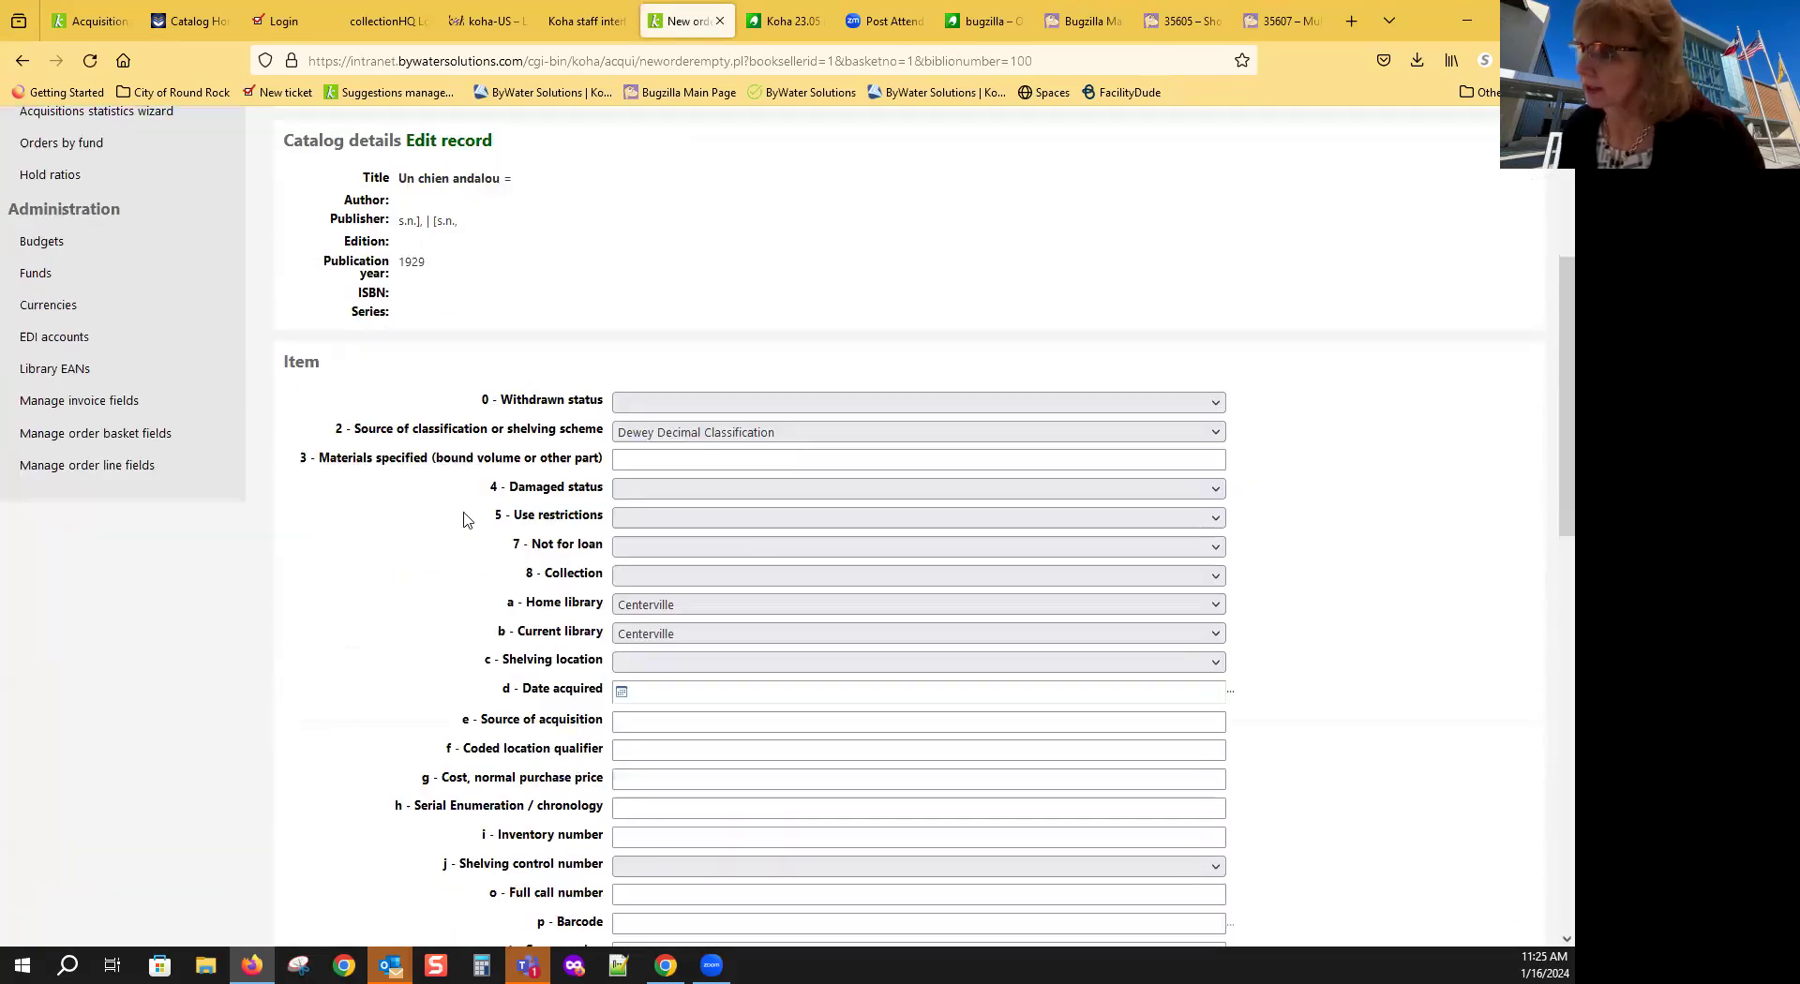
pyautogui.scroll(-4, 401, 543)
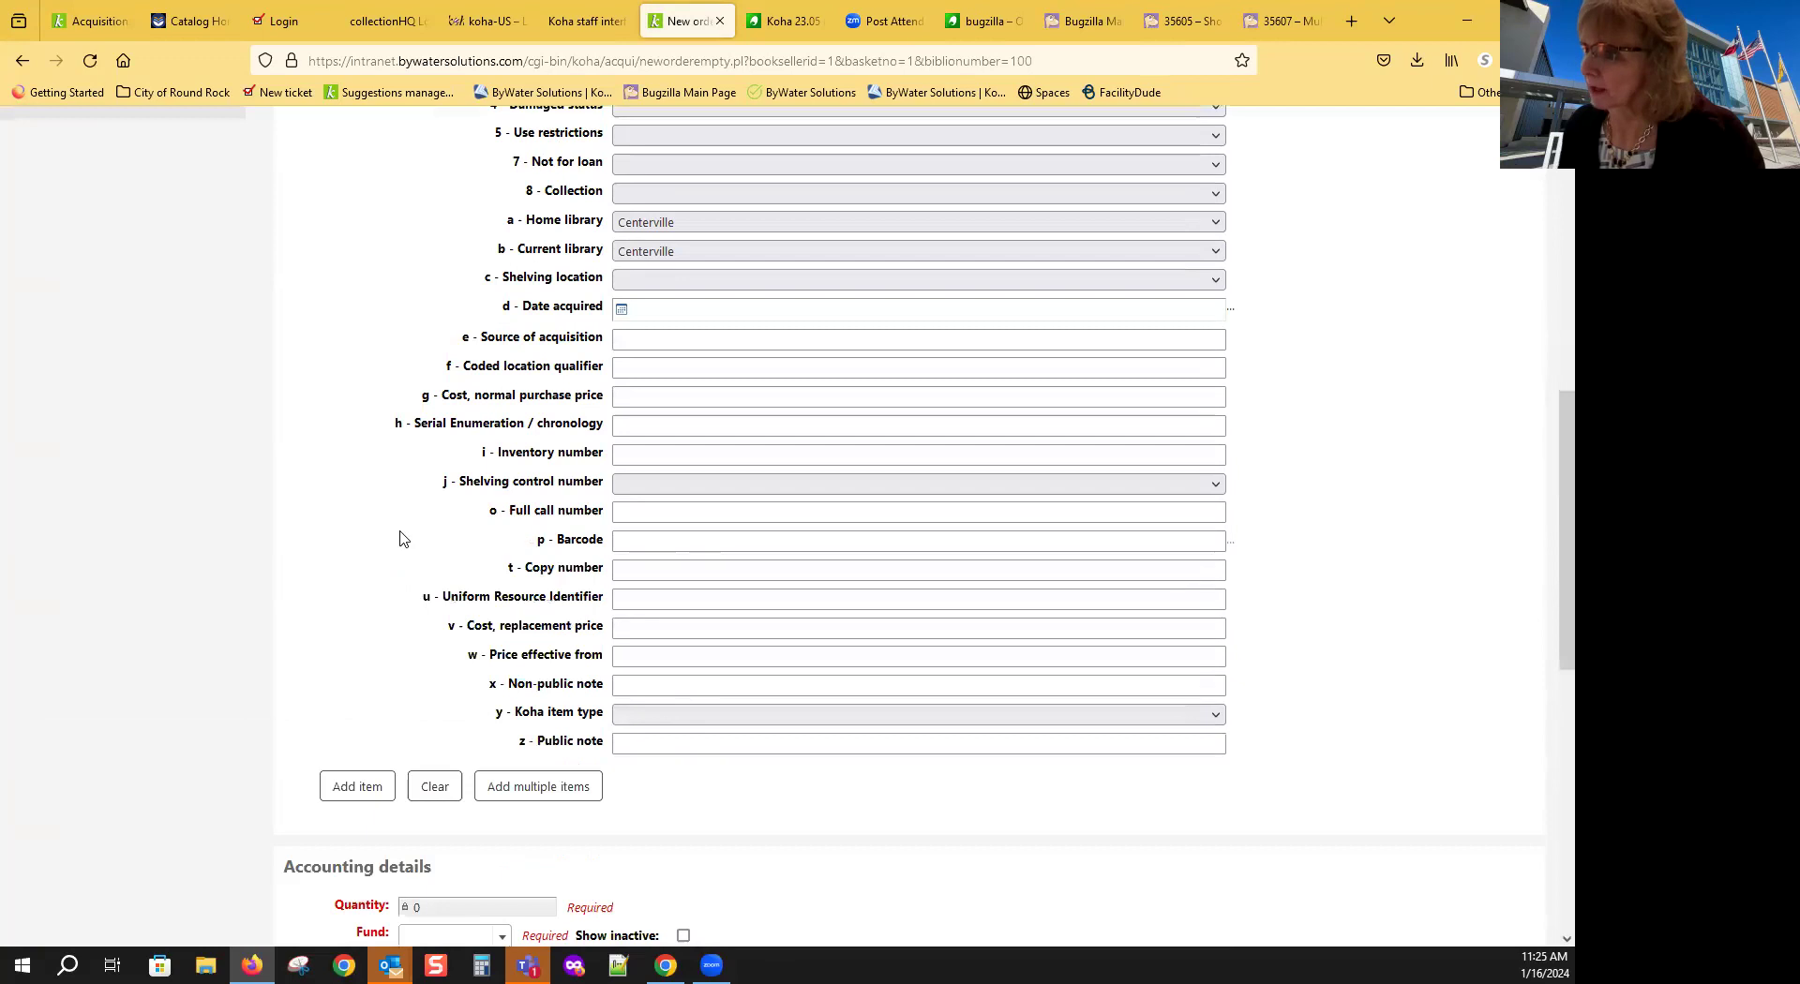
pyautogui.click(734, 717)
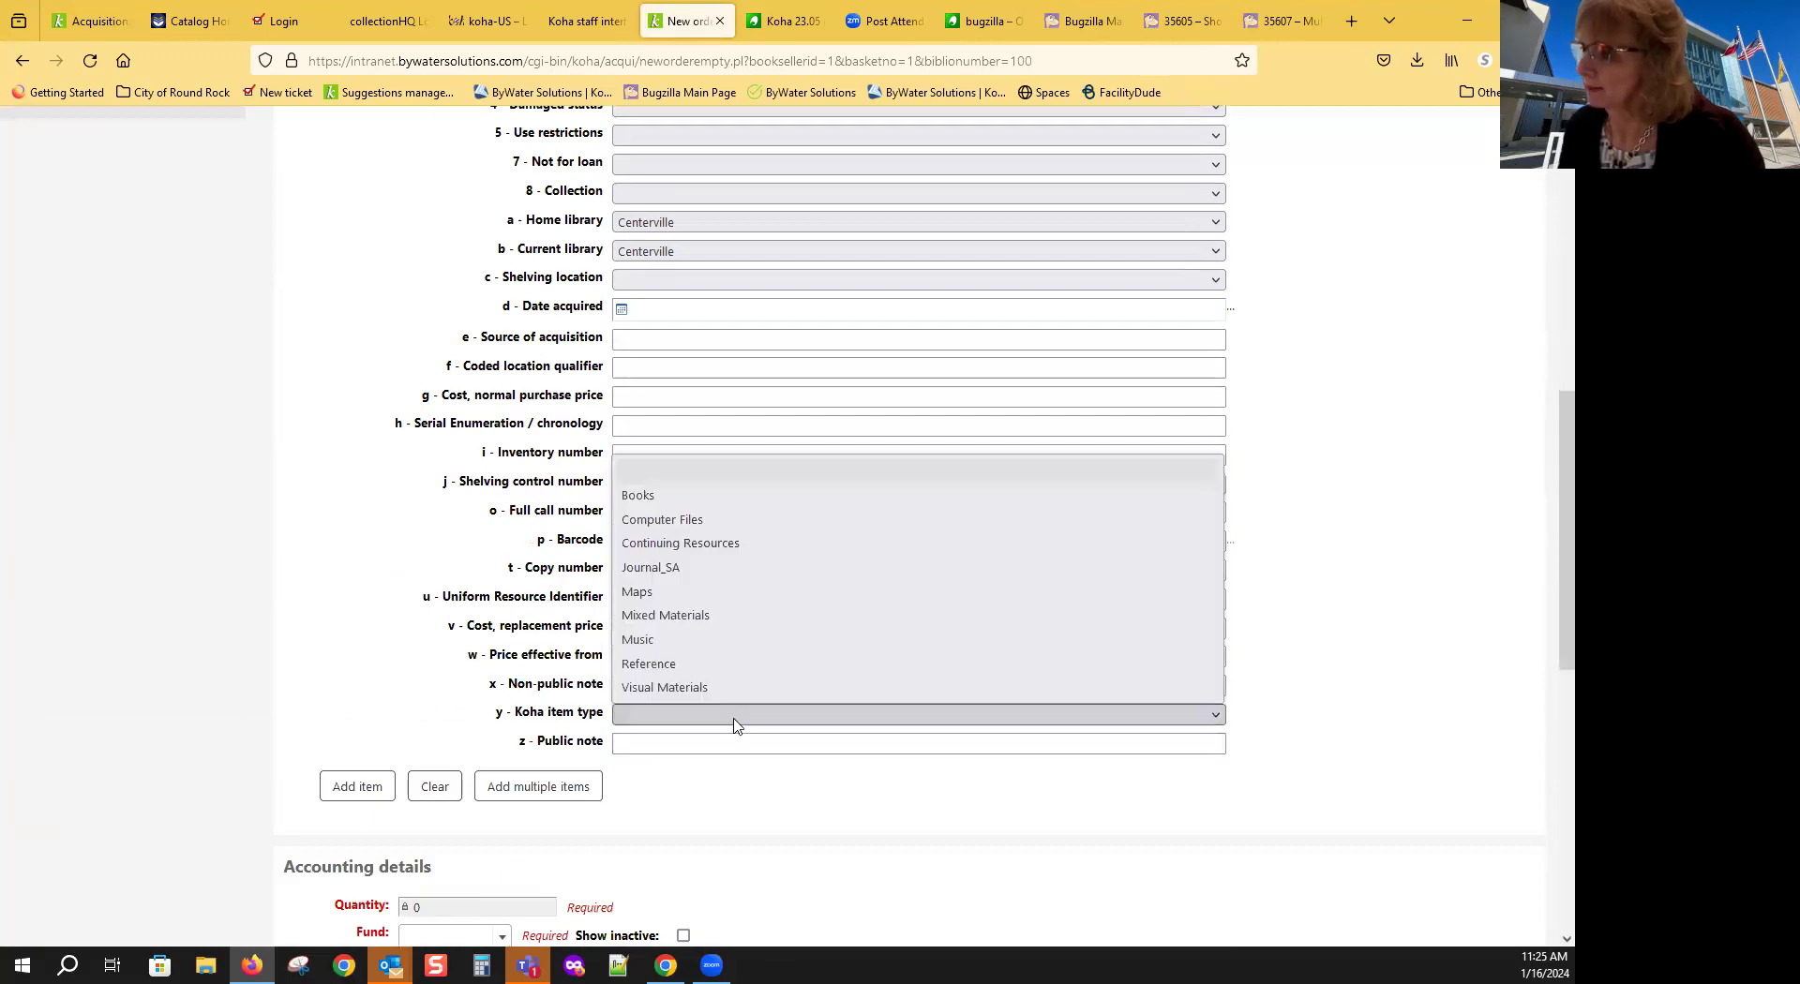
pyautogui.click(708, 691)
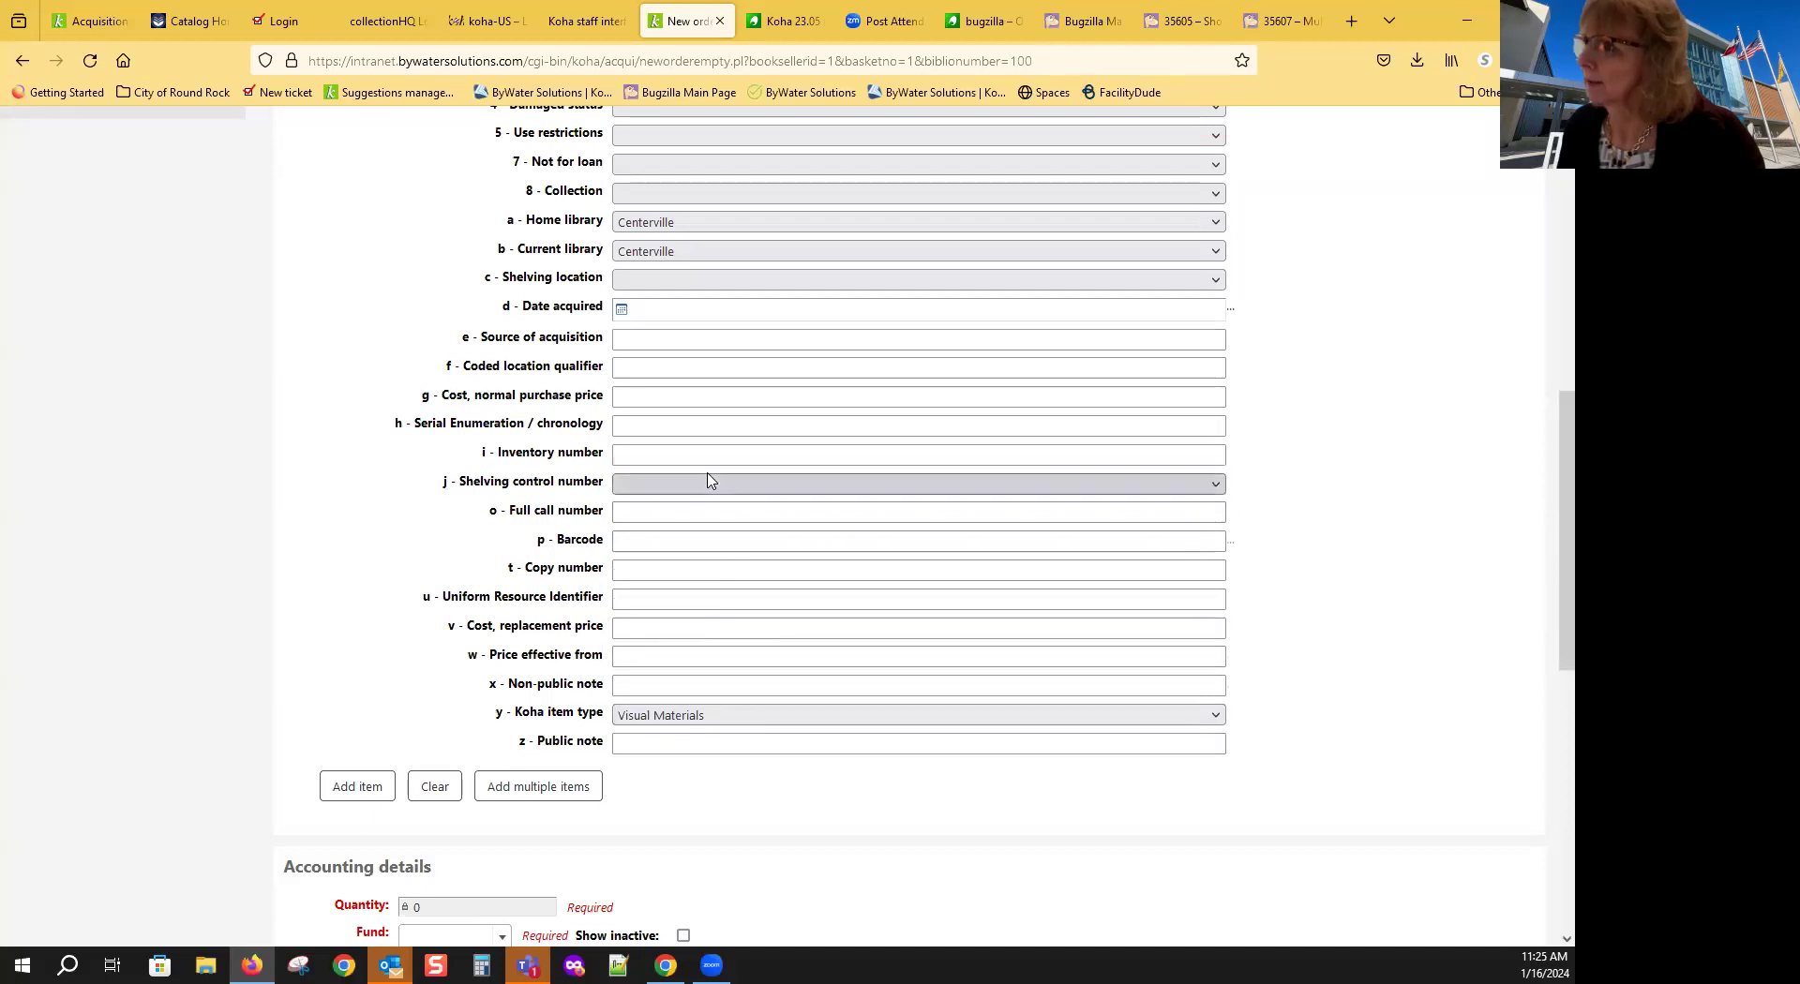
pyautogui.scroll(2, 739, 414)
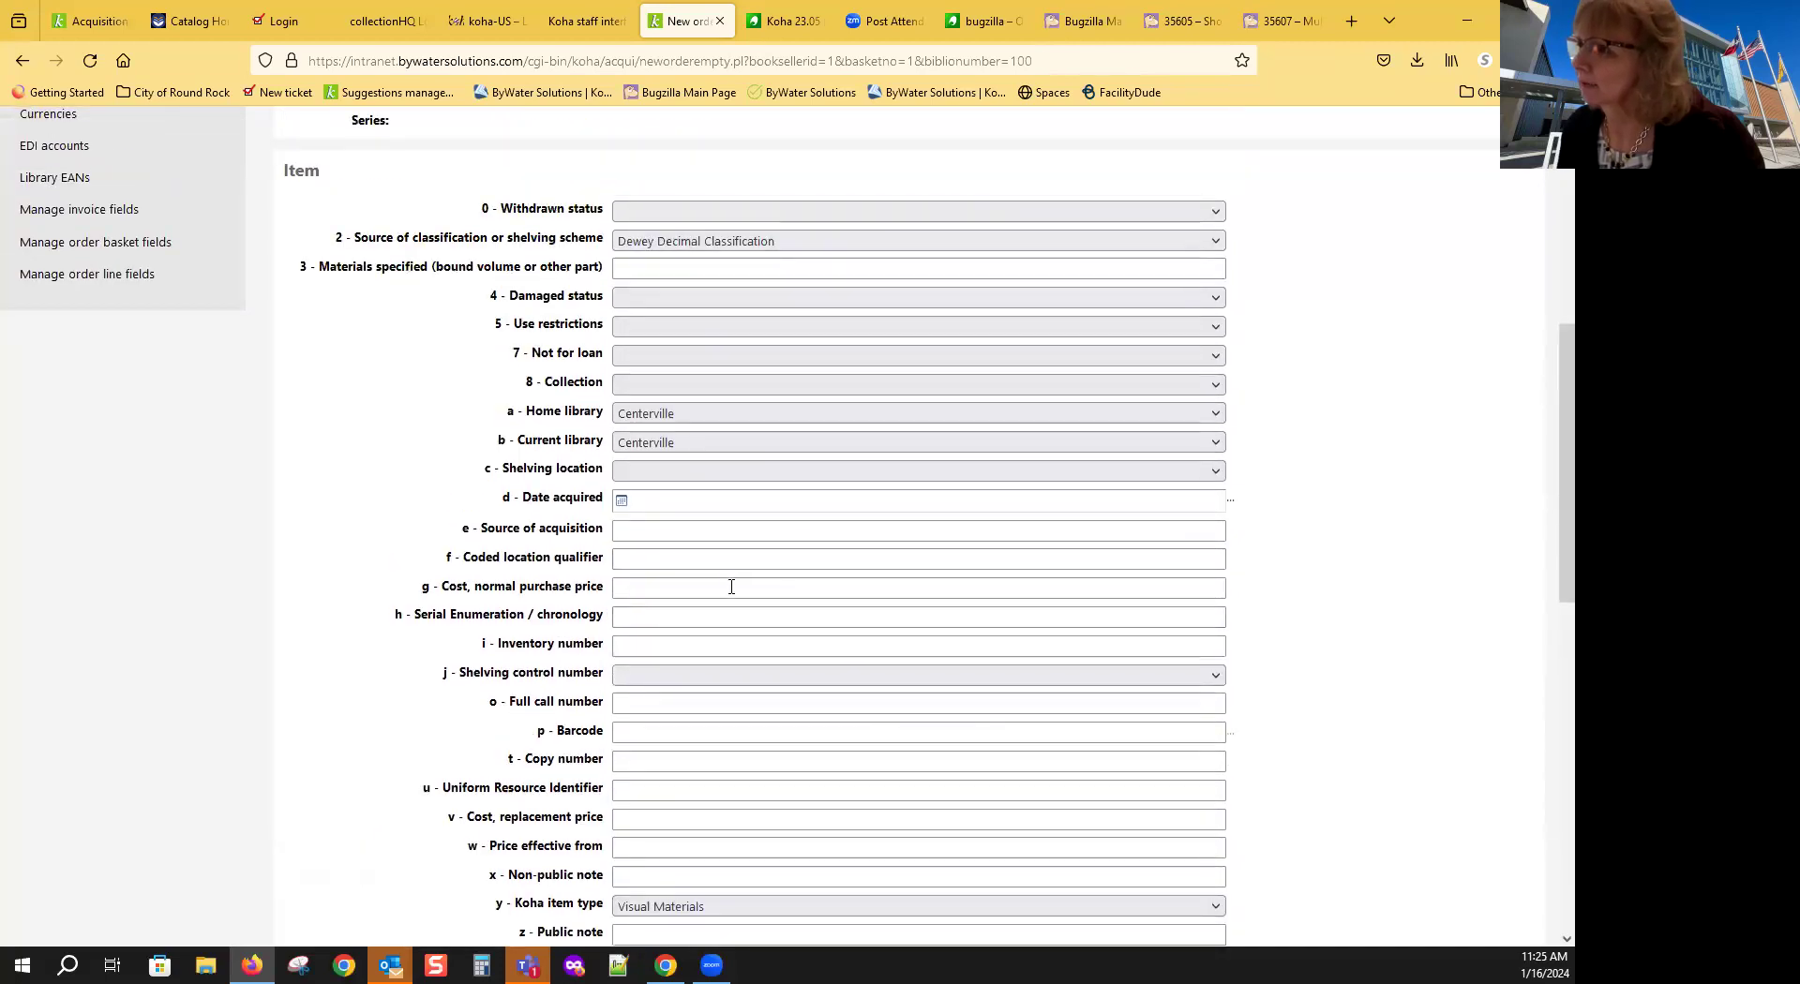
pyautogui.click(762, 361)
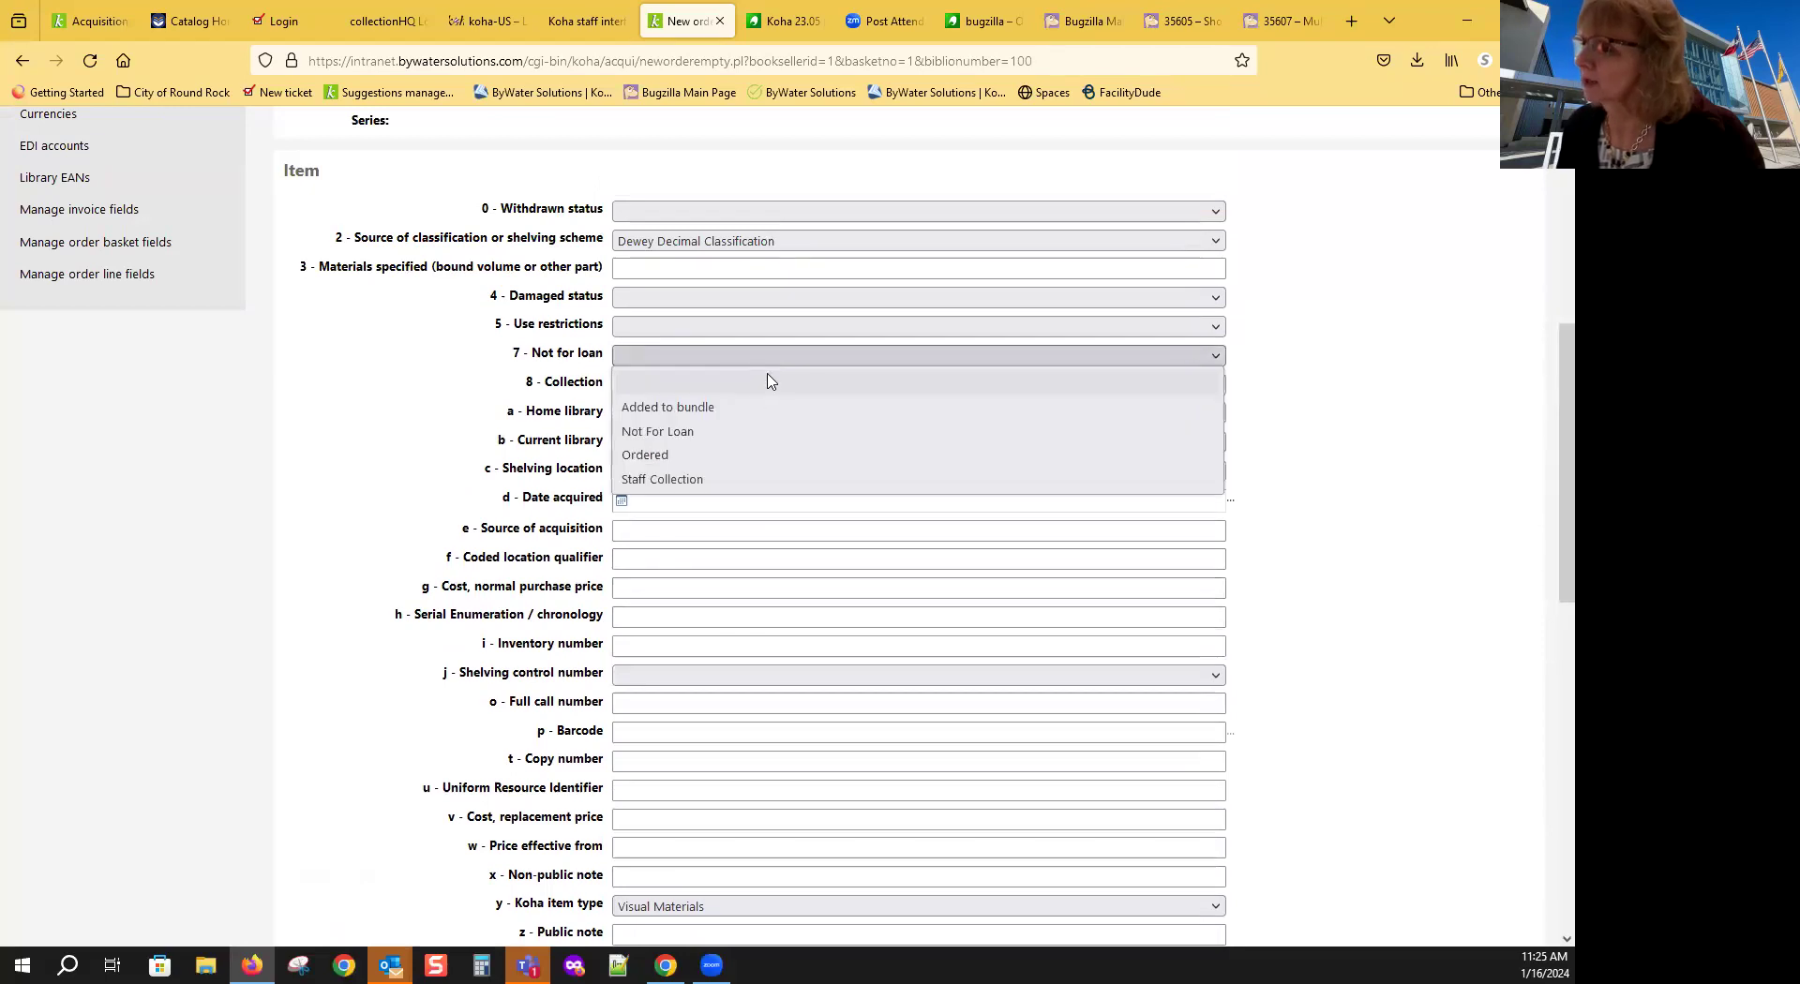
pyautogui.click(662, 456)
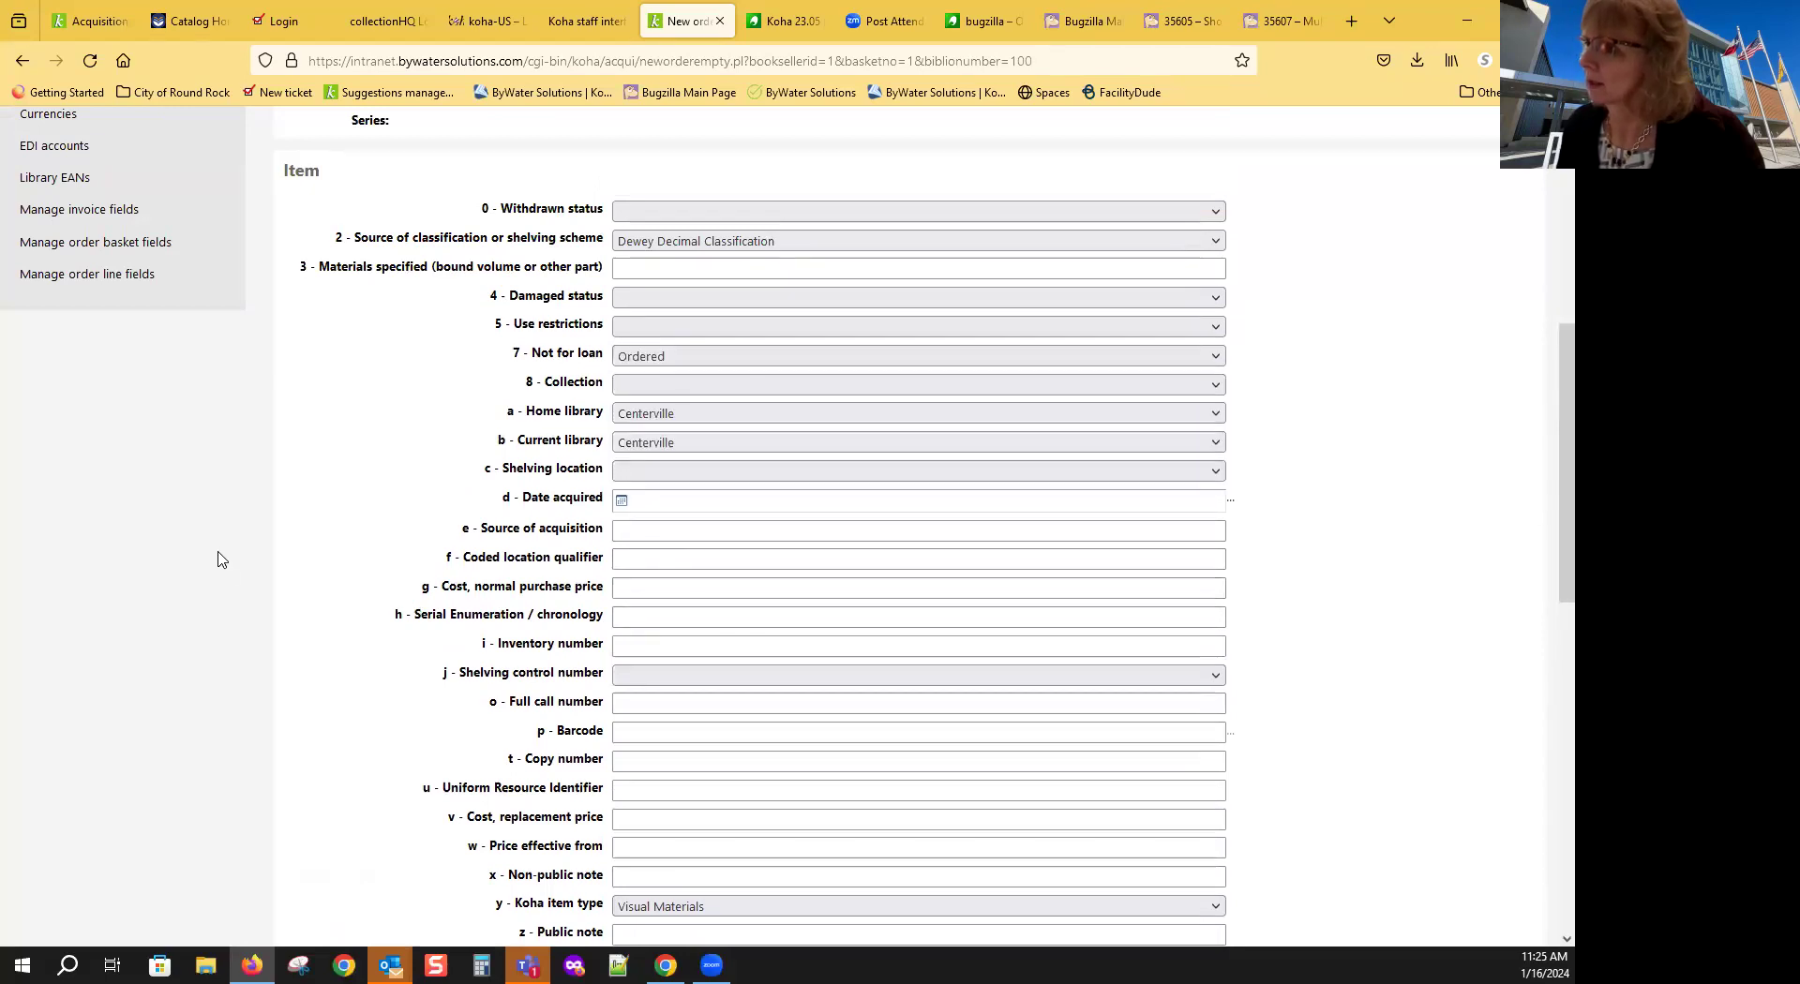
pyautogui.scroll(-5, 286, 550)
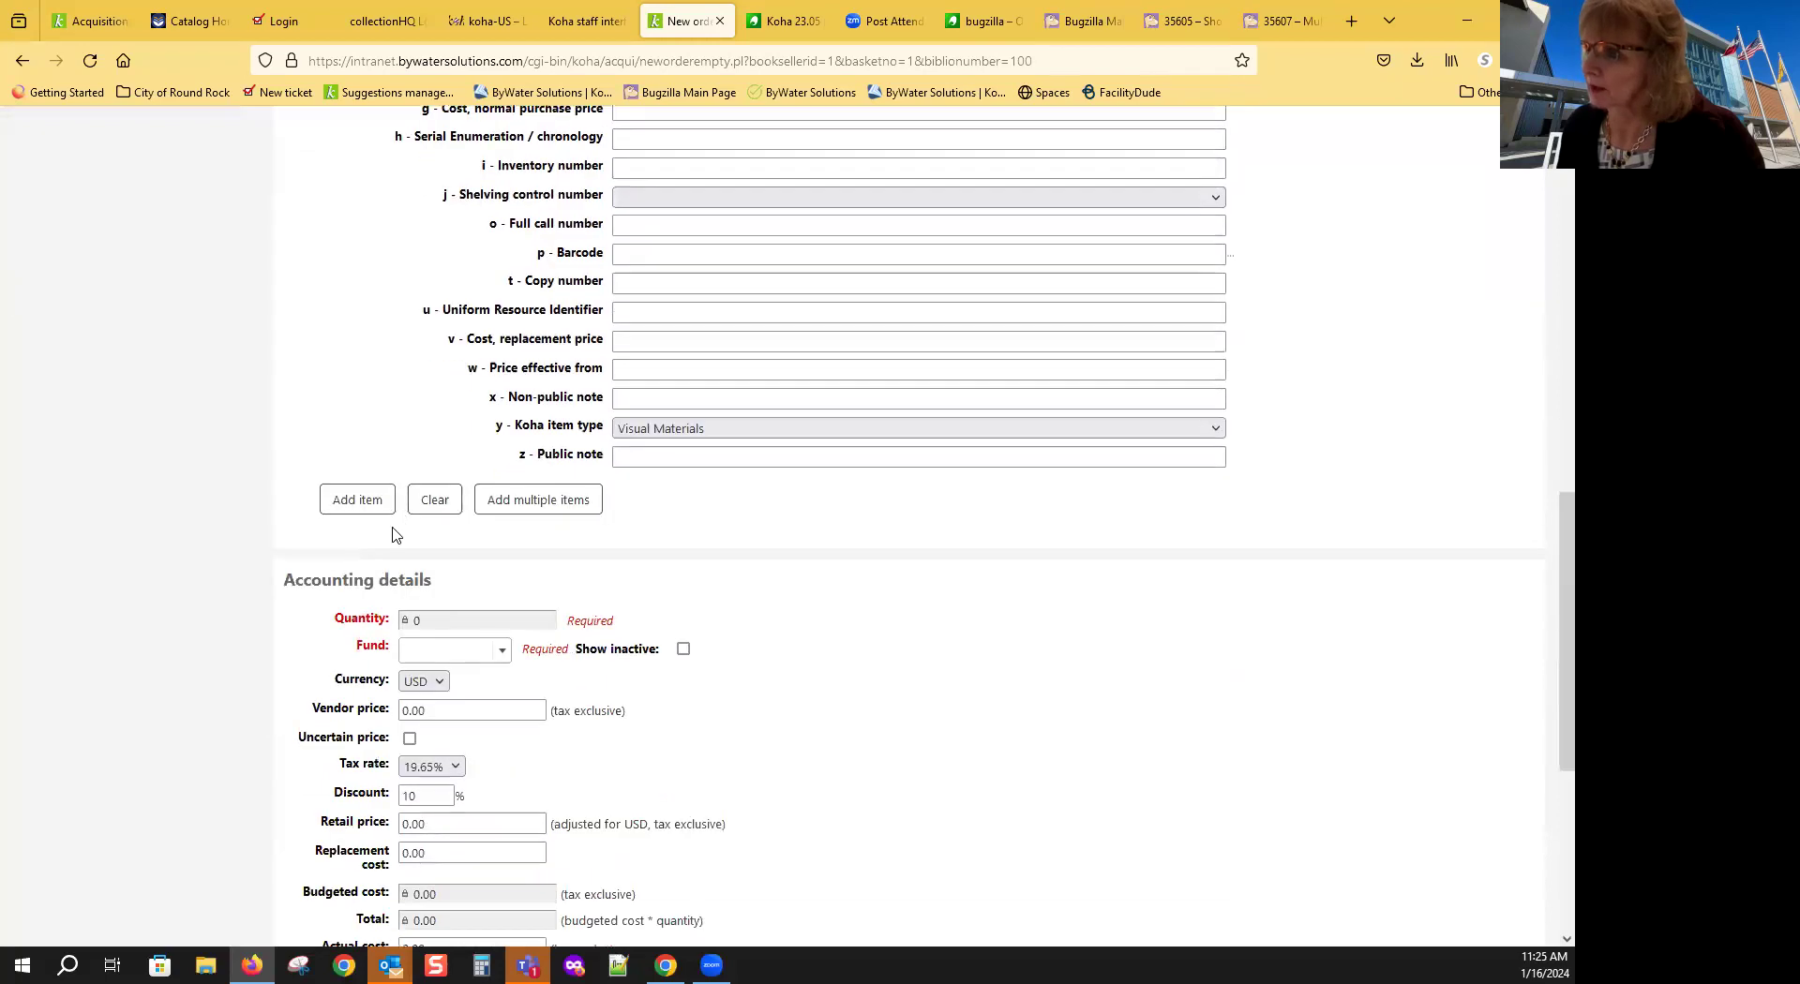
pyautogui.click(358, 501)
pyautogui.scroll(5, 825, 673)
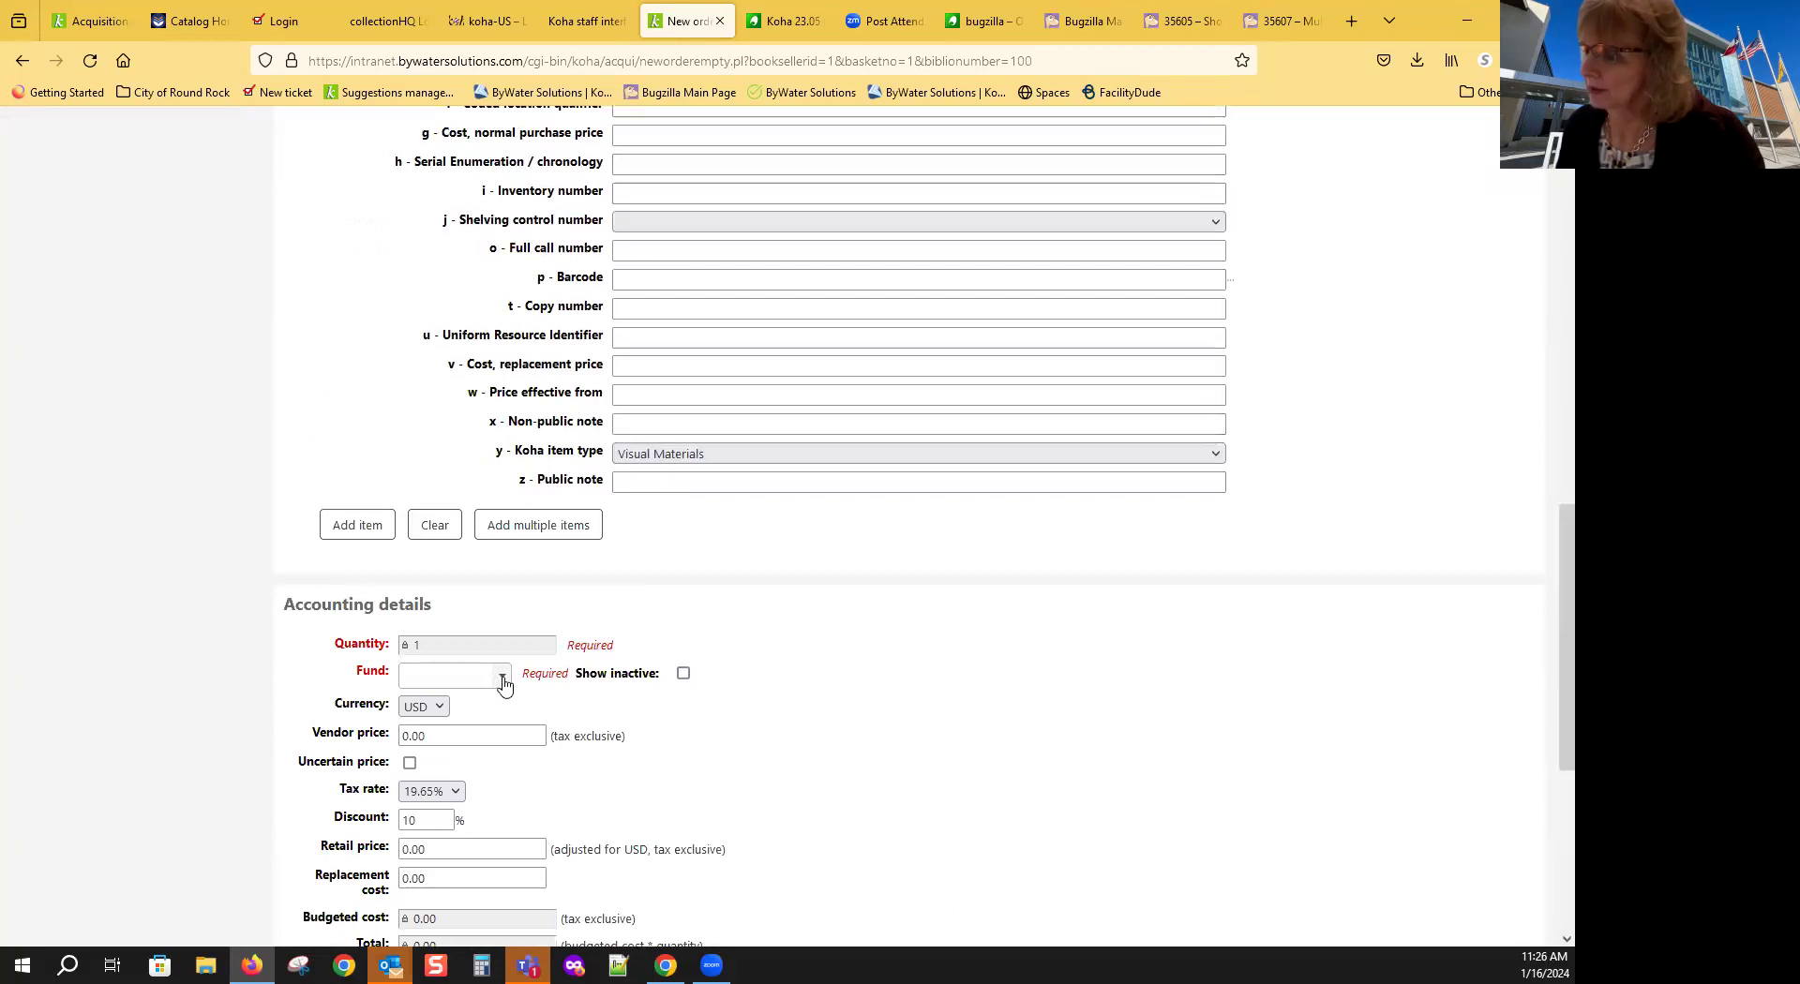
# Step: Charge the order to Fund 1_2 with a vendor price of 30.00
pyautogui.click(497, 683)
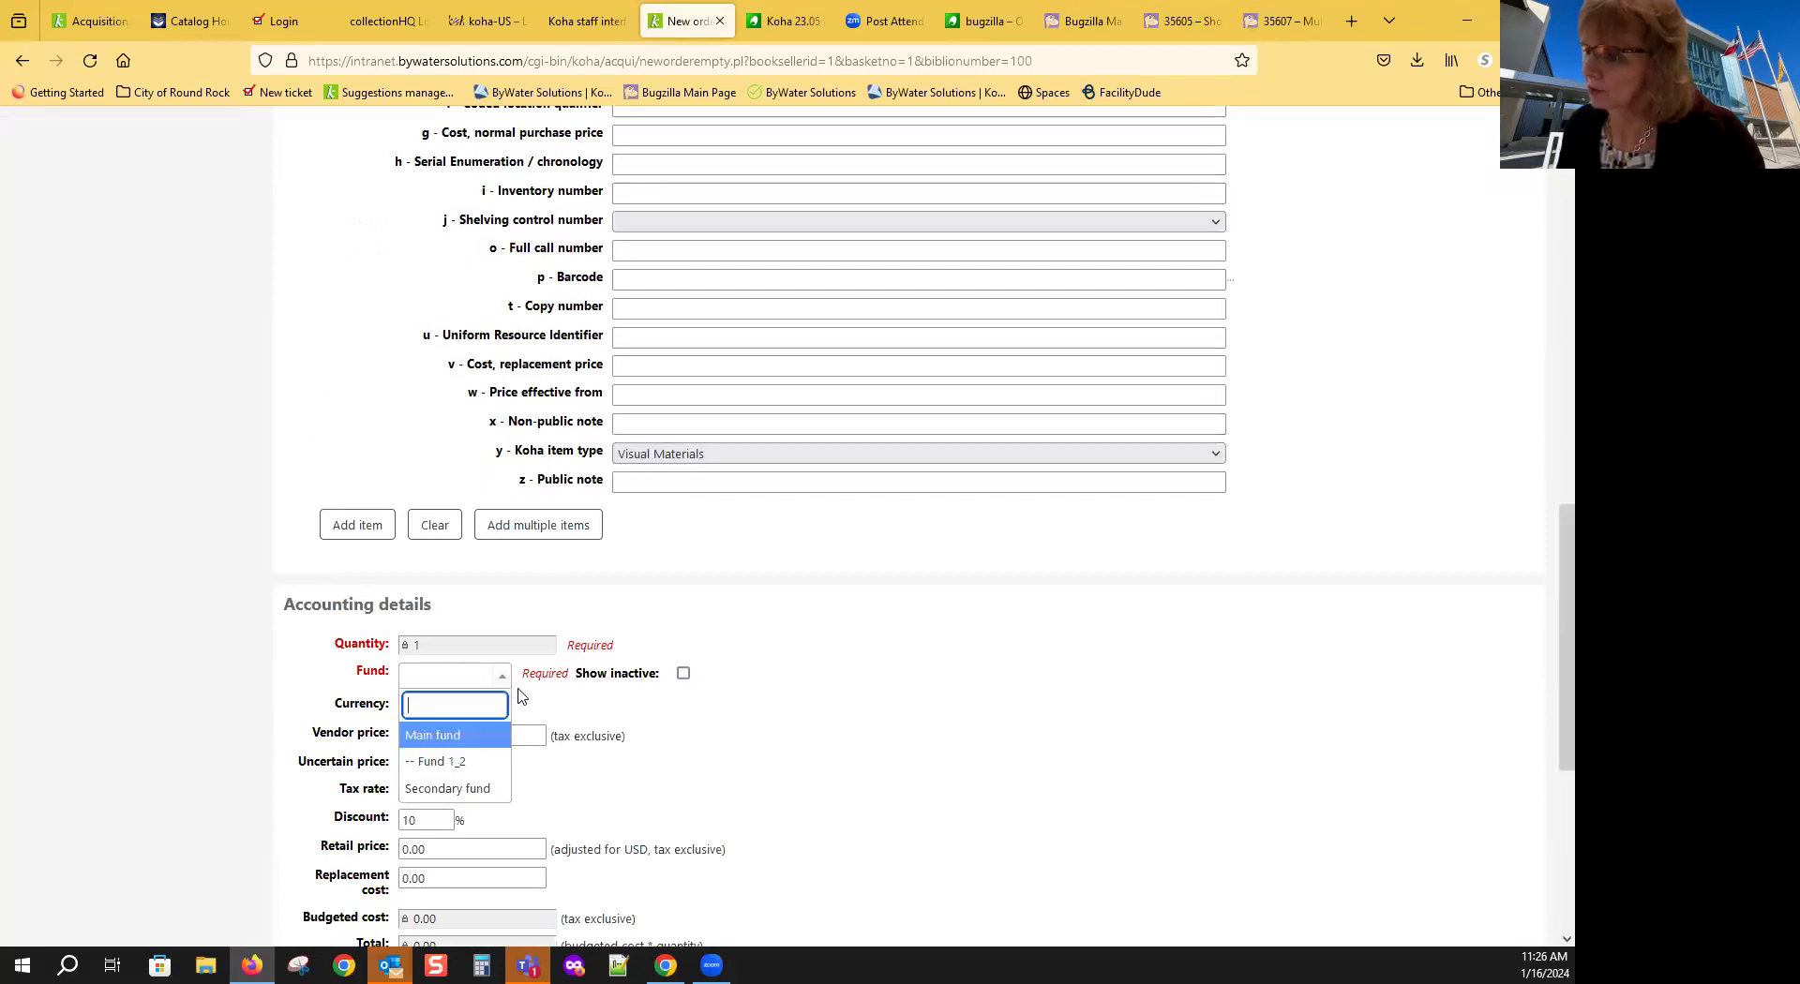
pyautogui.click(486, 762)
pyautogui.scroll(-1, 767, 757)
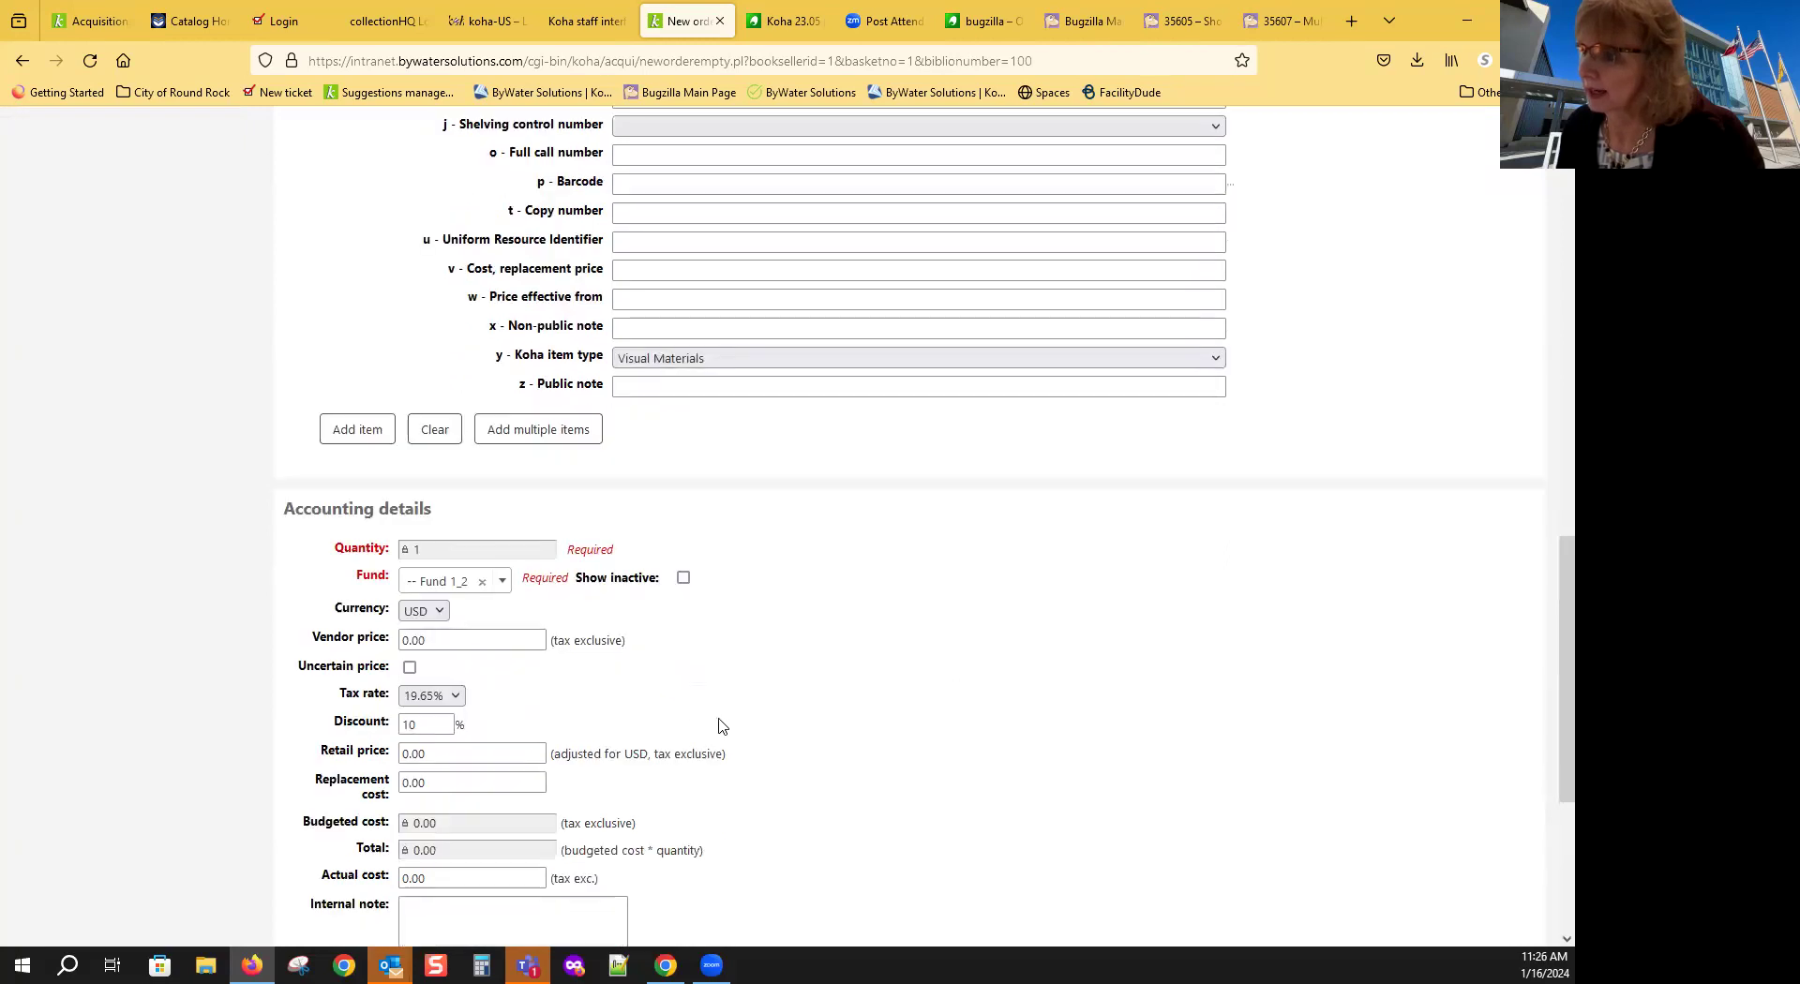
pyautogui.scroll(-1, 635, 701)
pyautogui.moveTo(445, 642); pyautogui.dragTo(360, 645)
pyautogui.write('3')
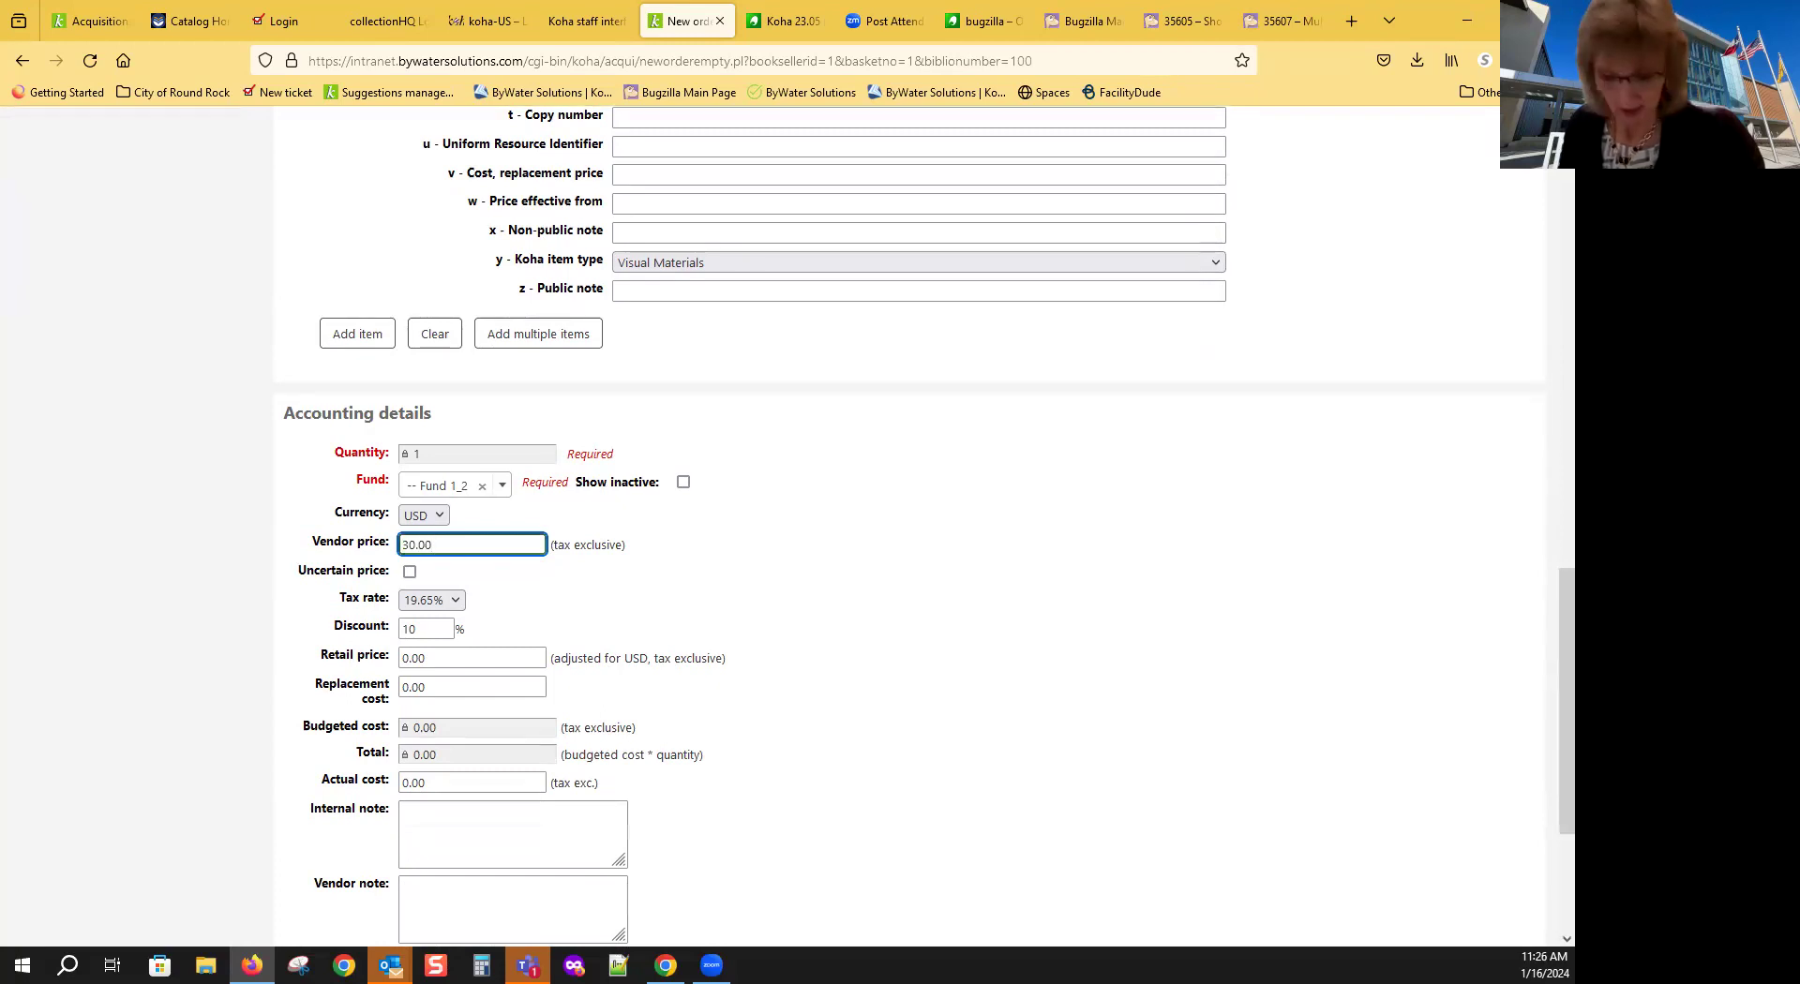
pyautogui.press('Tab')
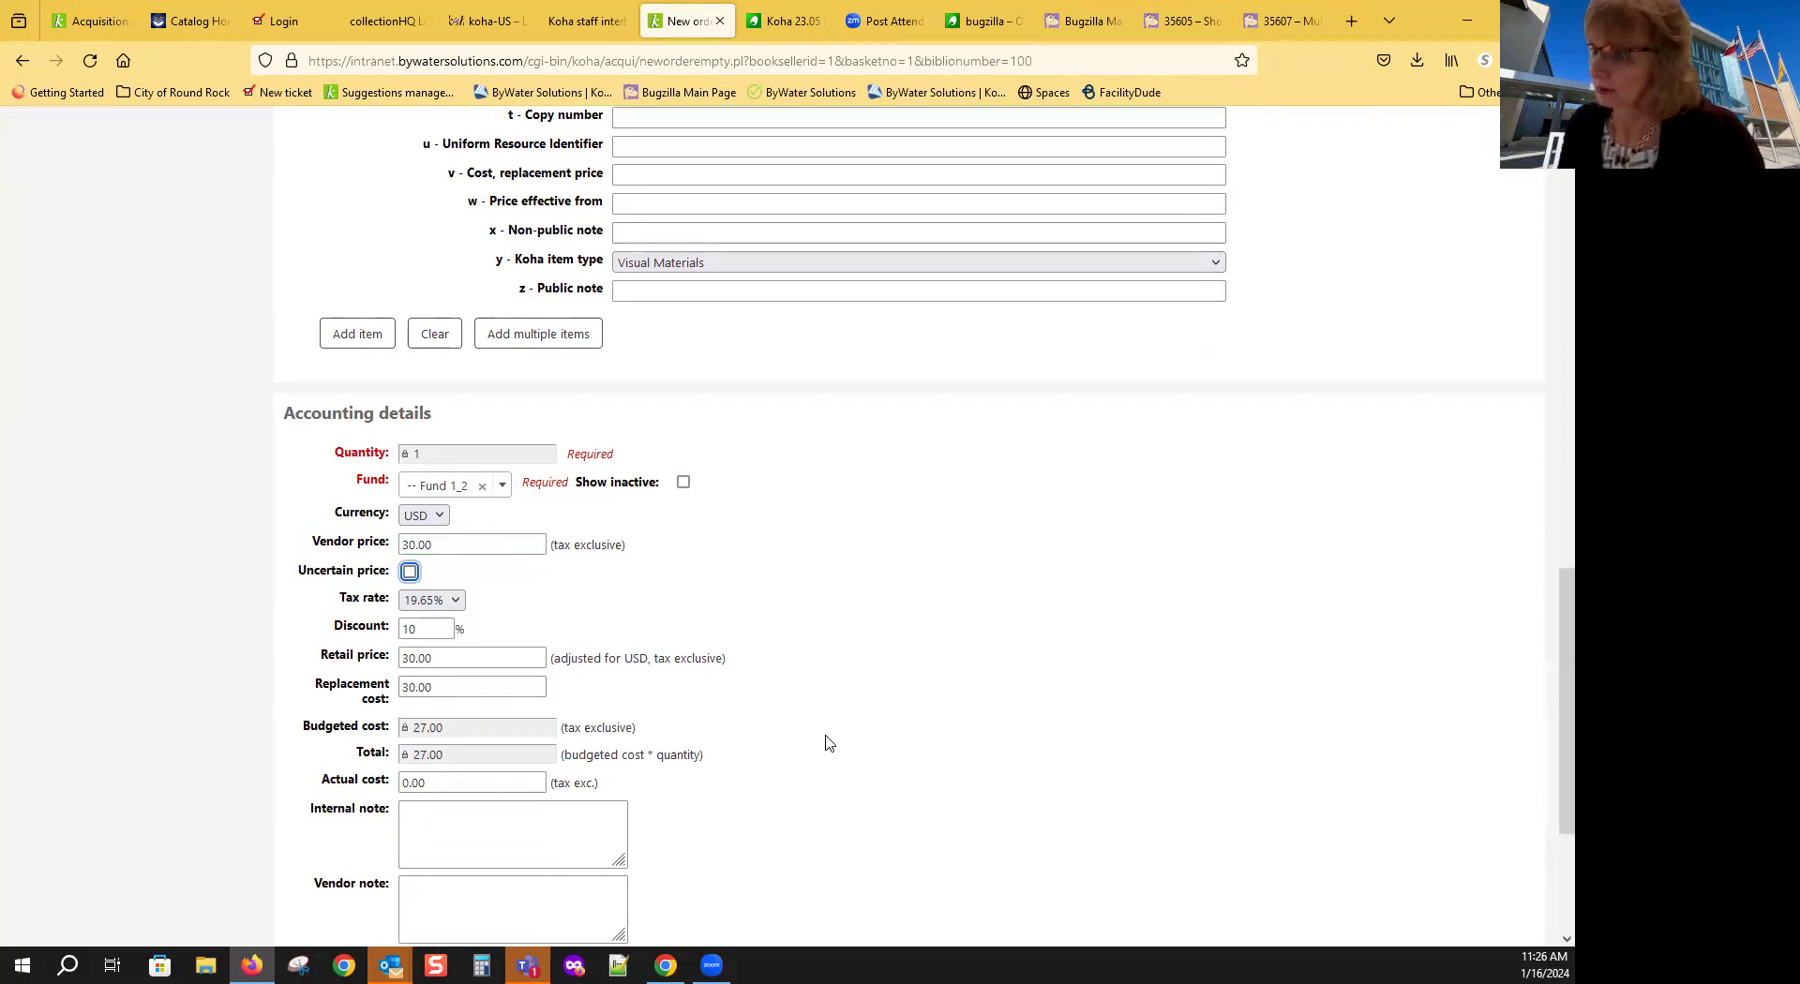
pyautogui.scroll(-2, 828, 744)
pyautogui.scroll(-1, 843, 743)
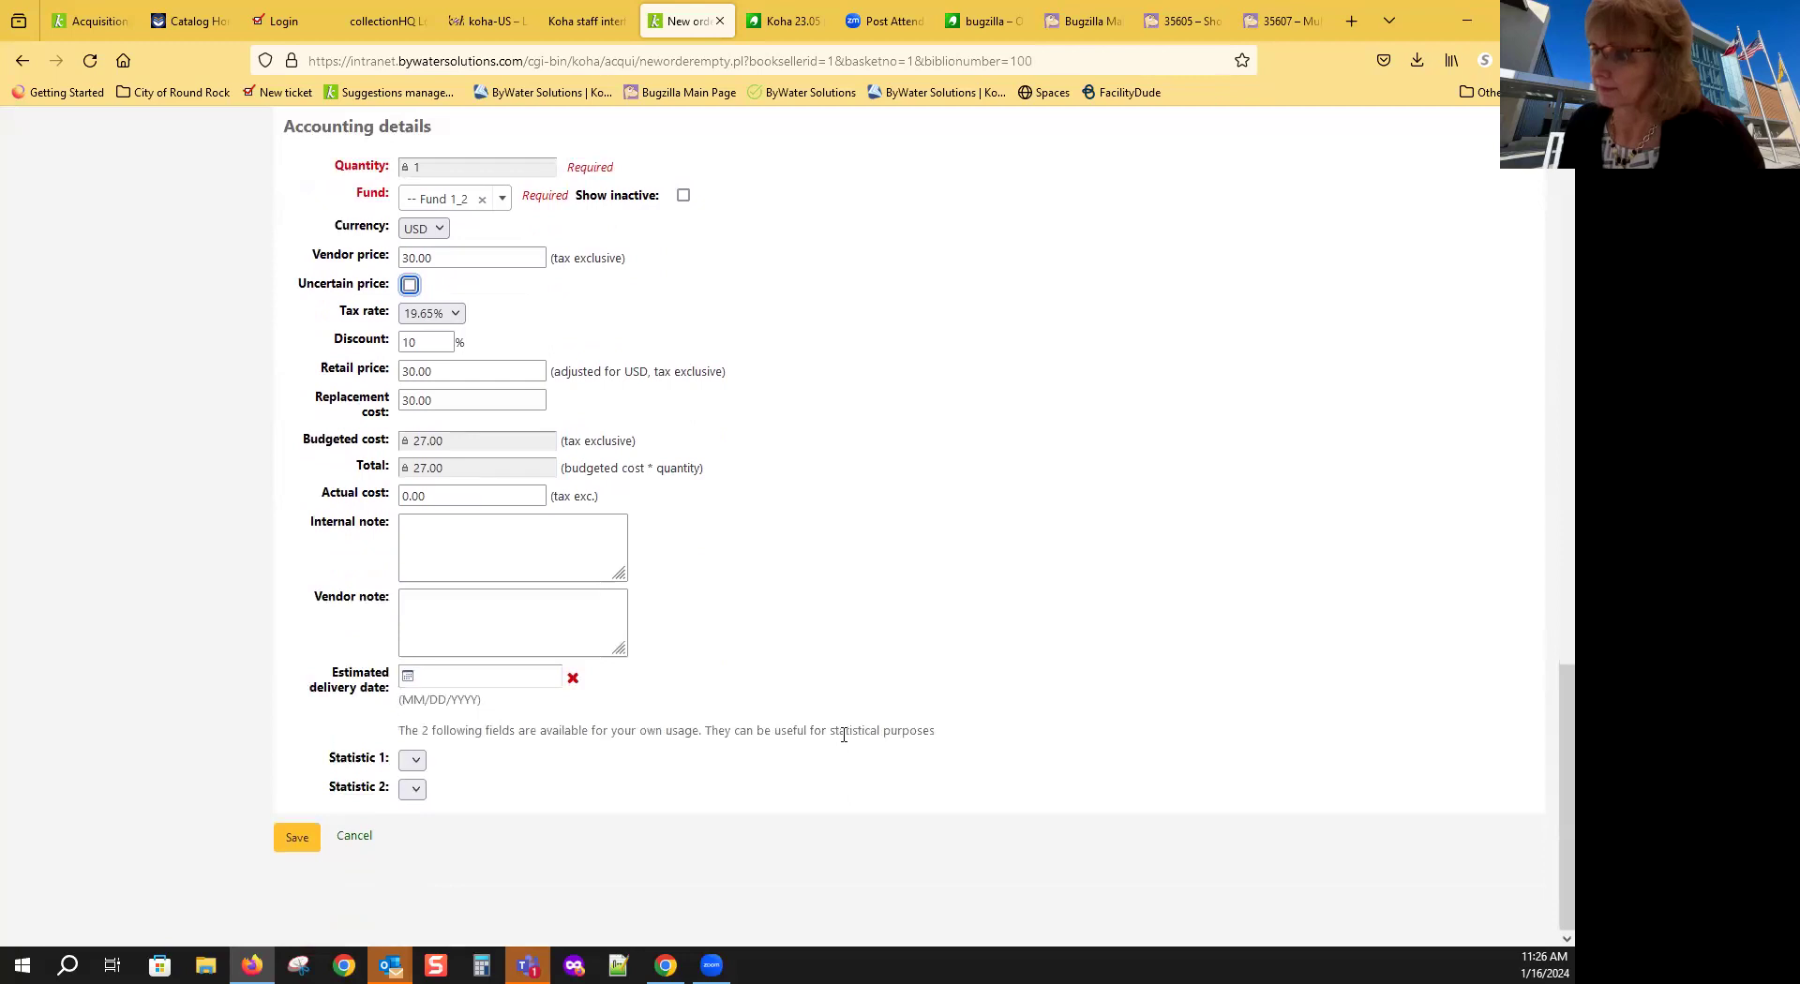
# Step: Save the Un chien andalou order and search existing records for 'cats'
pyautogui.click(297, 841)
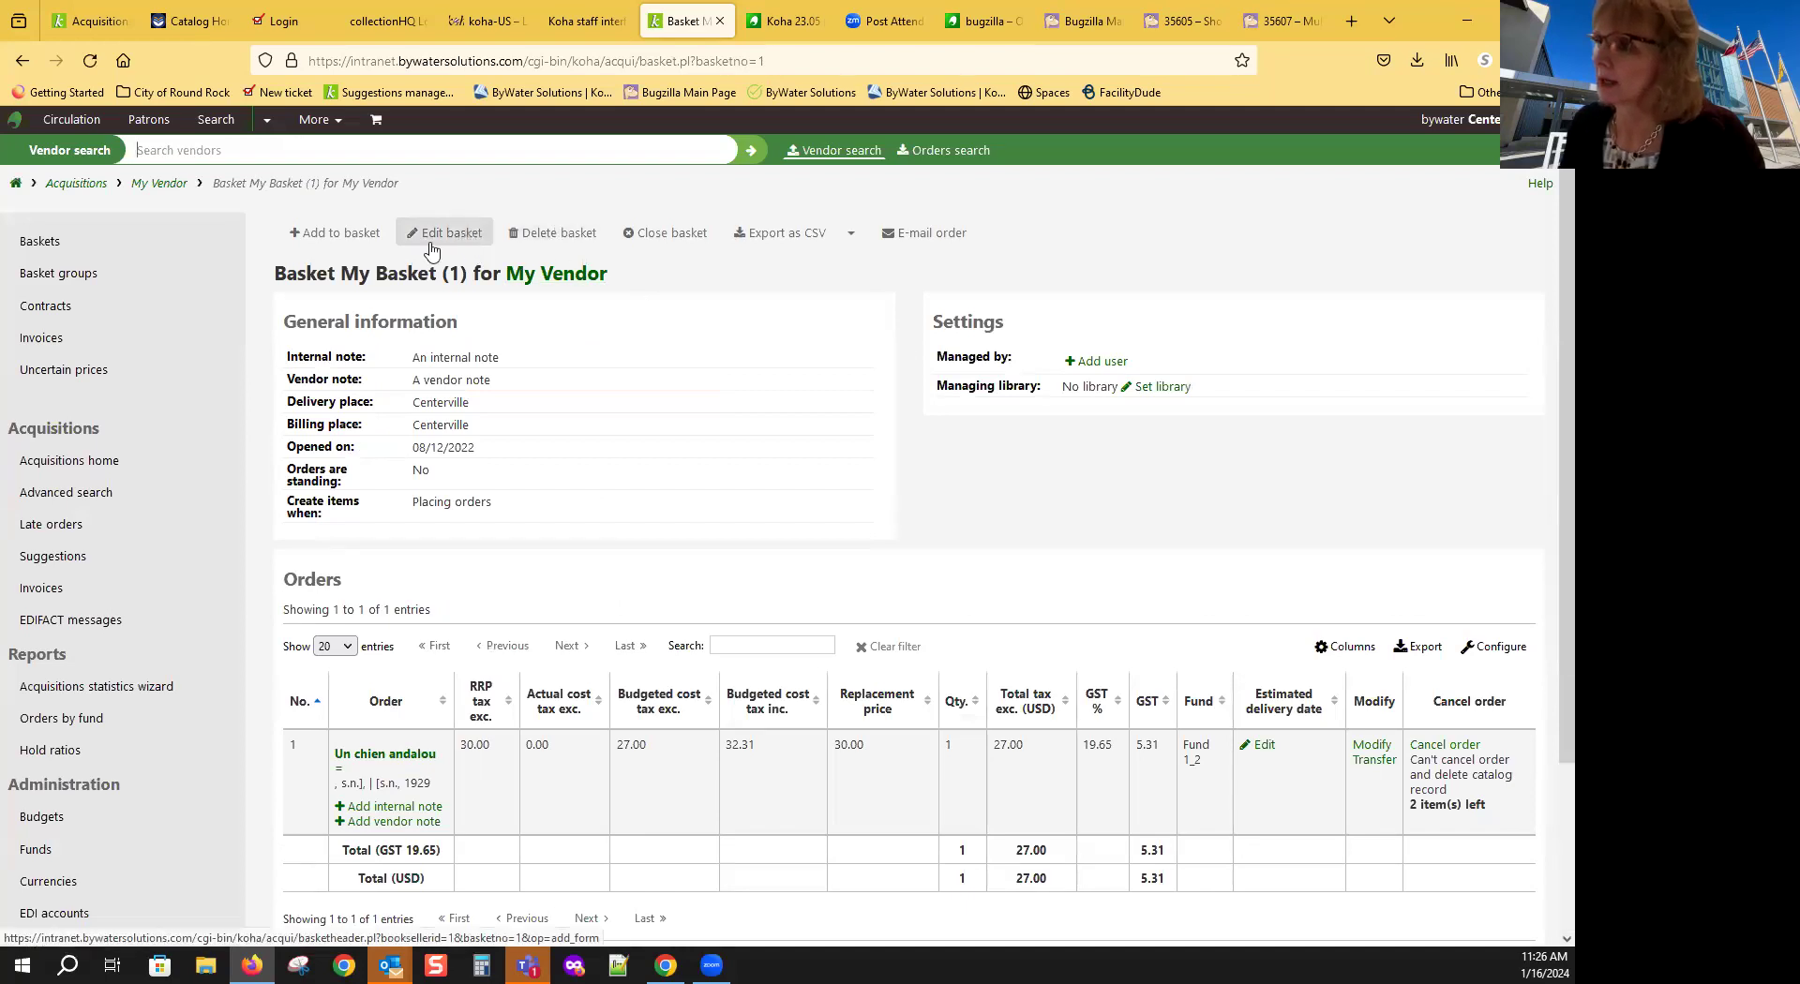
pyautogui.click(342, 234)
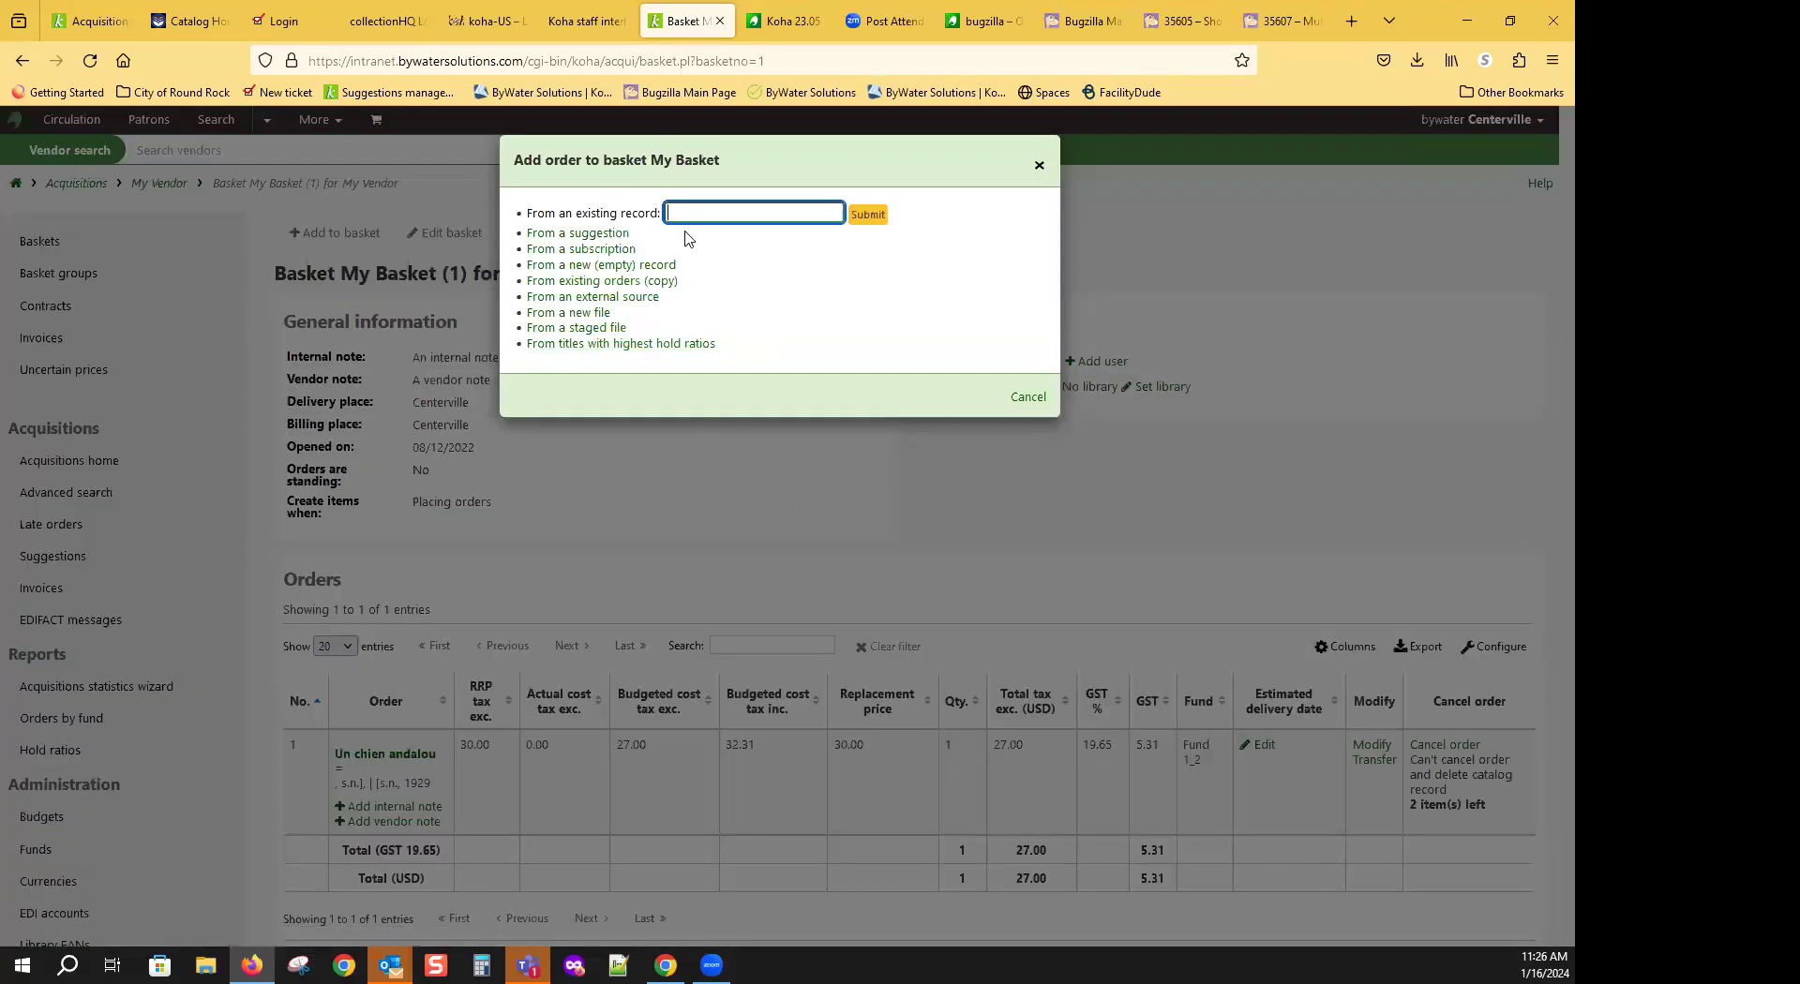
pyautogui.write('cats')
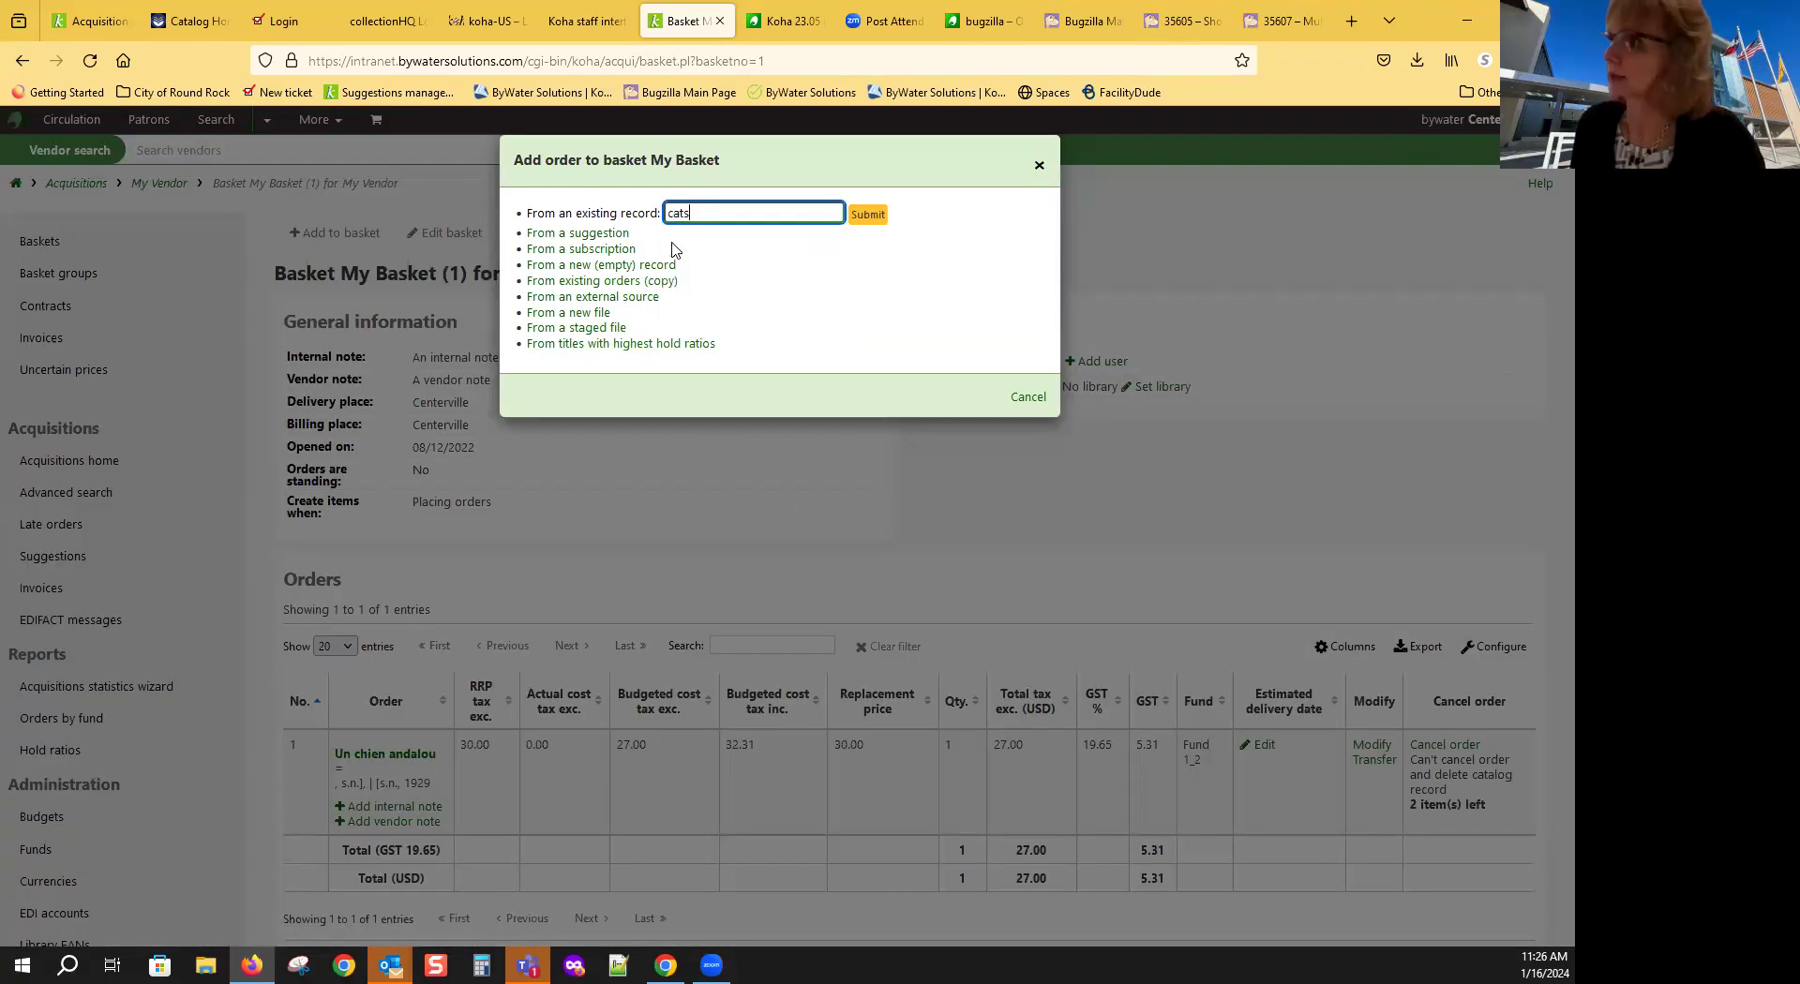
pyautogui.press('Return')
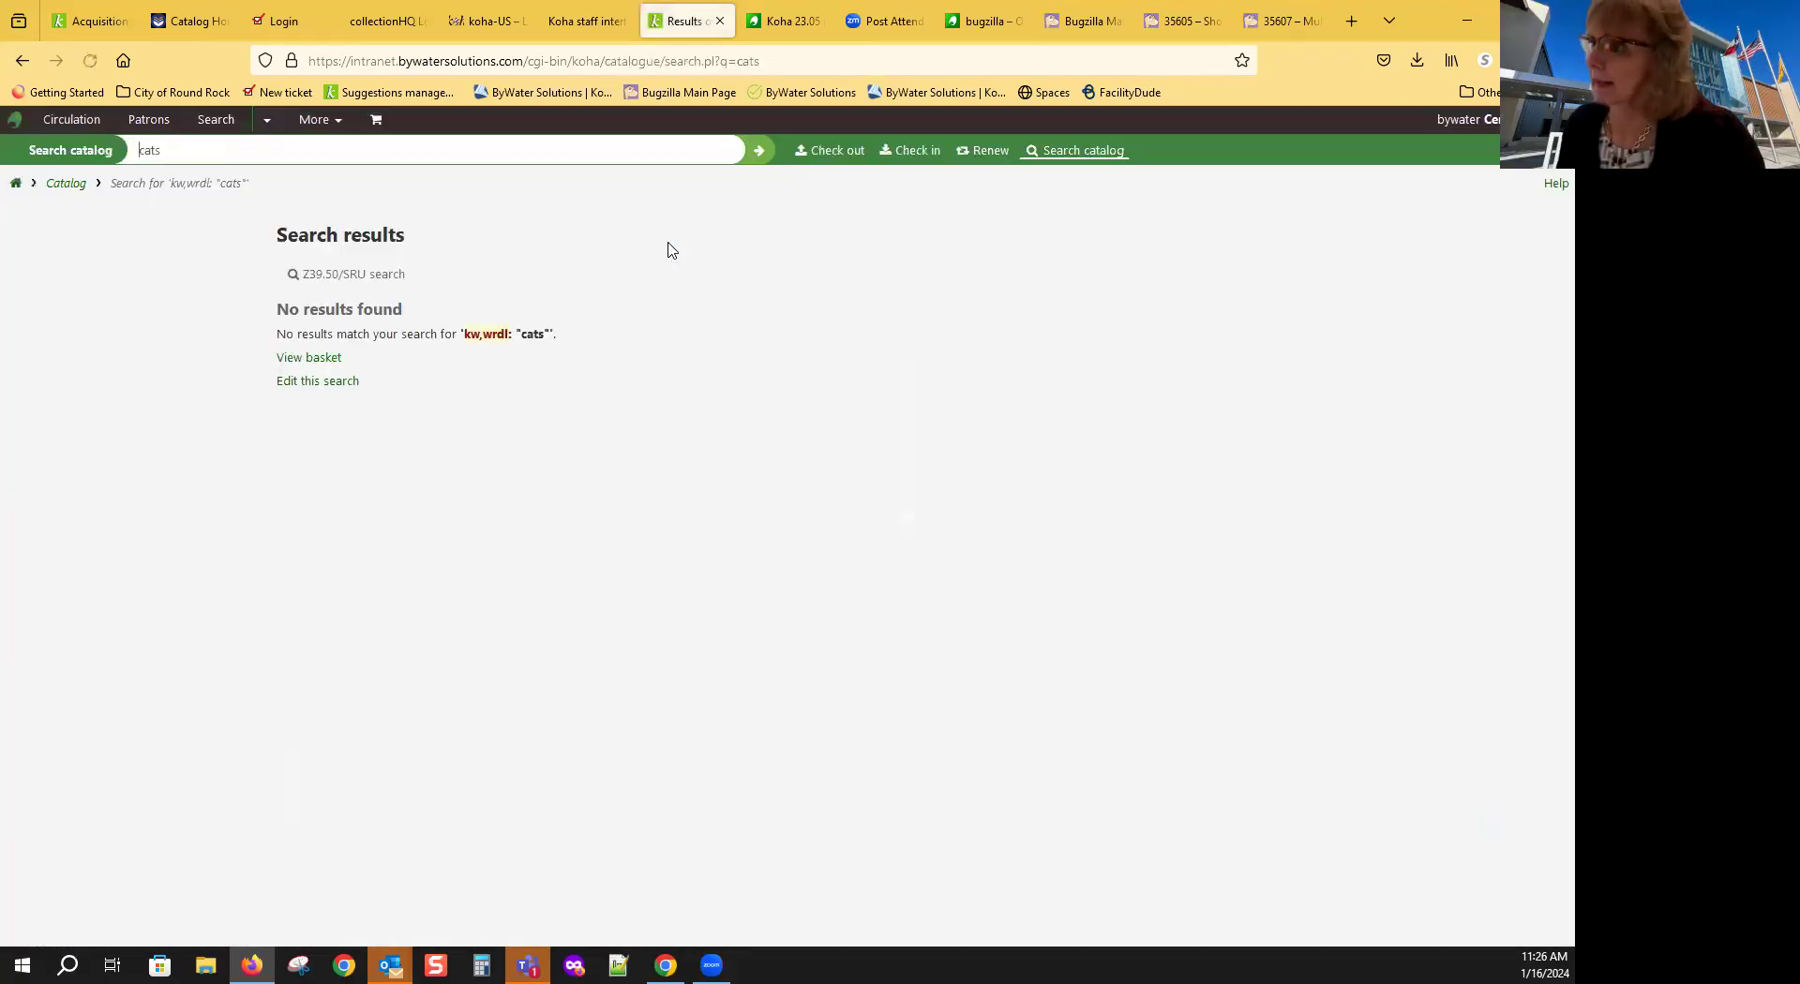
# Step: Search the catalogue for 'library', then go back to the add order dialog
pyautogui.click(214, 150)
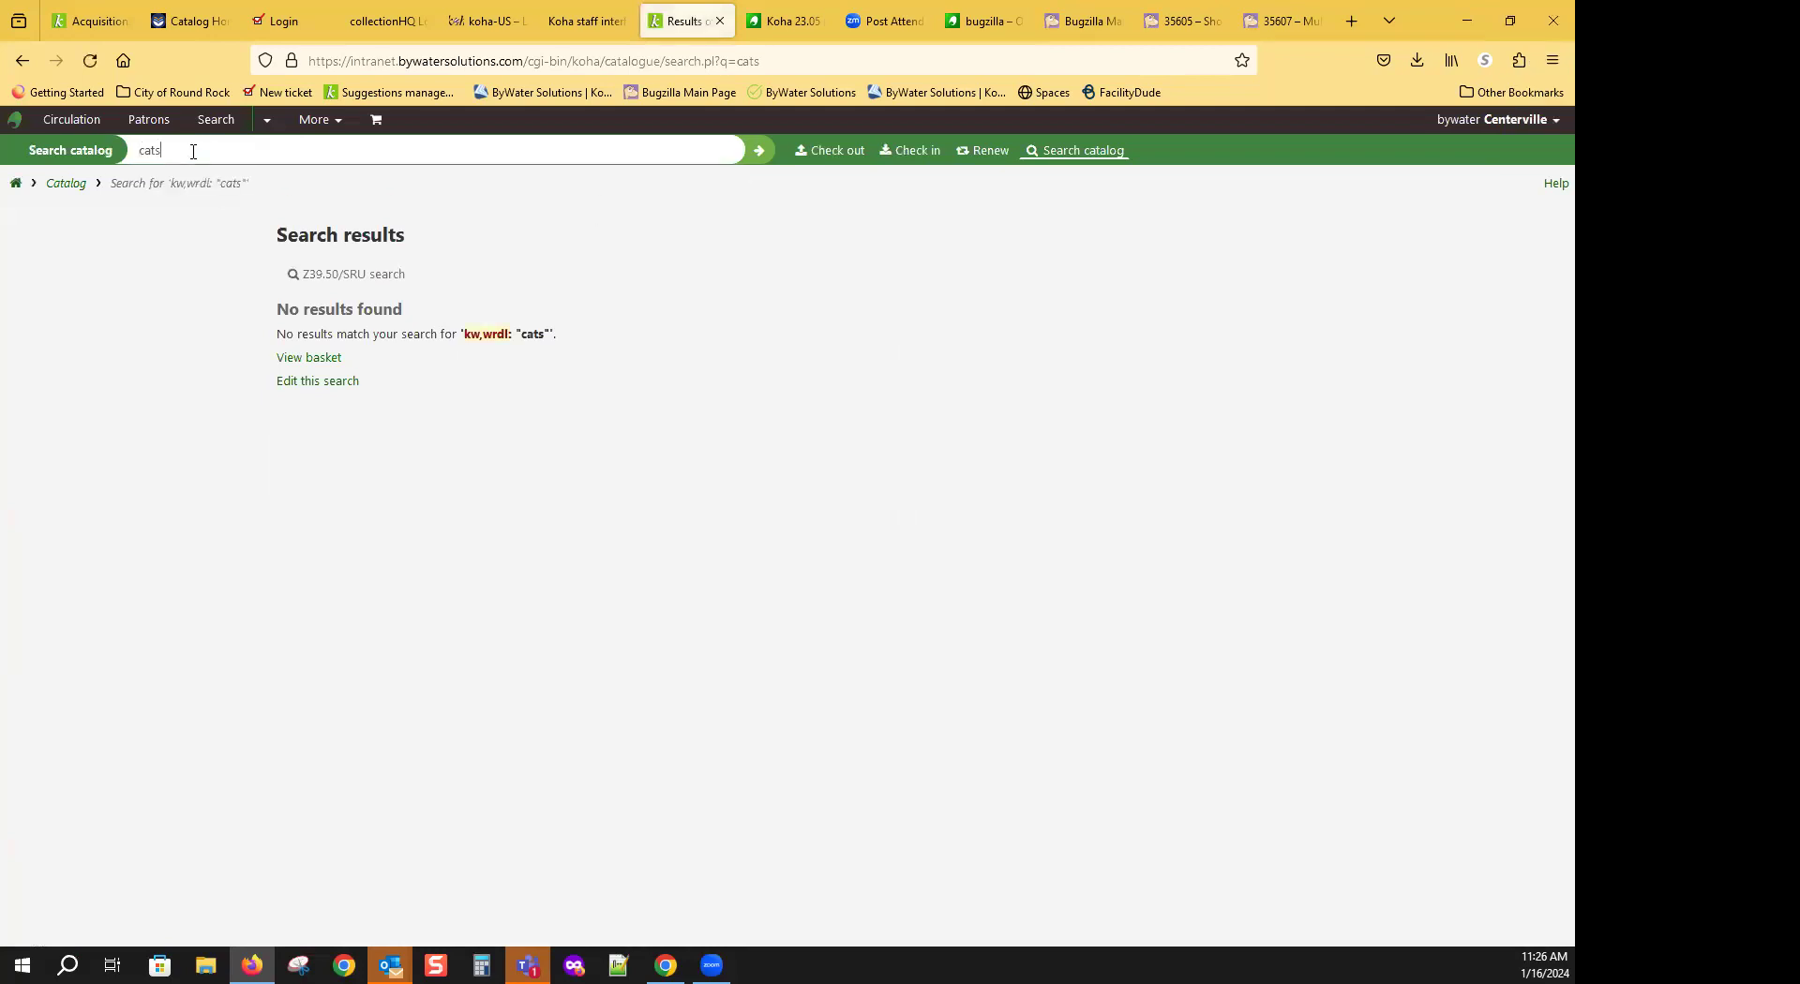
pyautogui.moveTo(214, 150); pyautogui.dragTo(117, 171)
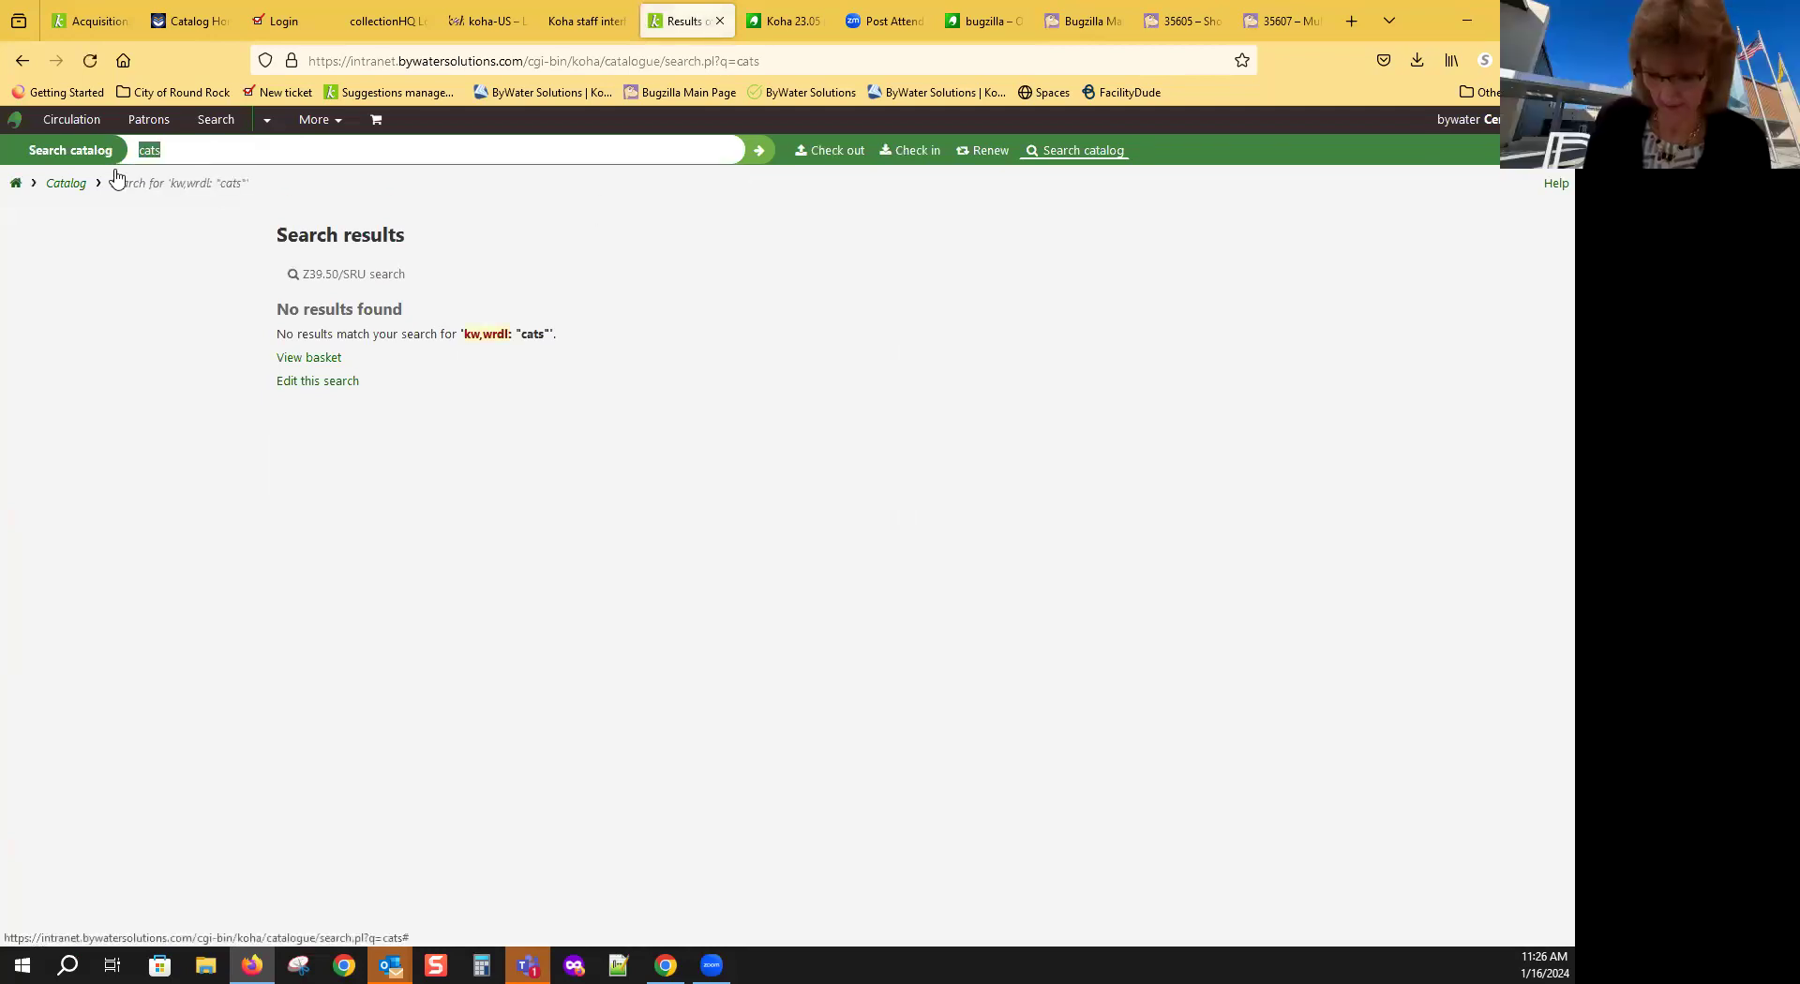
pyautogui.write('library')
pyautogui.press('Return')
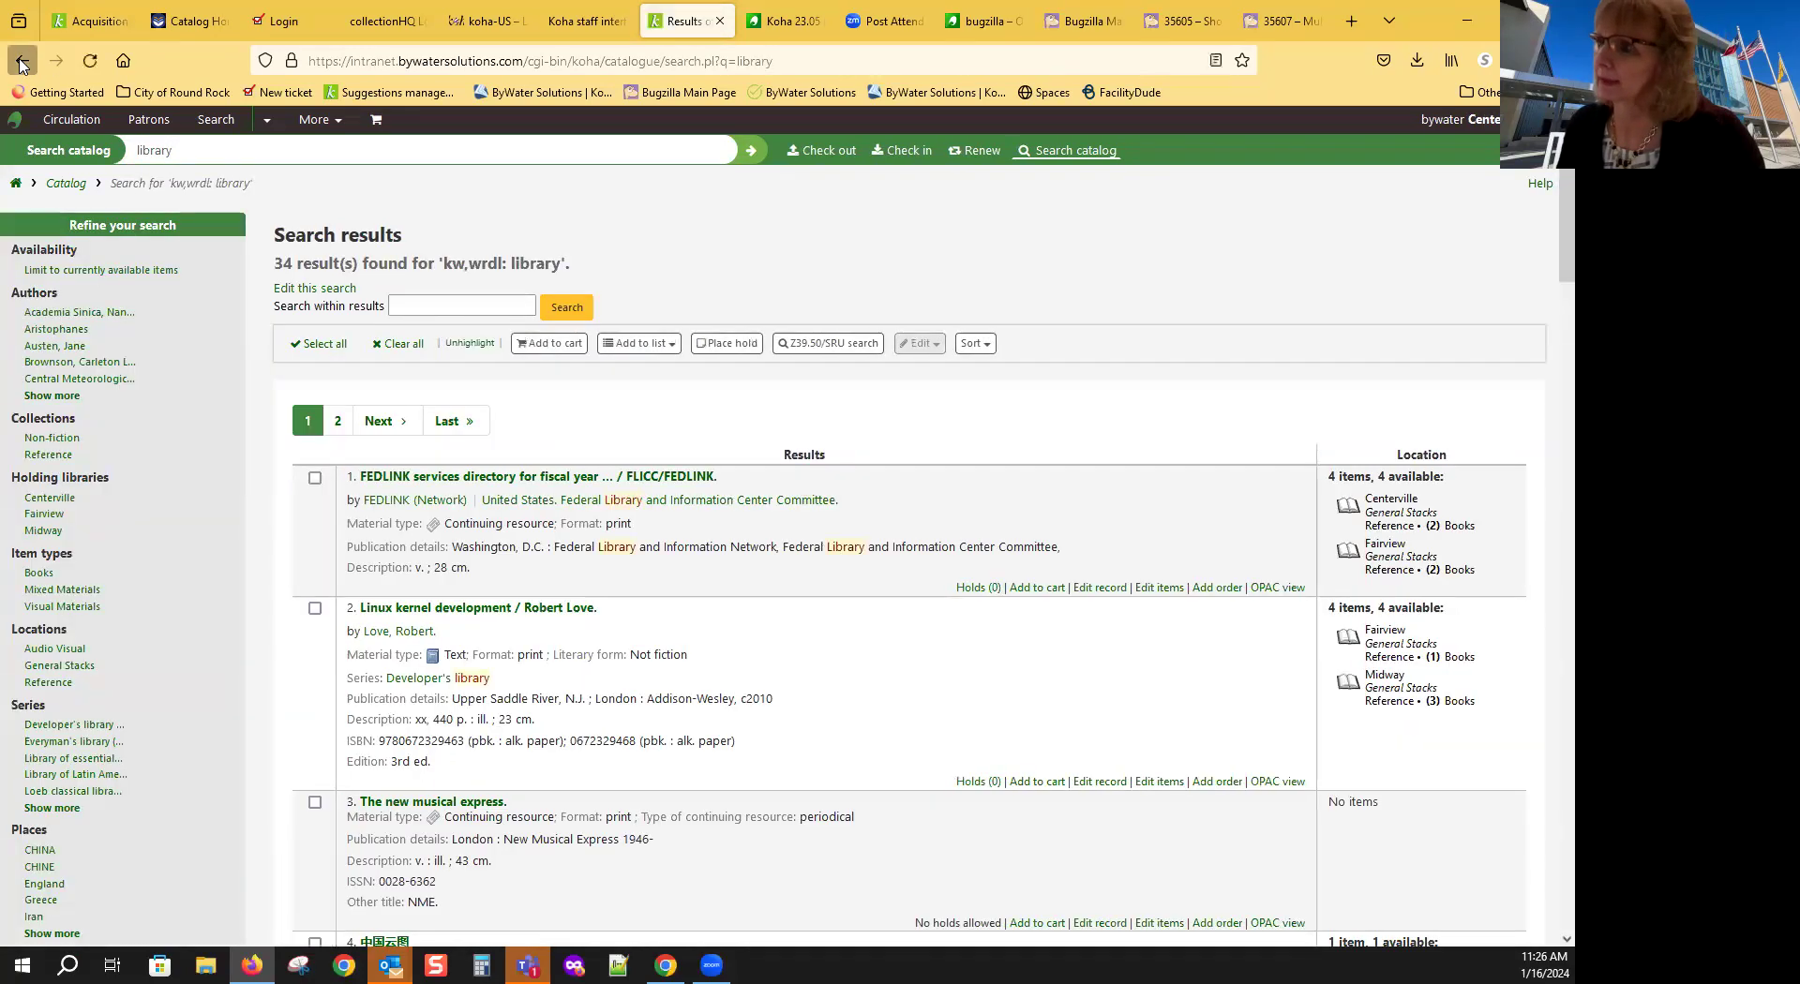
pyautogui.click(23, 62)
pyautogui.click(23, 62)
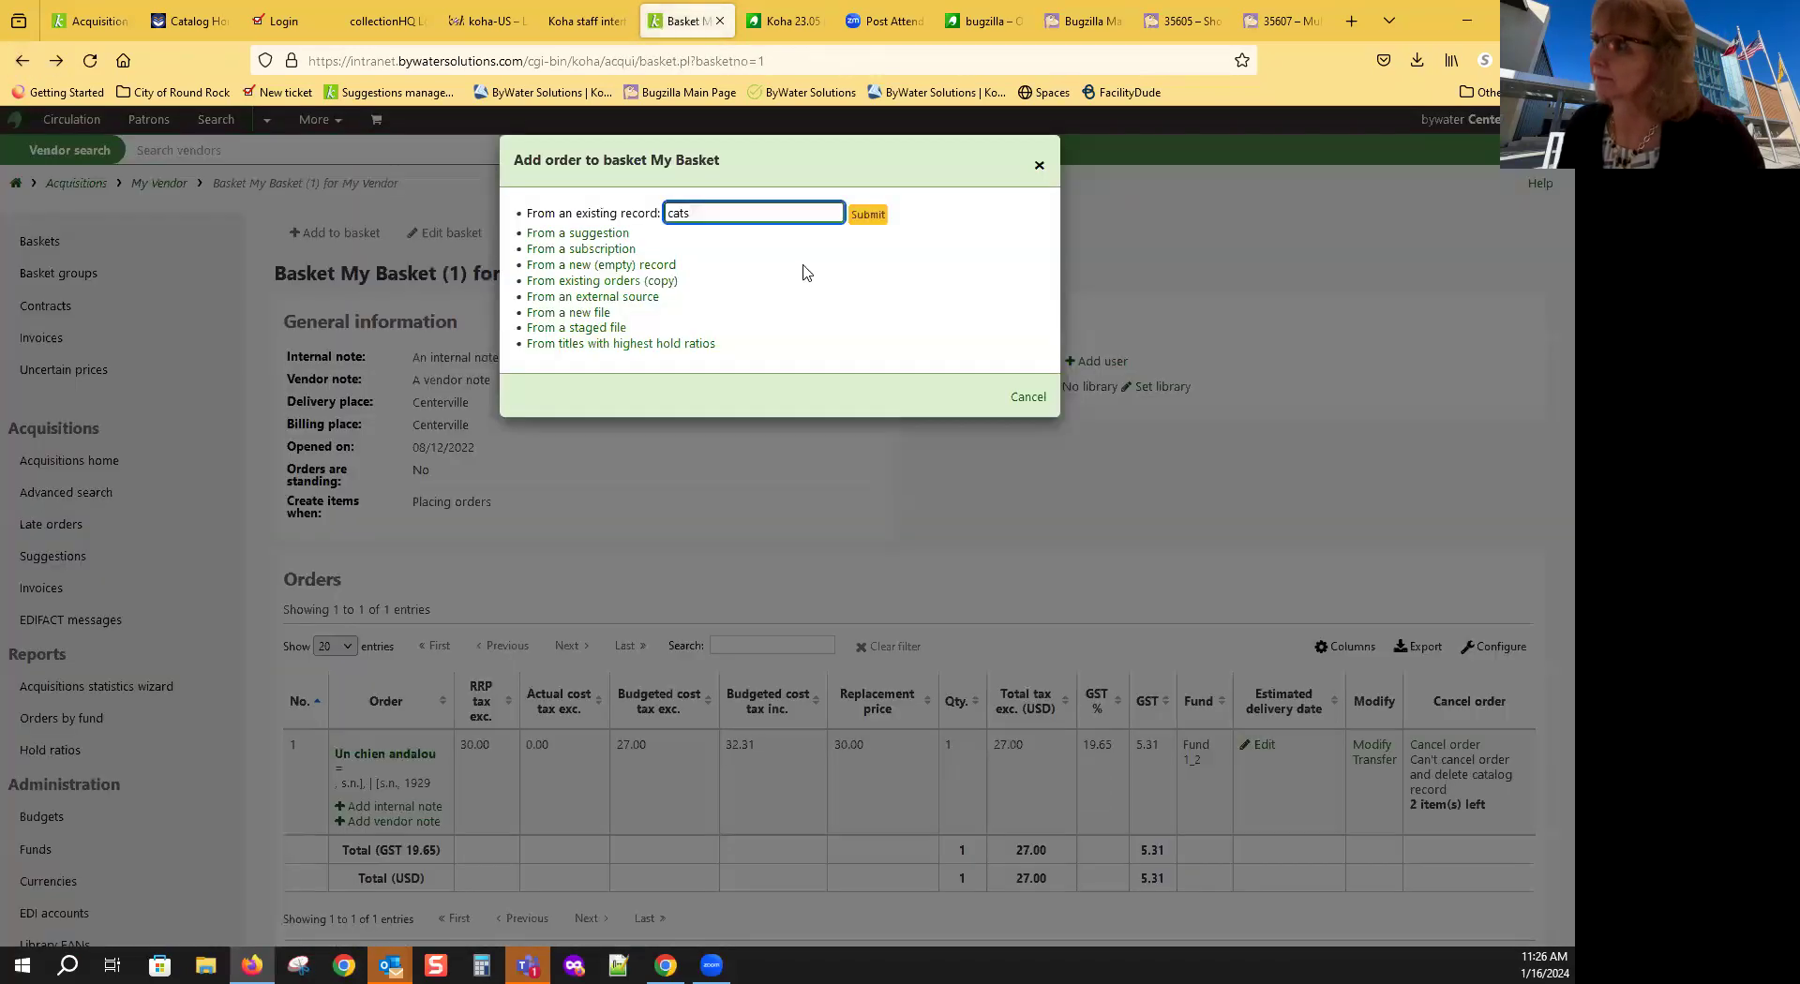
# Step: Search existing records for 'library' and open the Check this out record
pyautogui.doubleClick(730, 219)
pyautogui.write('library')
pyautogui.press('Return')
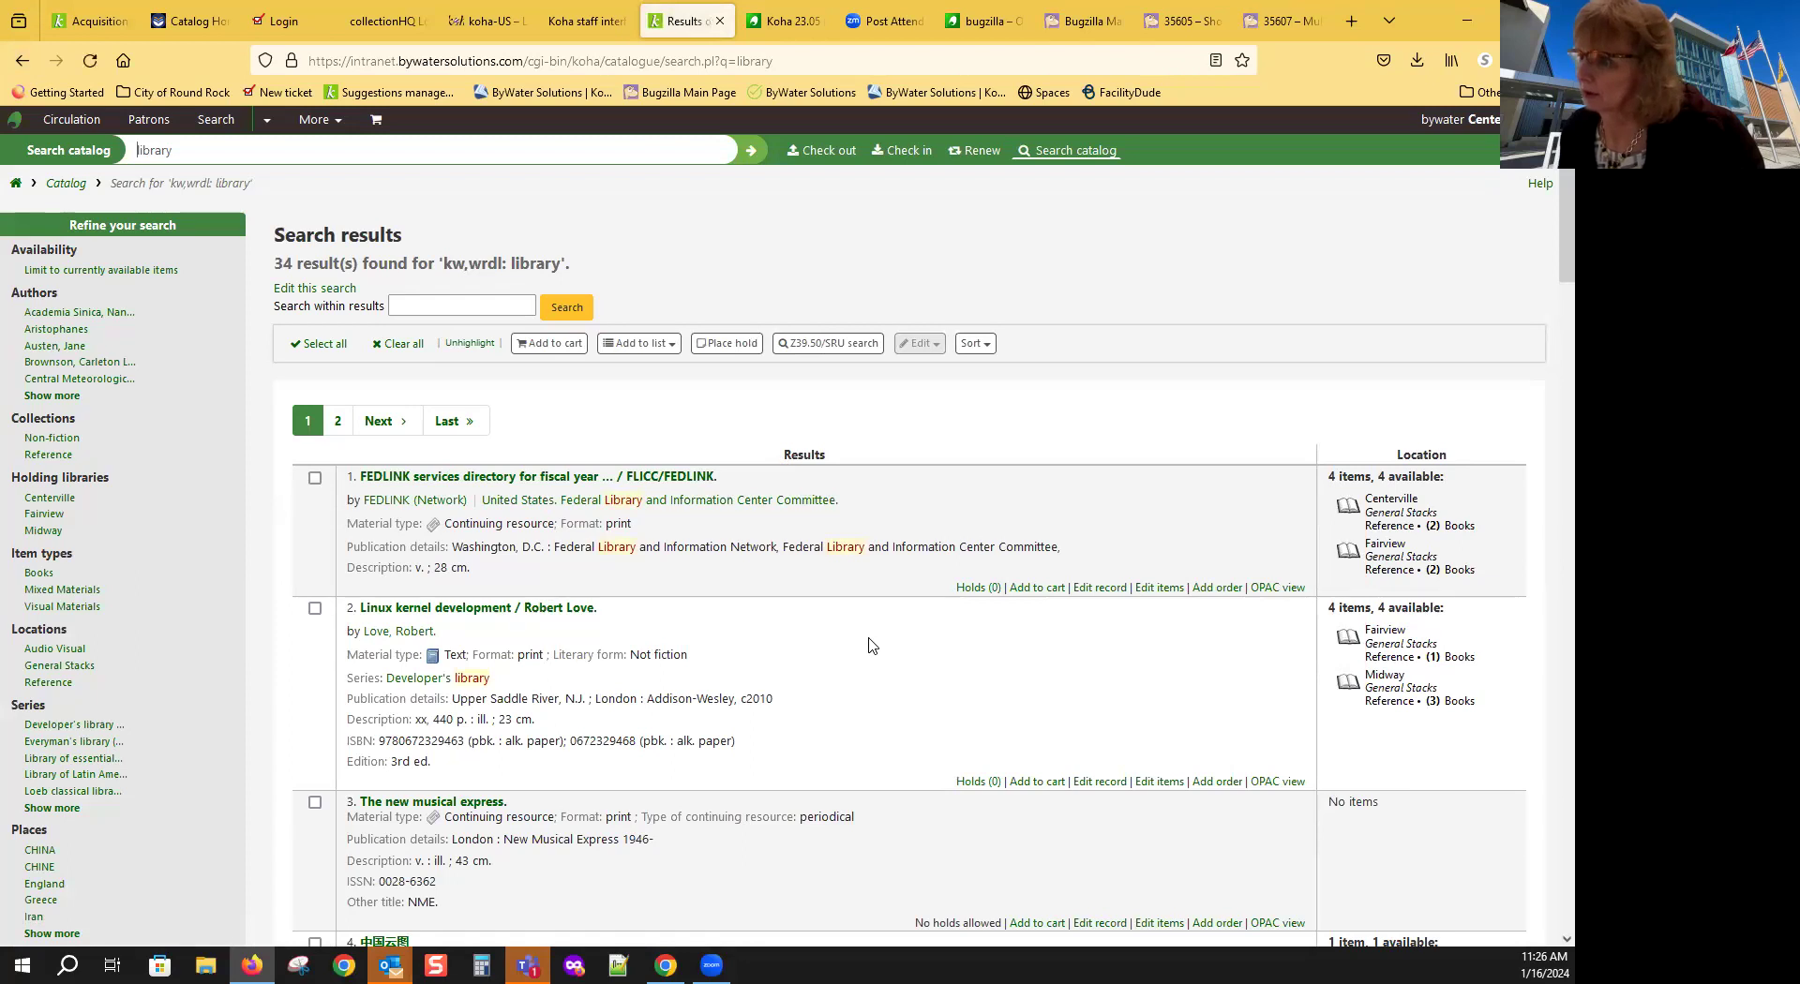
pyautogui.scroll(-2, 870, 645)
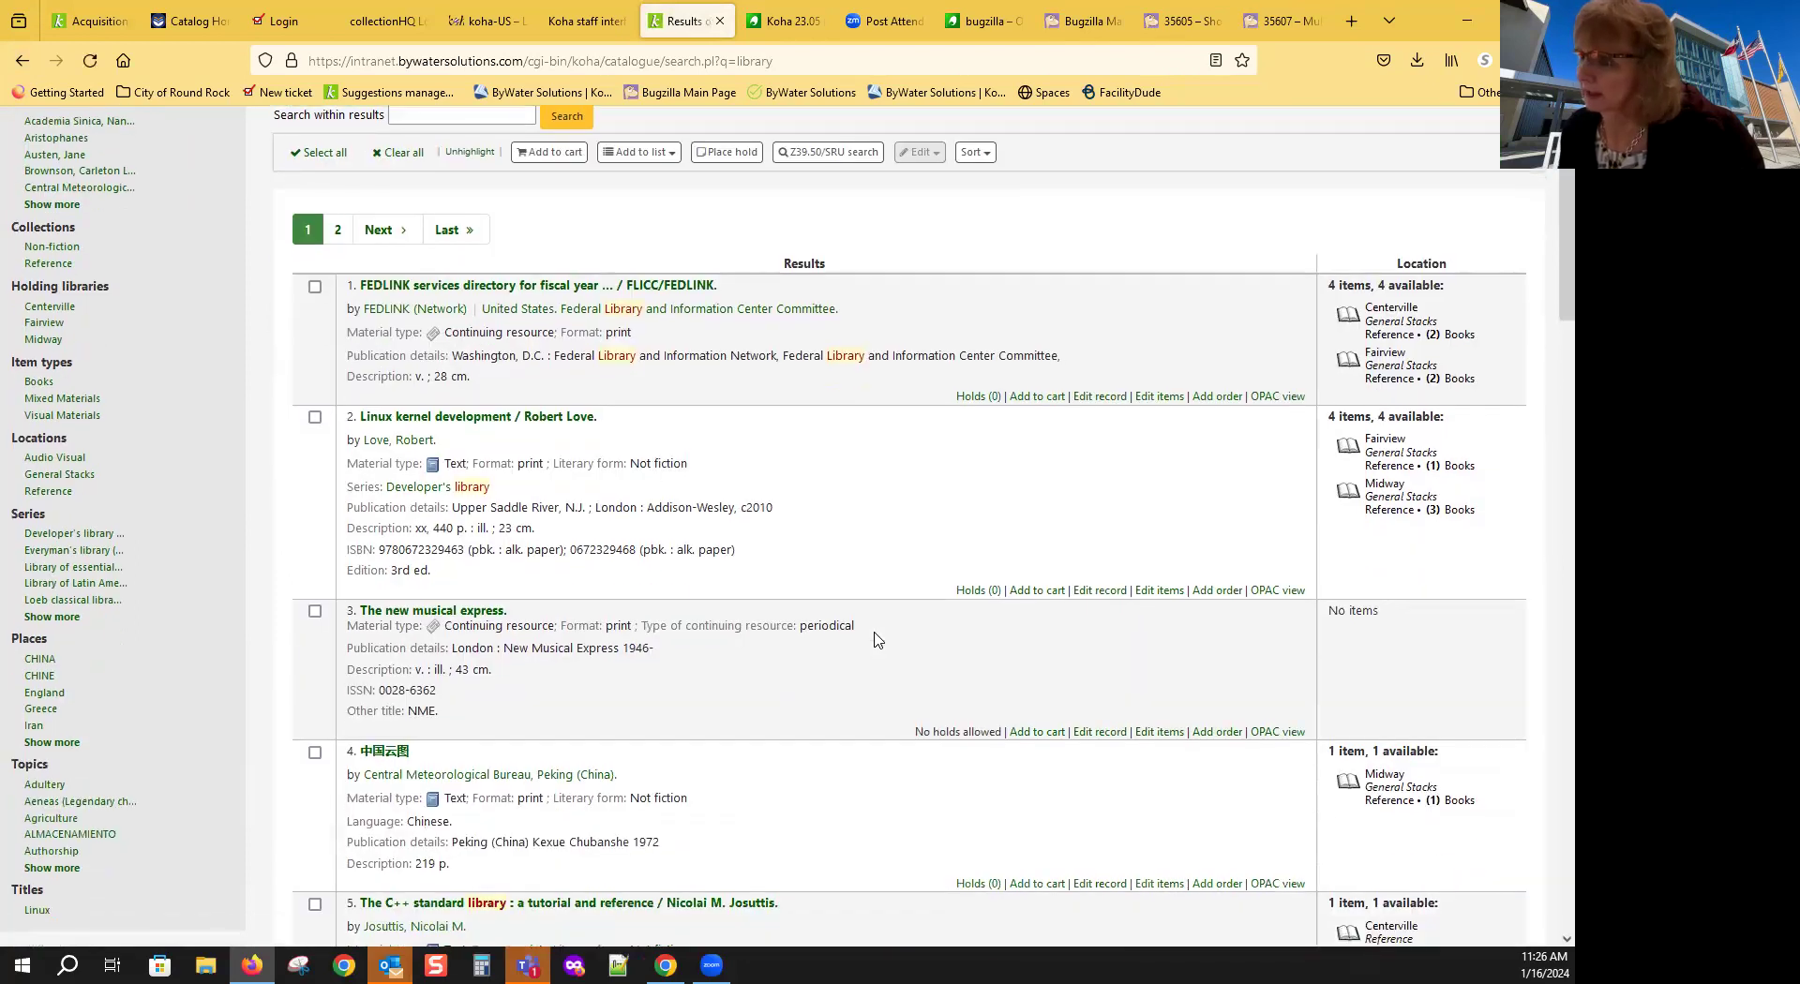
pyautogui.scroll(-2, 874, 639)
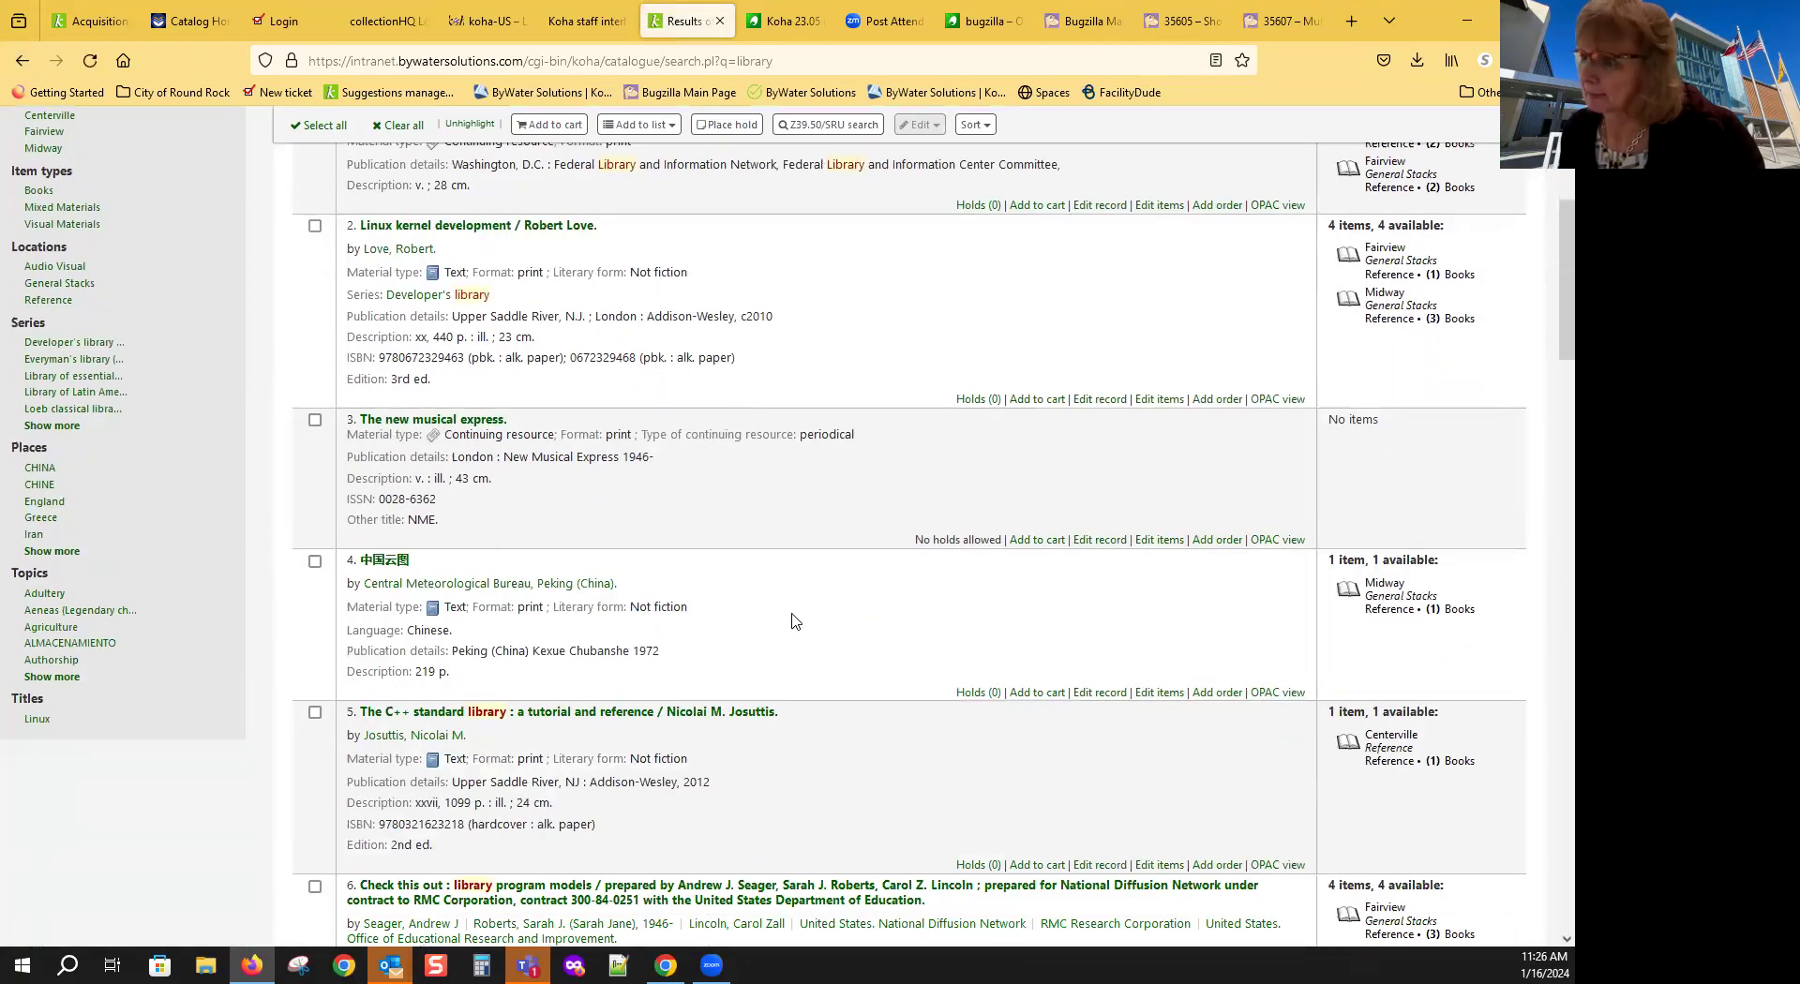
pyautogui.scroll(-2, 795, 621)
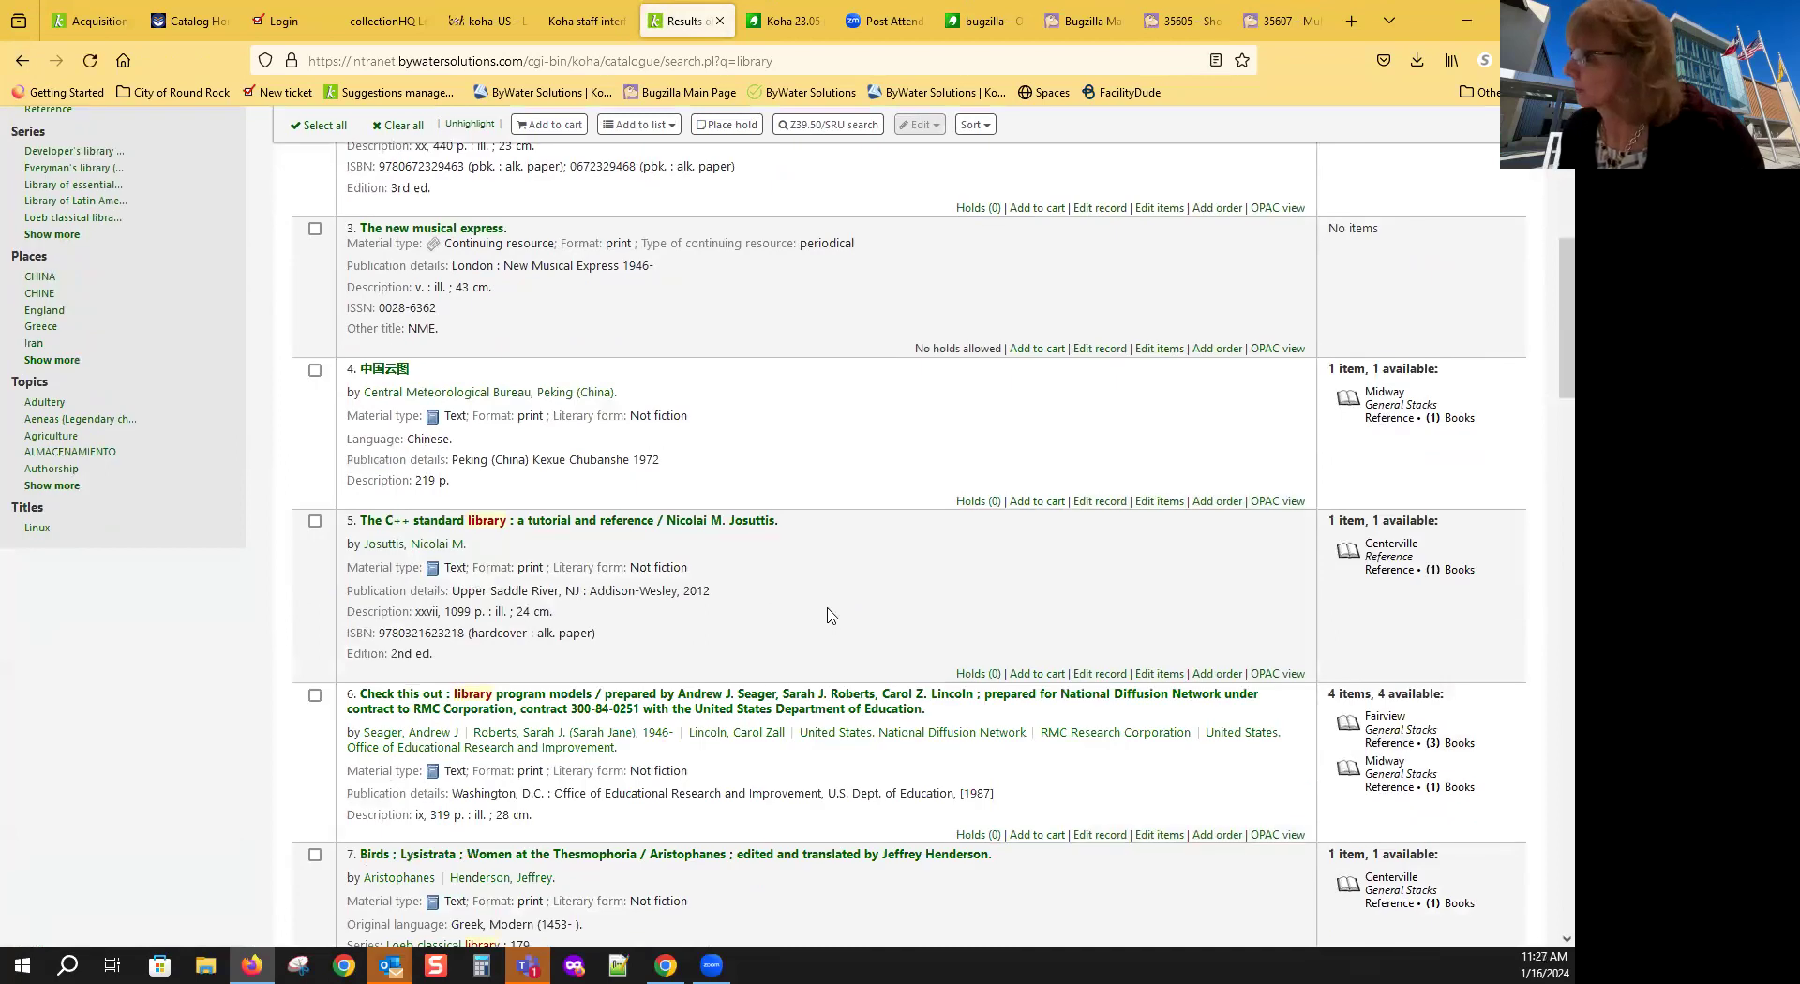
pyautogui.scroll(-1, 831, 616)
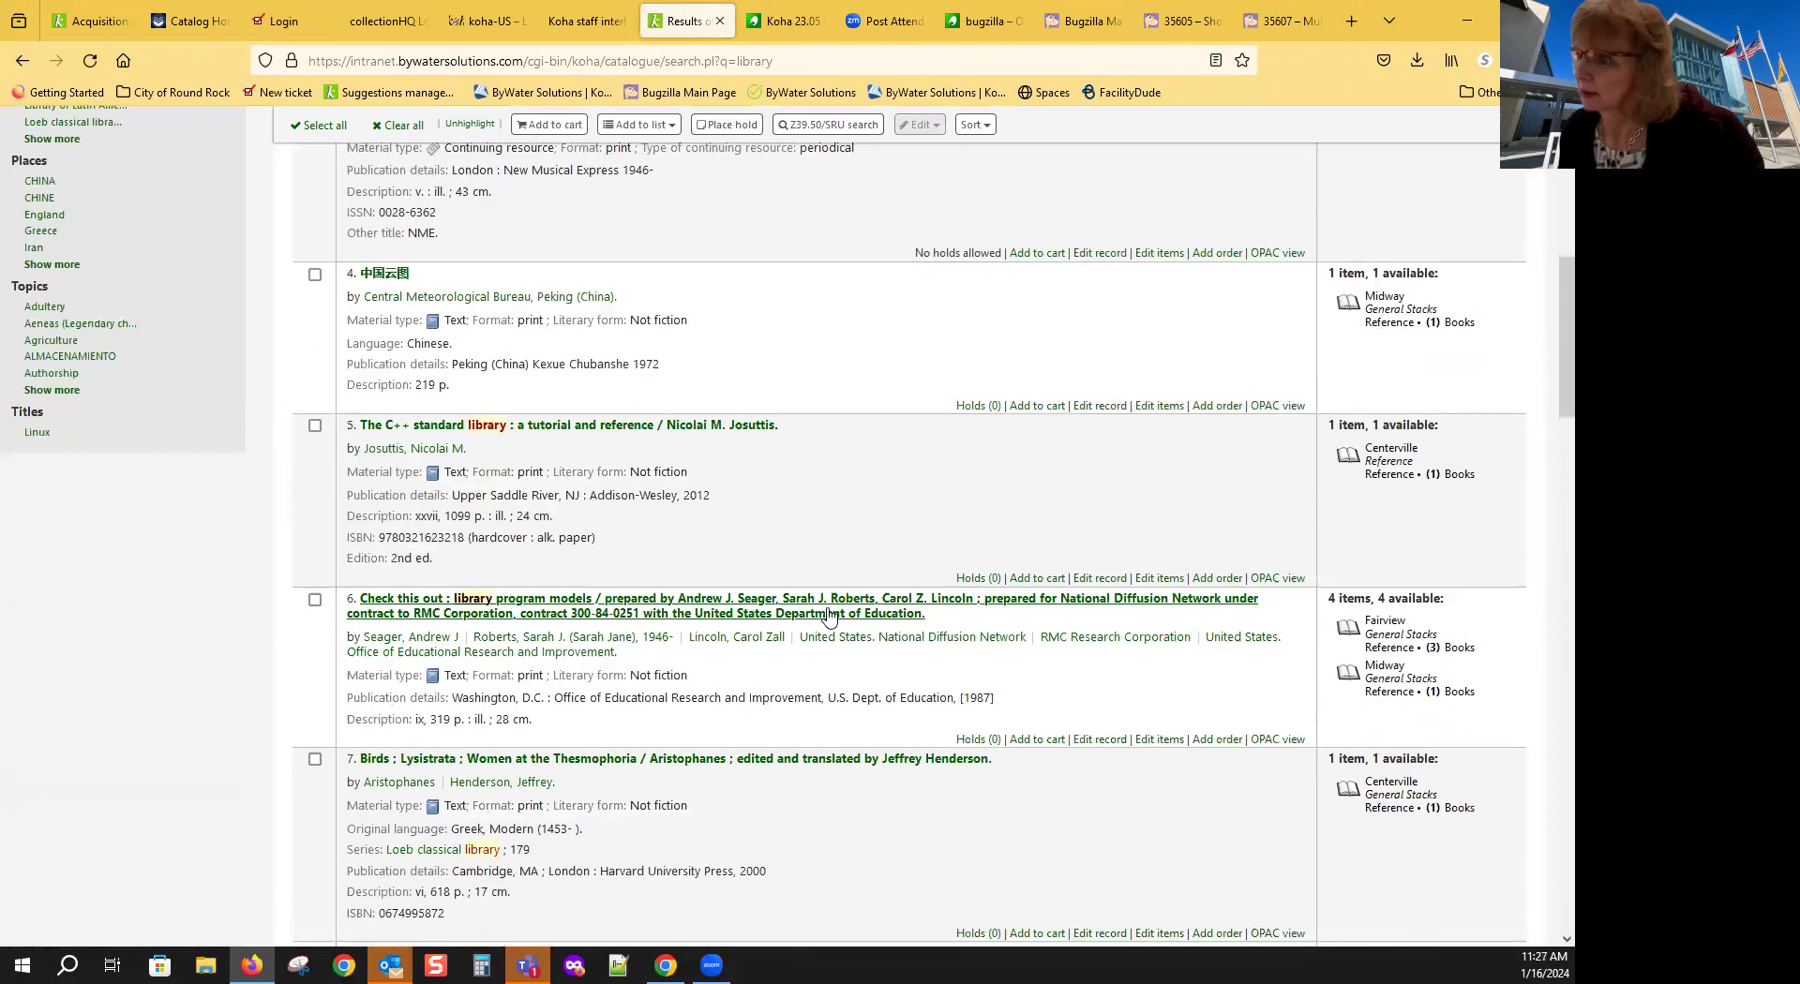
pyautogui.click(557, 610)
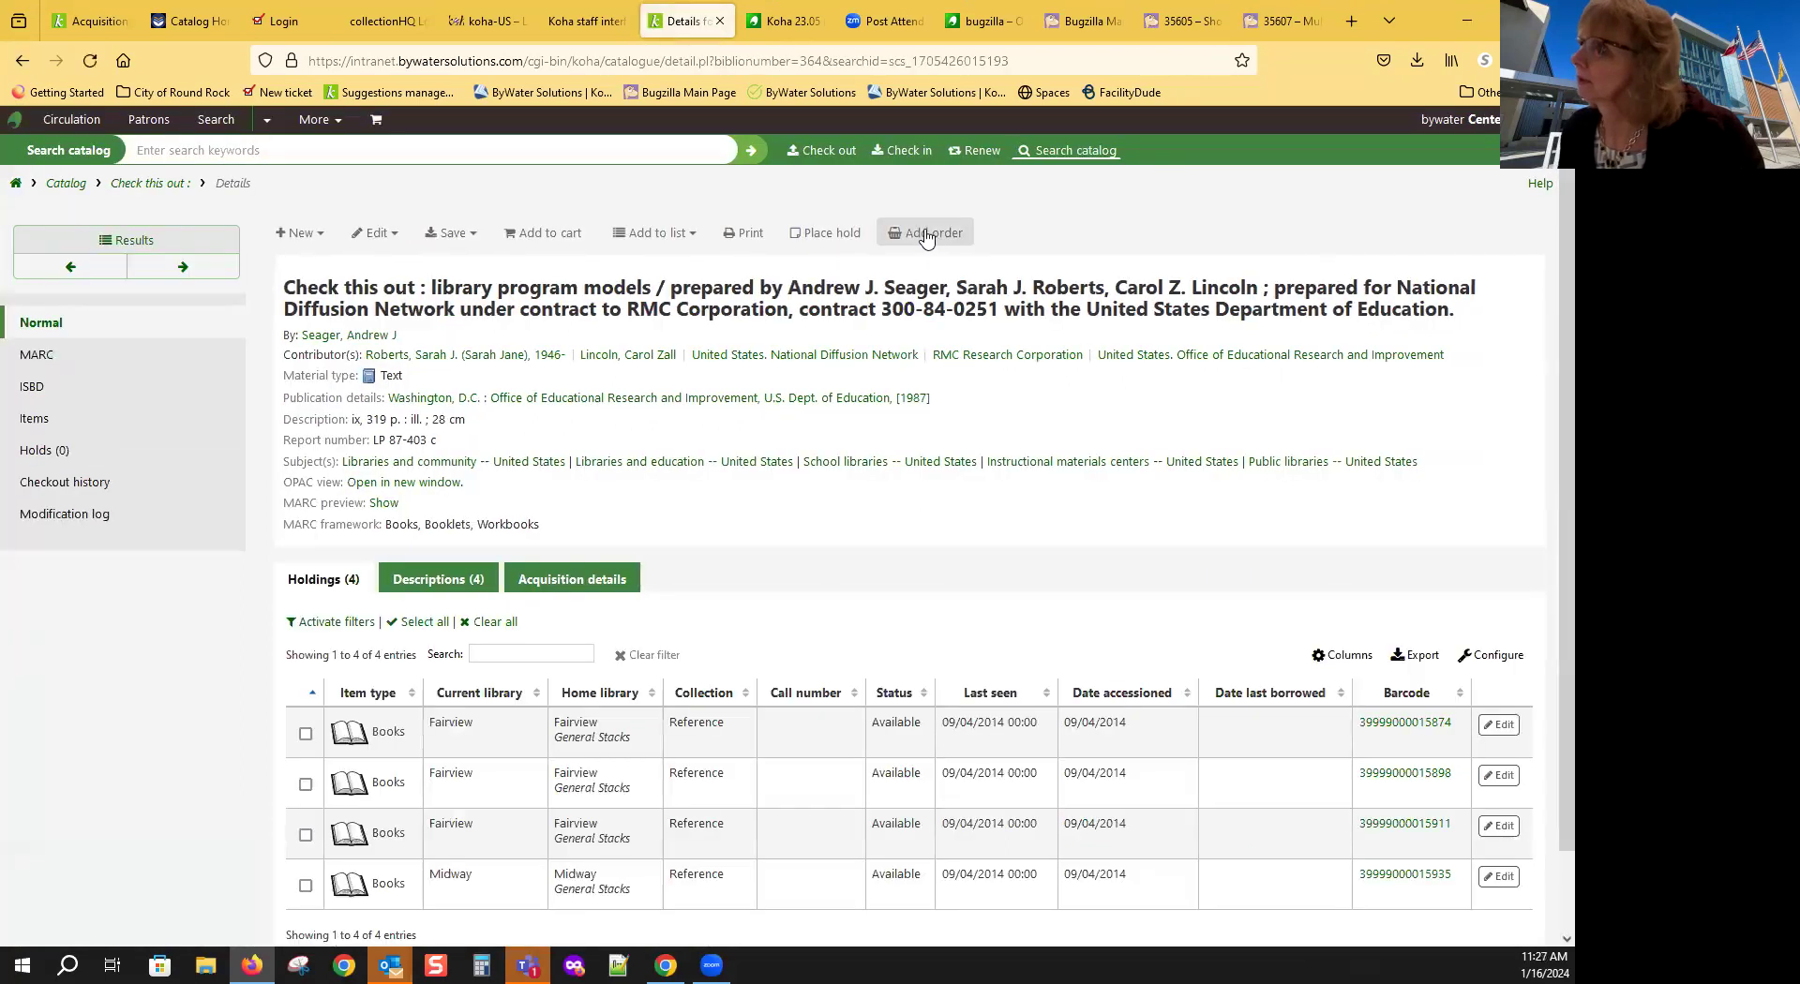
# Step: Start an order and add one Books item with Not for loan set to Ordered
pyautogui.click(932, 241)
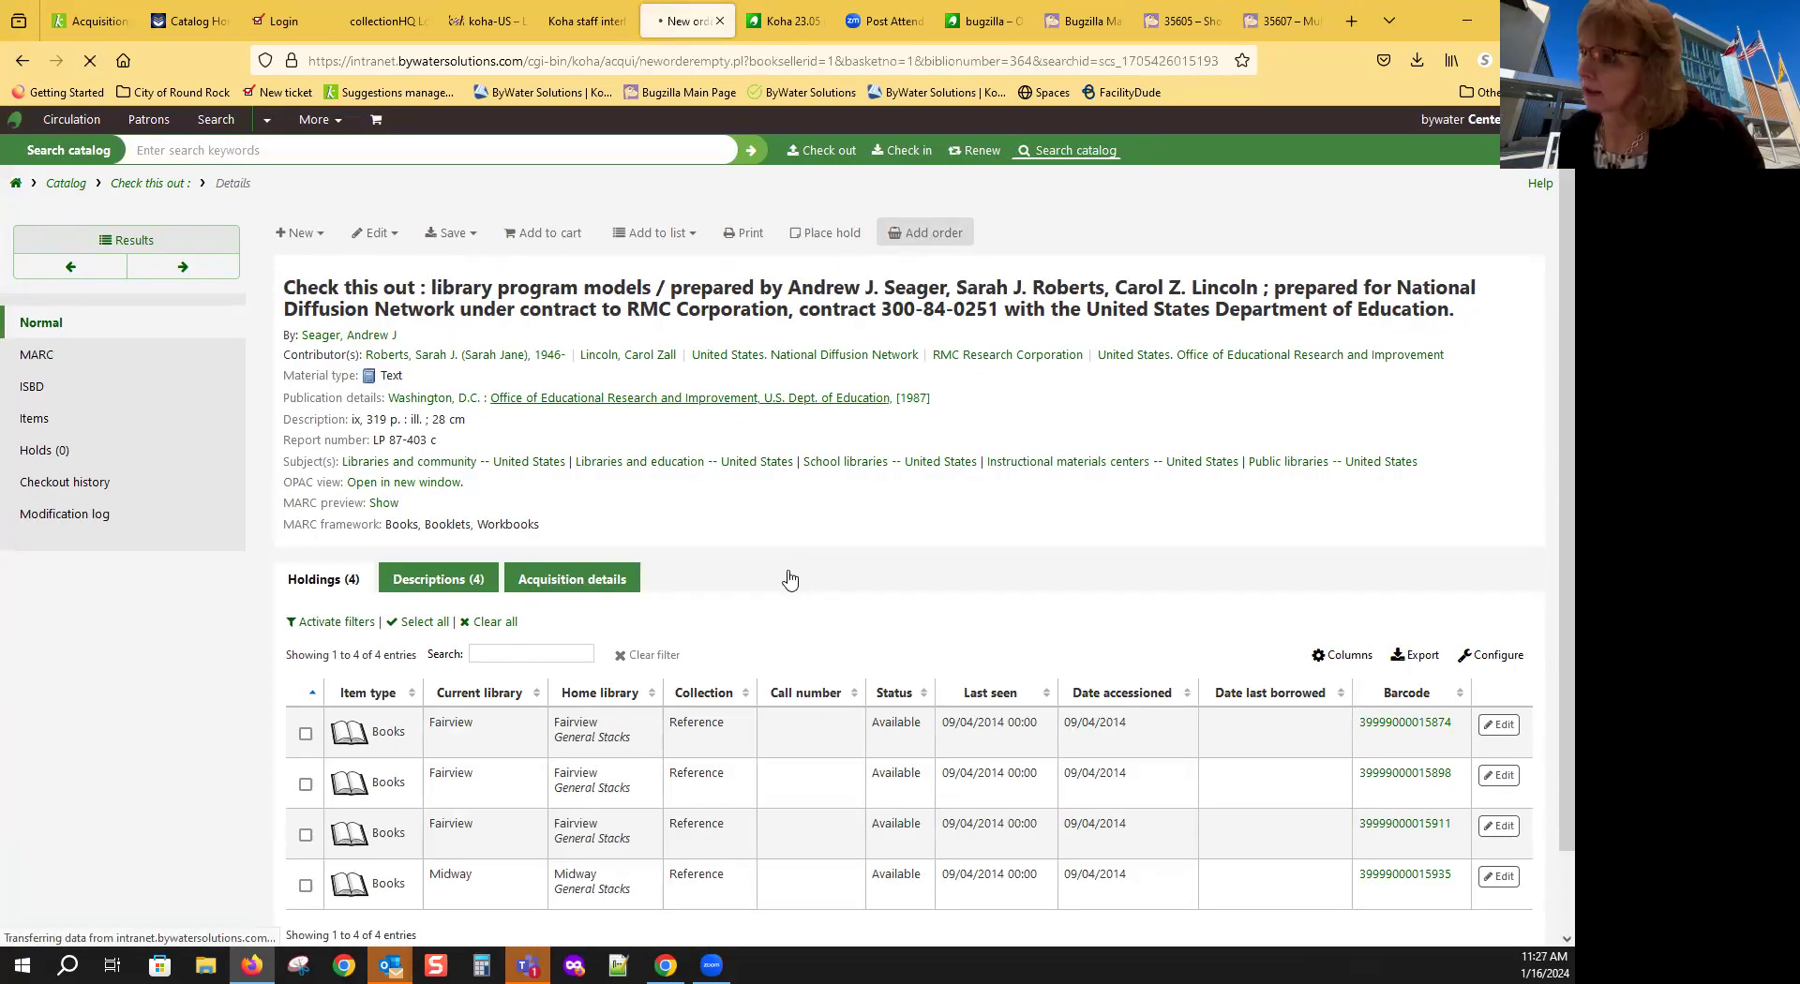
pyautogui.scroll(-3, 808, 591)
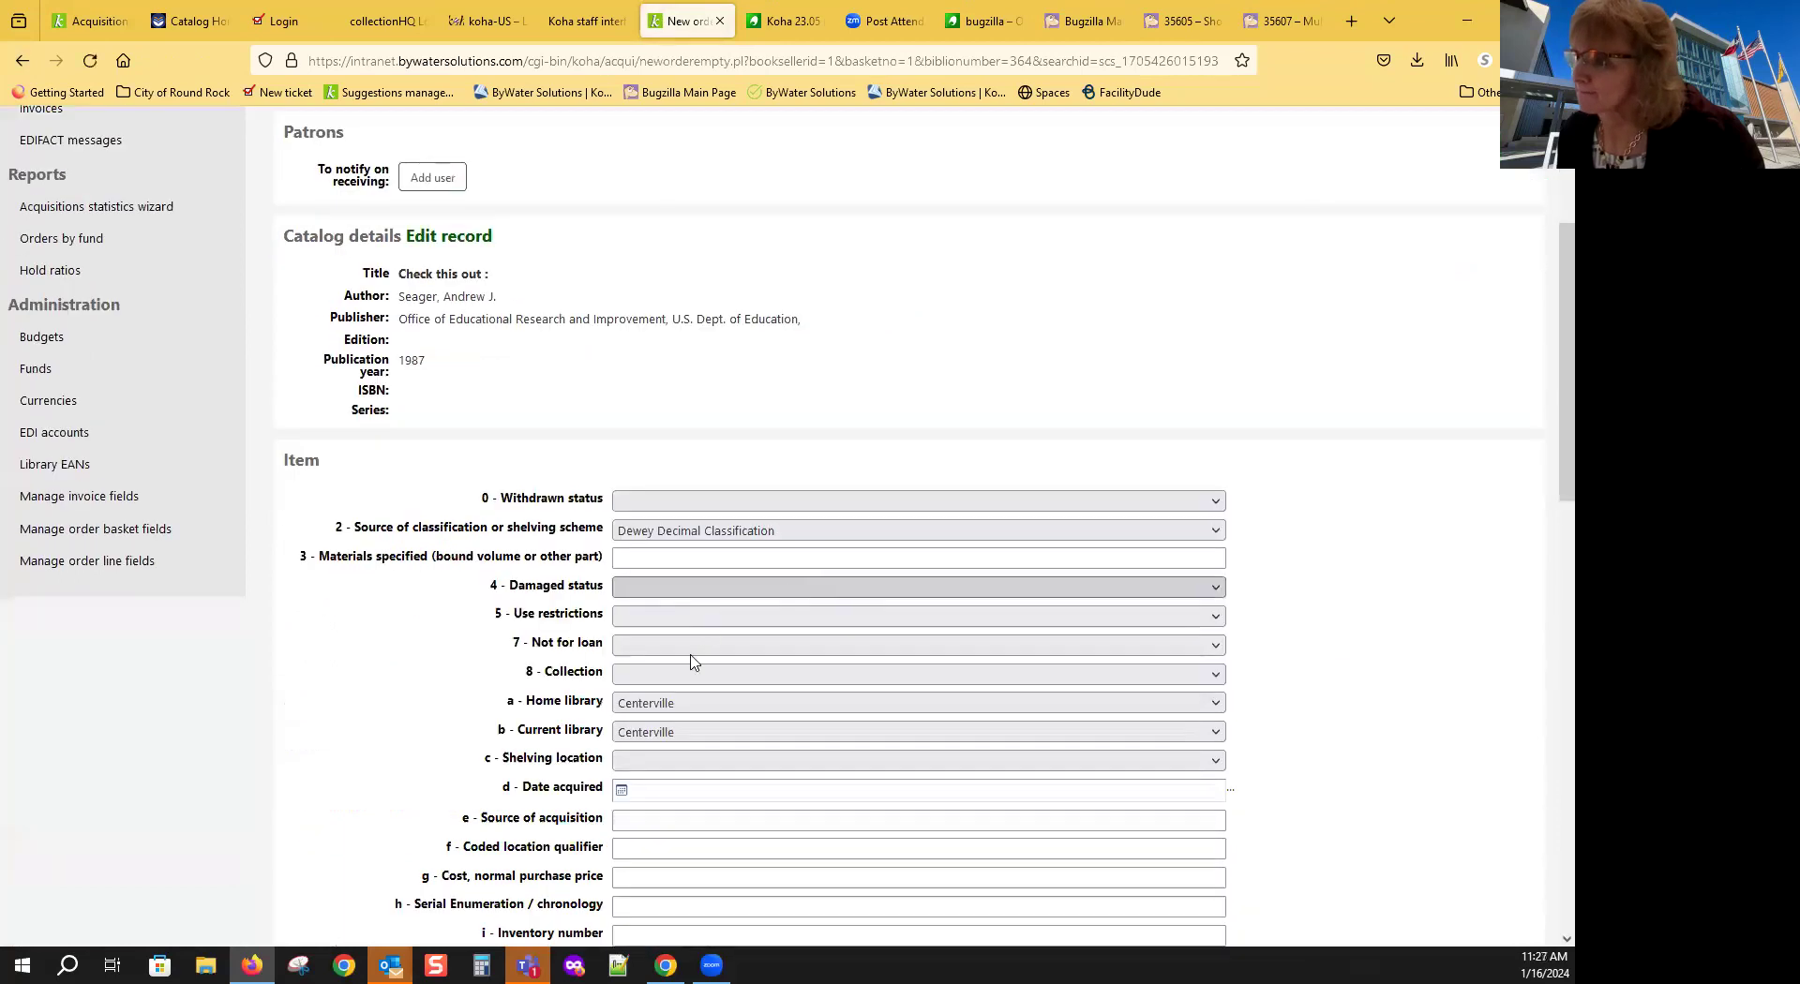
pyautogui.click(687, 653)
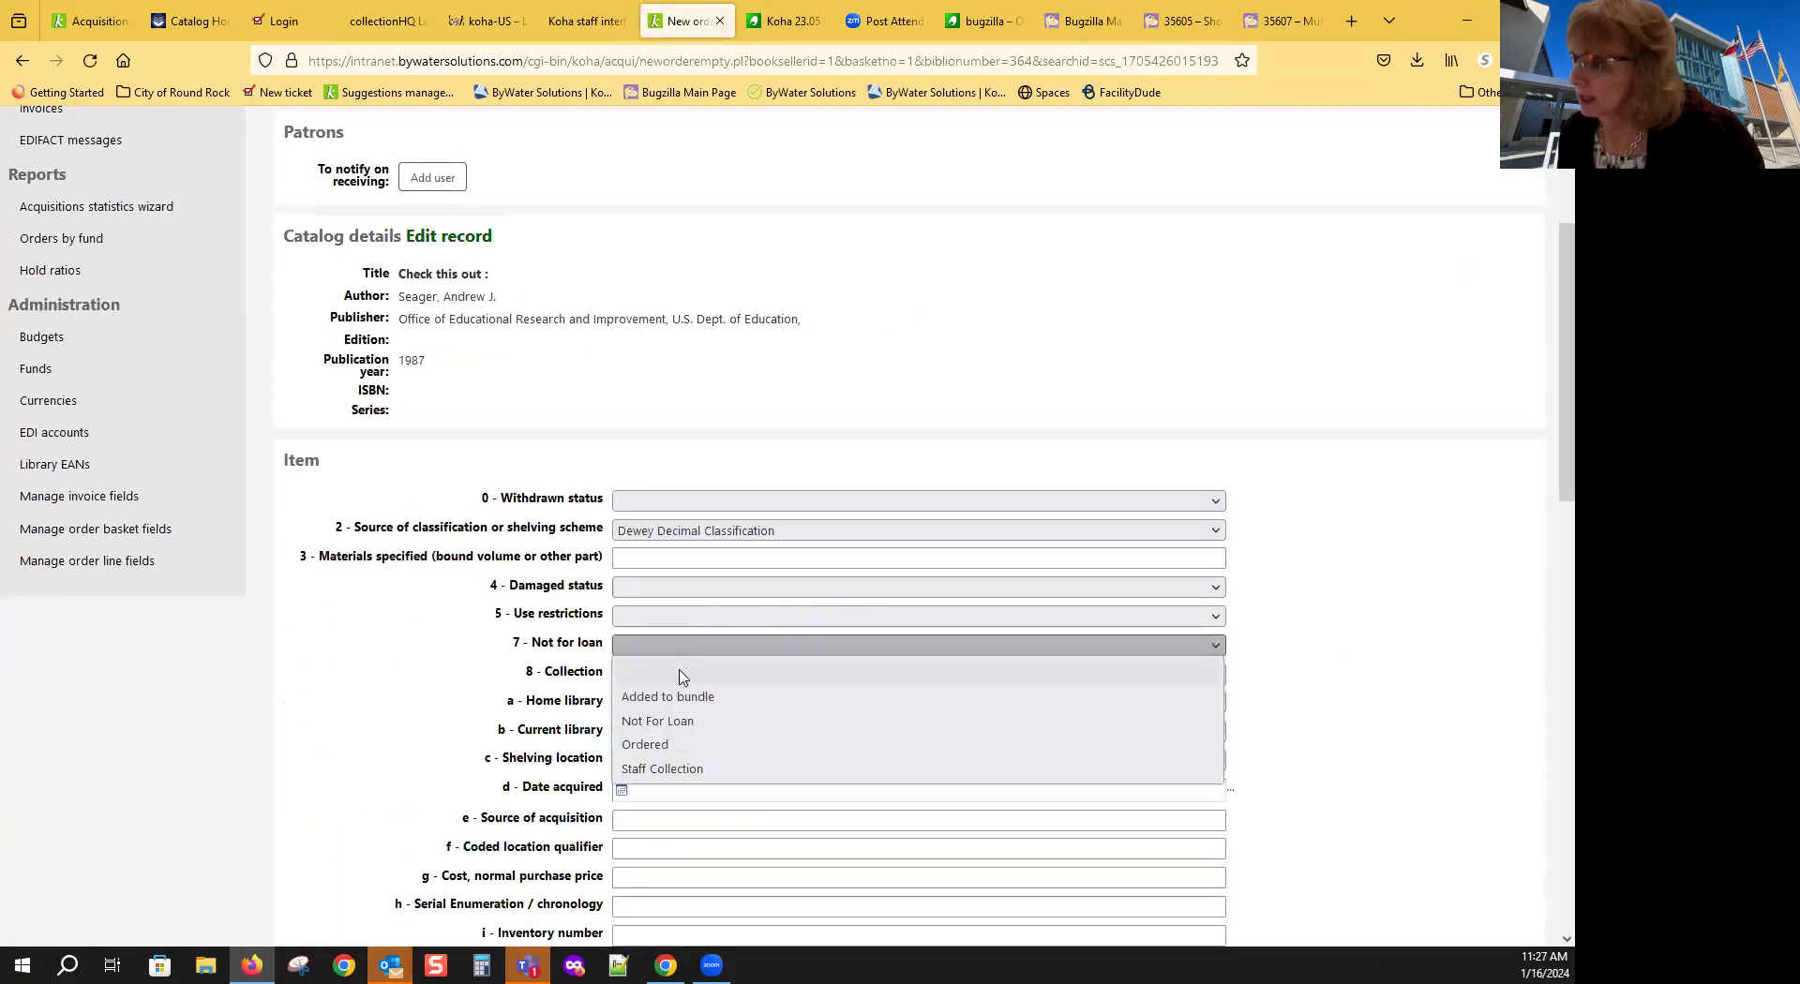
pyautogui.click(695, 732)
pyautogui.scroll(-6, 824, 610)
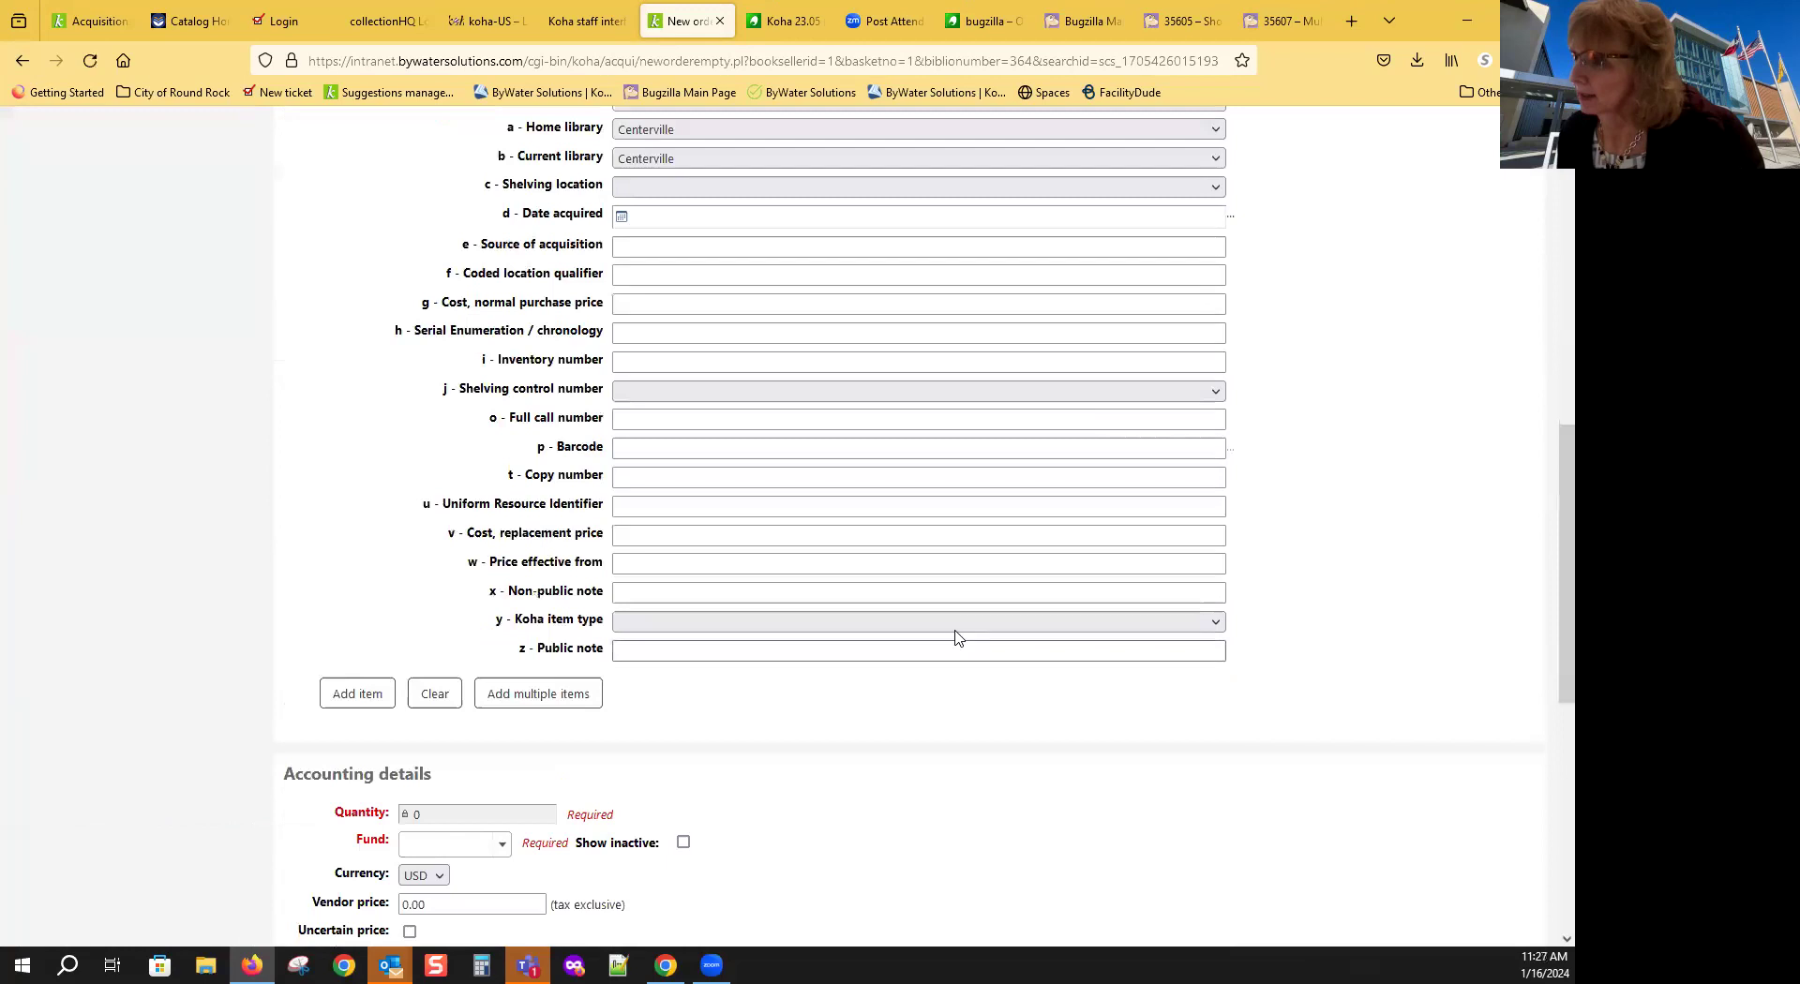
pyautogui.click(790, 624)
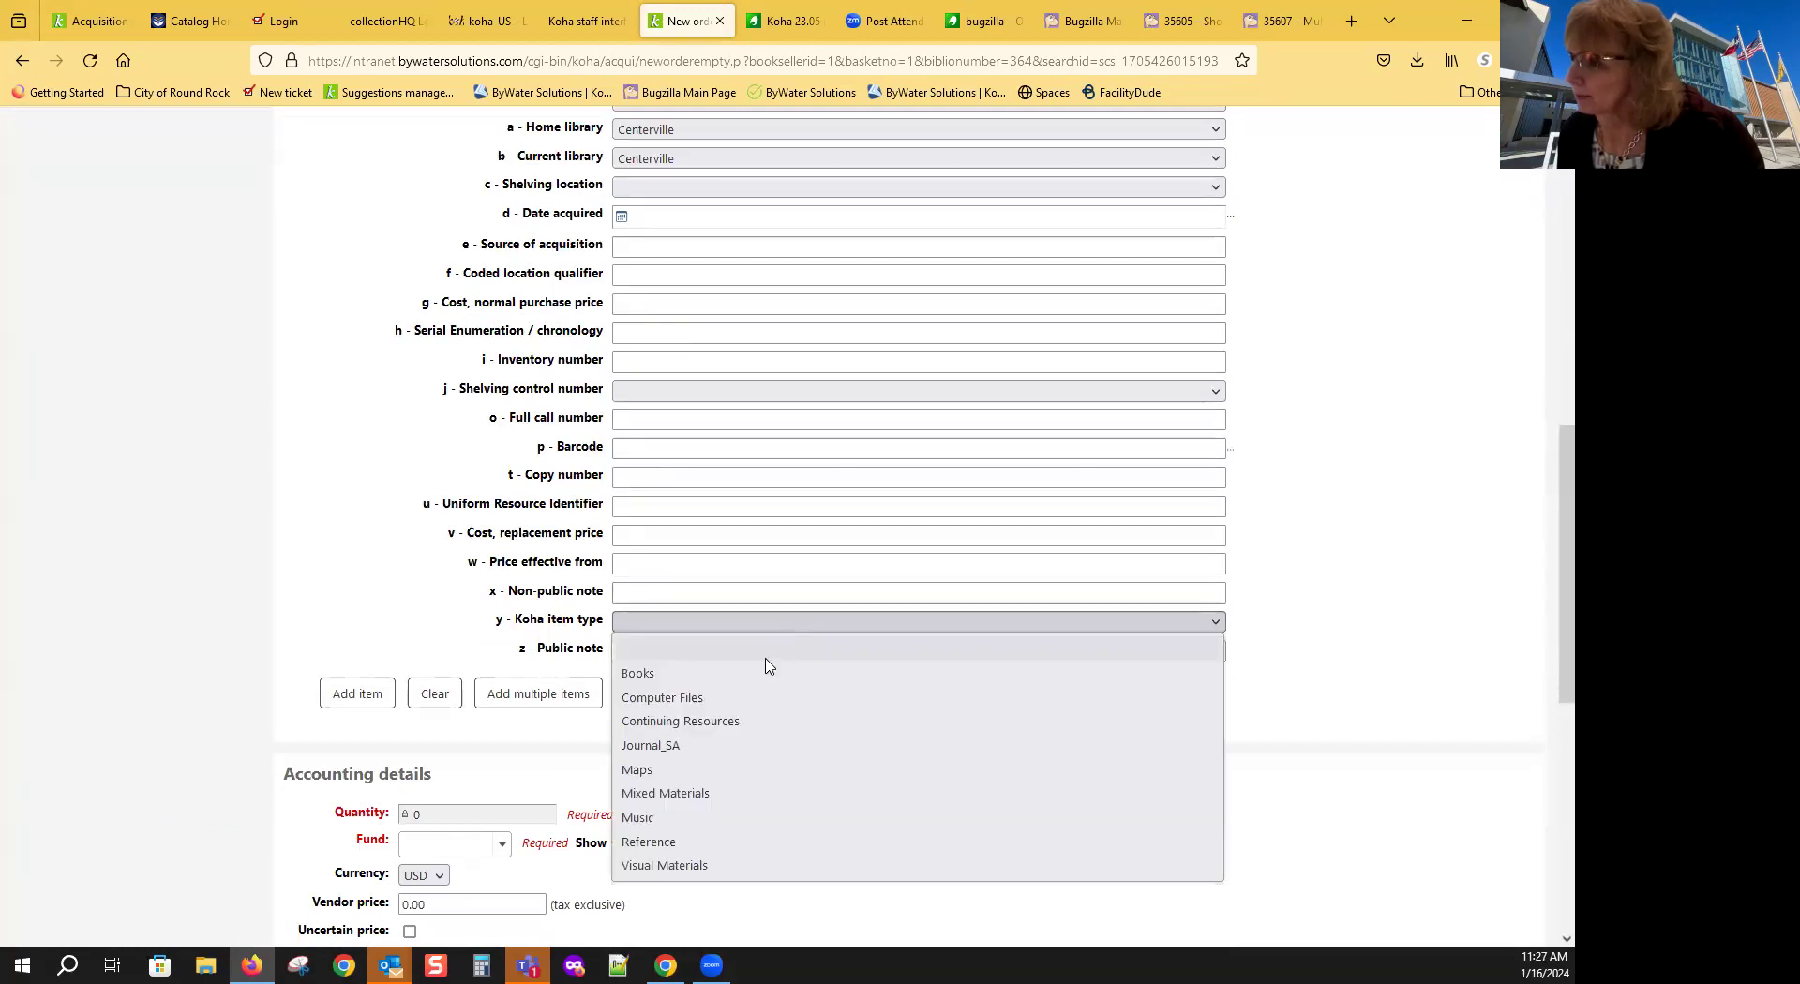
pyautogui.click(657, 675)
pyautogui.click(362, 693)
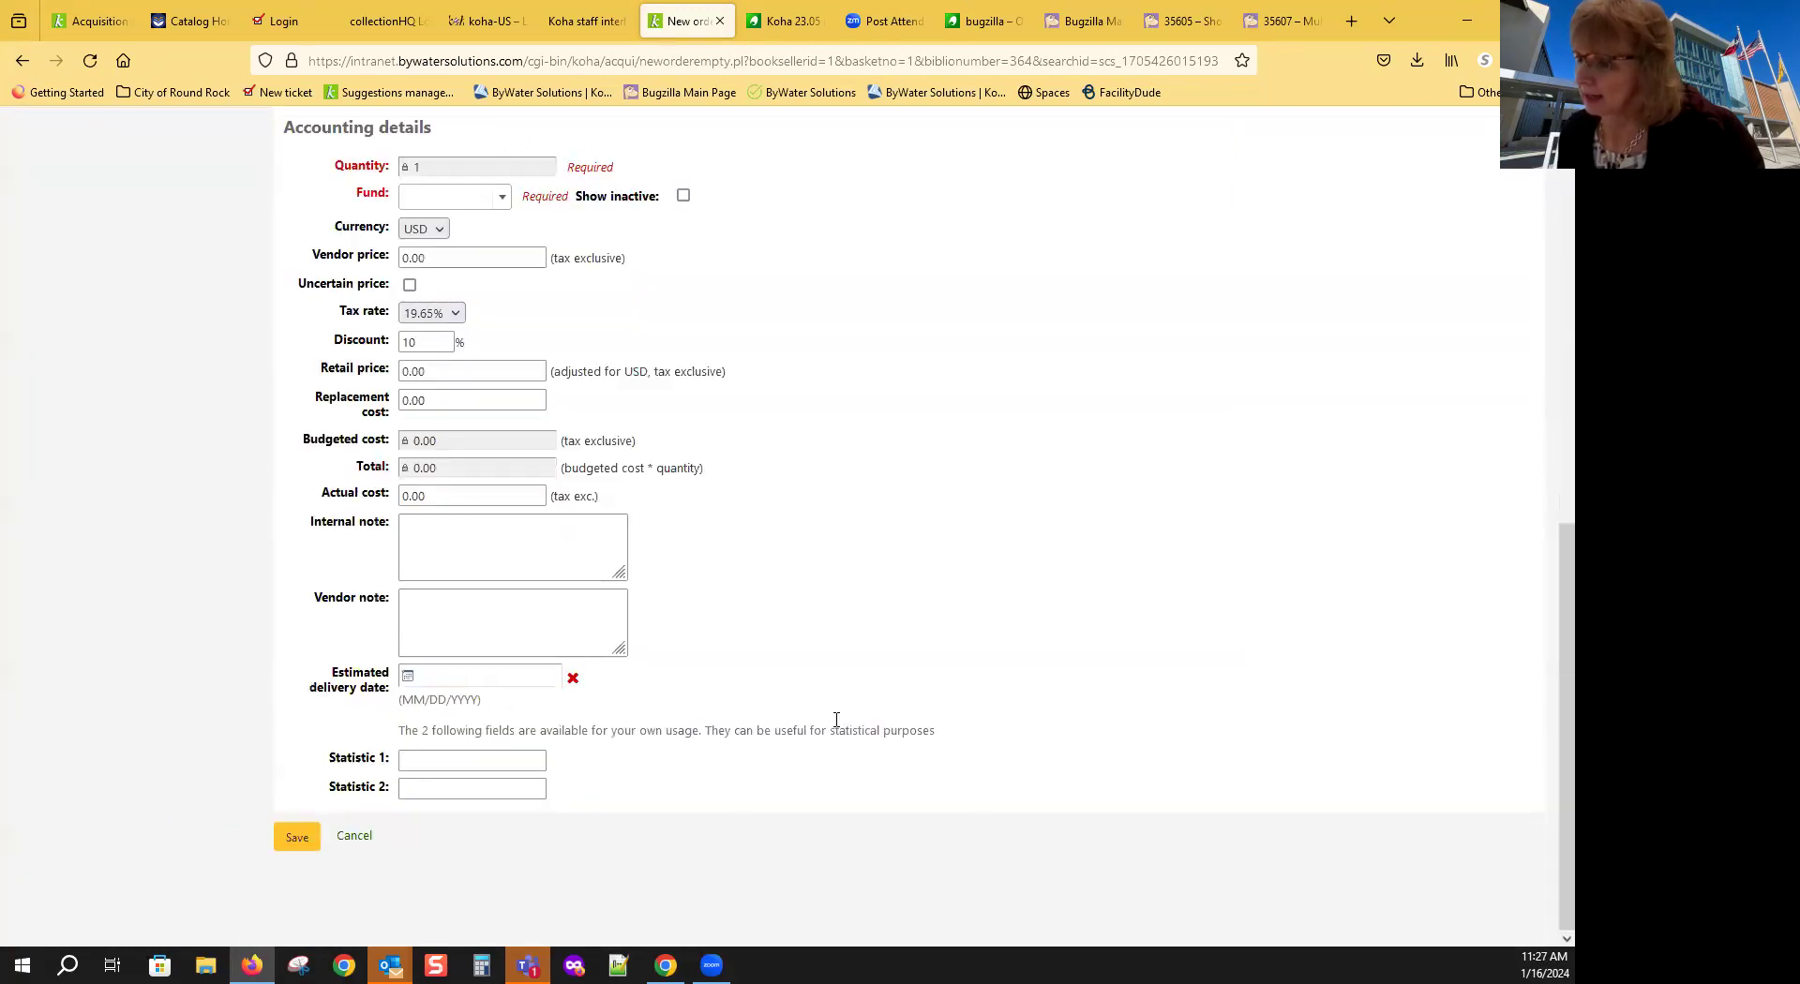
# Step: Charge it to Fund 1_2 at a 25.00 vendor price and save the order
pyautogui.click(501, 197)
pyautogui.click(459, 285)
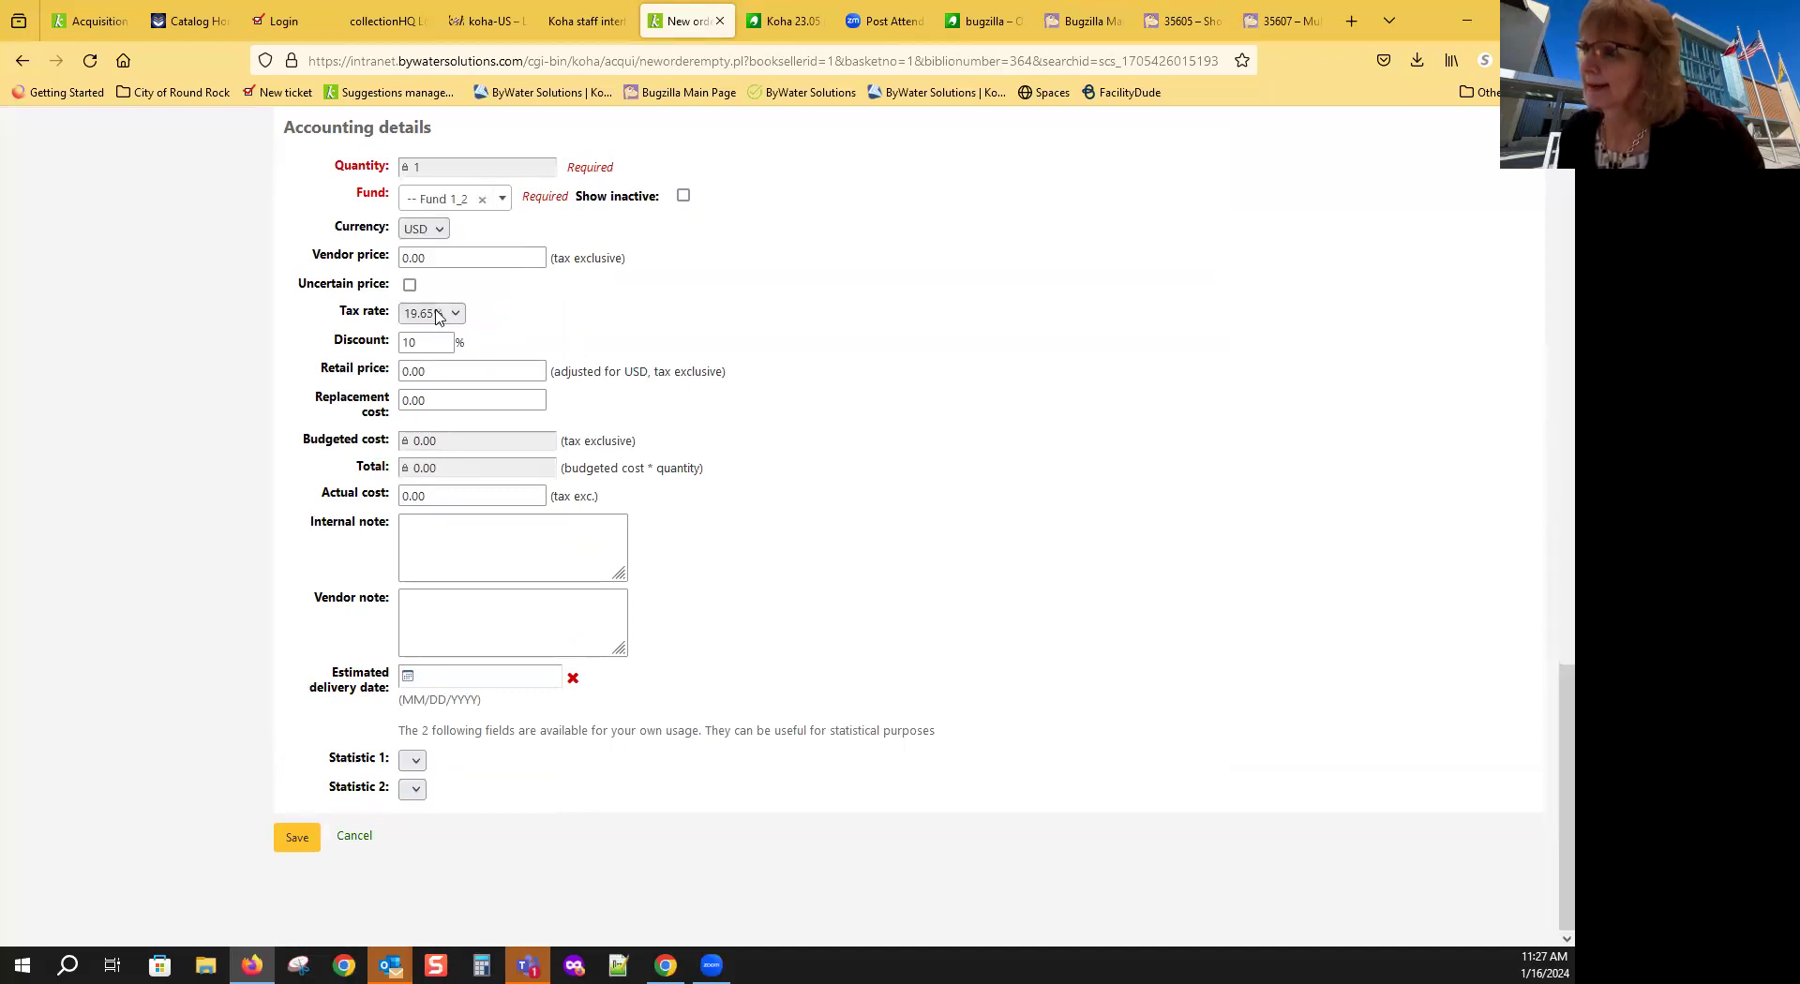
pyautogui.moveTo(431, 259); pyautogui.dragTo(394, 265)
pyautogui.write('25')
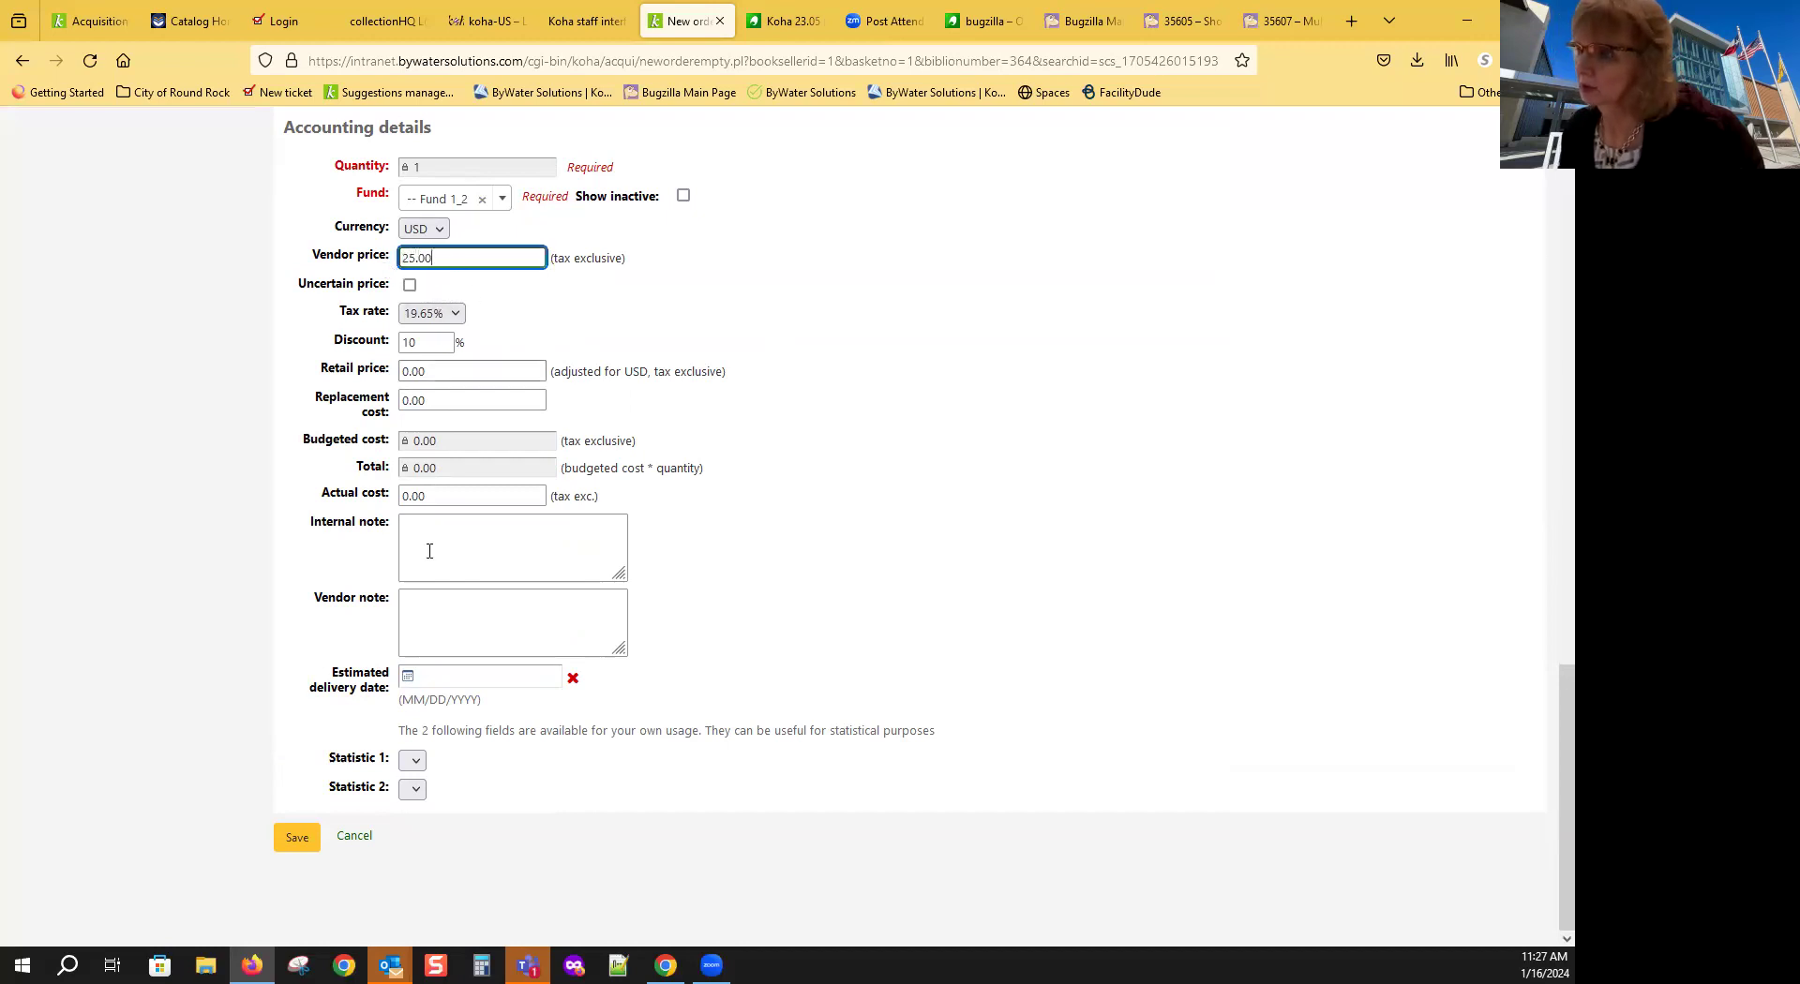
pyautogui.write('.00')
pyautogui.click(296, 839)
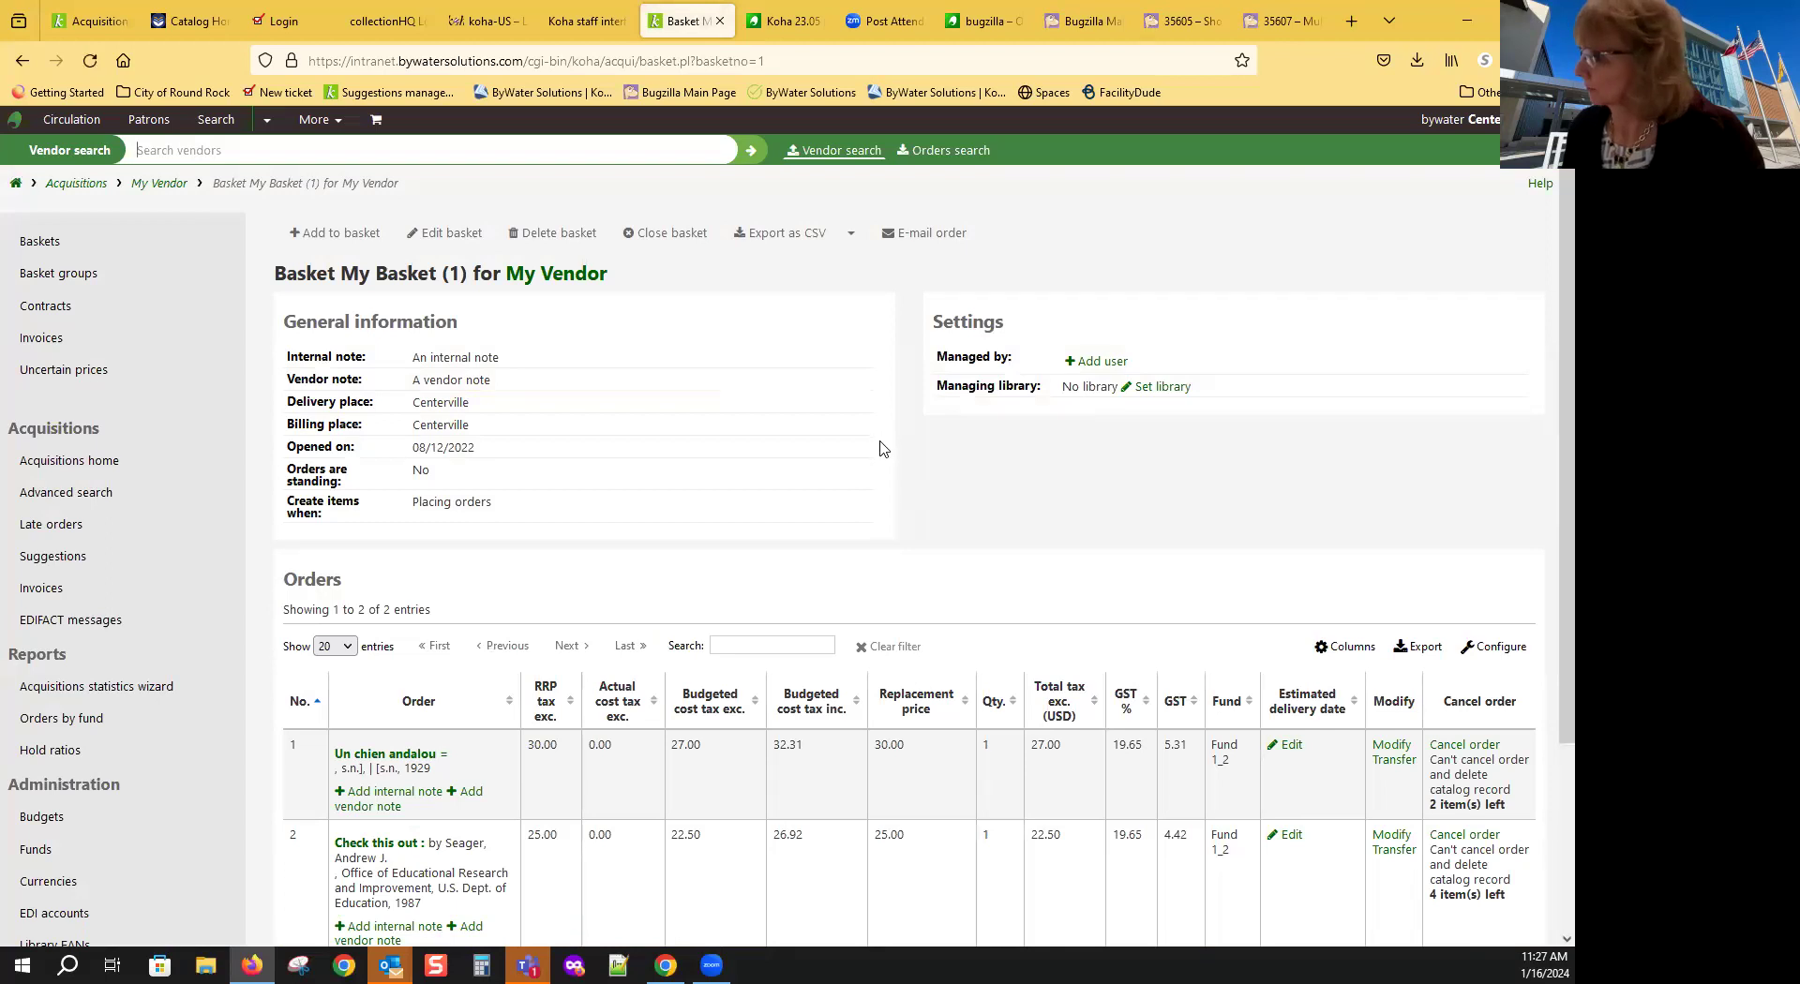
# Step: Search existing records for 'library' again and open the Halcyon River diaries record
pyautogui.scroll(-3, 880, 448)
pyautogui.scroll(3, 750, 421)
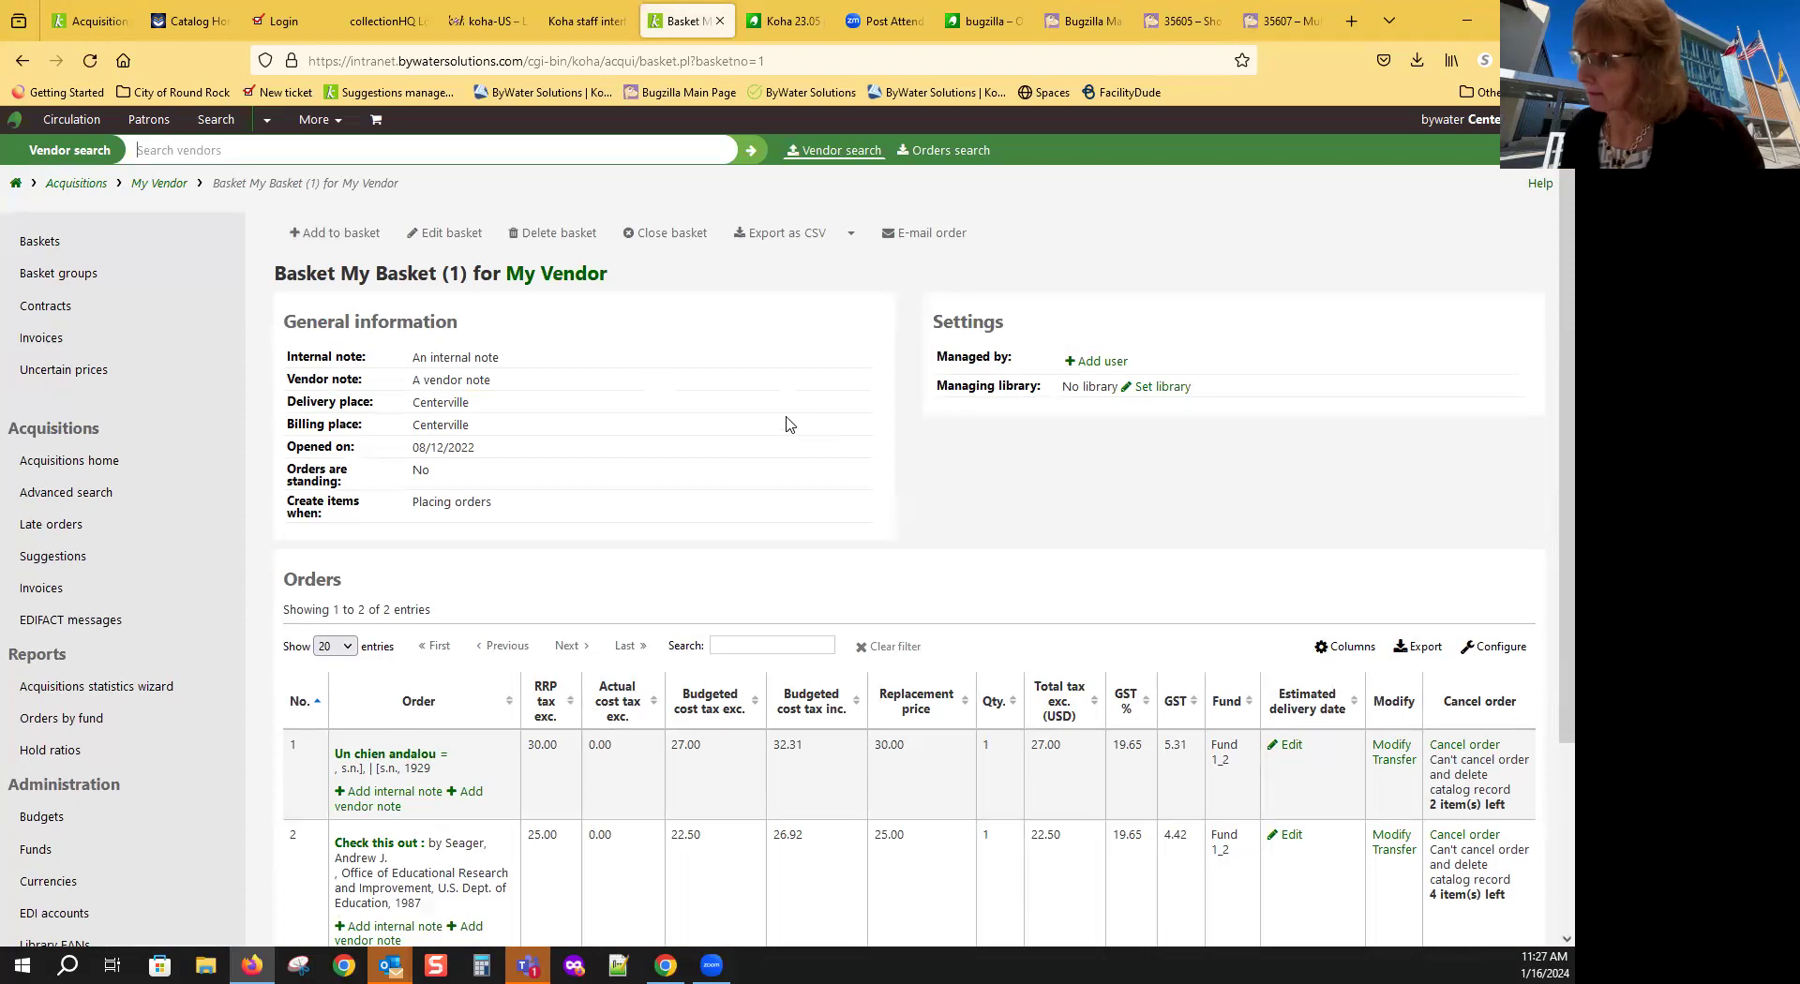
pyautogui.click(336, 232)
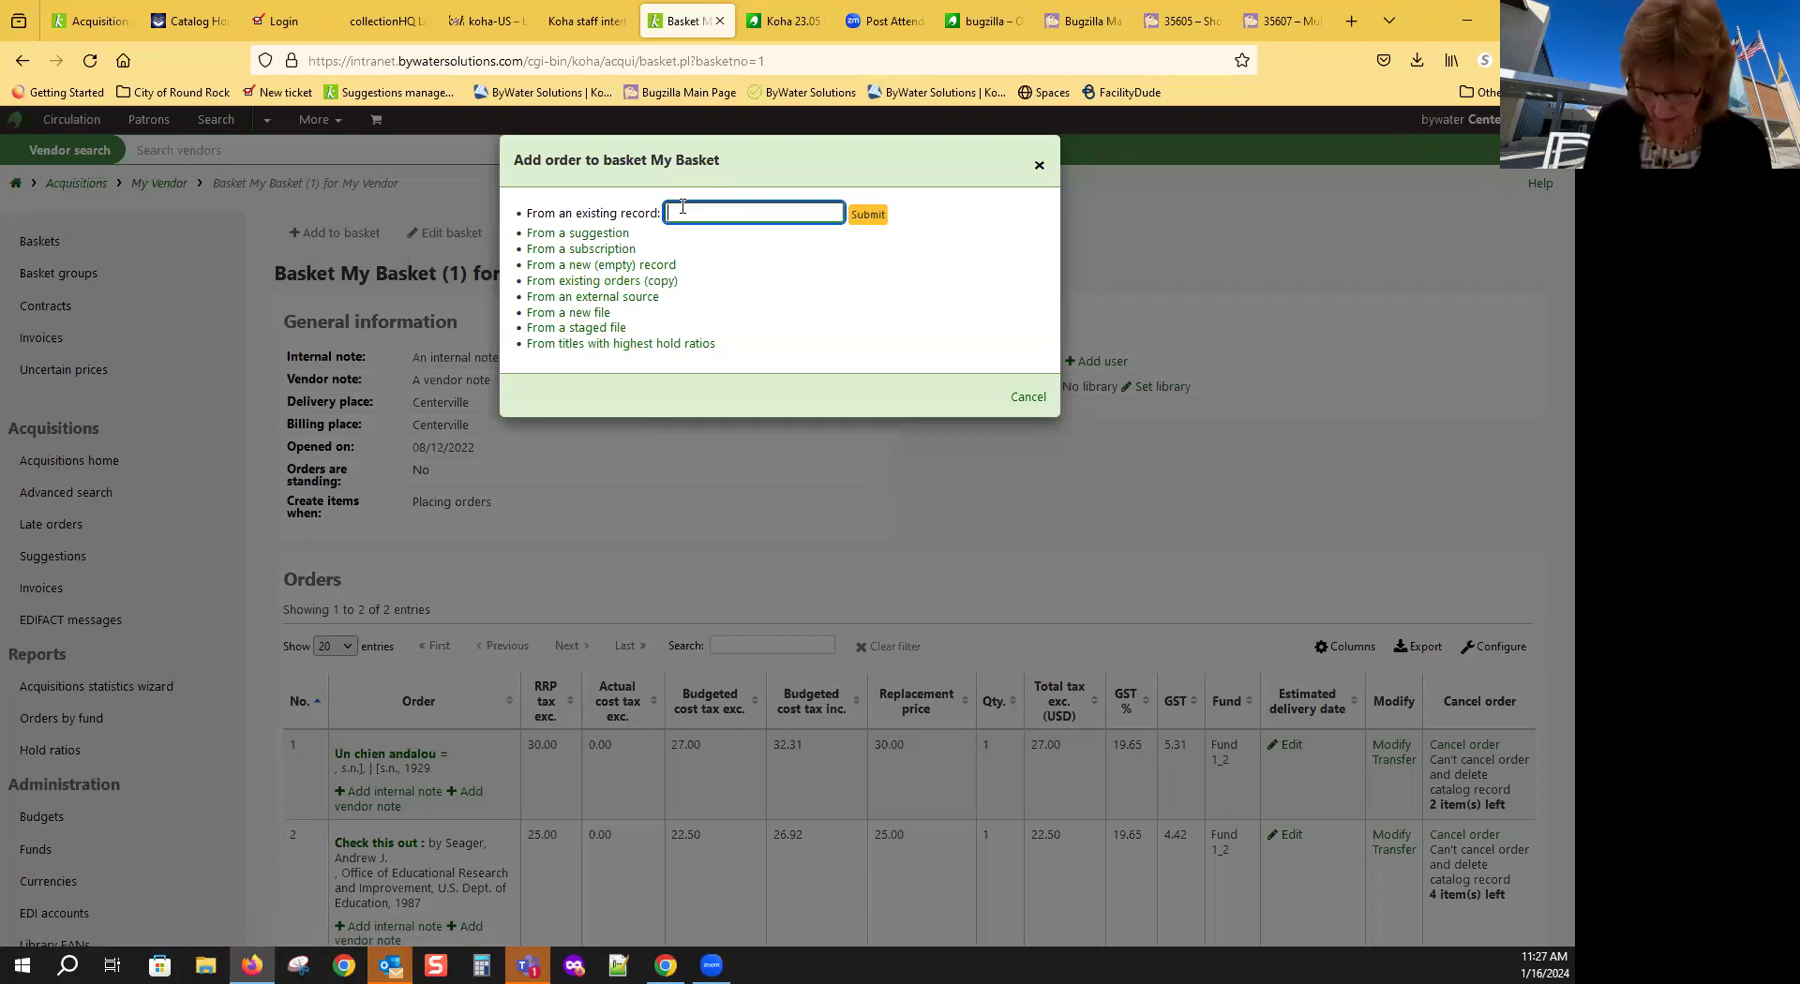
pyautogui.write('library')
pyautogui.press('Return')
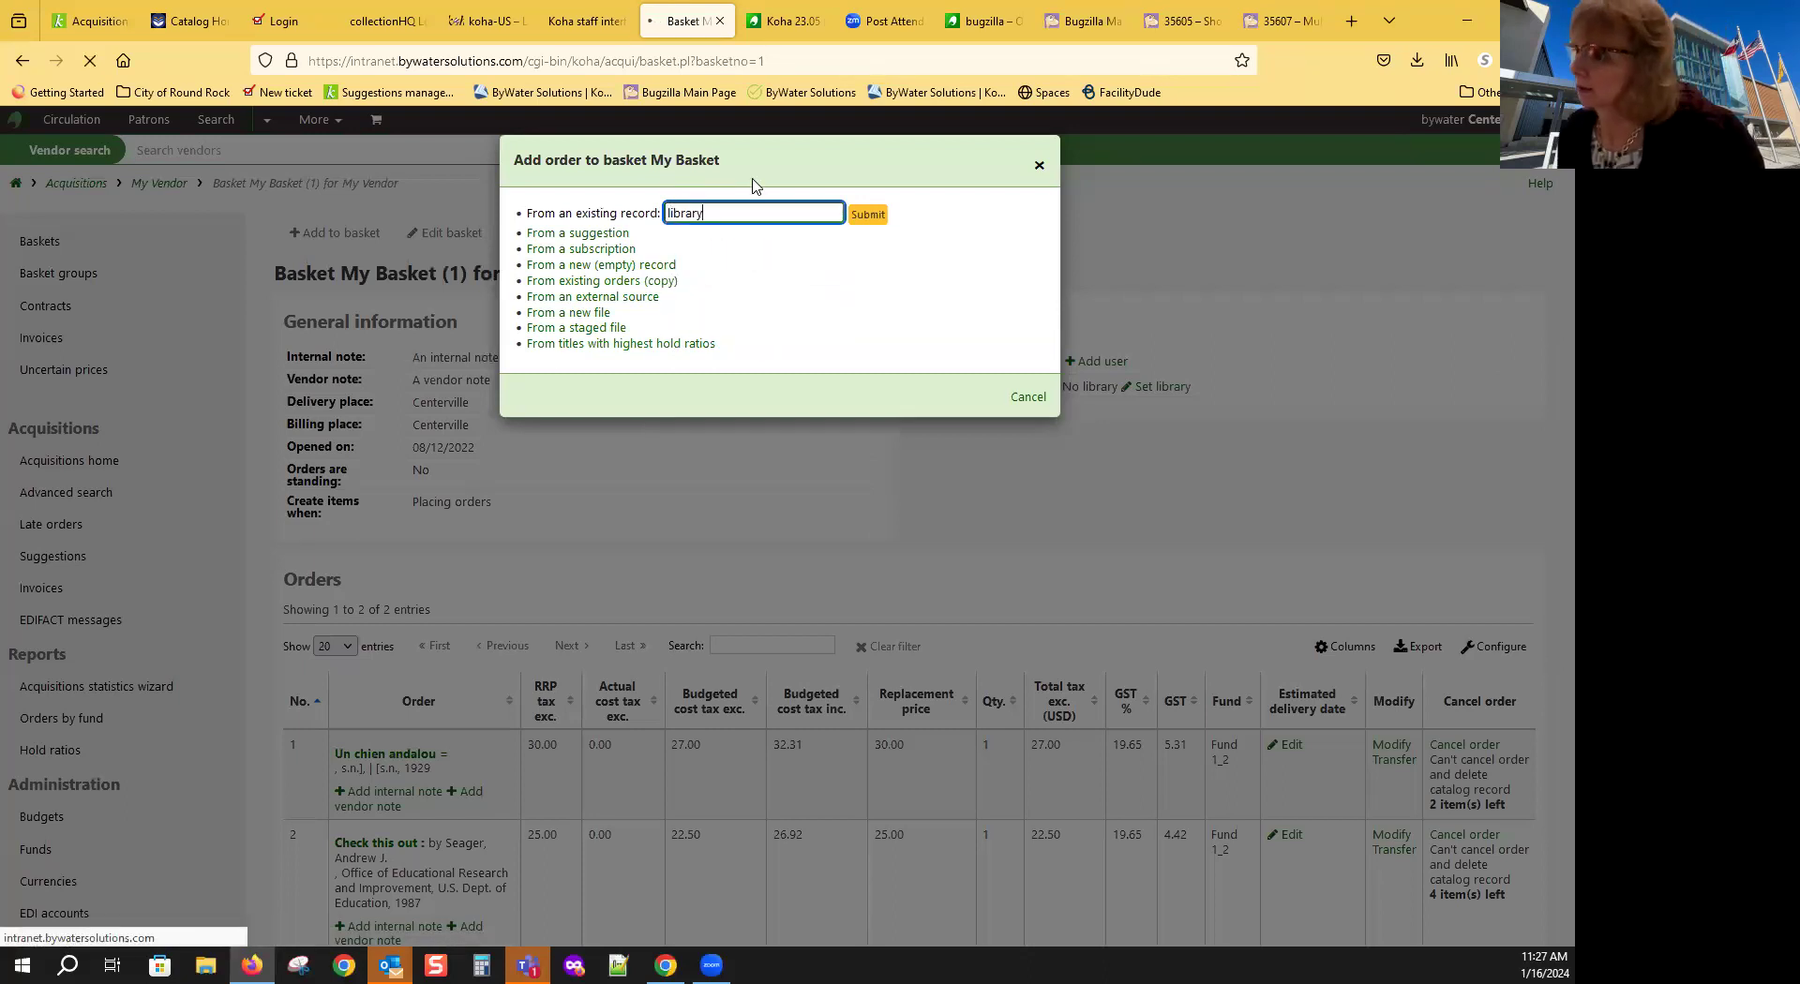
pyautogui.scroll(-15, 956, 569)
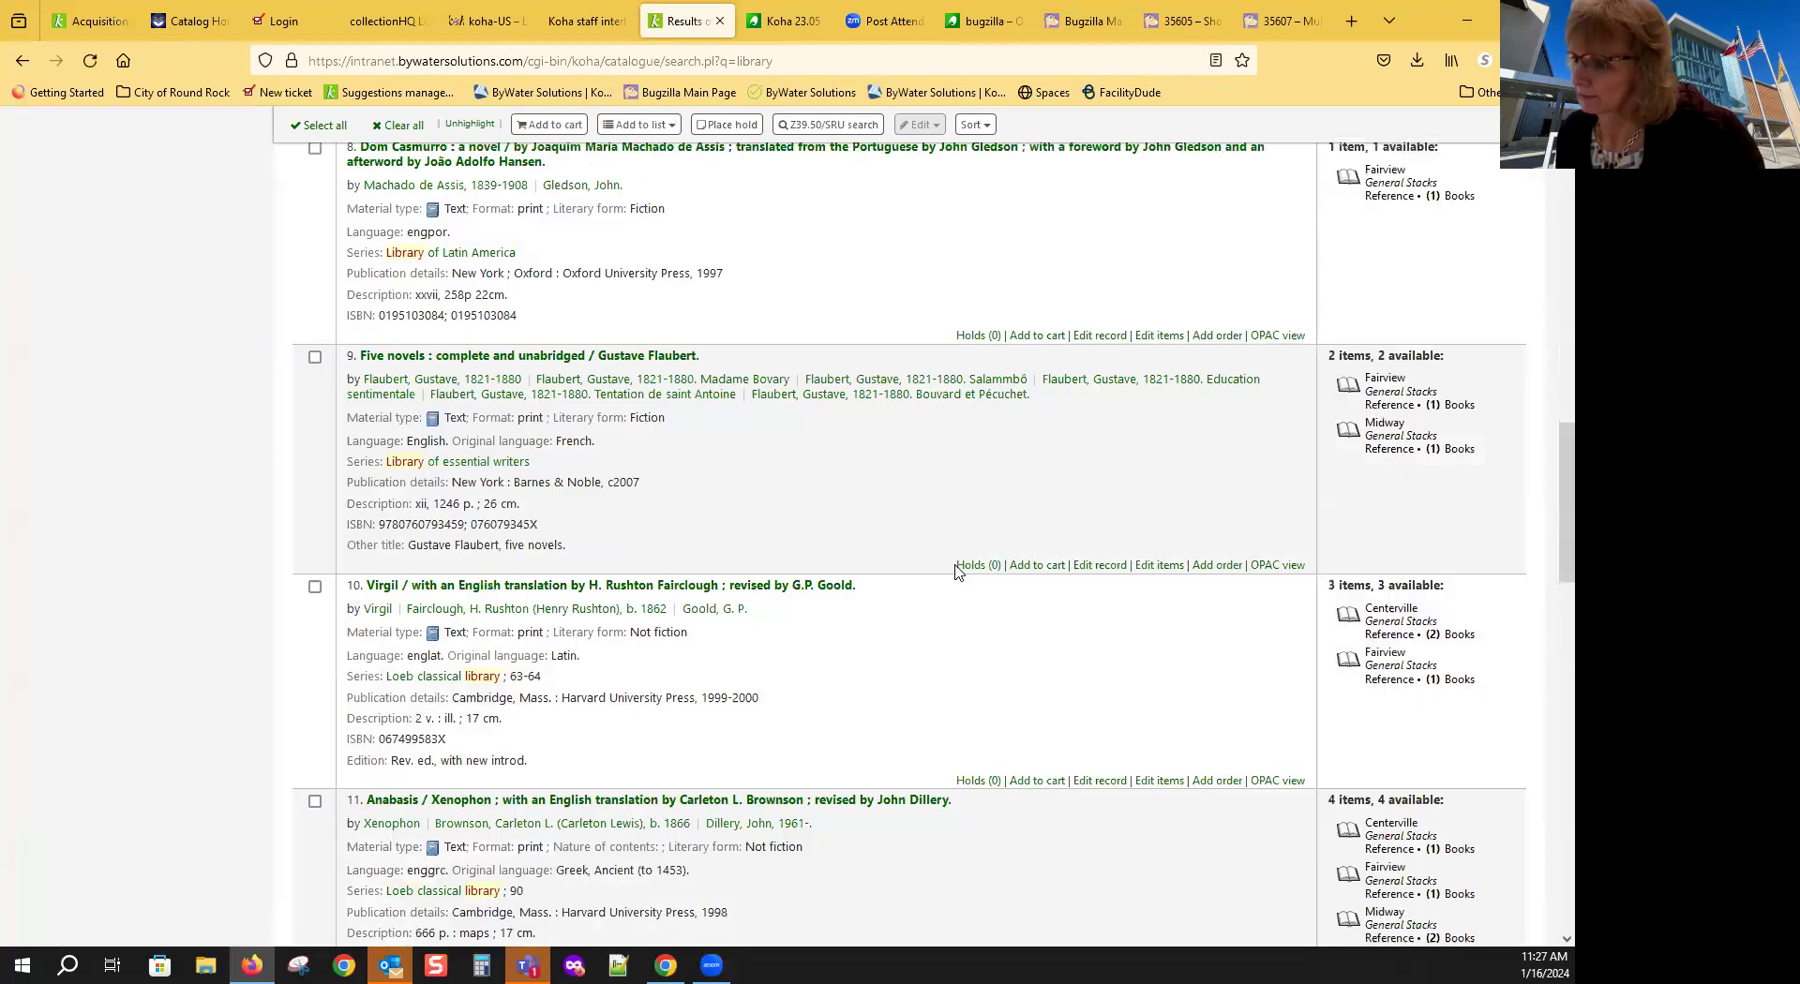
pyautogui.scroll(-10, 958, 569)
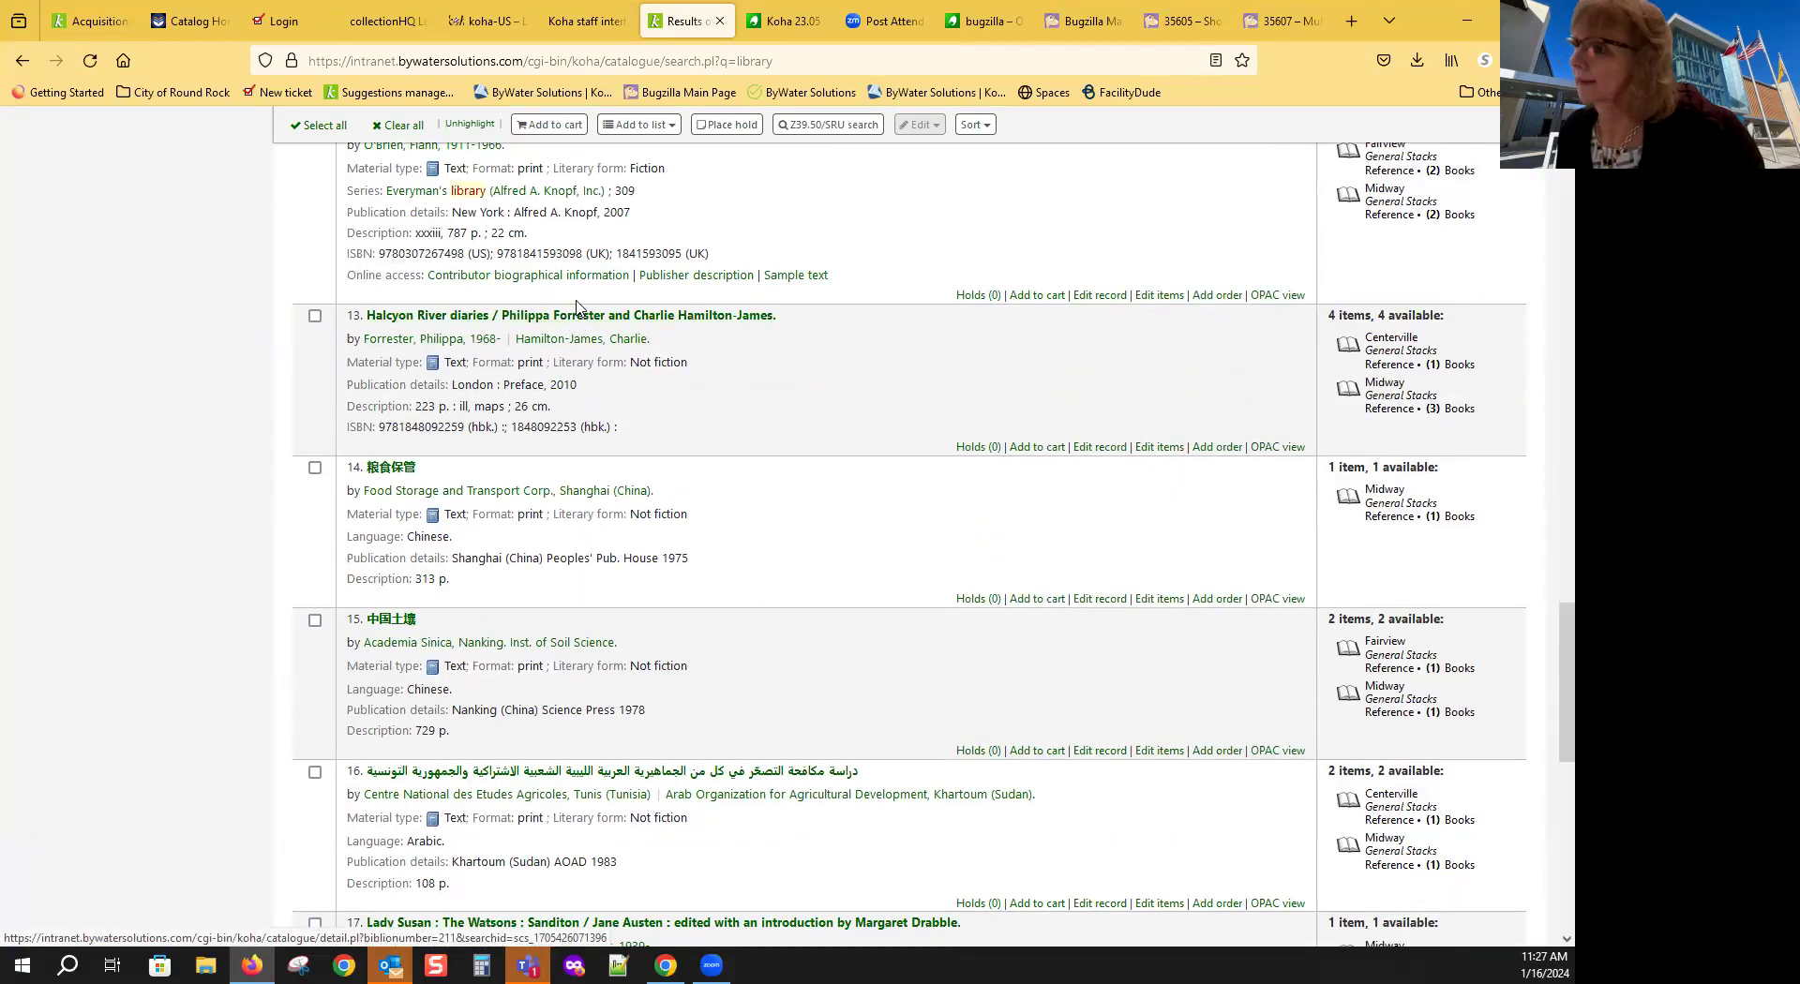
pyautogui.click(575, 319)
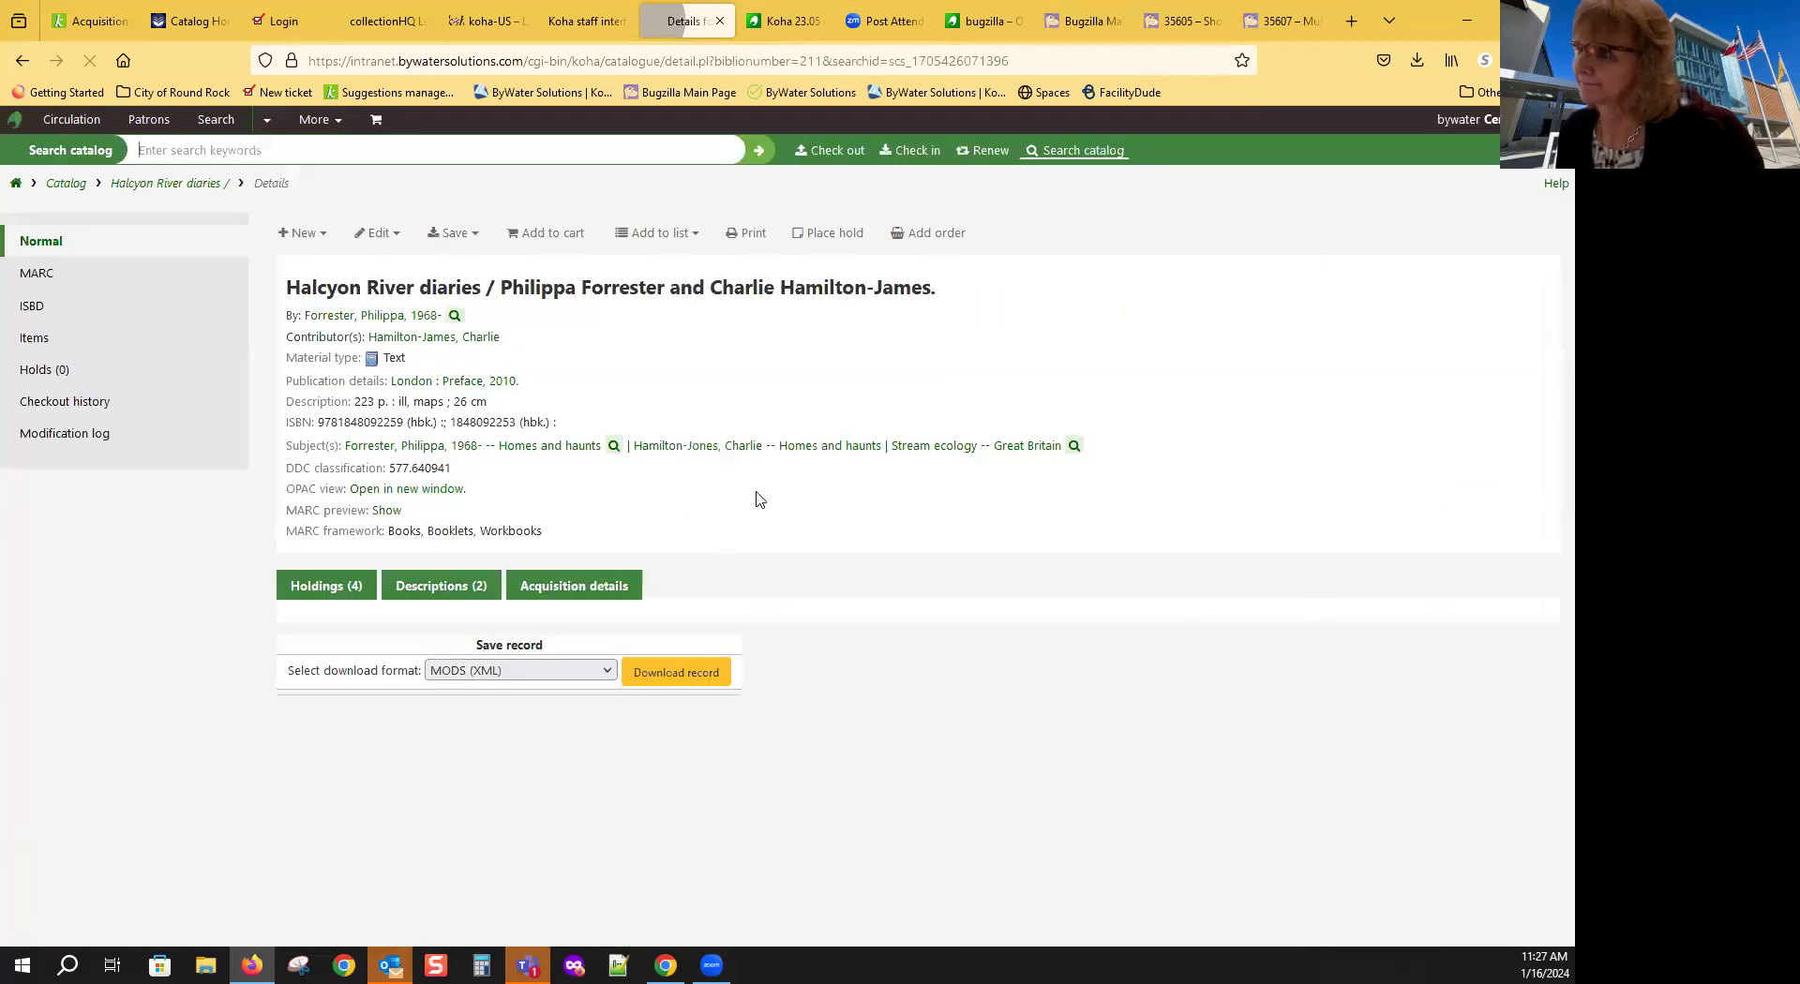
# Step: Start the order and add one Books item with Not for loan set to Ordered
pyautogui.click(926, 234)
pyautogui.scroll(-5, 848, 617)
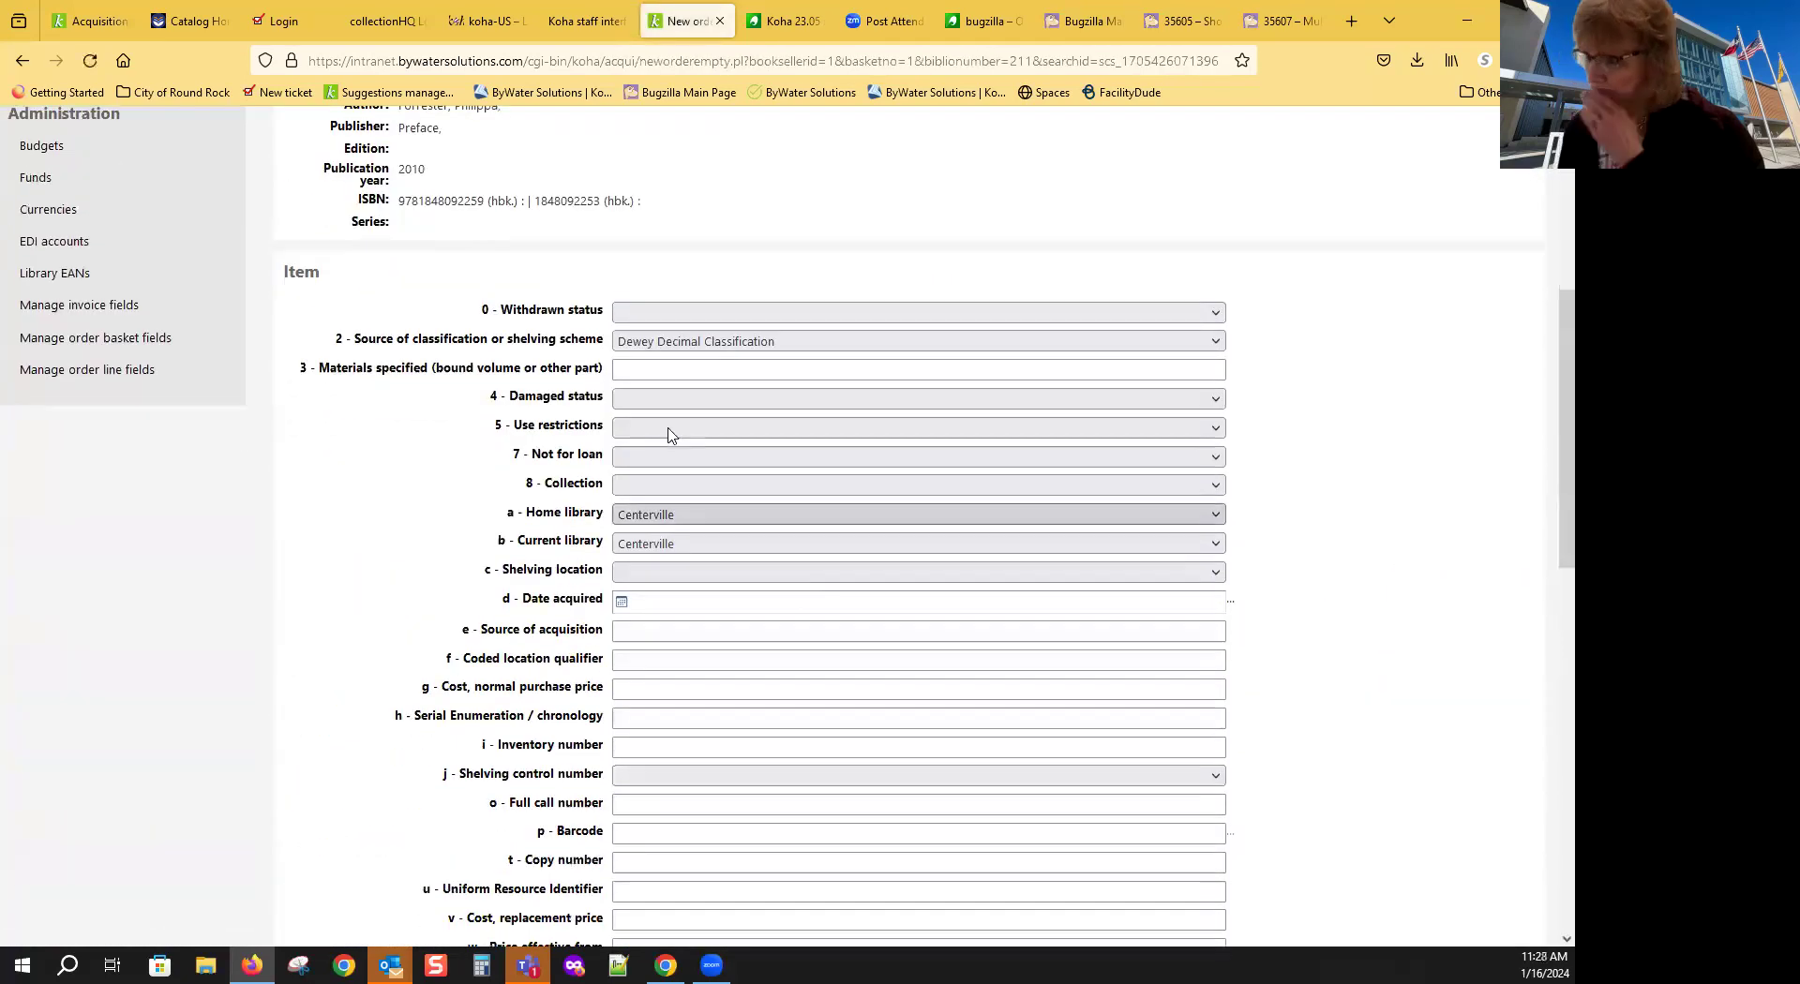
pyautogui.click(651, 459)
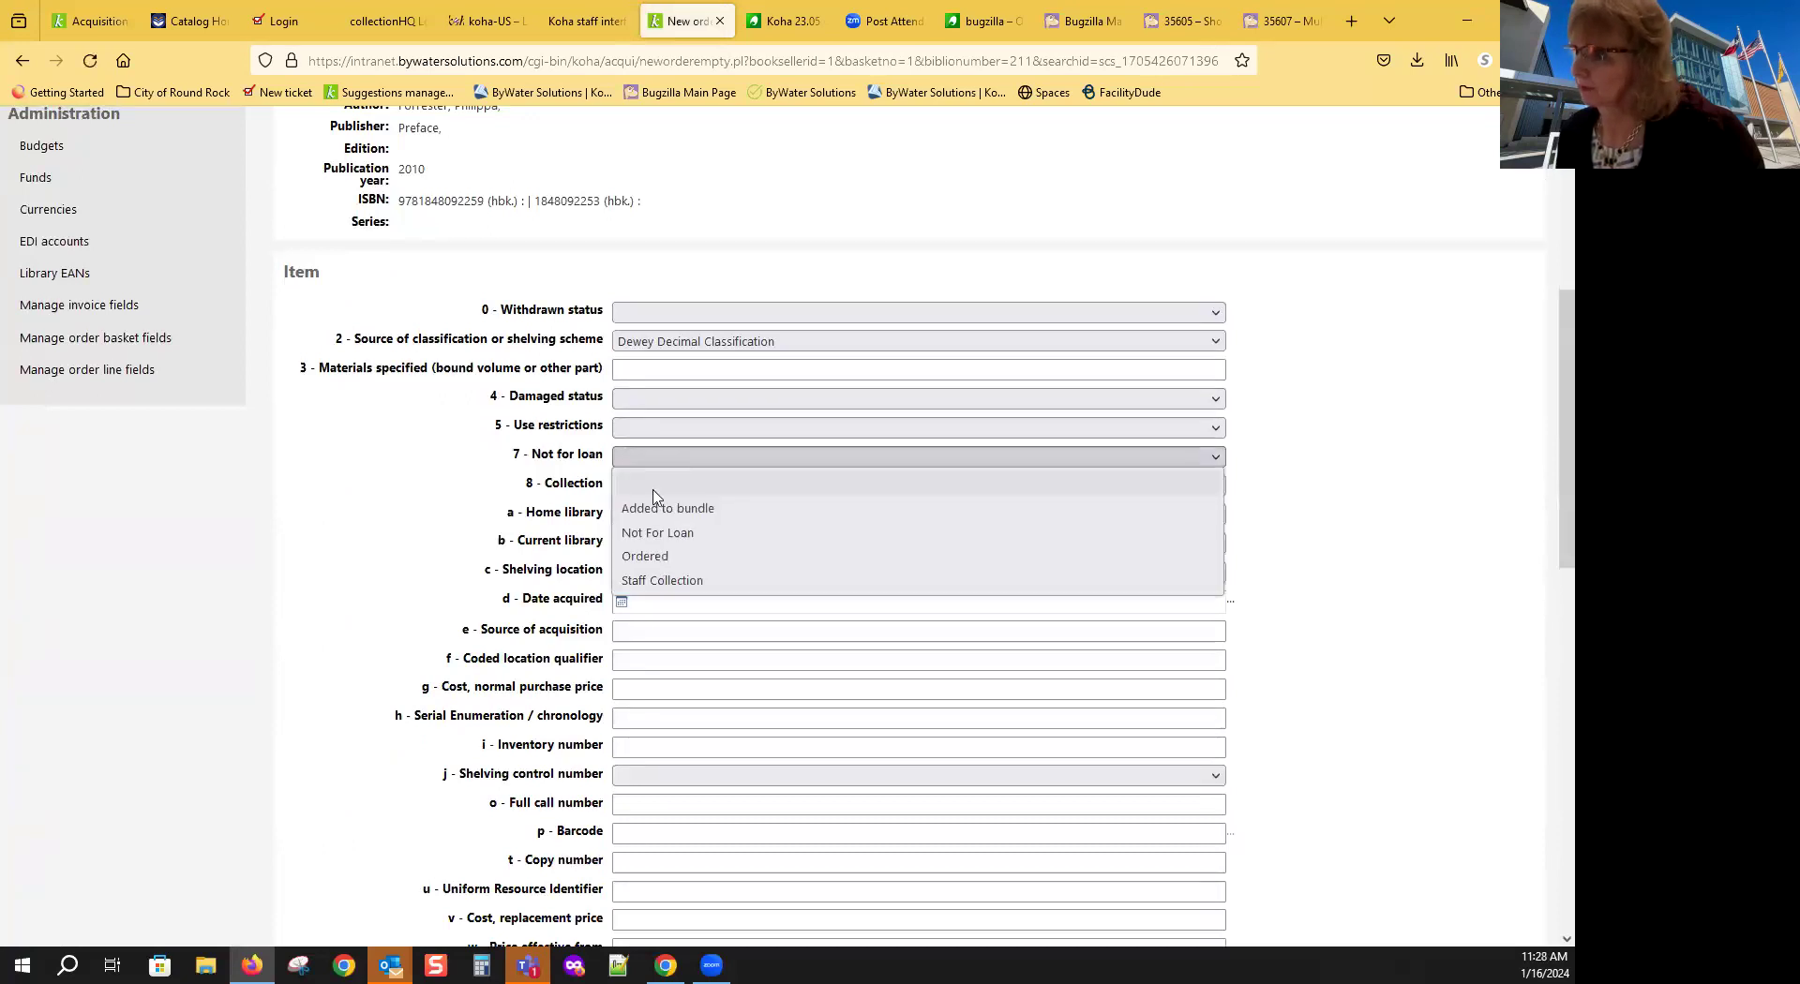
pyautogui.click(699, 559)
pyautogui.scroll(-6, 872, 666)
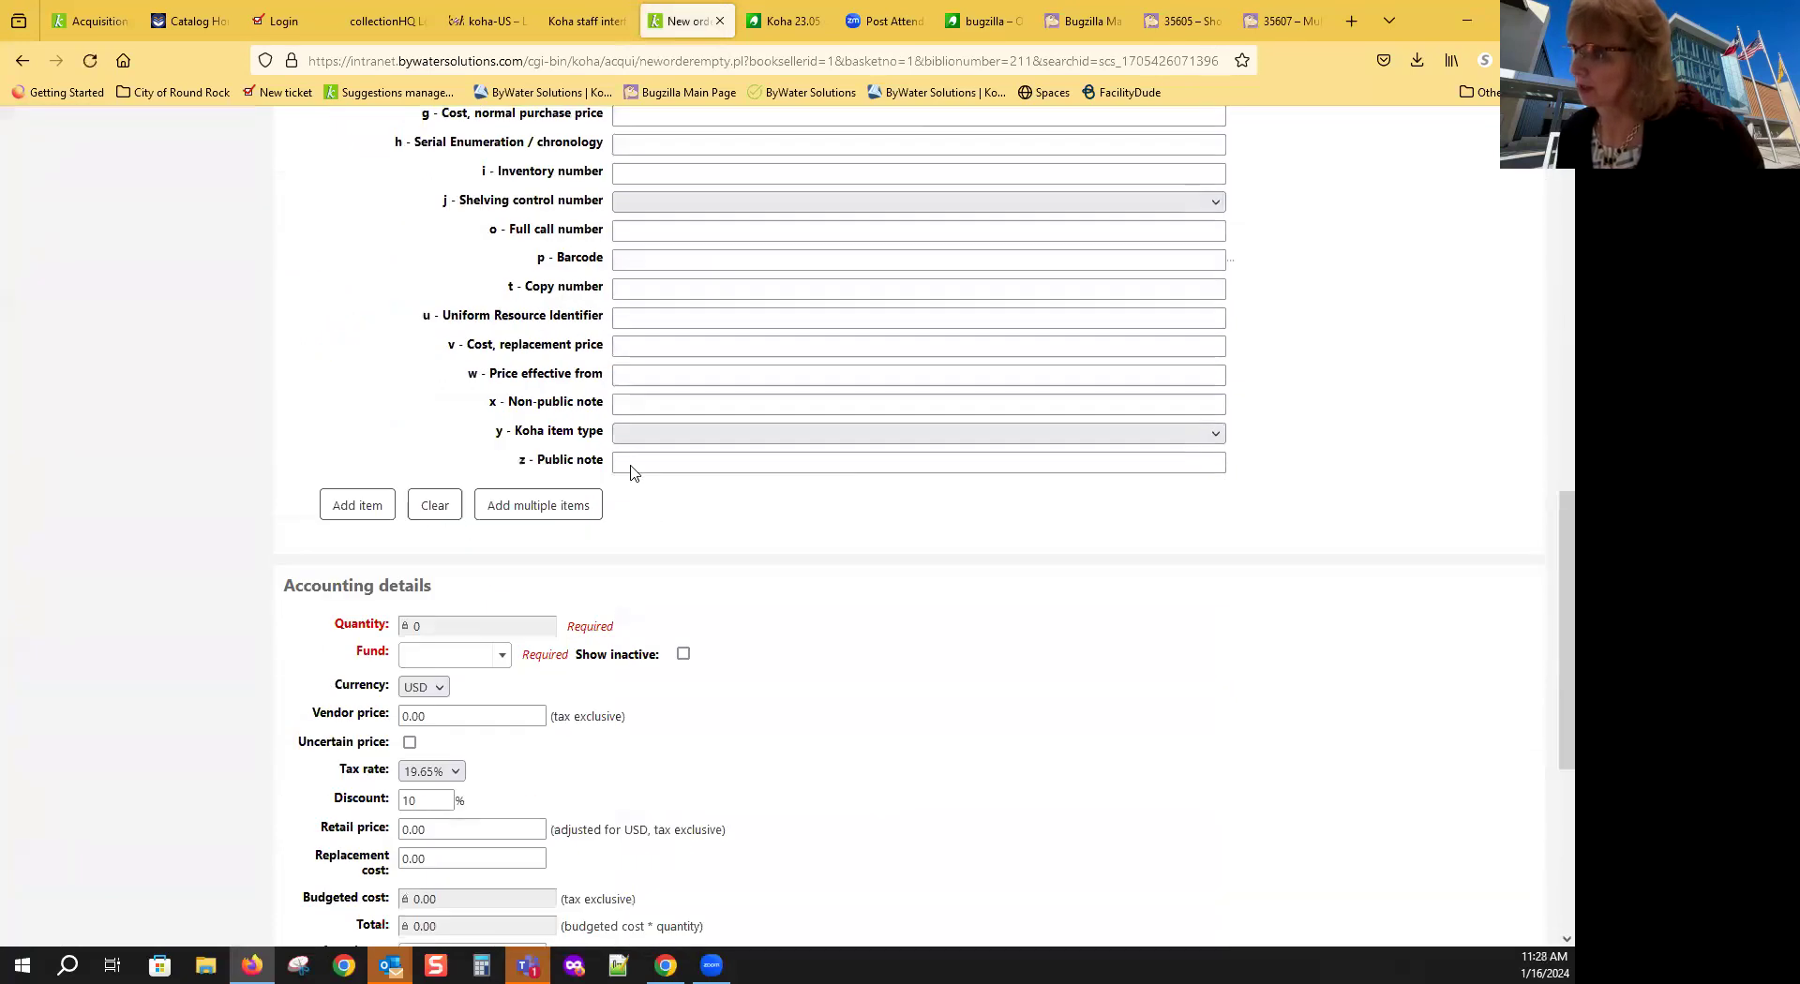
pyautogui.click(642, 436)
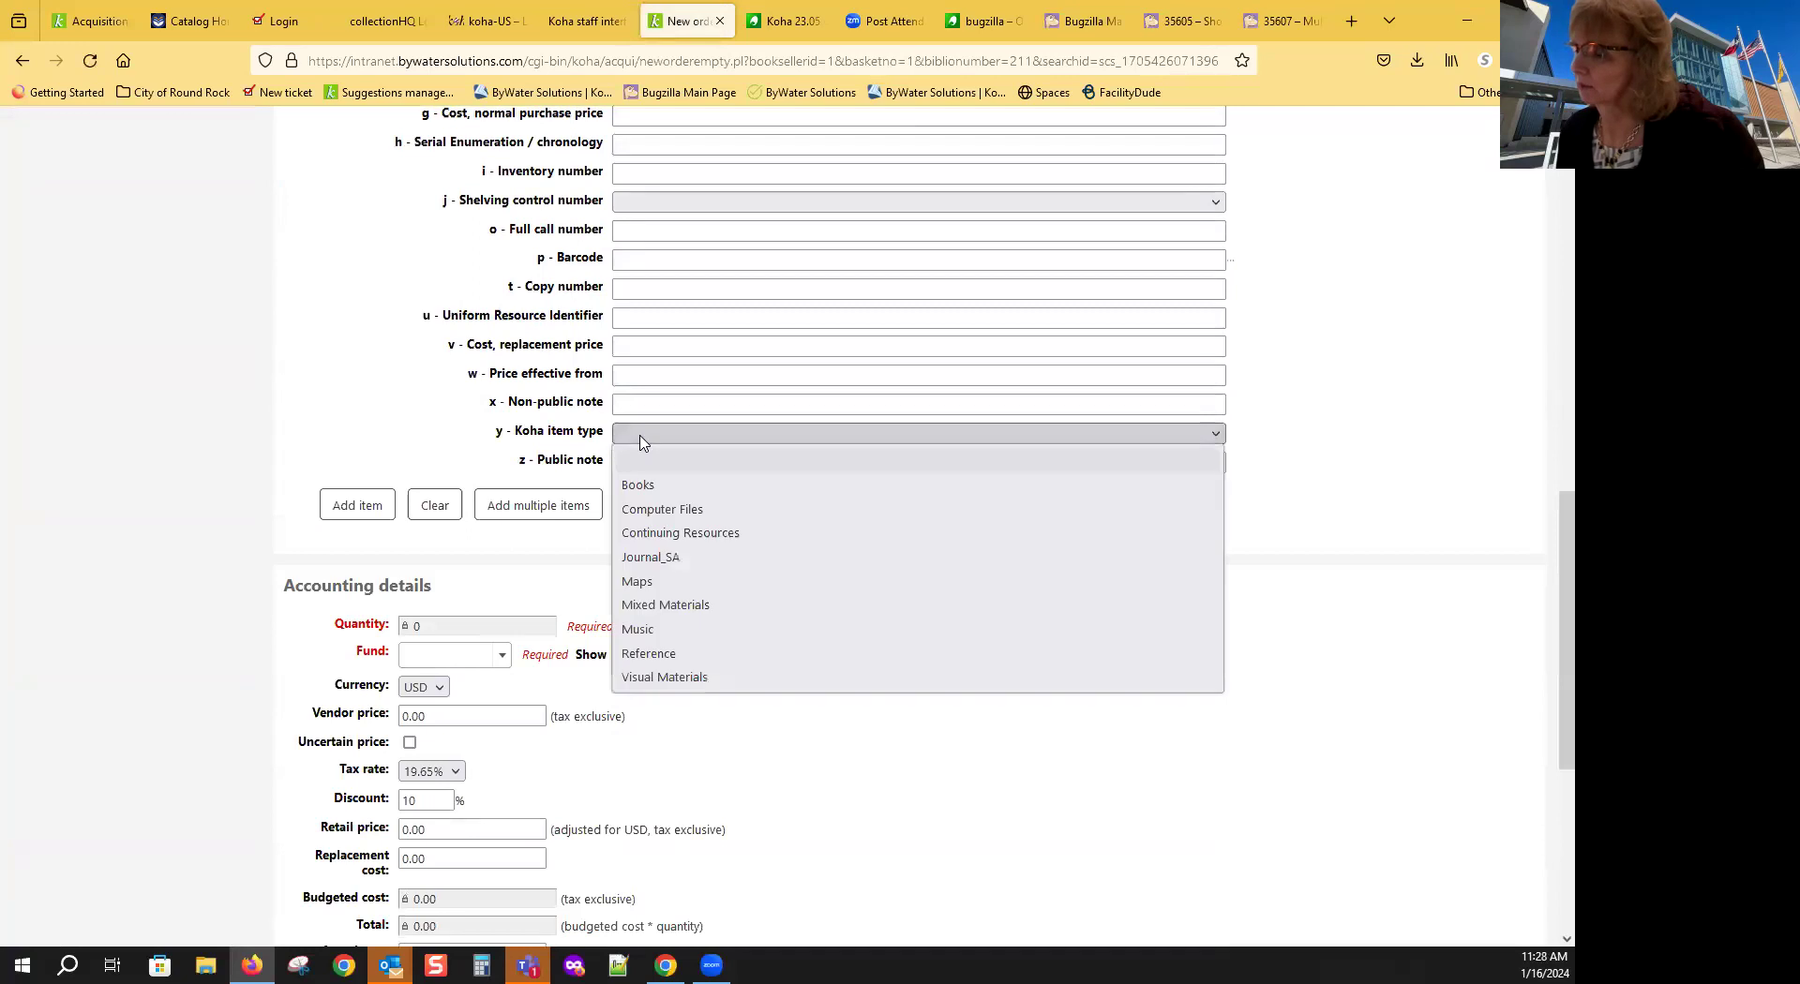
pyautogui.click(645, 487)
pyautogui.click(363, 503)
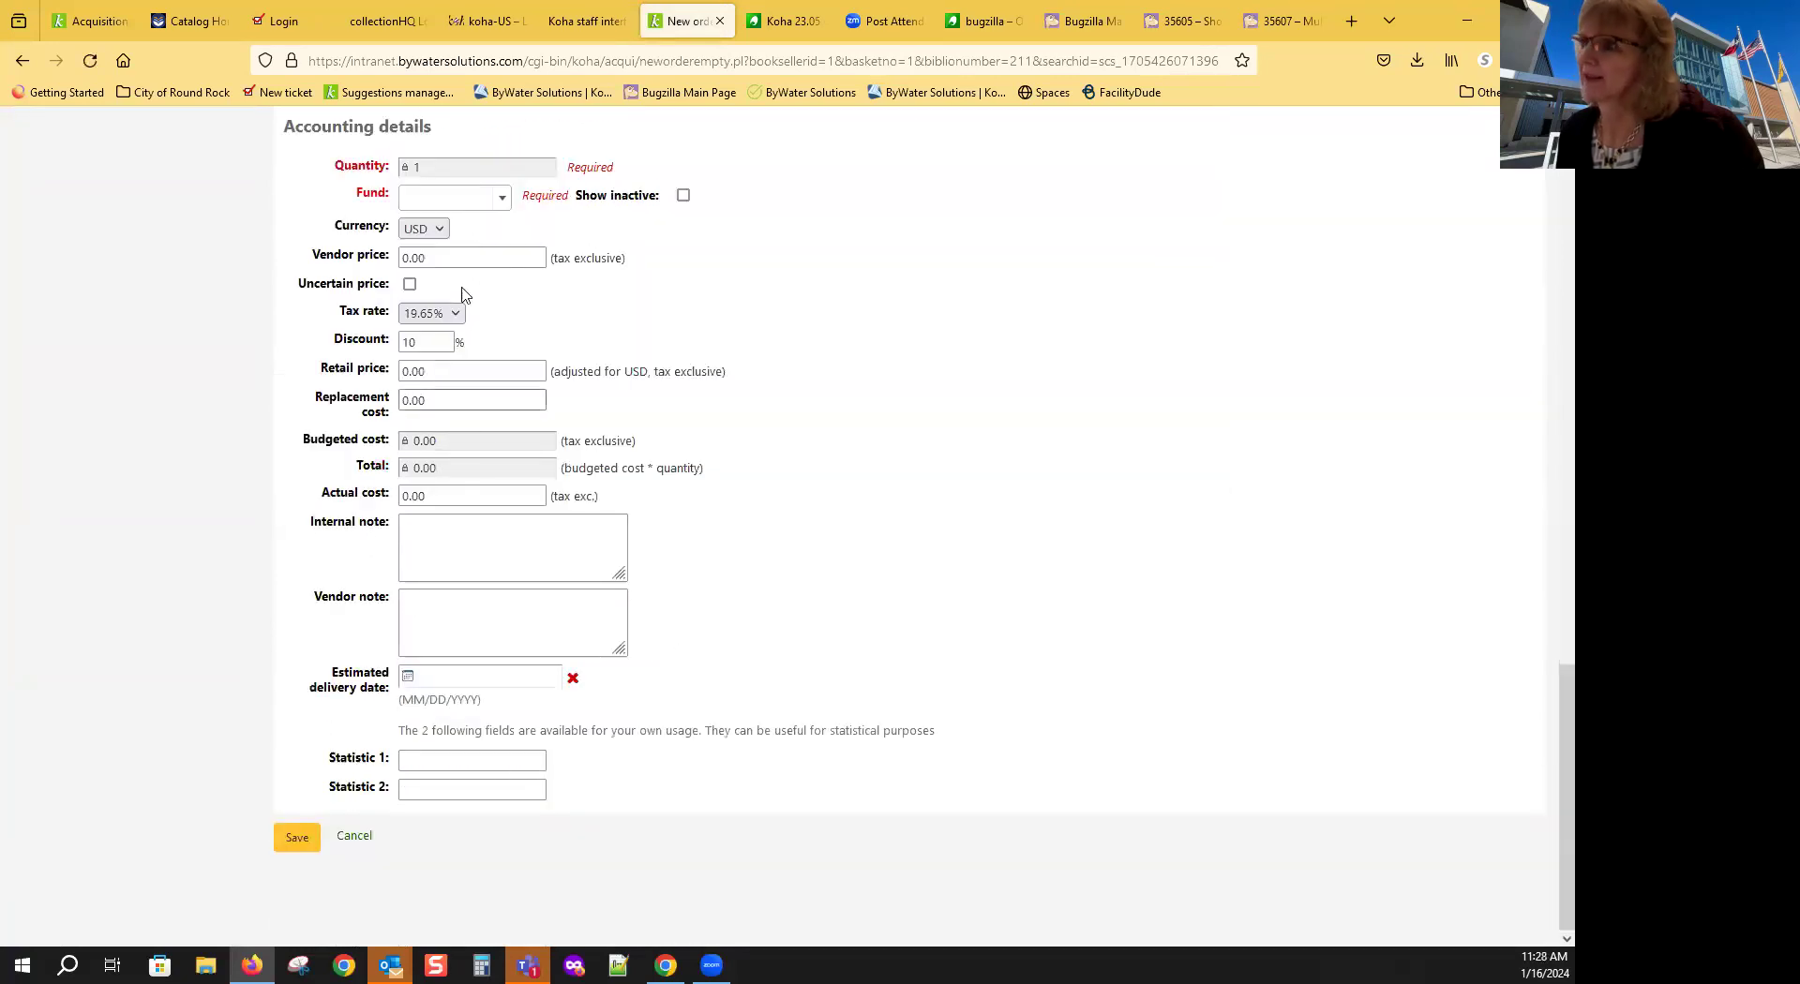
# Step: Charge the order to Fund 1_2 with a vendor price of 20
pyautogui.click(430, 213)
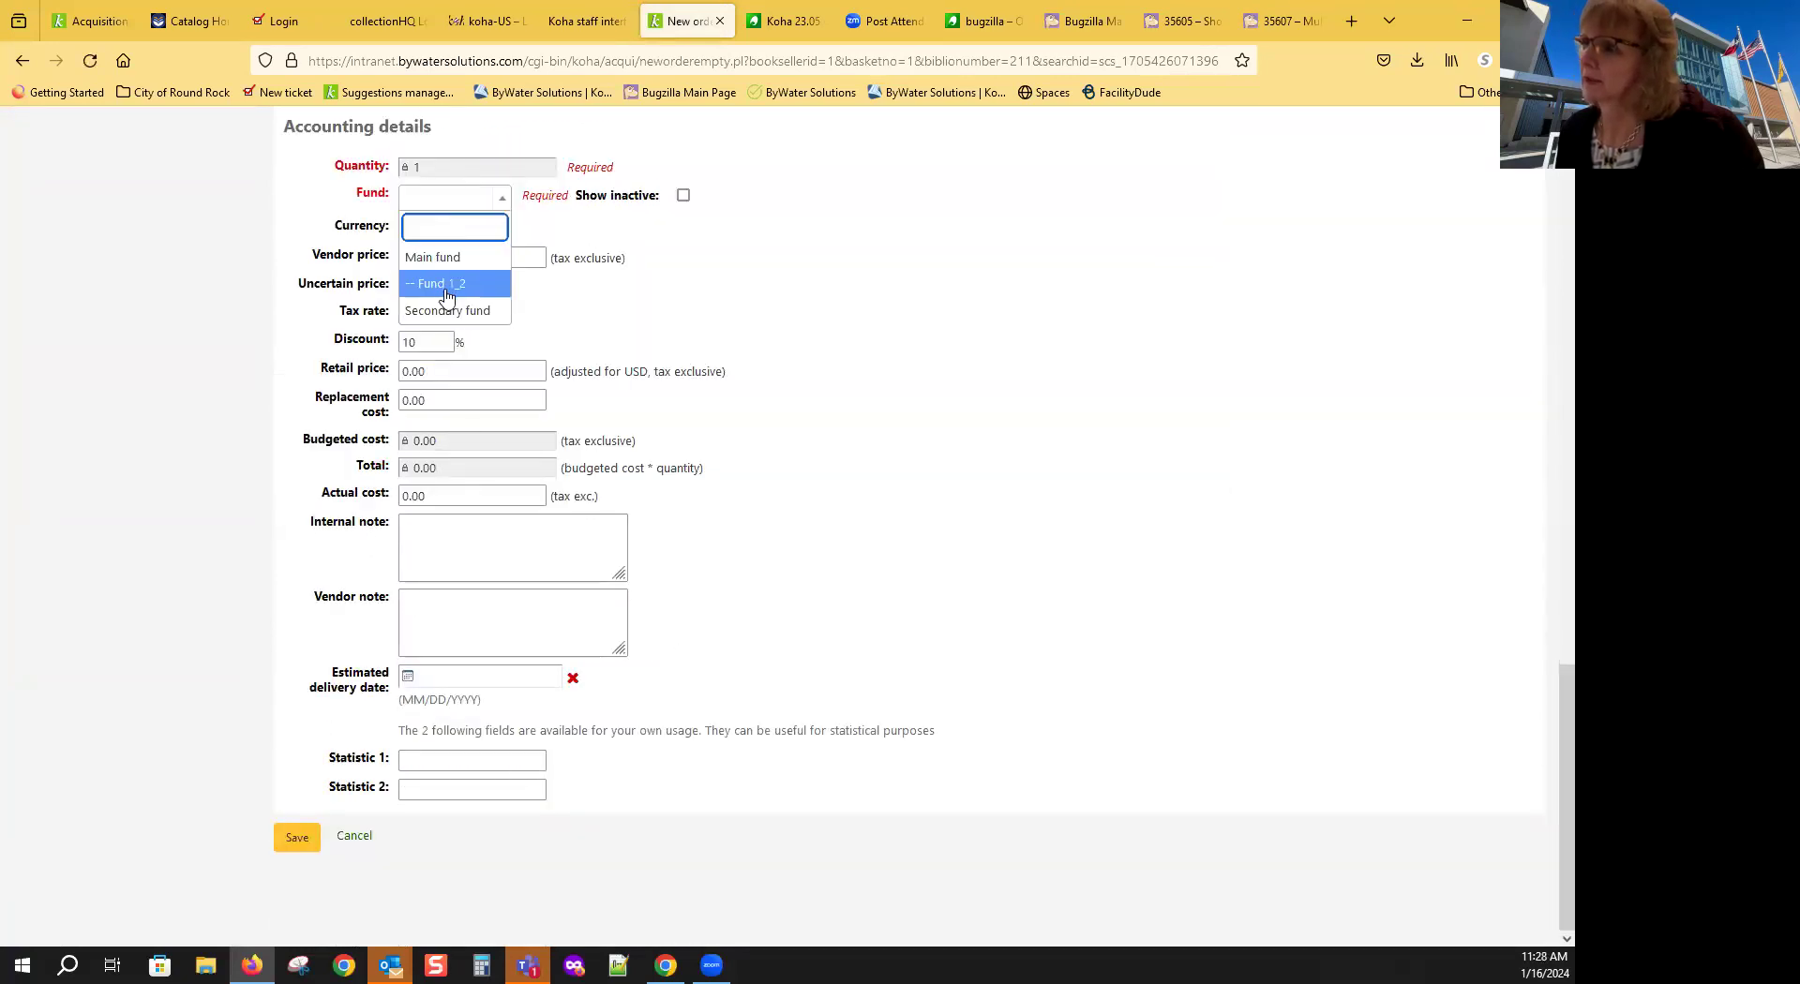
pyautogui.click(447, 292)
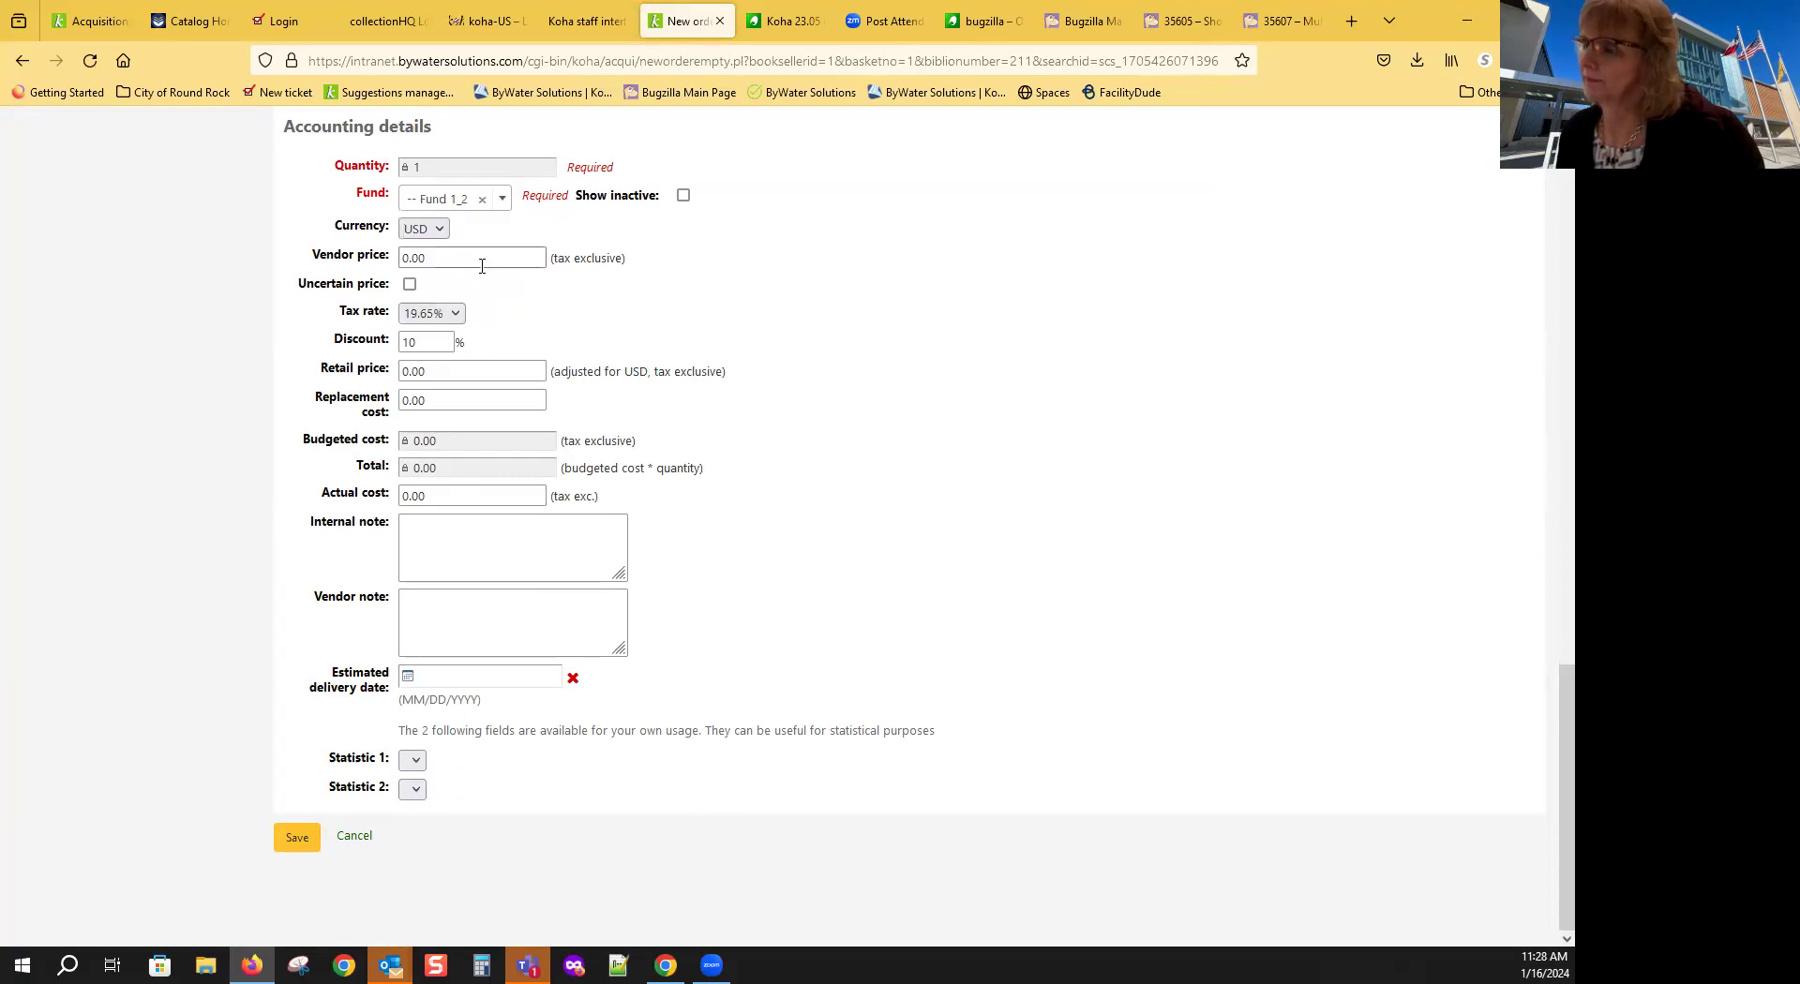
pyautogui.moveTo(454, 256); pyautogui.dragTo(383, 262)
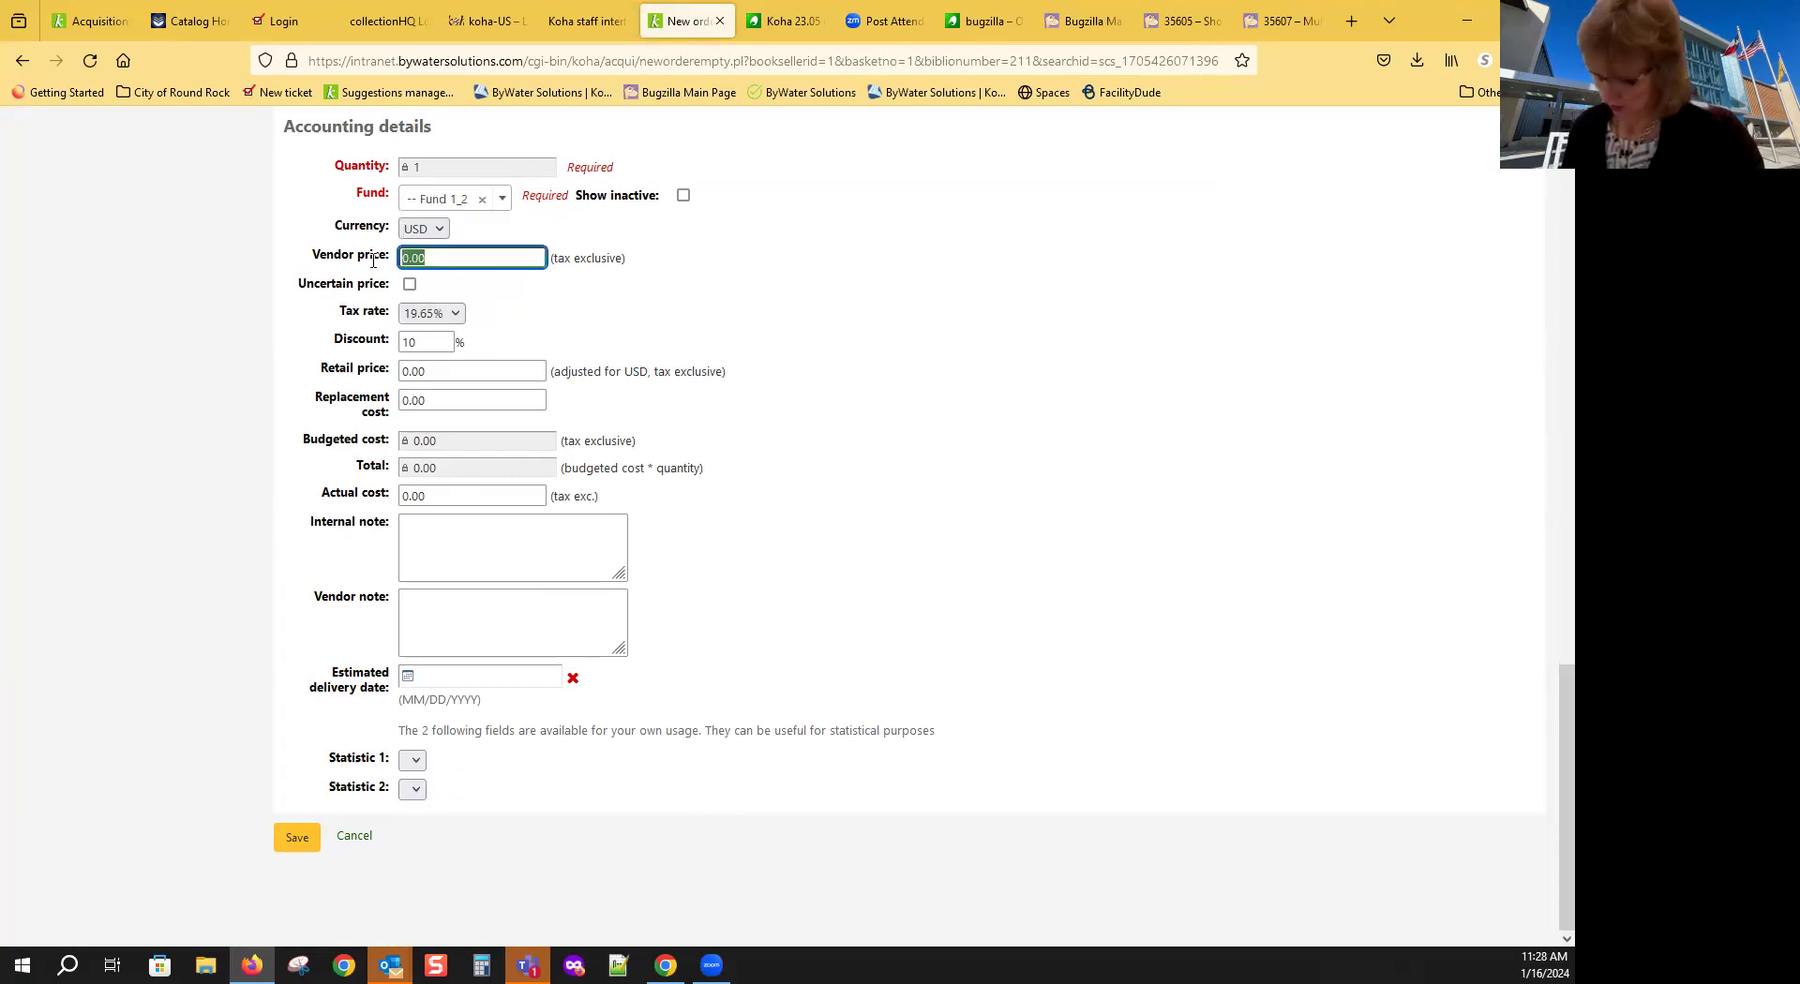
pyautogui.write('20')
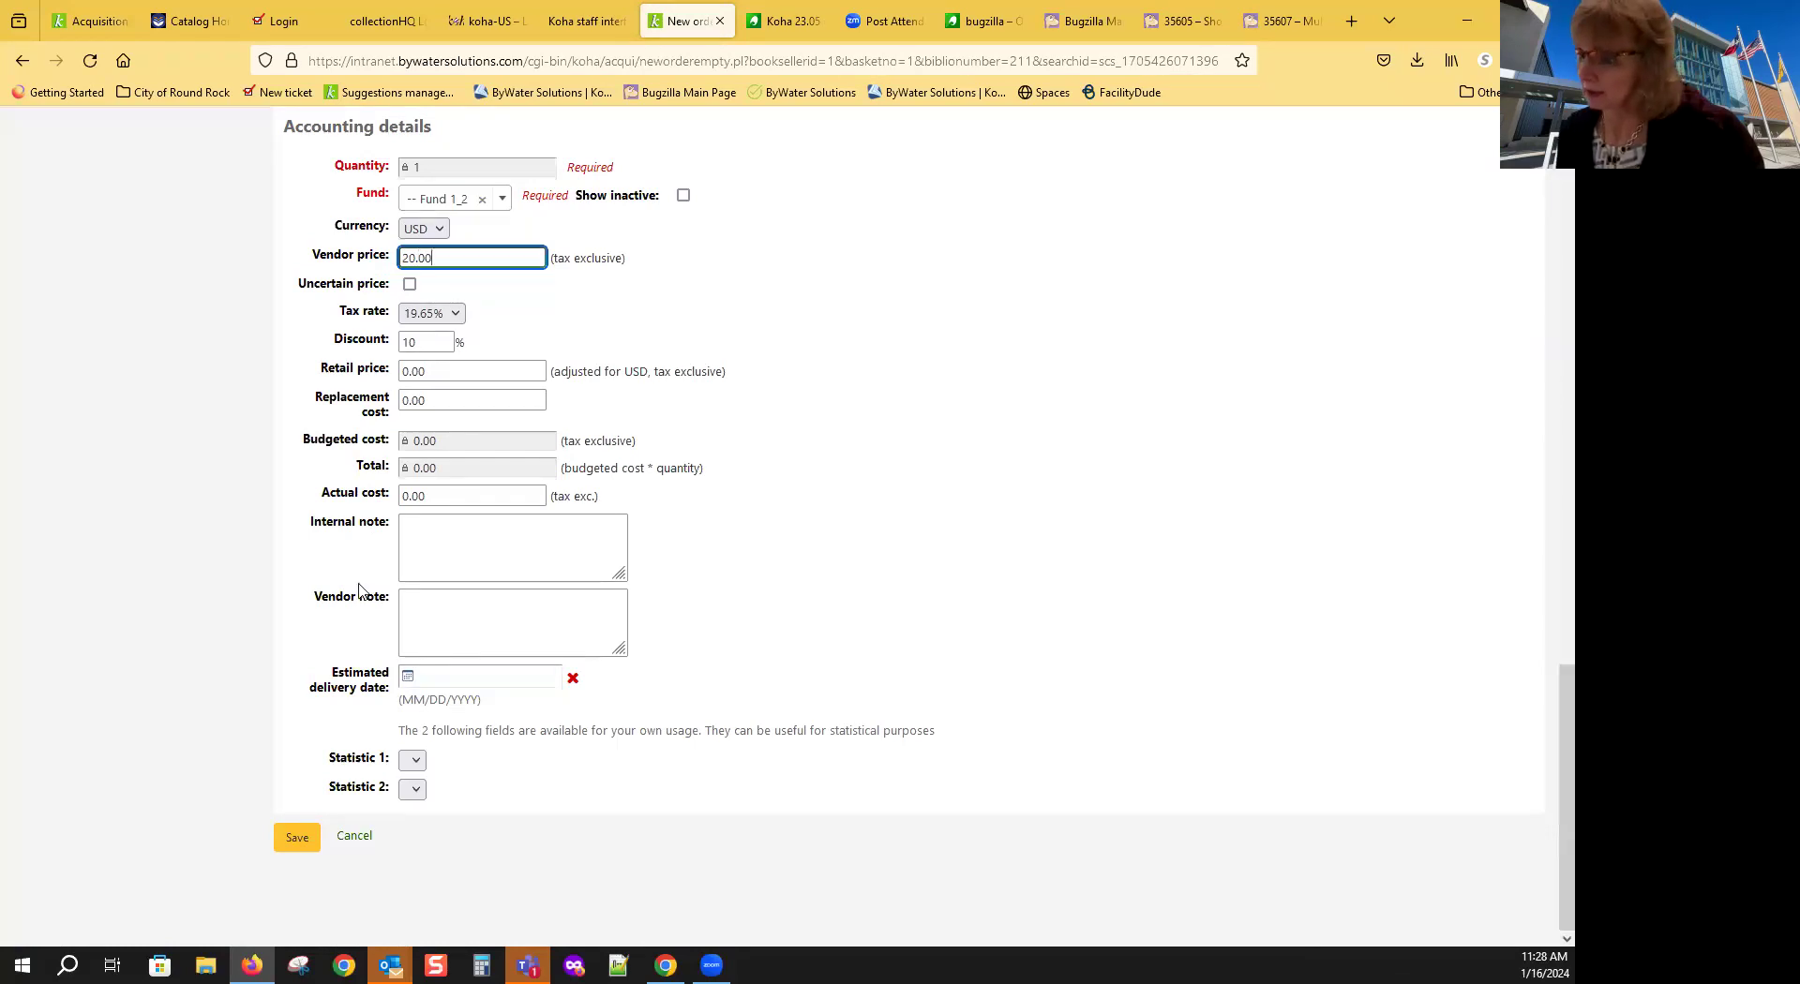
# Step: Save the Halcyon River diaries order, then close My Basket for My Vendor
pyautogui.click(296, 838)
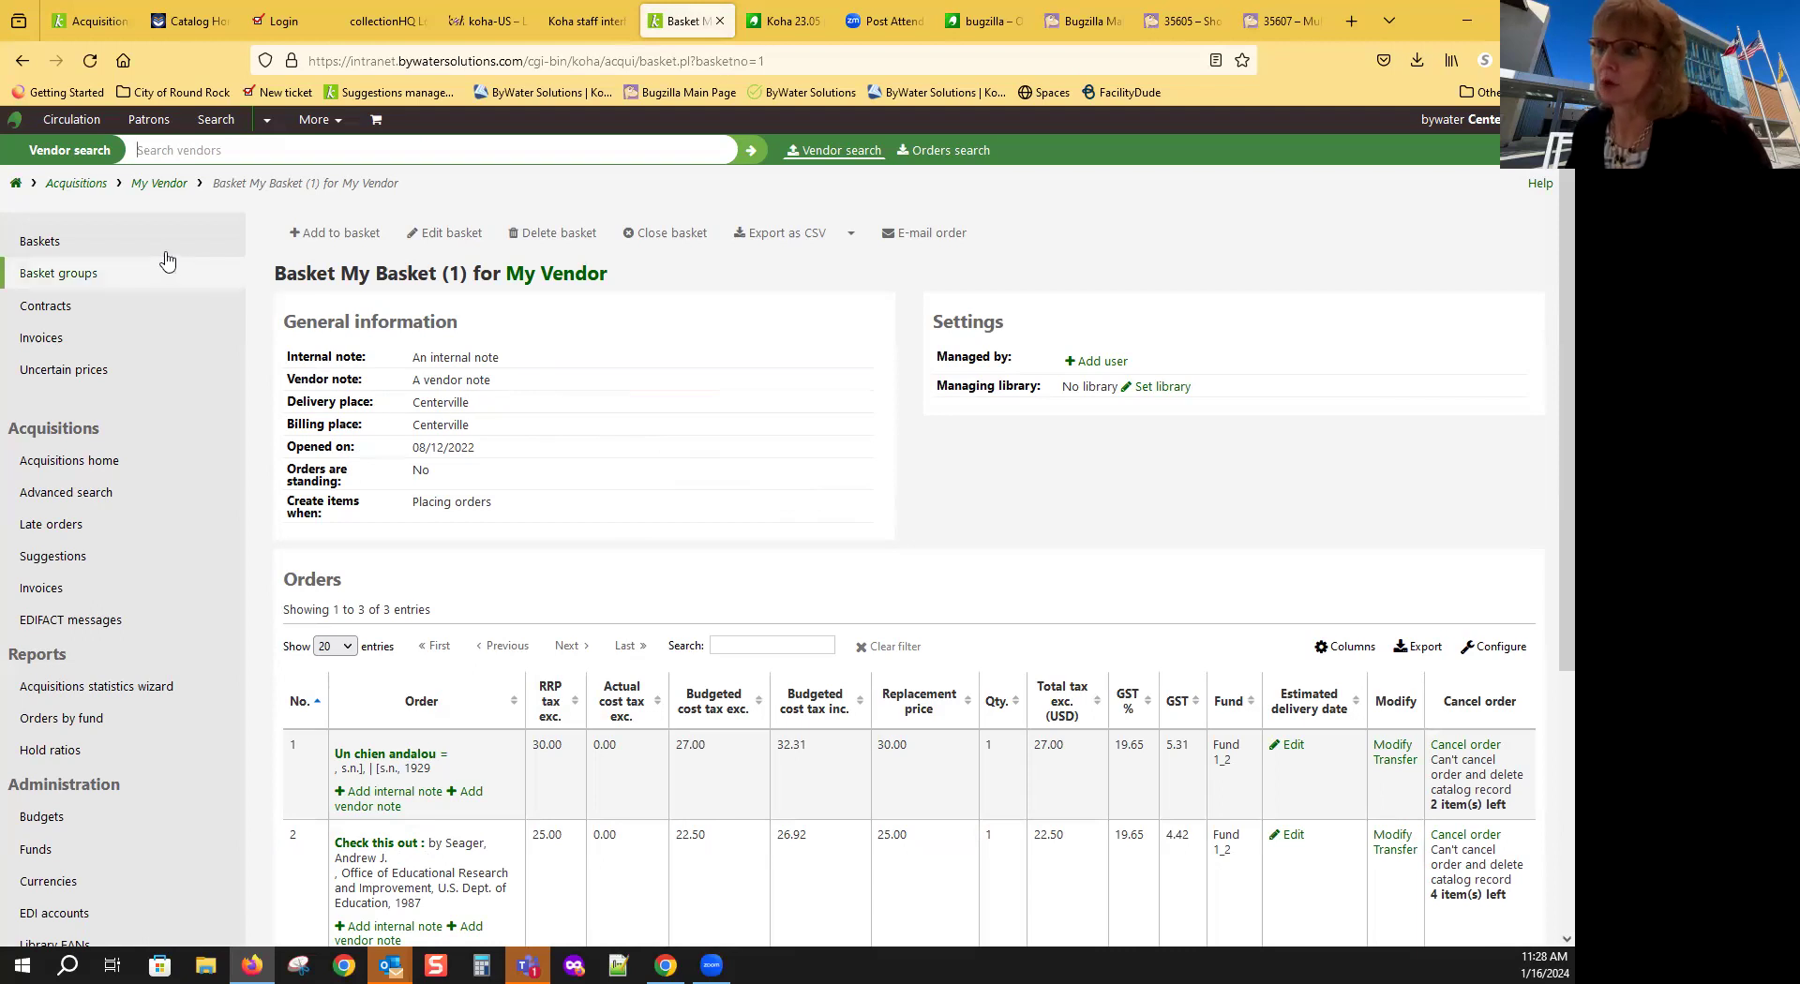
pyautogui.click(101, 460)
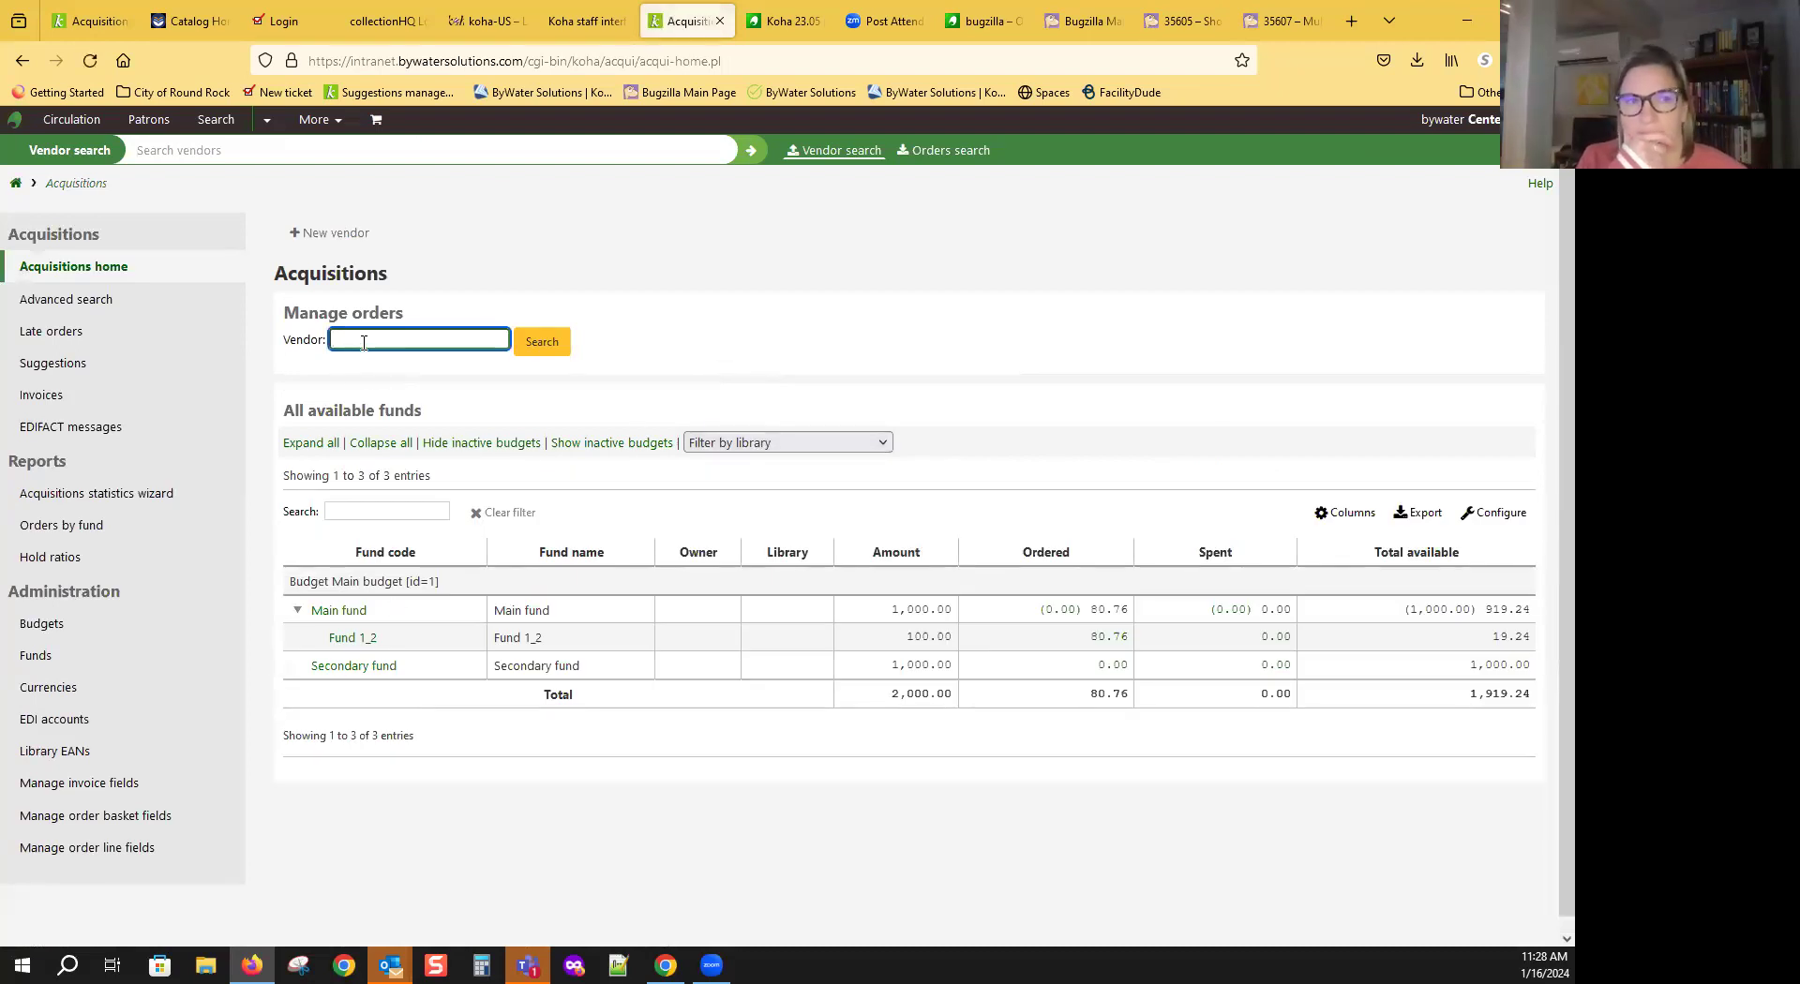
pyautogui.press('Return')
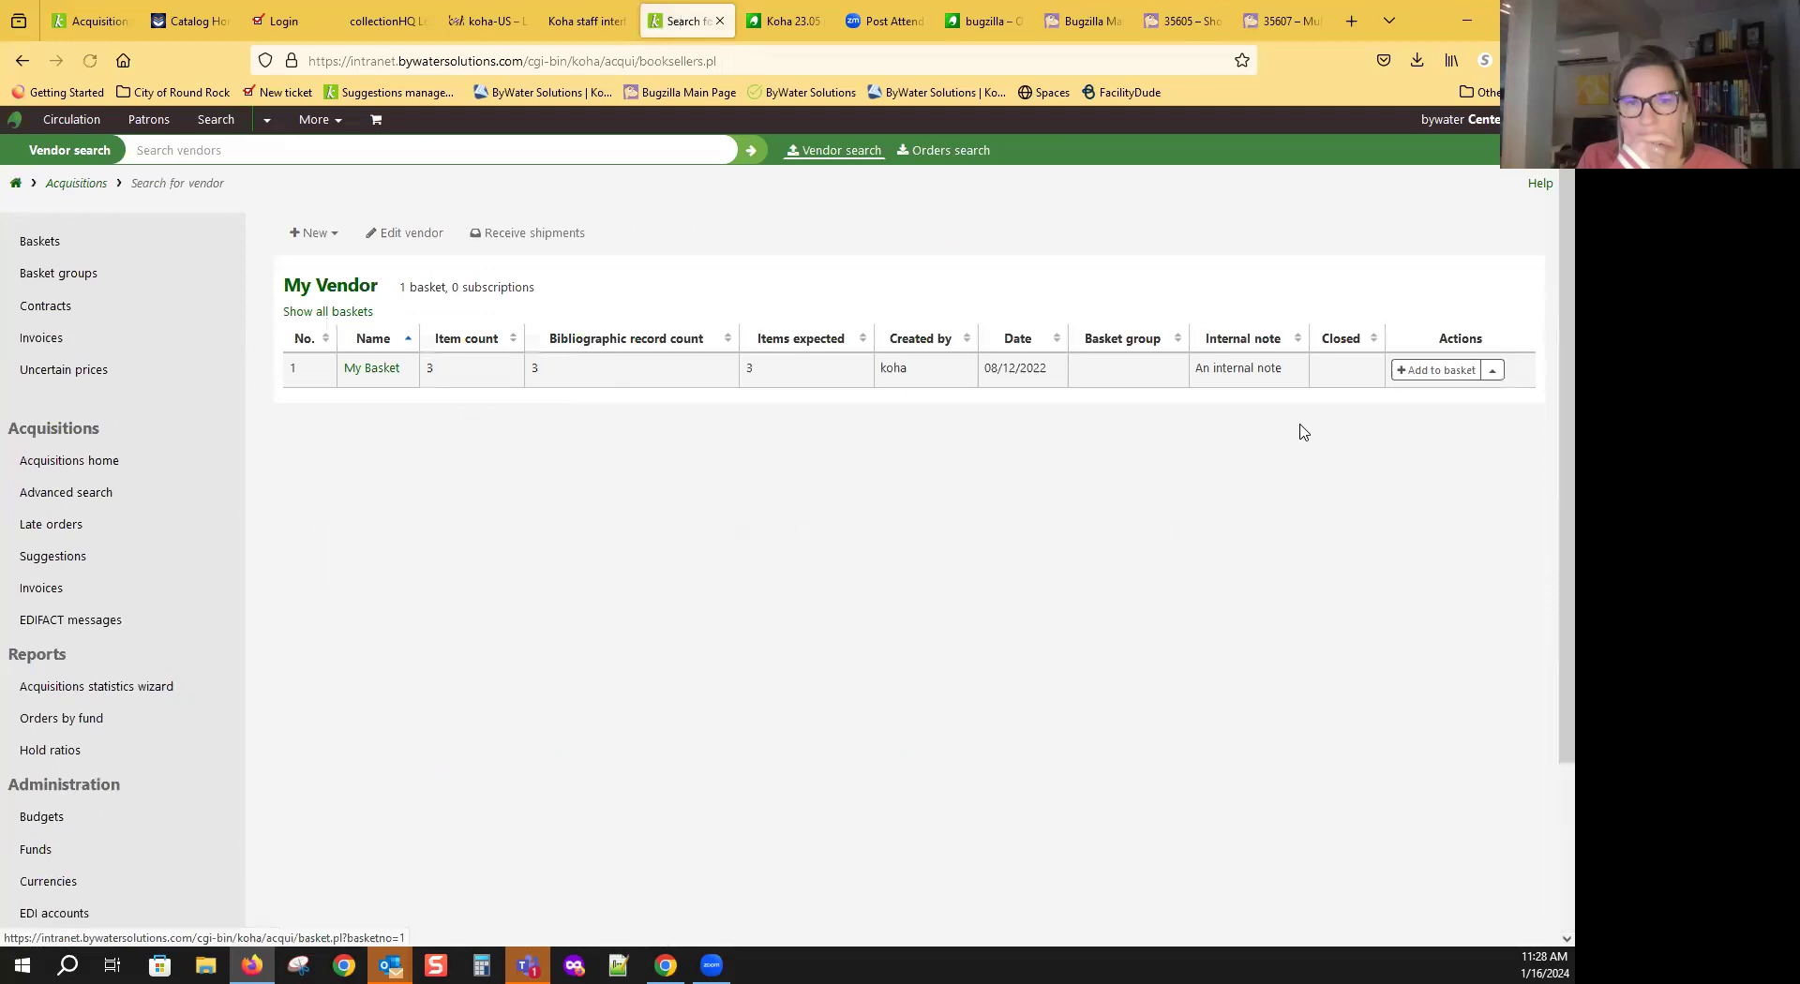
pyautogui.click(1492, 370)
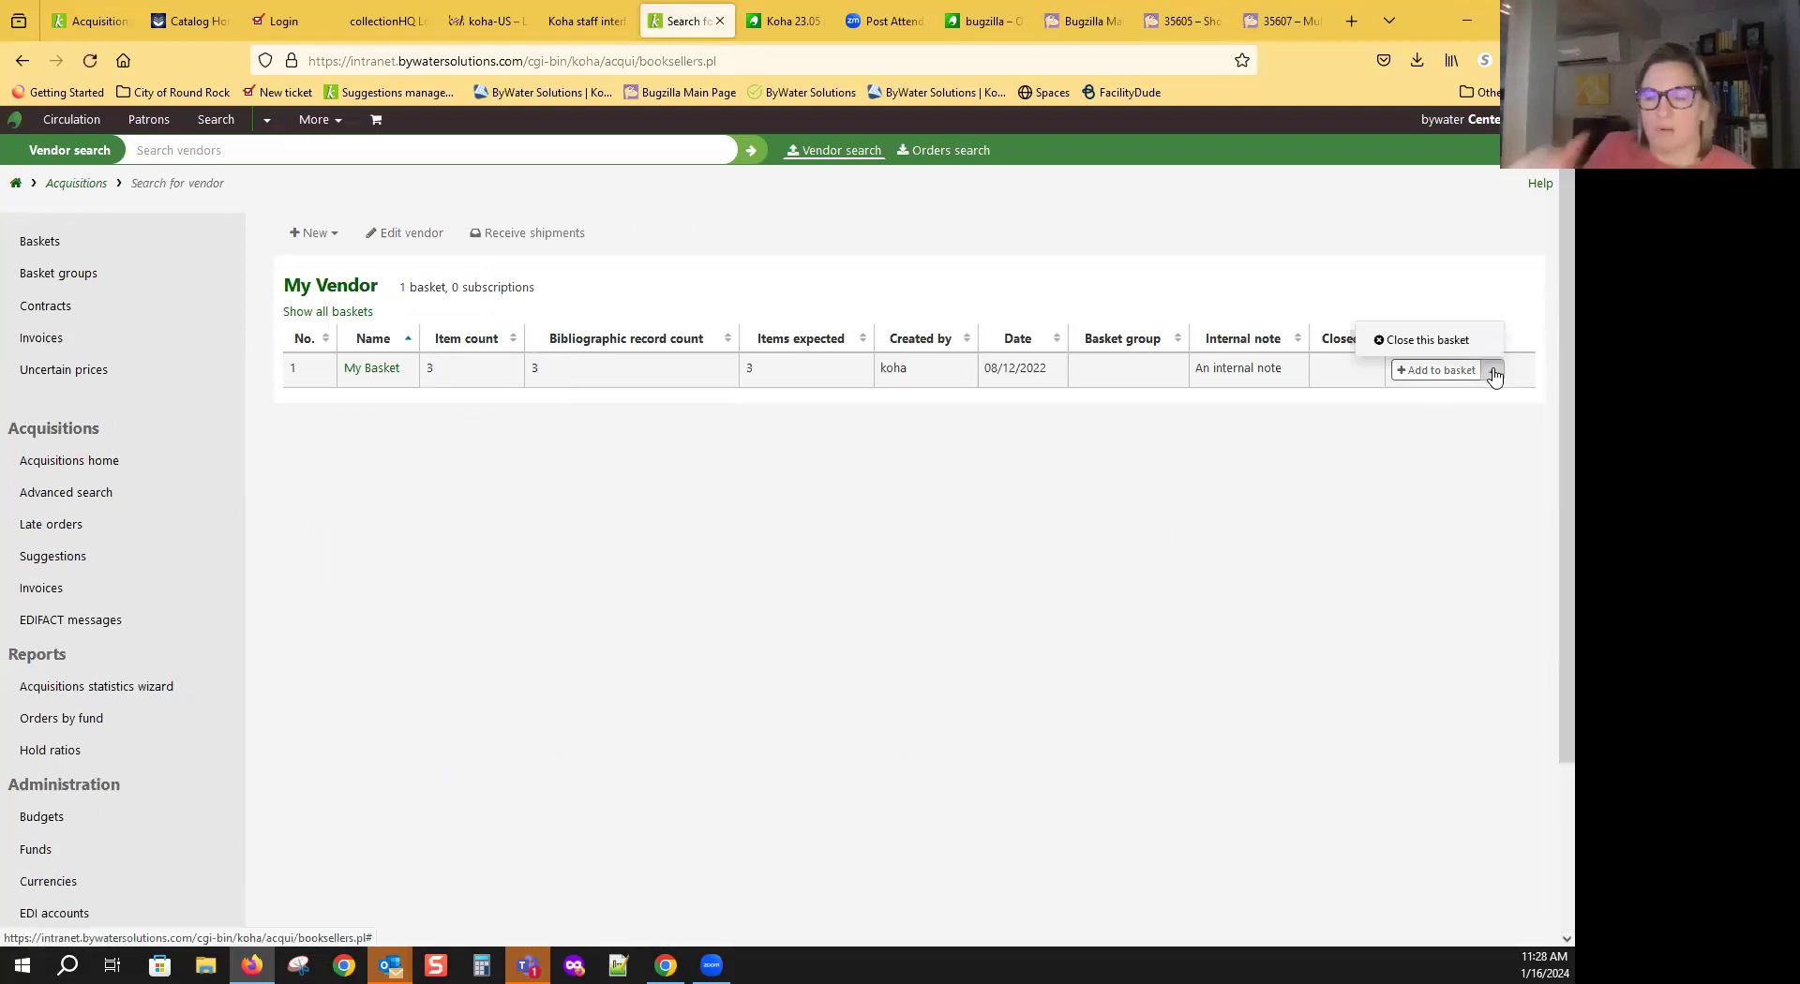
pyautogui.click(1453, 345)
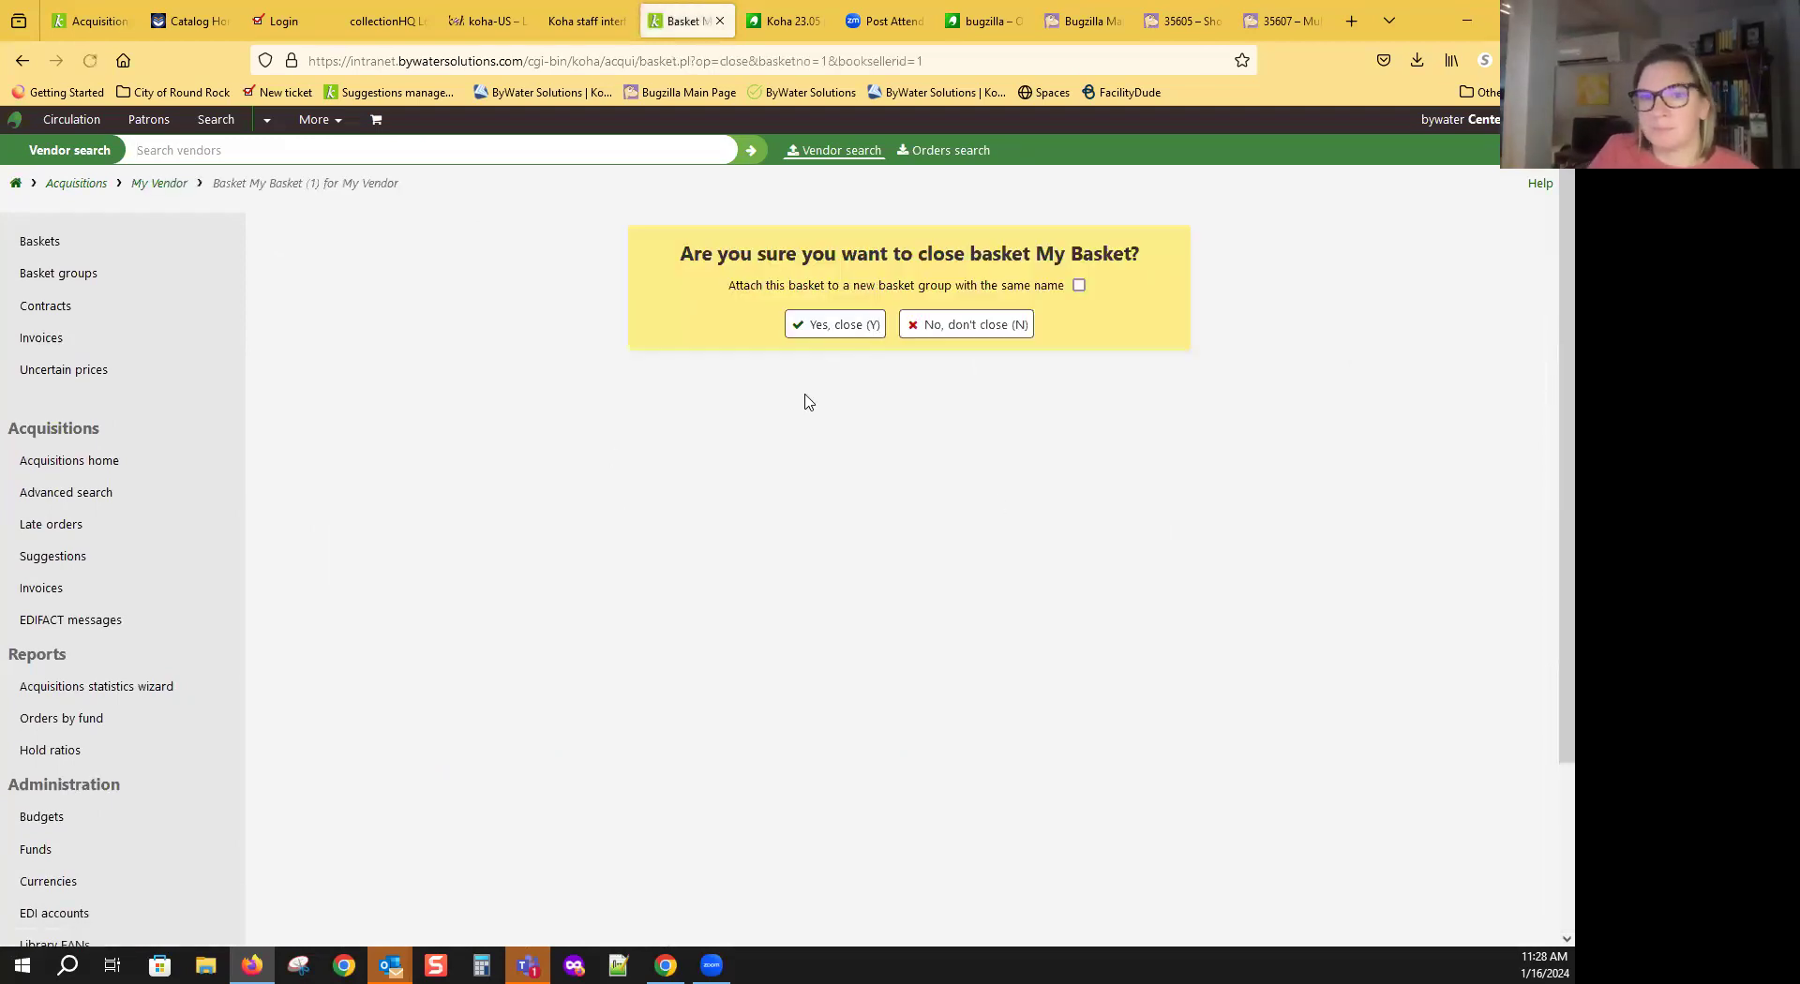
pyautogui.click(851, 333)
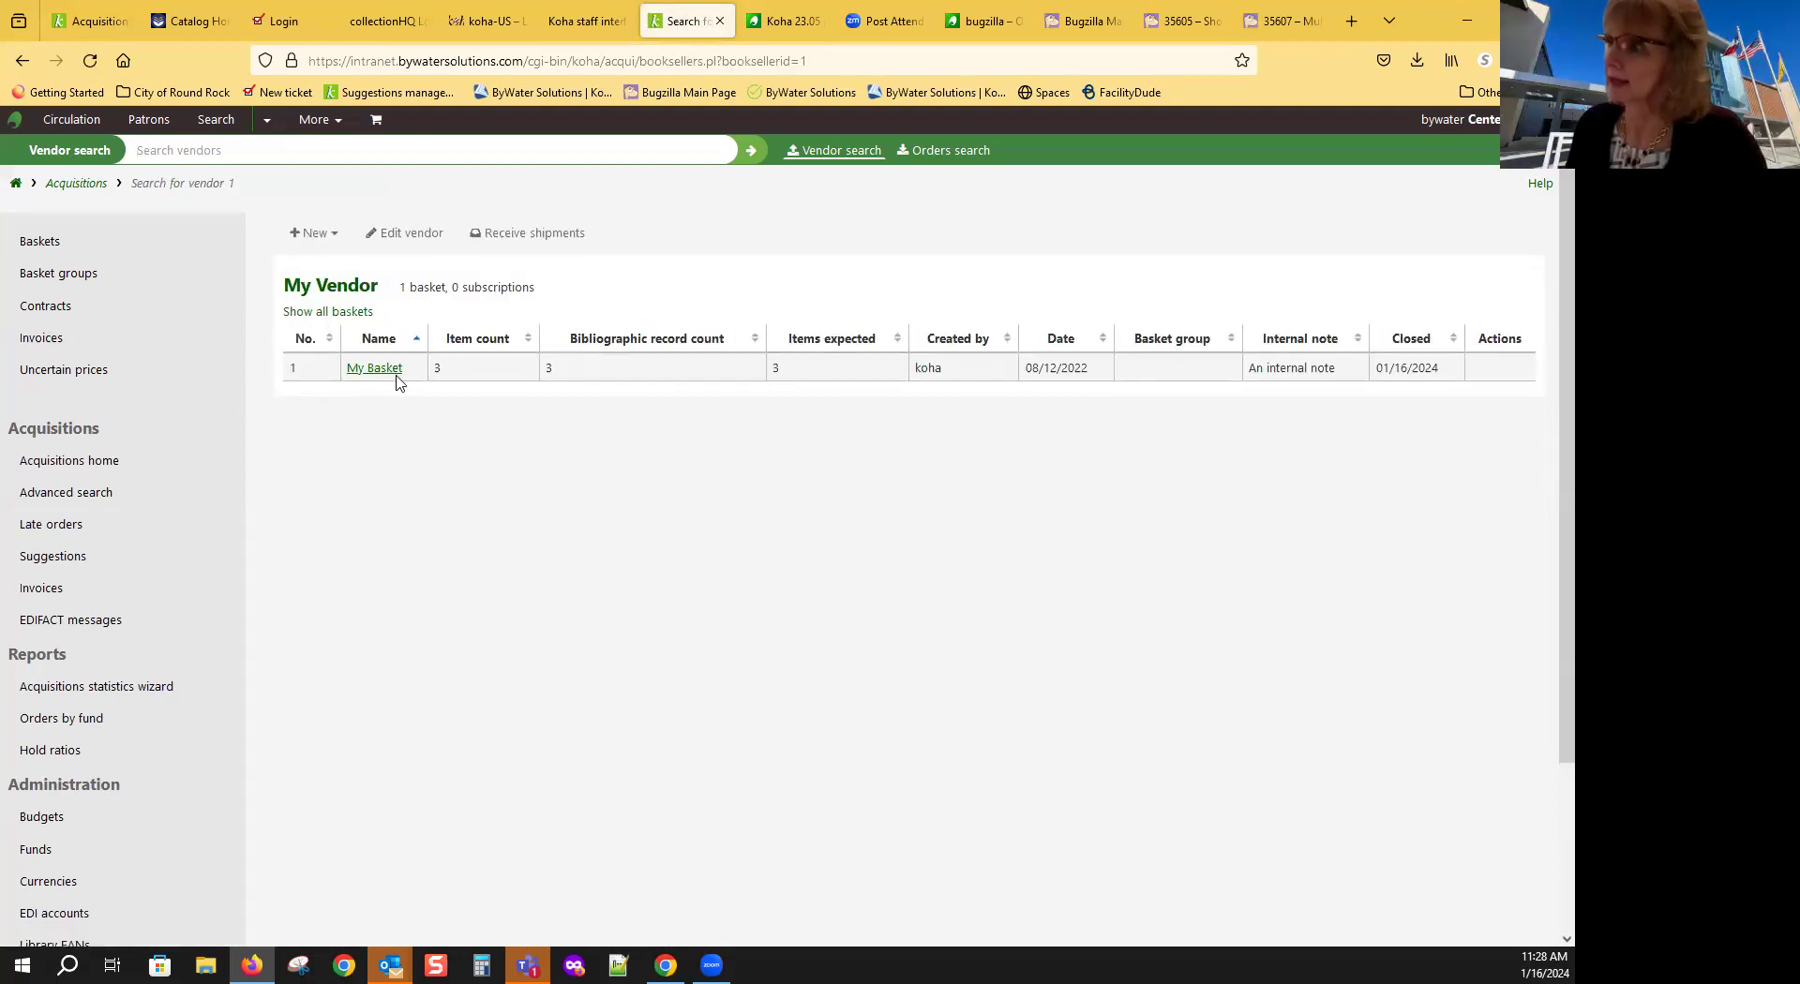
# Step: Receive a My Vendor shipment with 1.00 shipping charged to Secondary fund, then continue
pyautogui.click(569, 234)
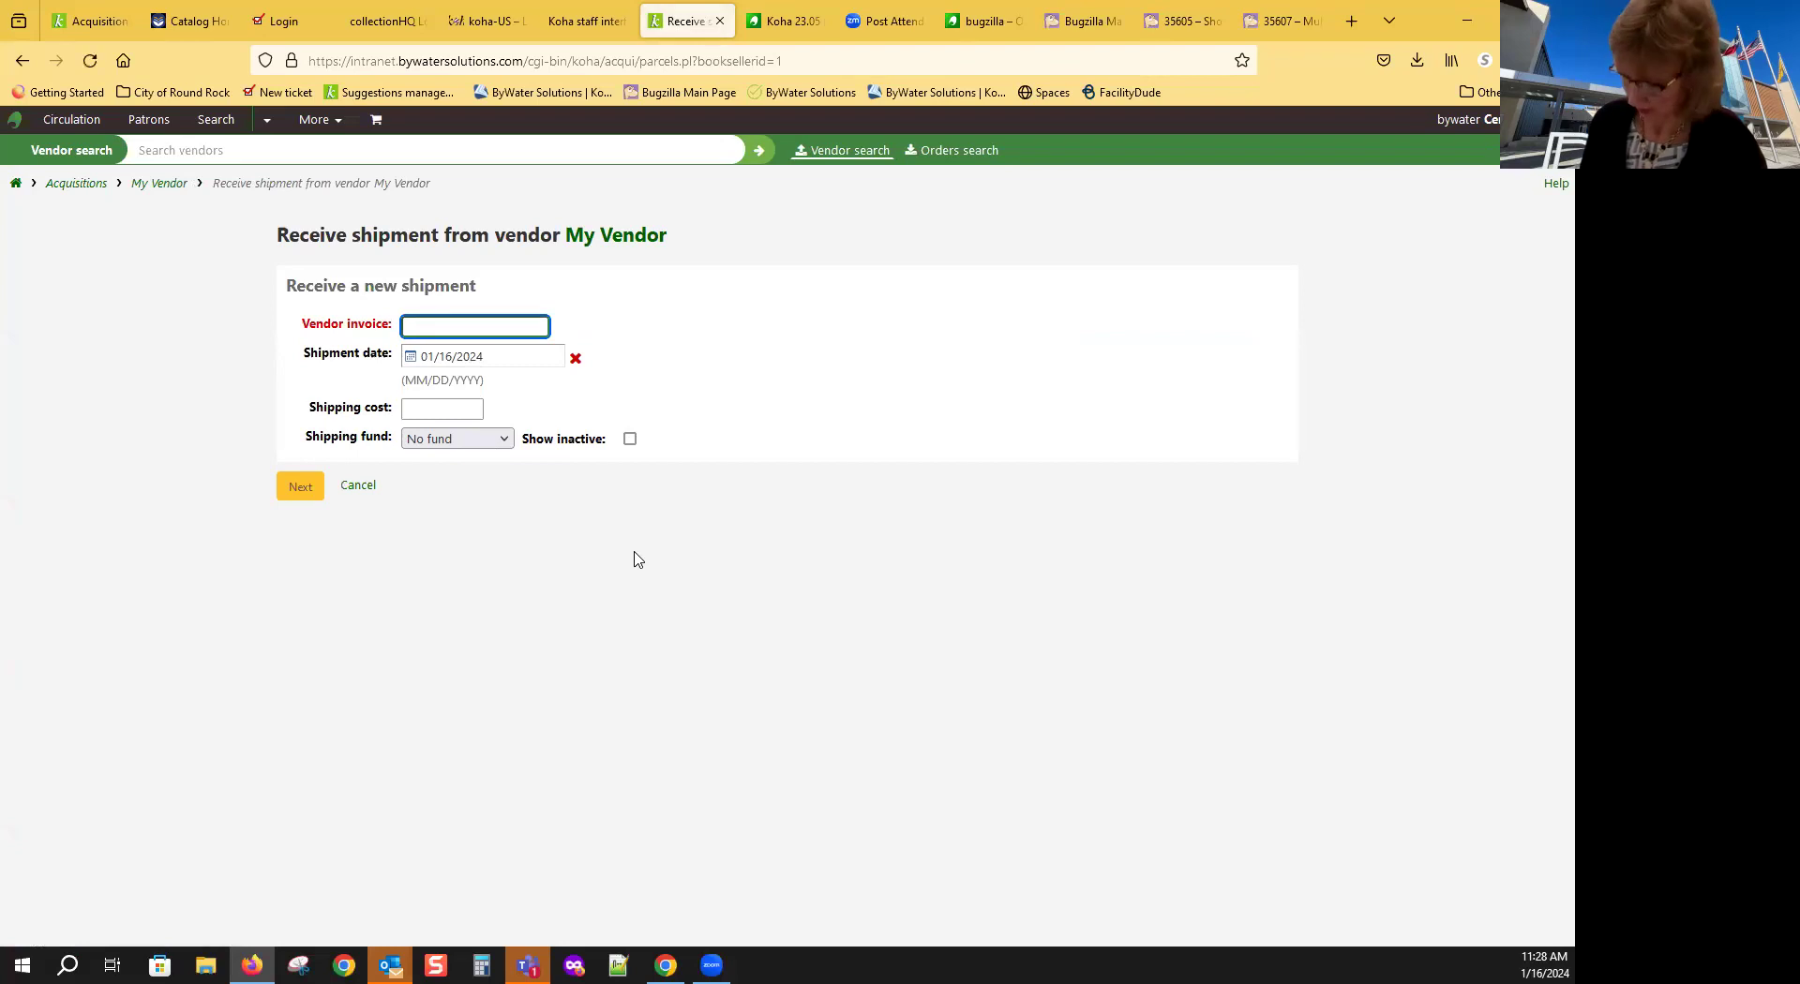
pyautogui.click(433, 406)
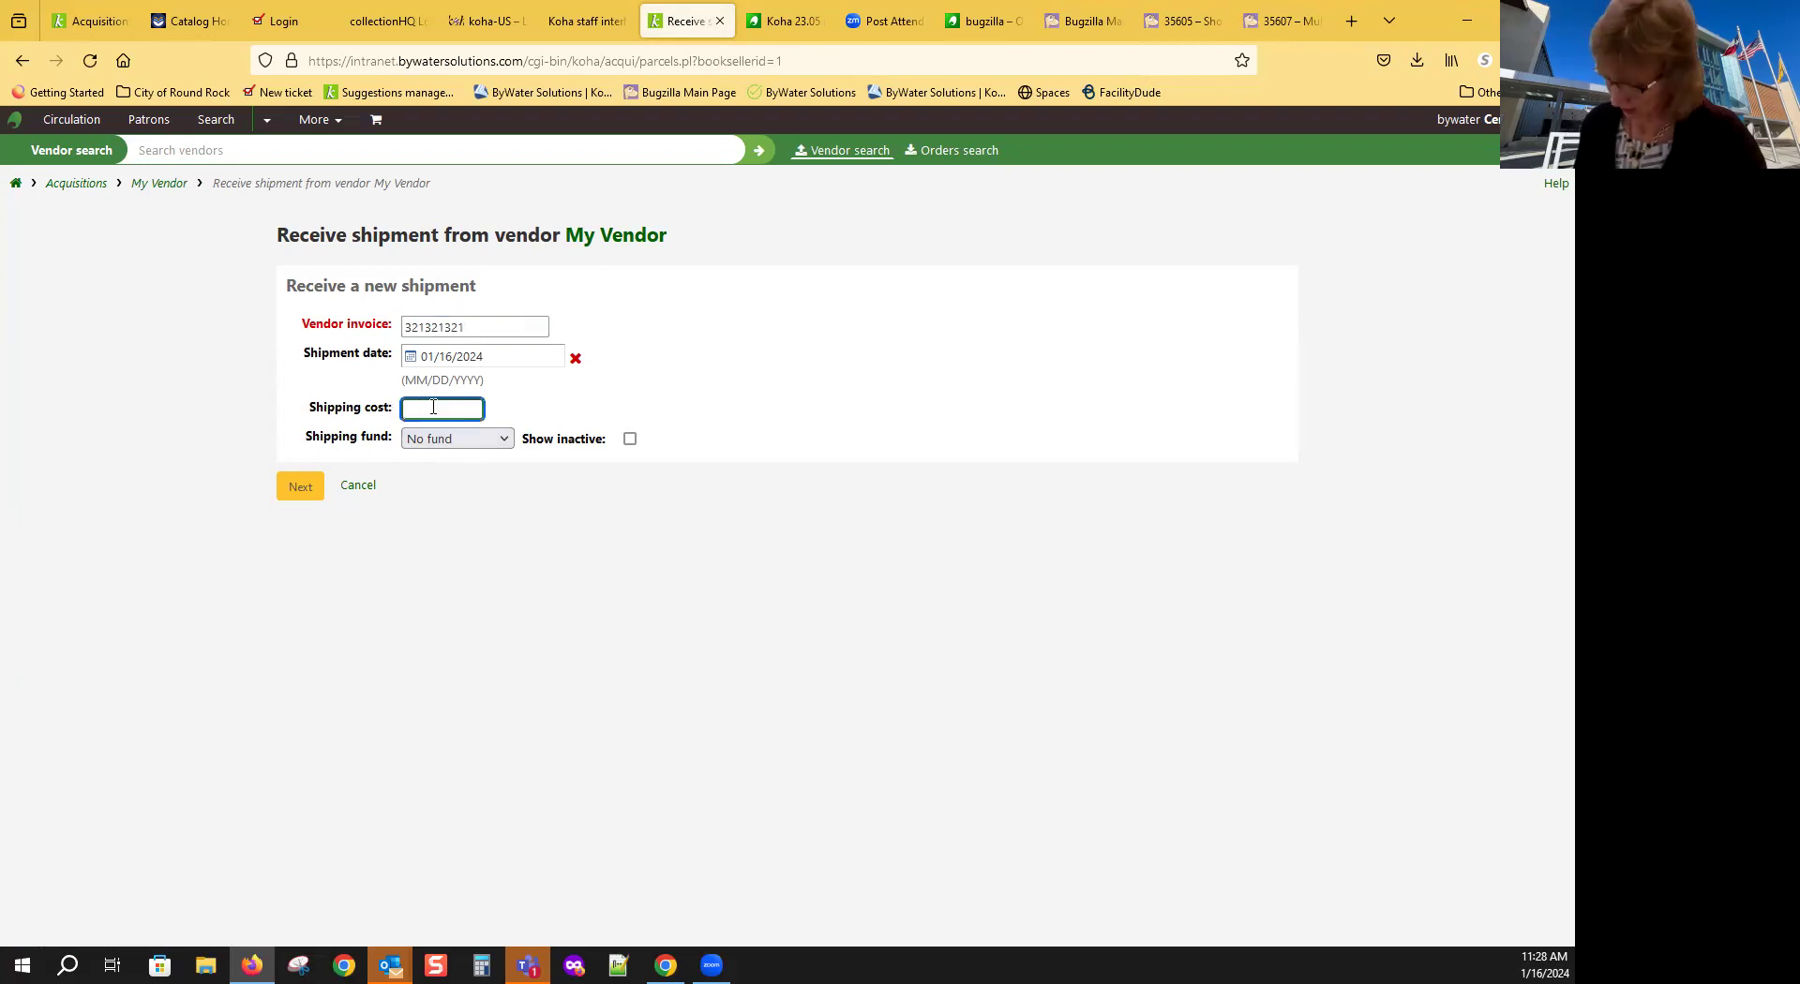
pyautogui.write('1.00')
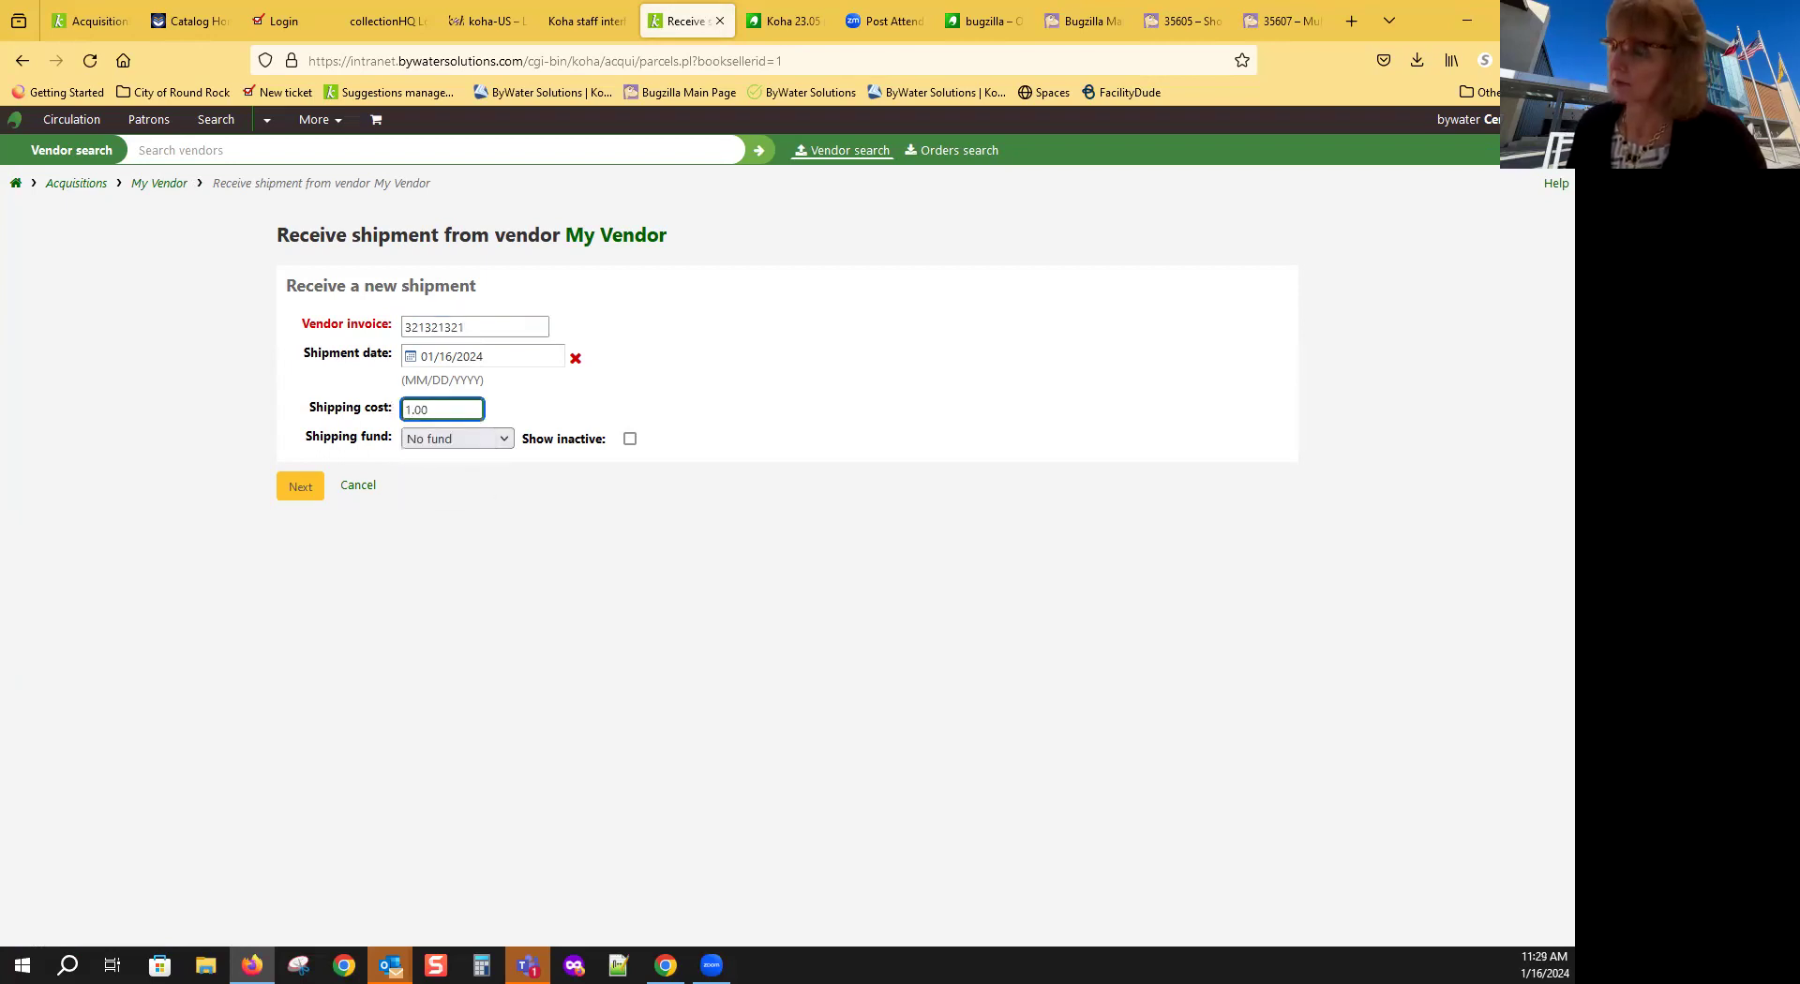
pyautogui.click(506, 439)
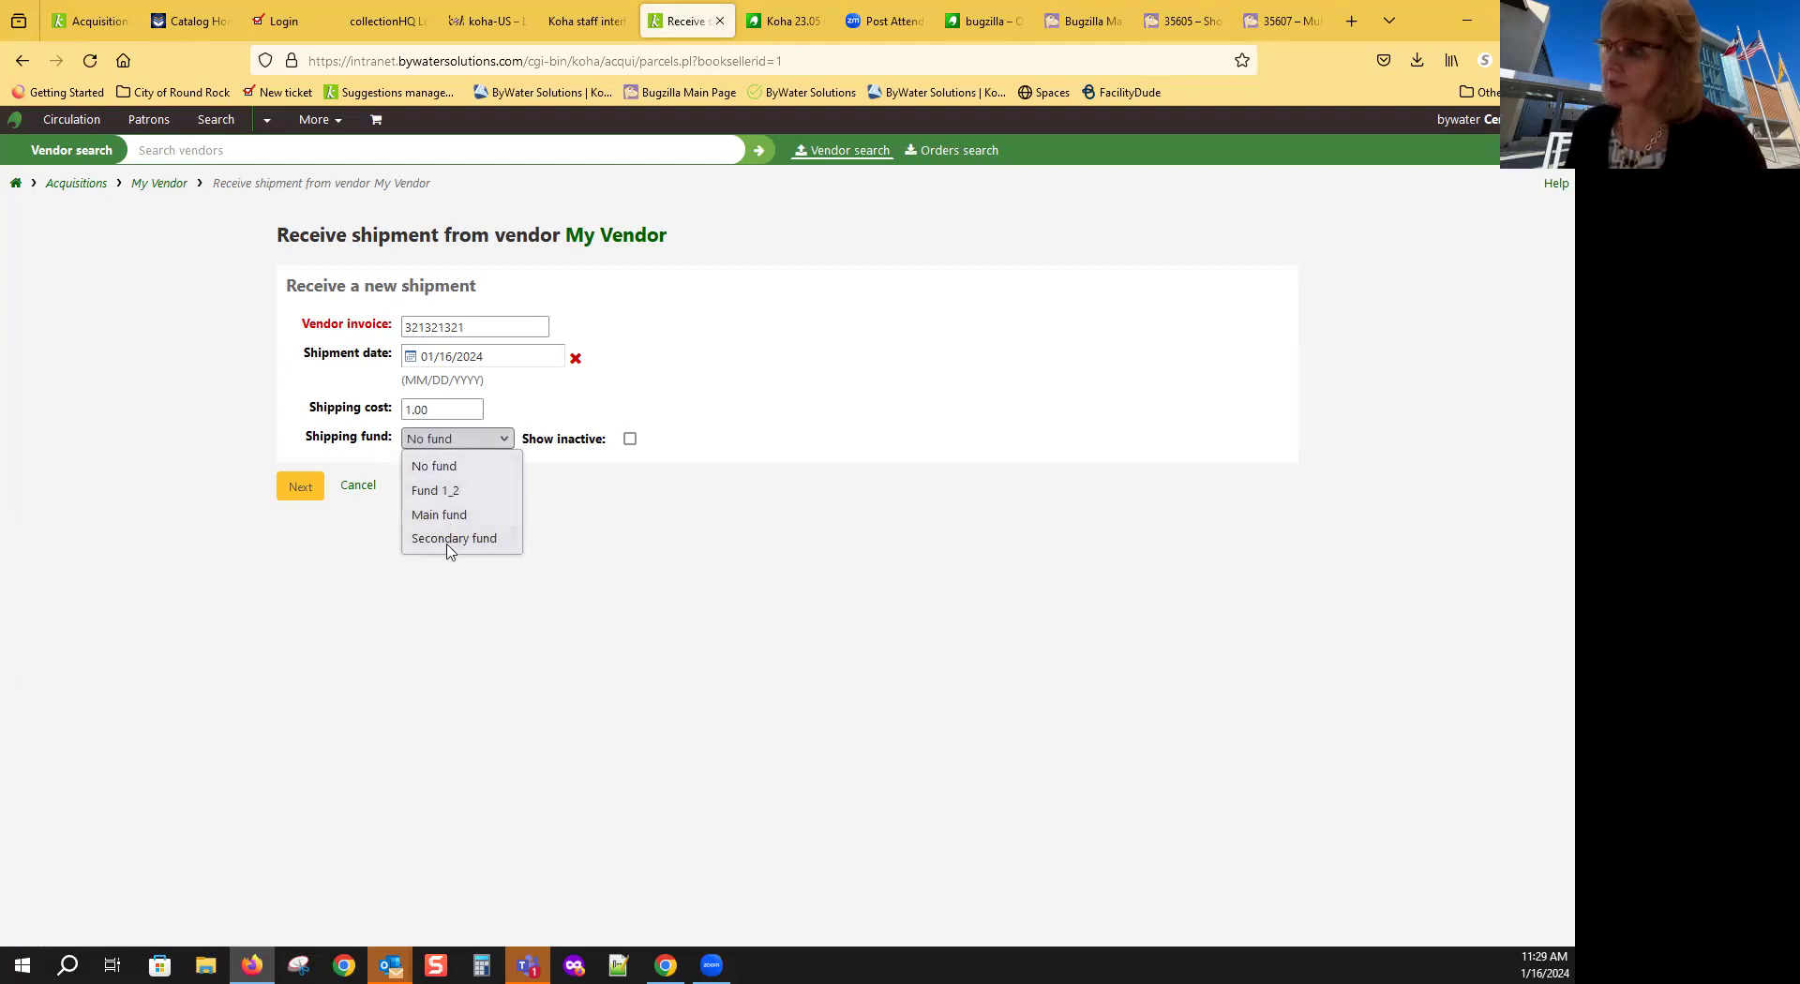
pyautogui.click(450, 539)
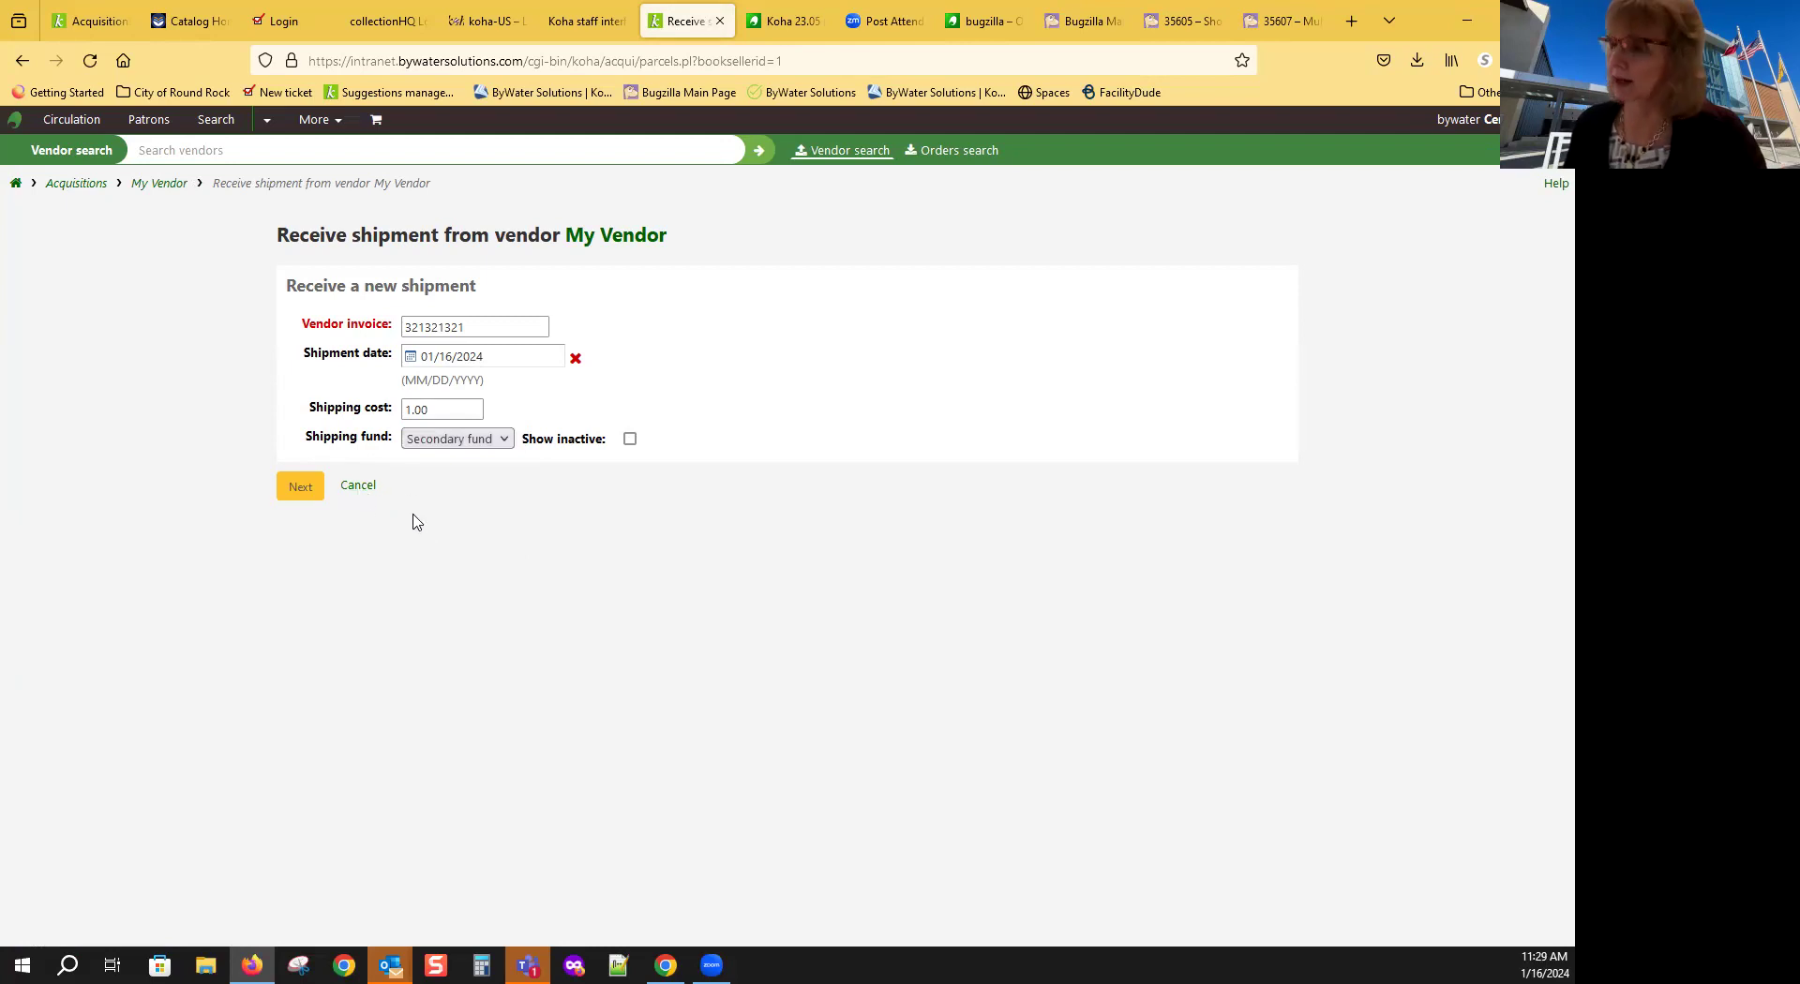
pyautogui.click(293, 484)
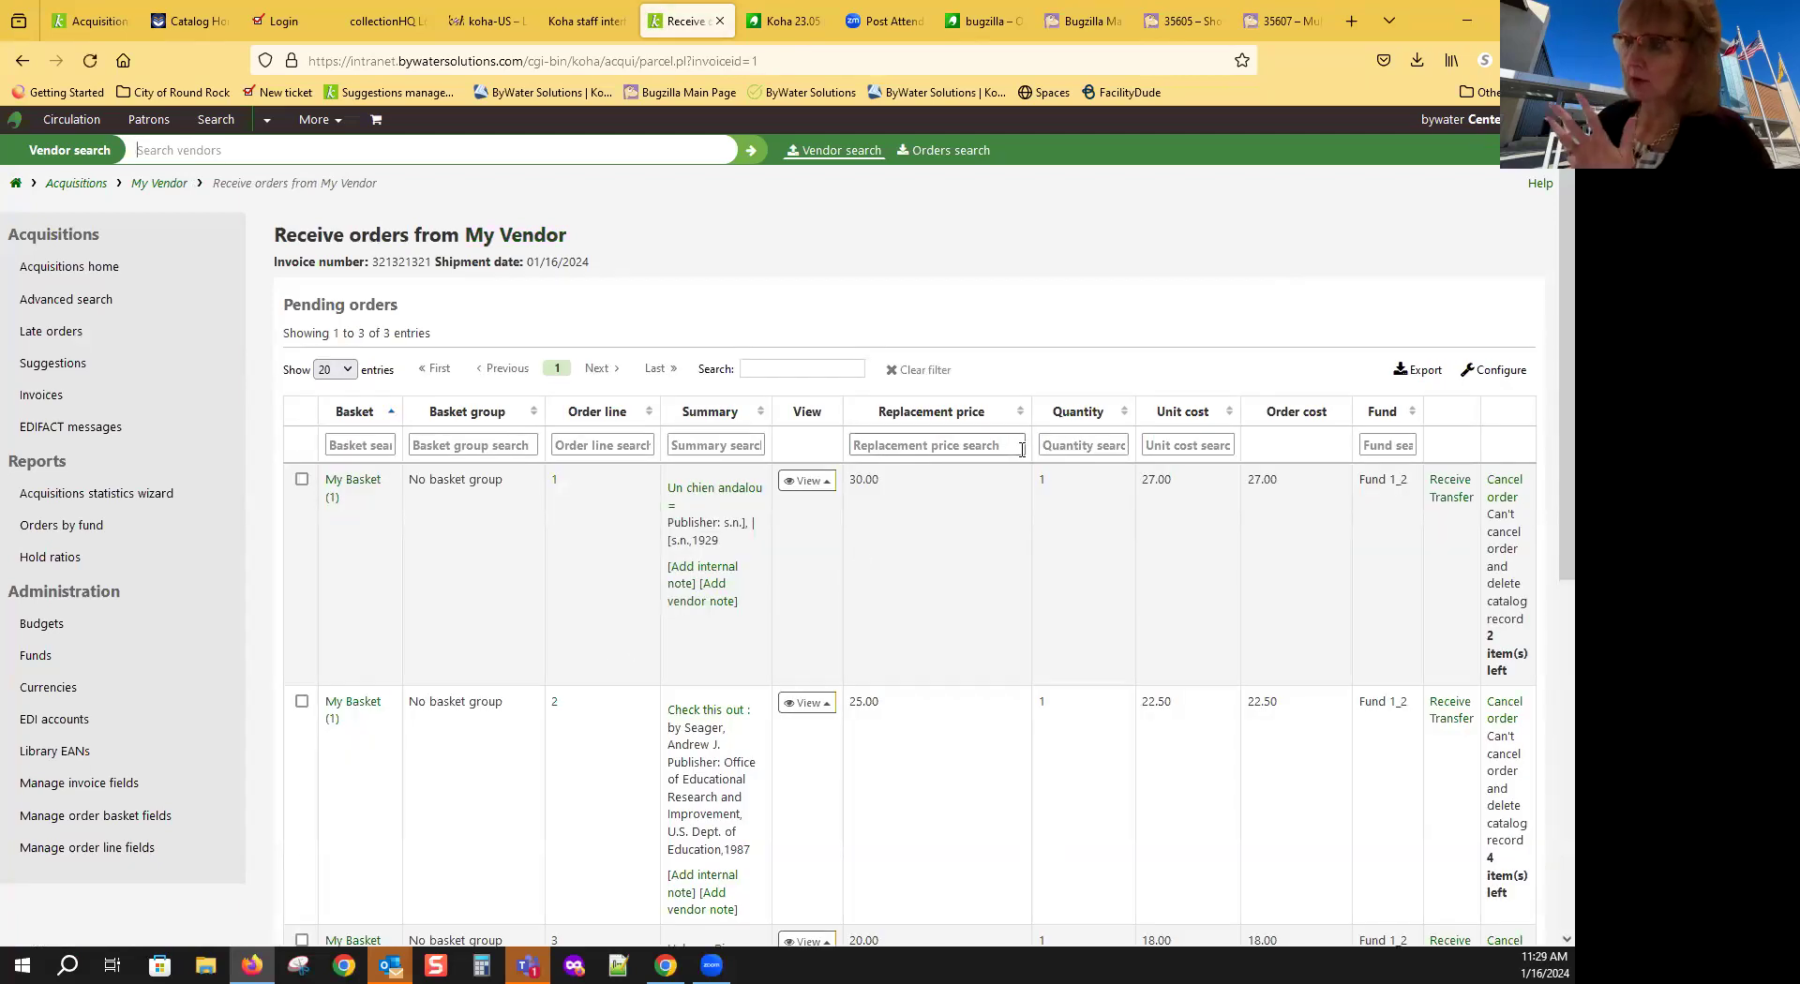
# Step: Tick all three pending orders, including Halcyon River diaries, and receive the selected three
pyautogui.scroll(-5, 1022, 454)
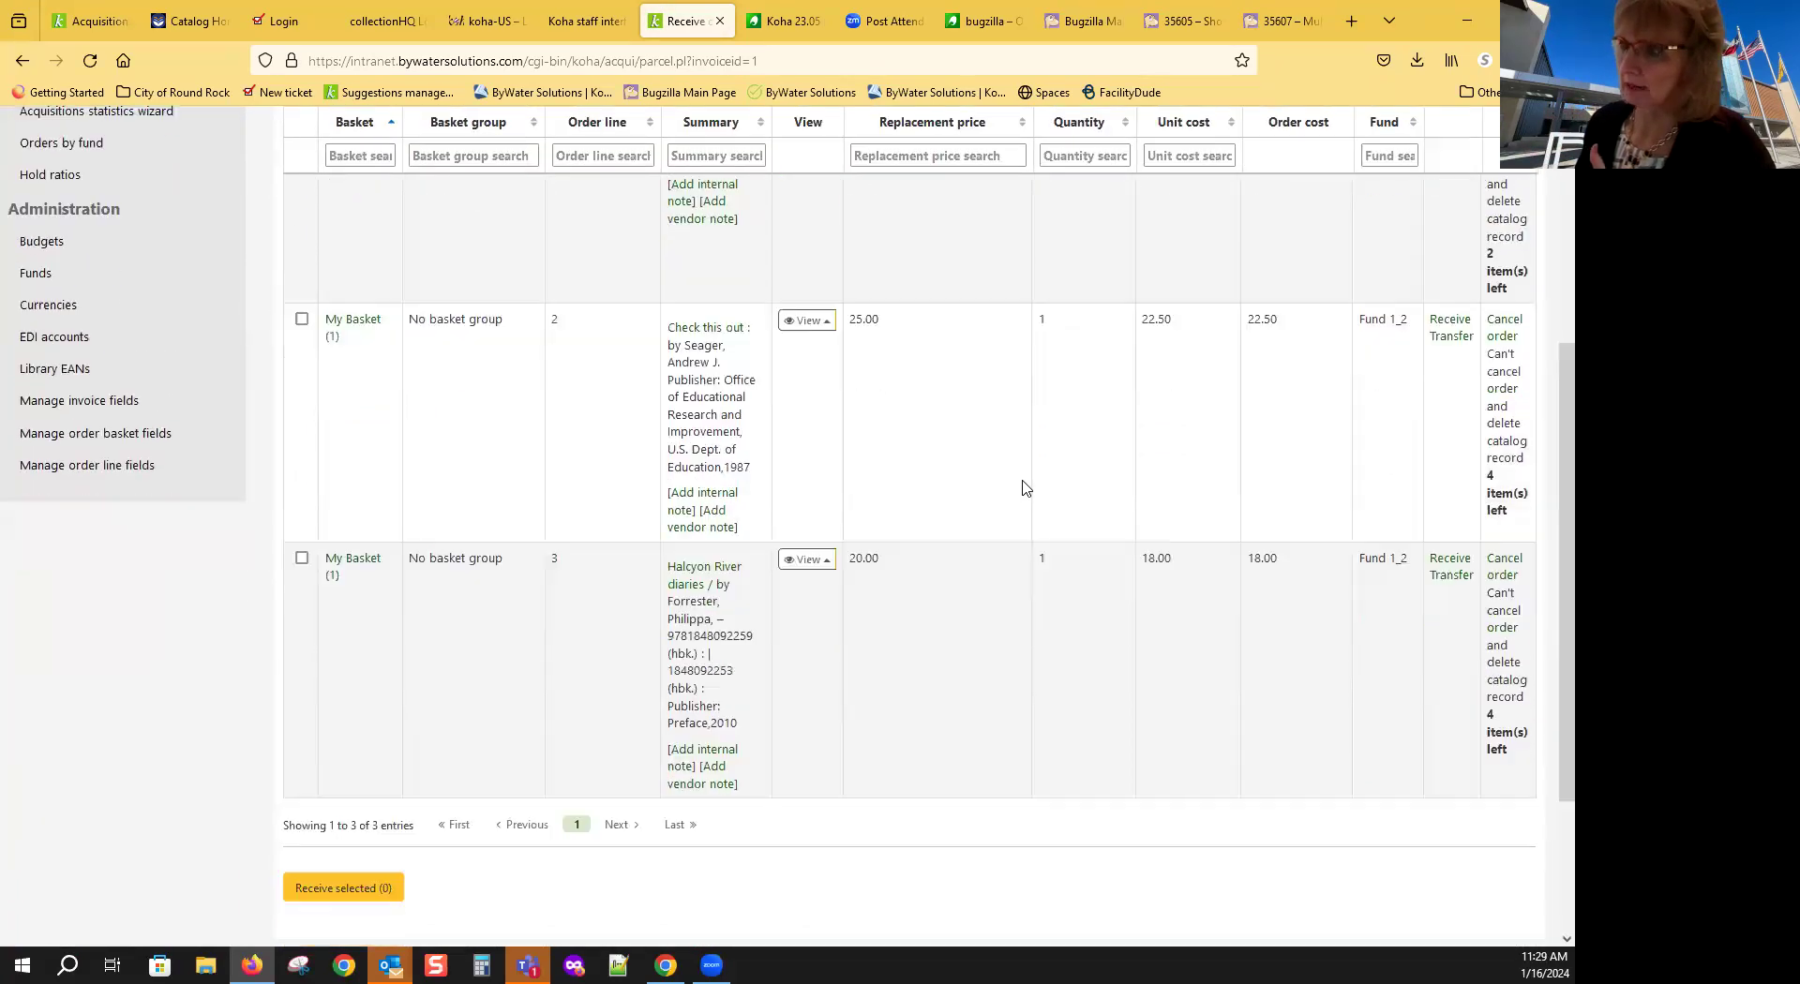
pyautogui.scroll(4, 1025, 487)
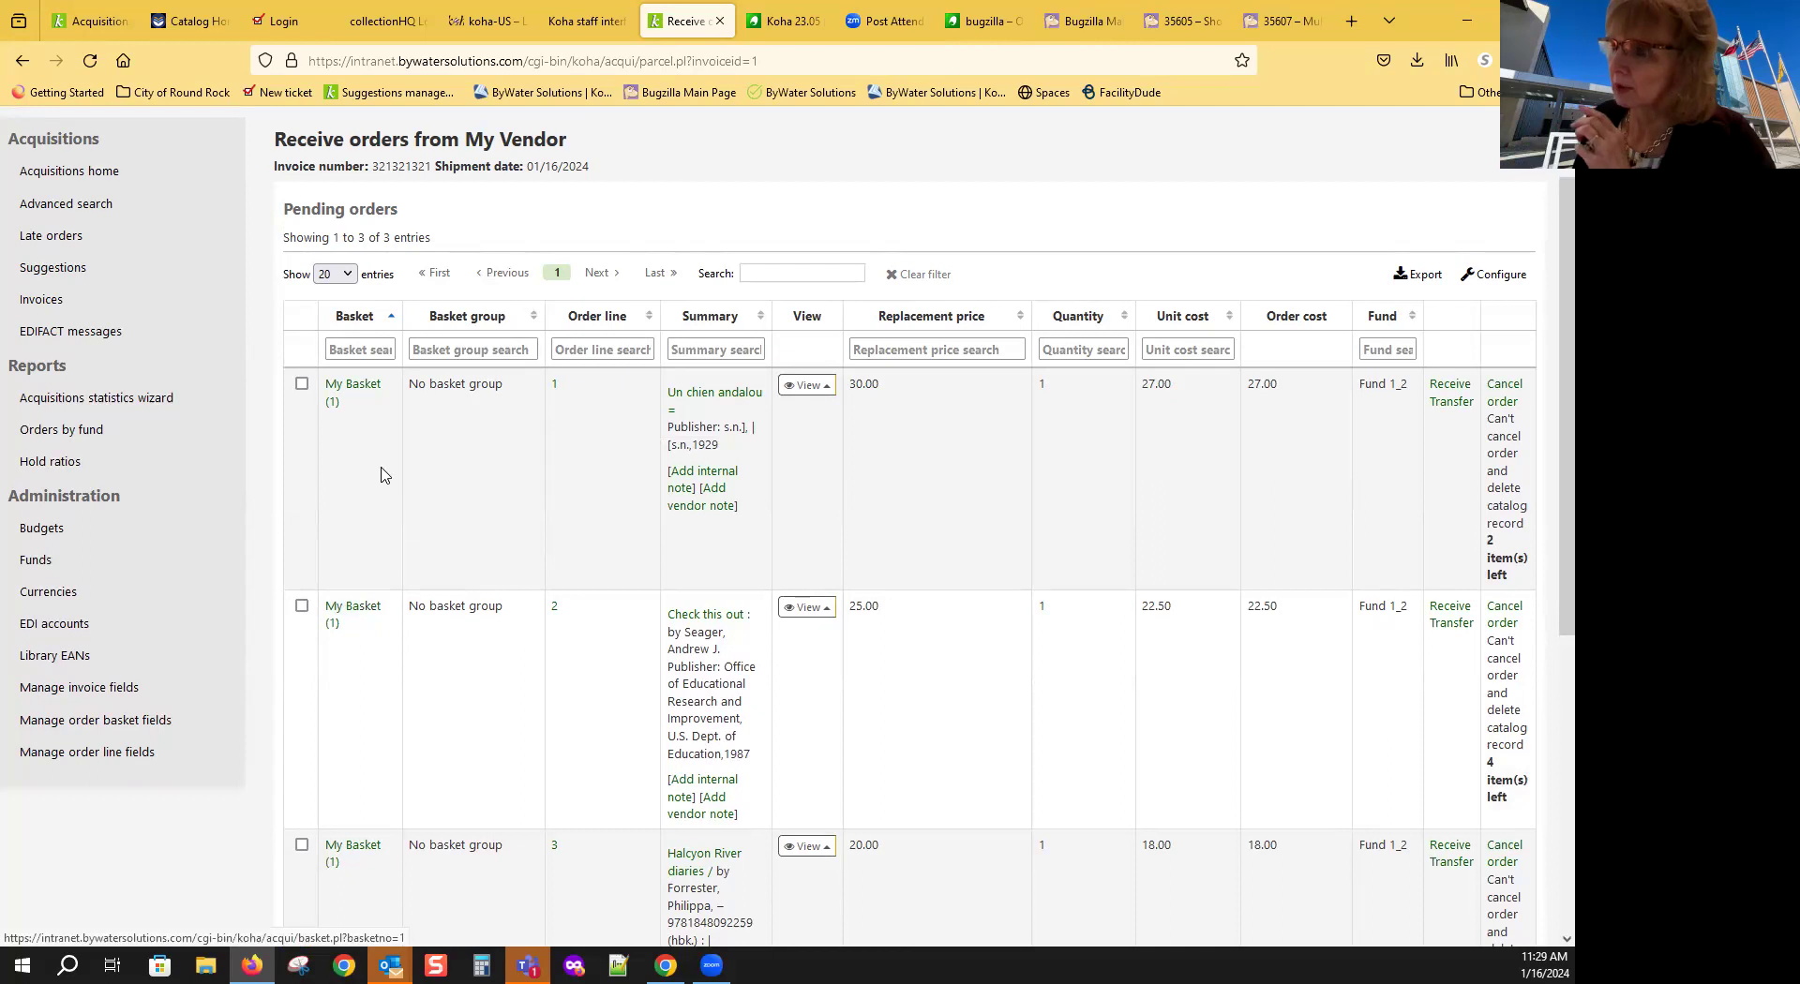
pyautogui.click(301, 383)
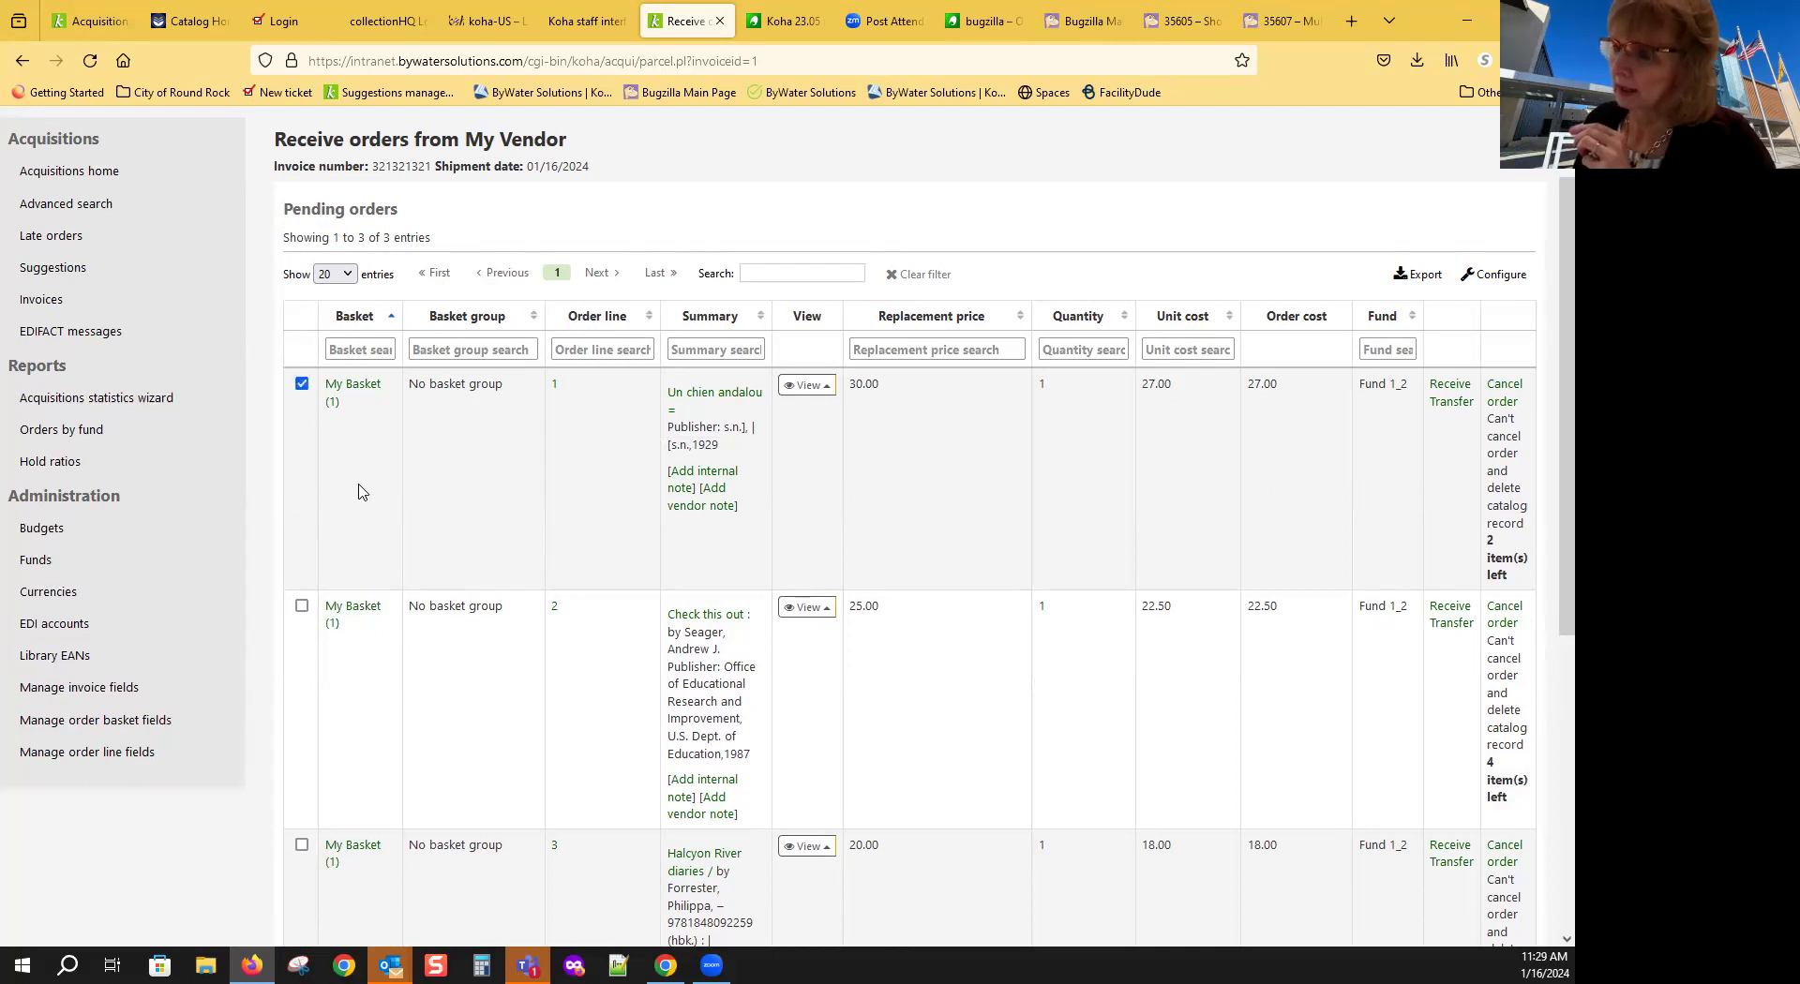
pyautogui.scroll(-3, 359, 492)
pyautogui.click(302, 415)
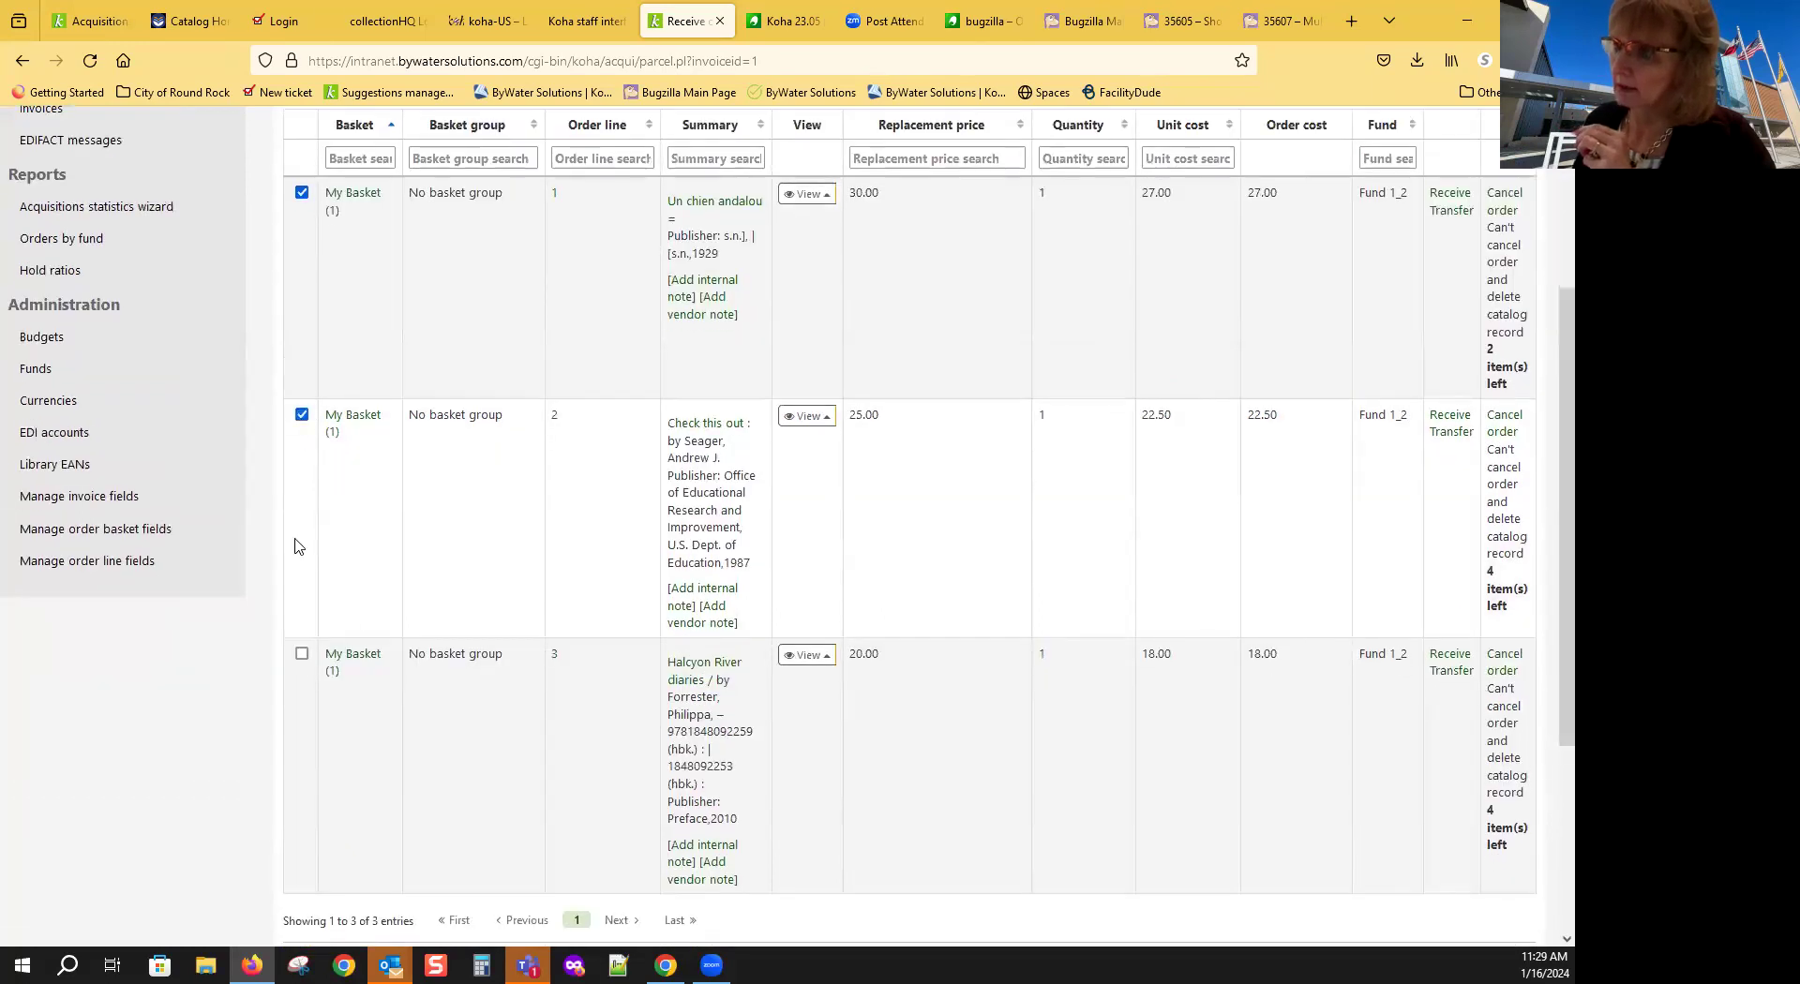
pyautogui.click(301, 655)
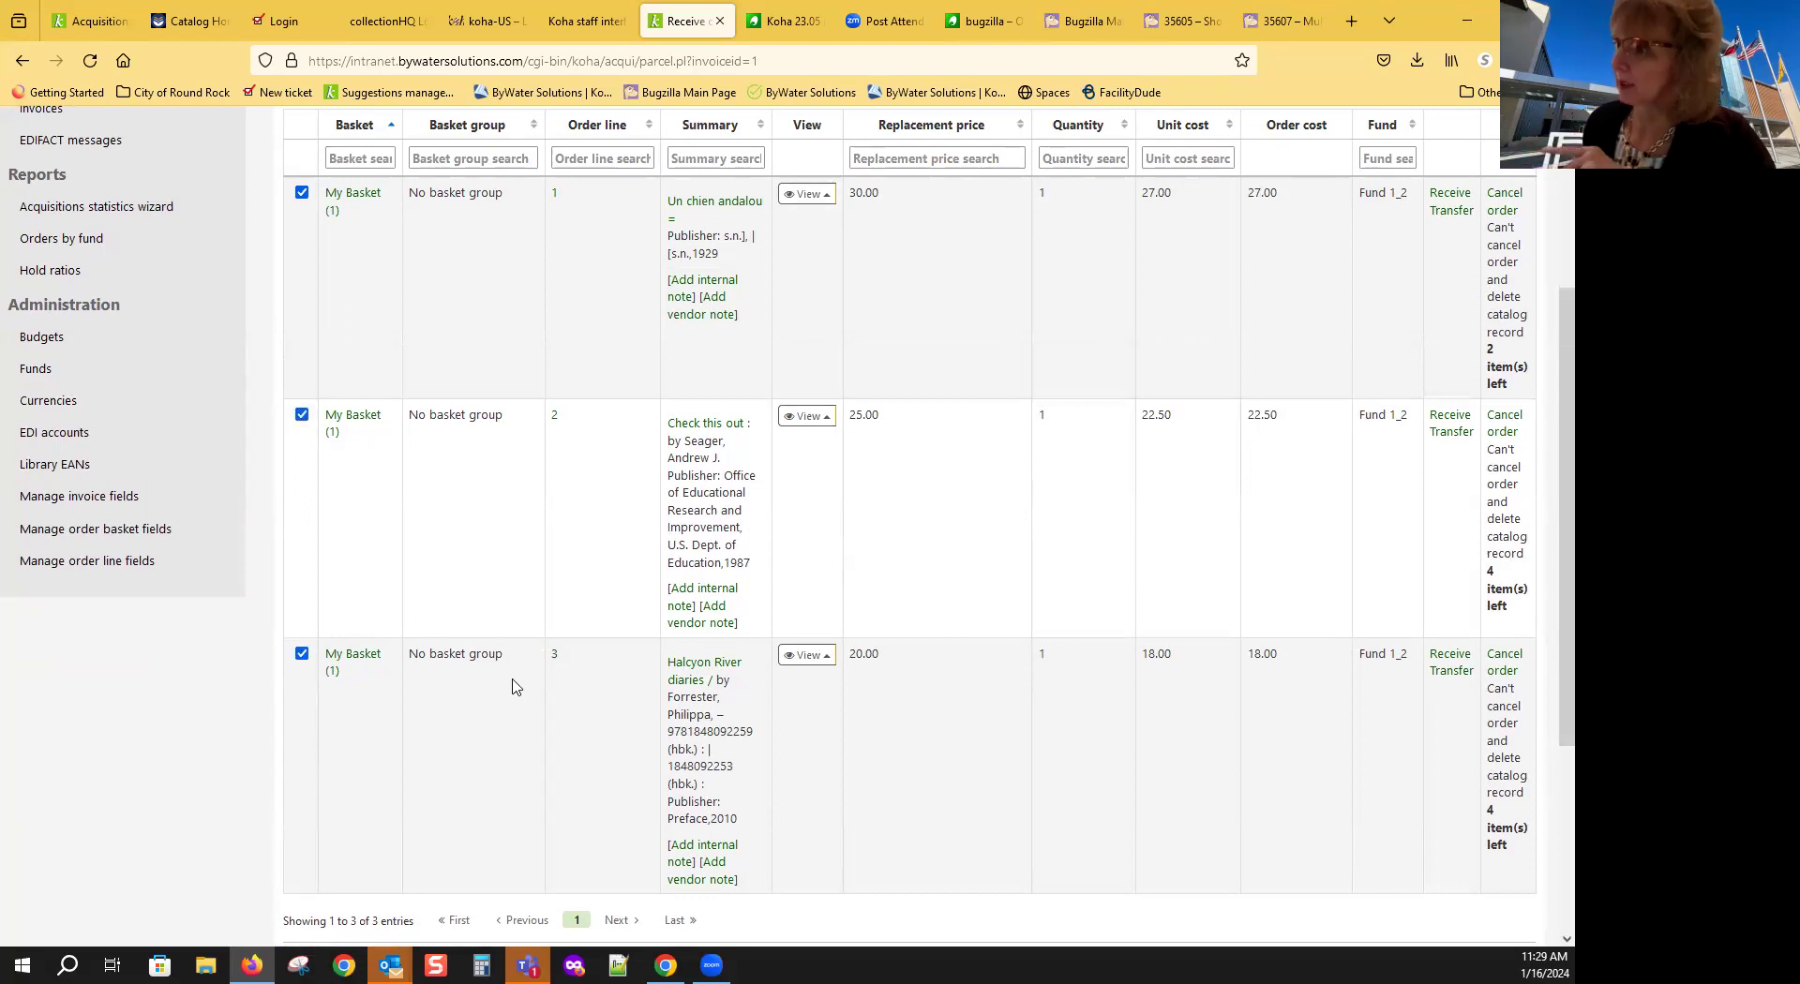
pyautogui.scroll(3, 512, 687)
pyautogui.scroll(-2, 512, 687)
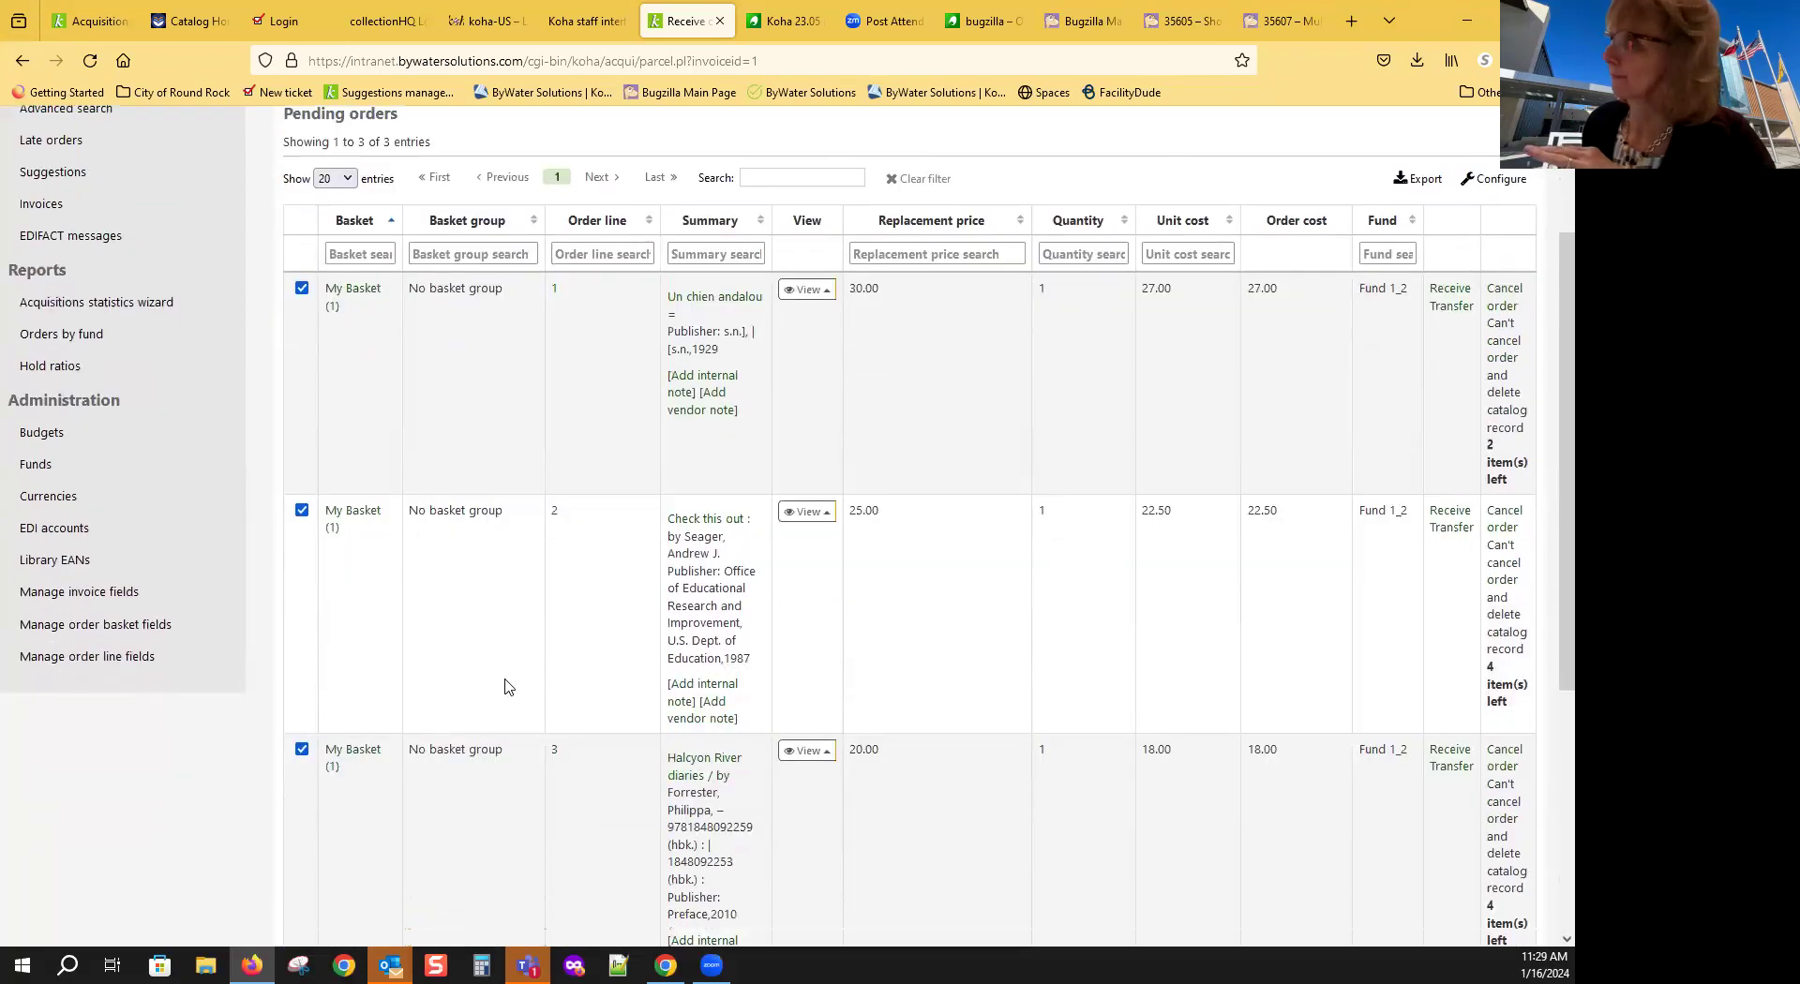
pyautogui.scroll(-6, 500, 679)
pyautogui.scroll(2, 501, 679)
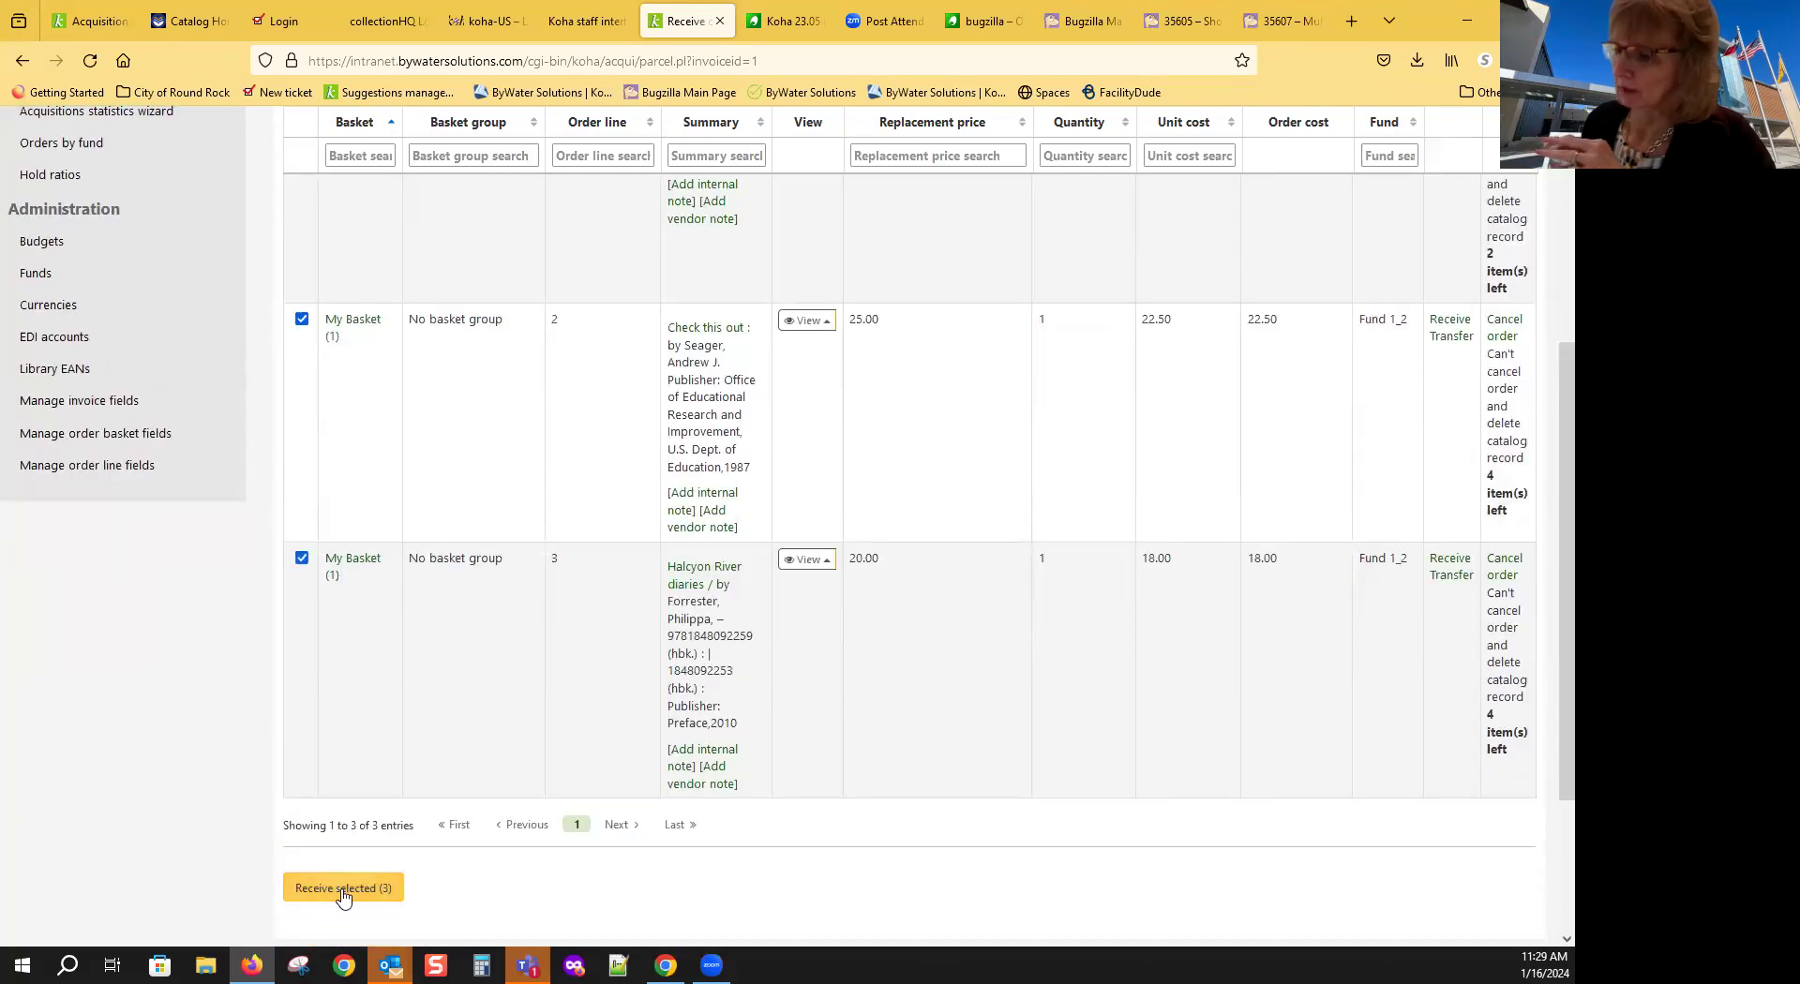
pyautogui.click(342, 890)
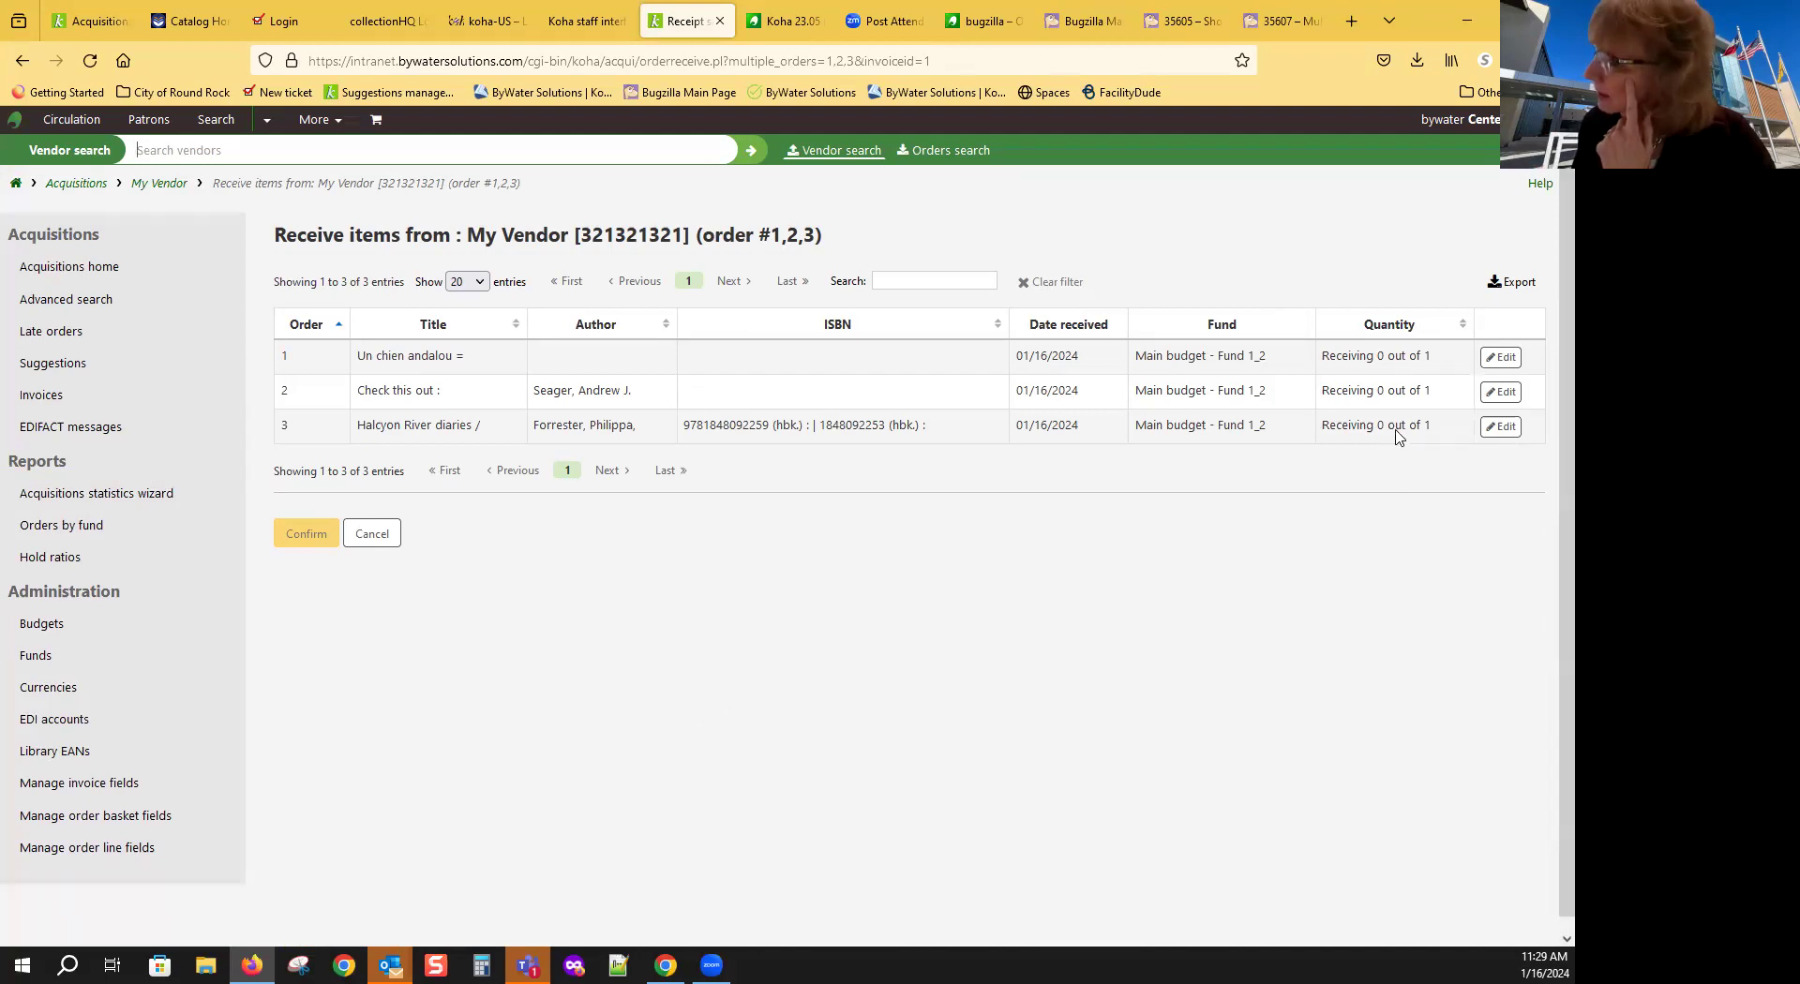
# Step: Mark order 1's Un chien andalou item as received (1 of 1) and save the changes
pyautogui.click(1501, 358)
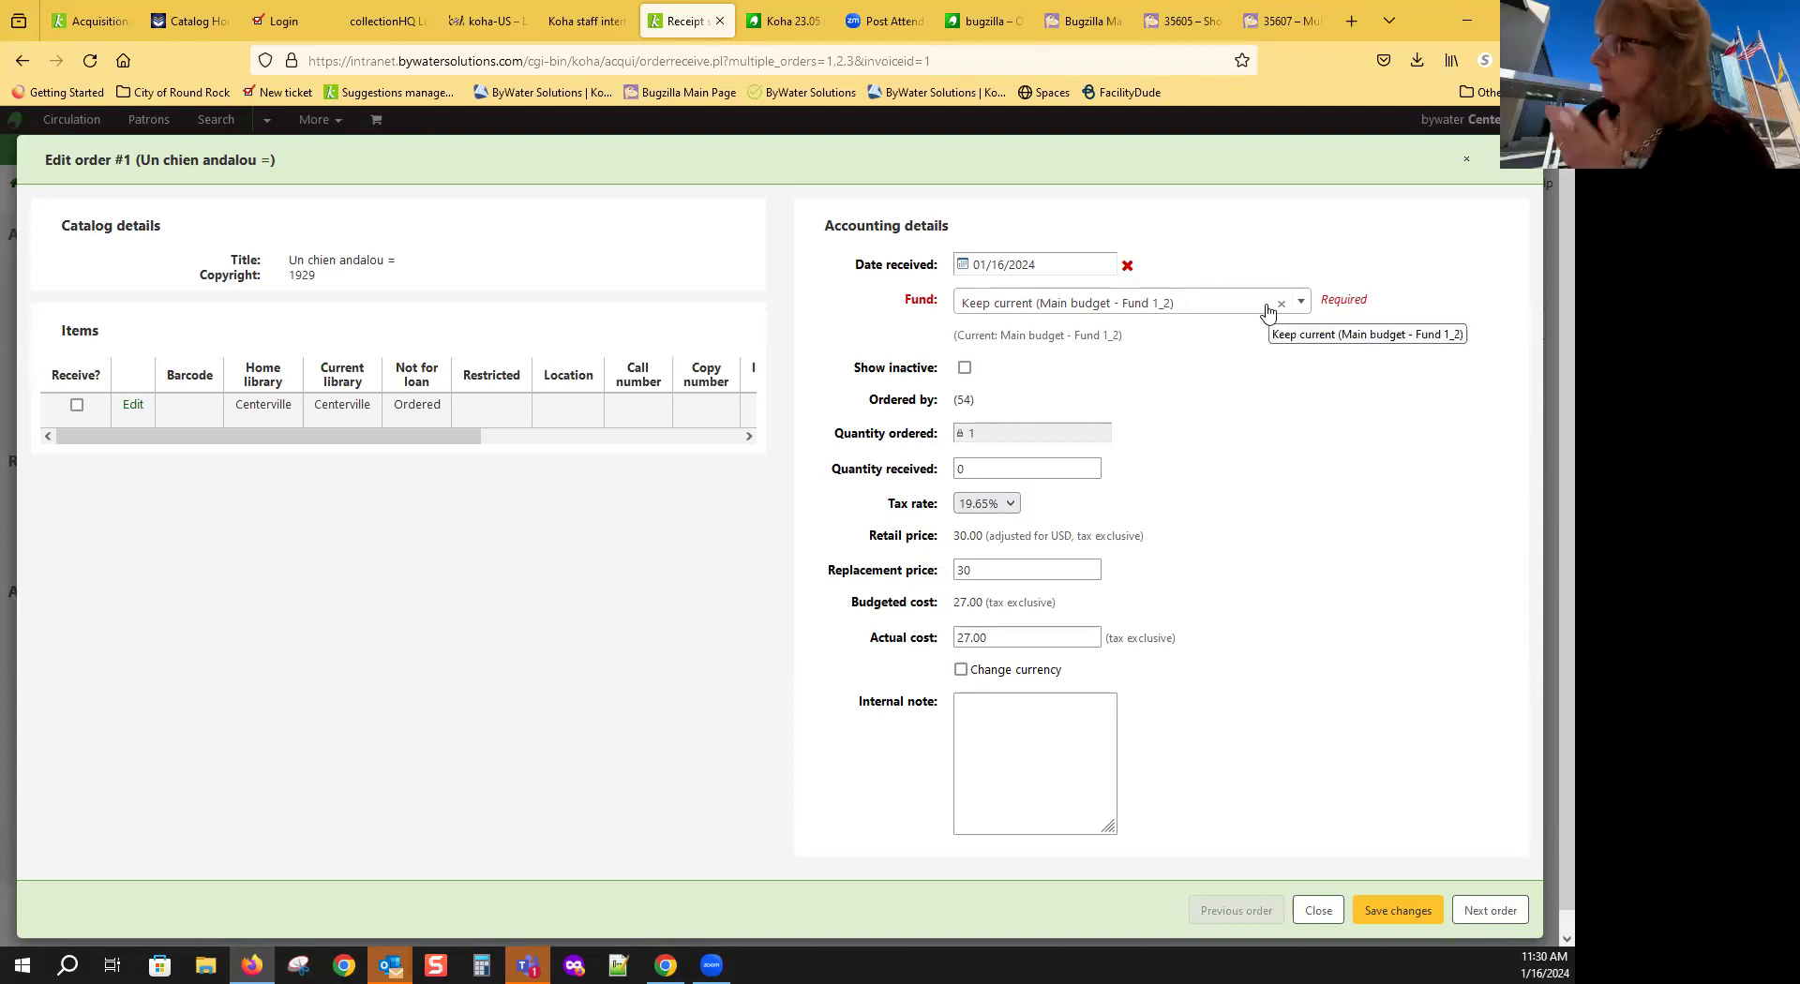
pyautogui.click(979, 471)
pyautogui.click(77, 405)
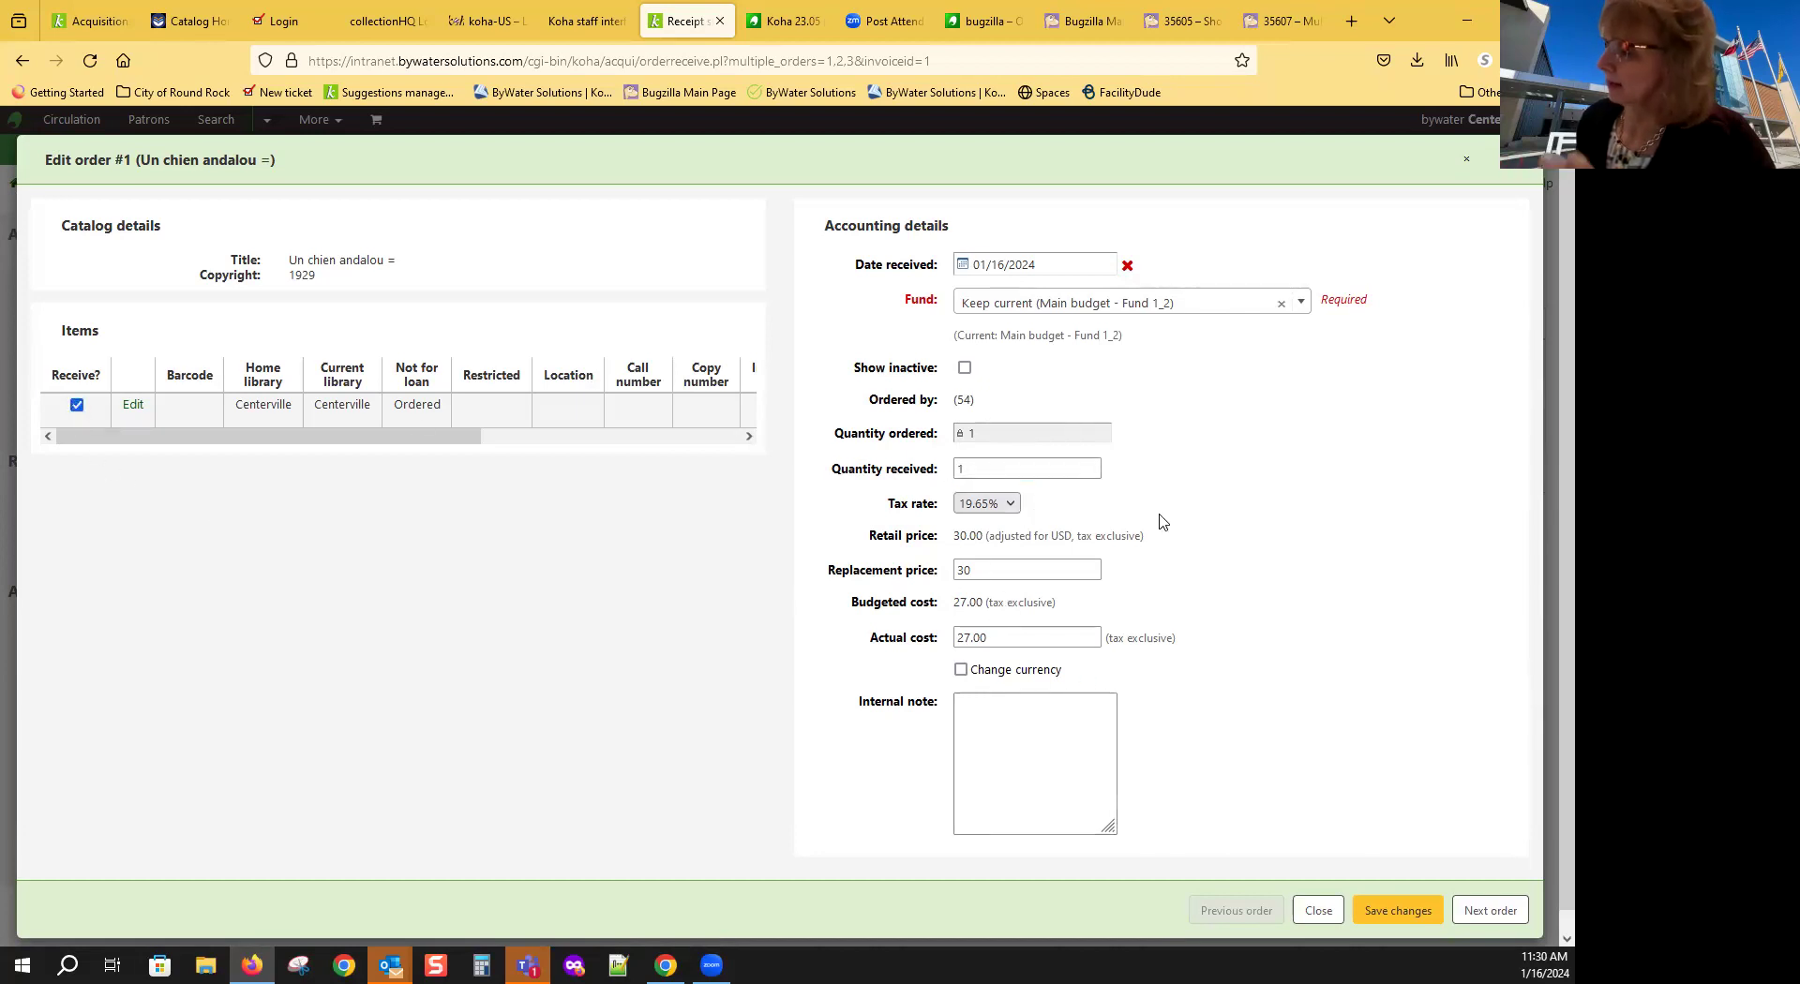
pyautogui.click(1386, 900)
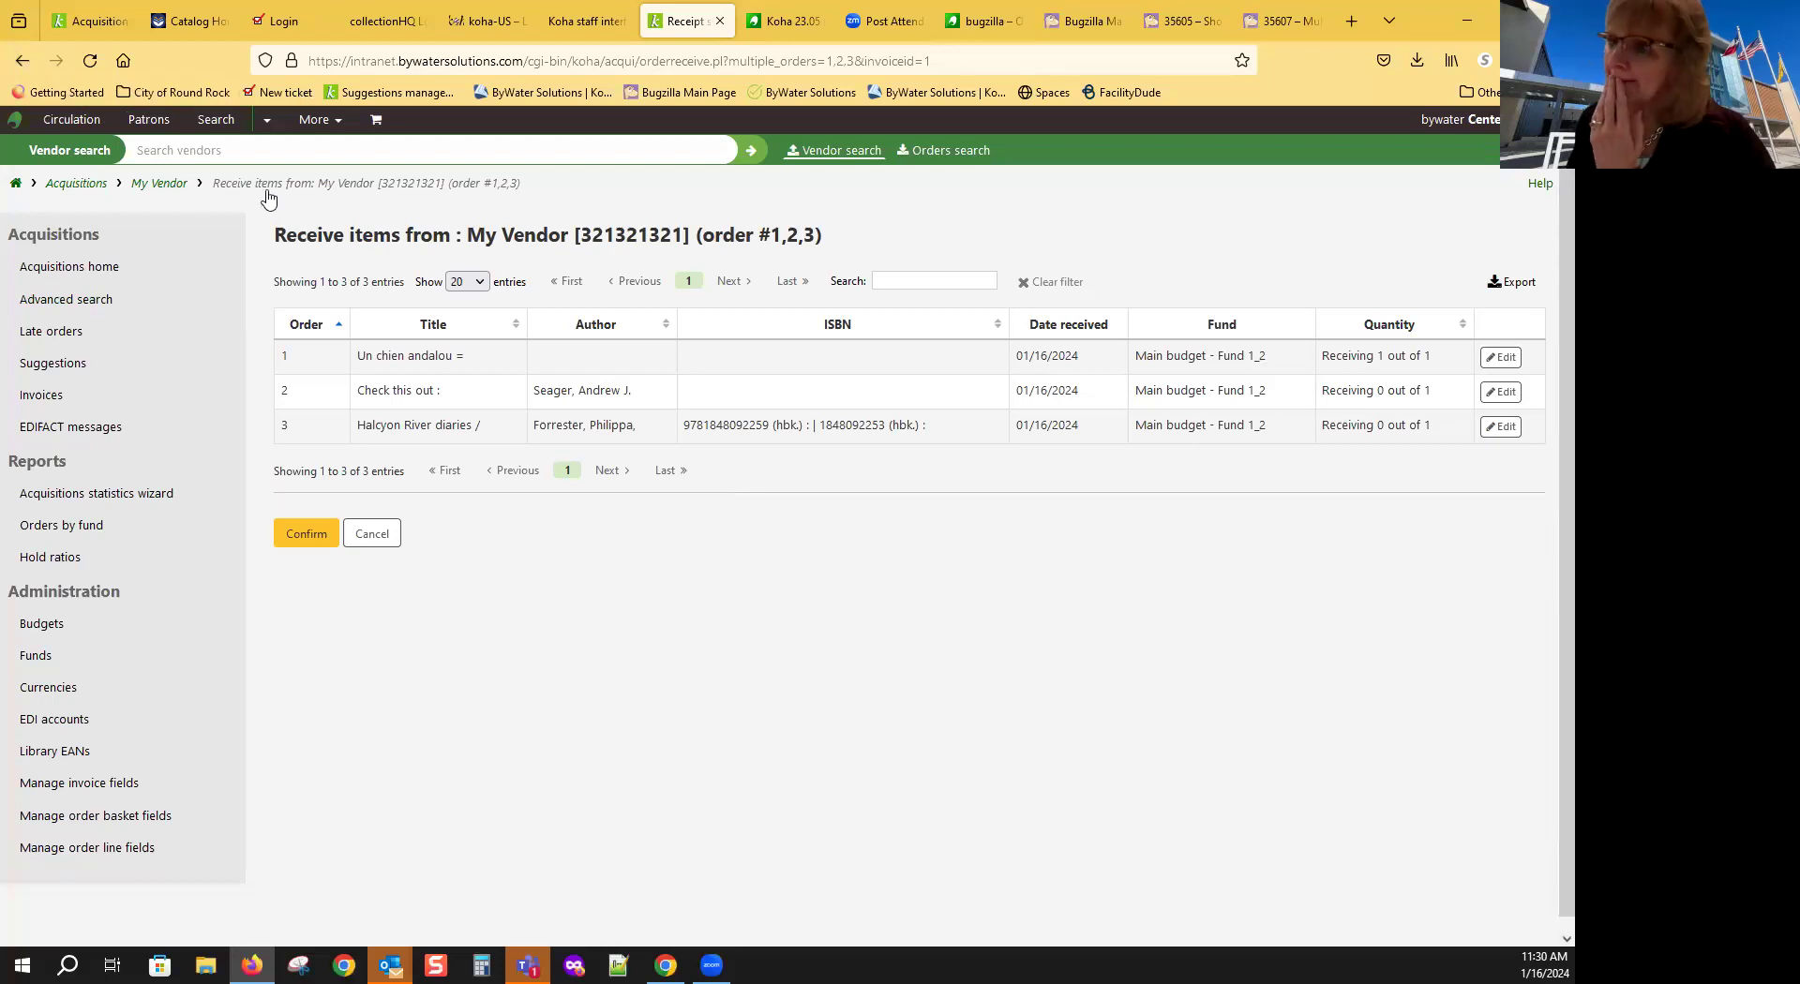
# Step: Mark the items on order 2 and order 3 (Halcyon River diaries) as received, quantity 1 each
pyautogui.click(1497, 393)
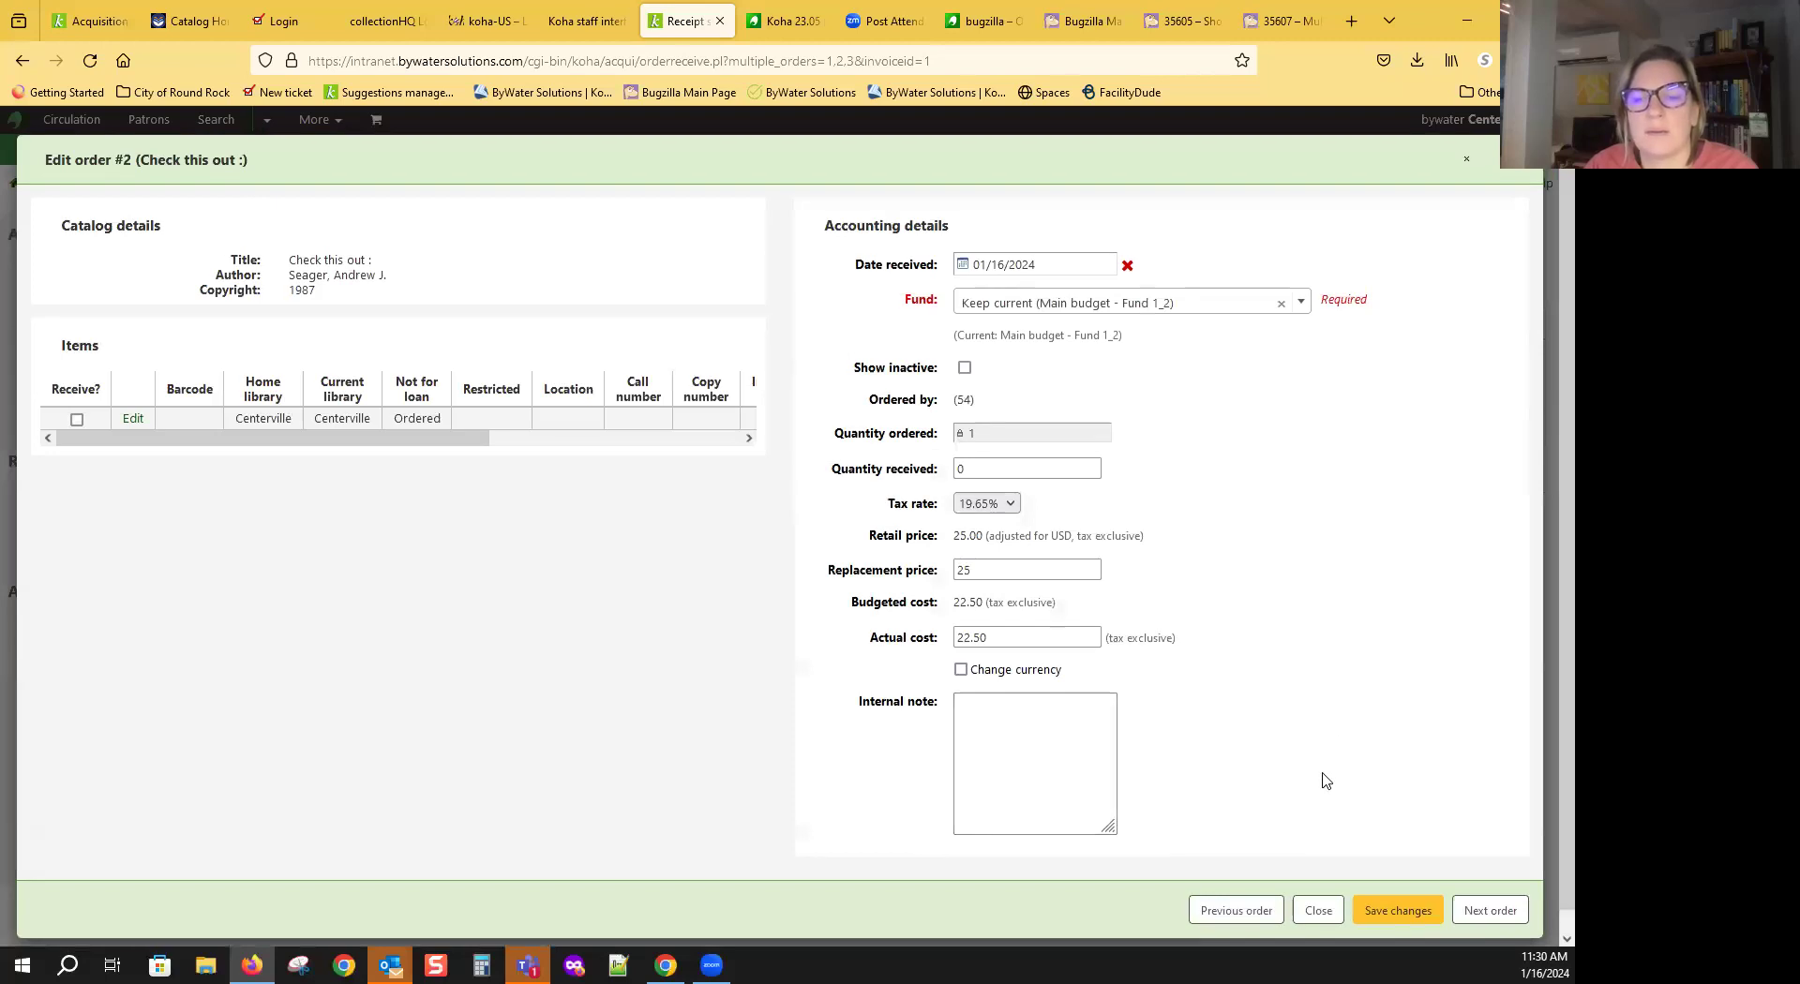
pyautogui.click(77, 420)
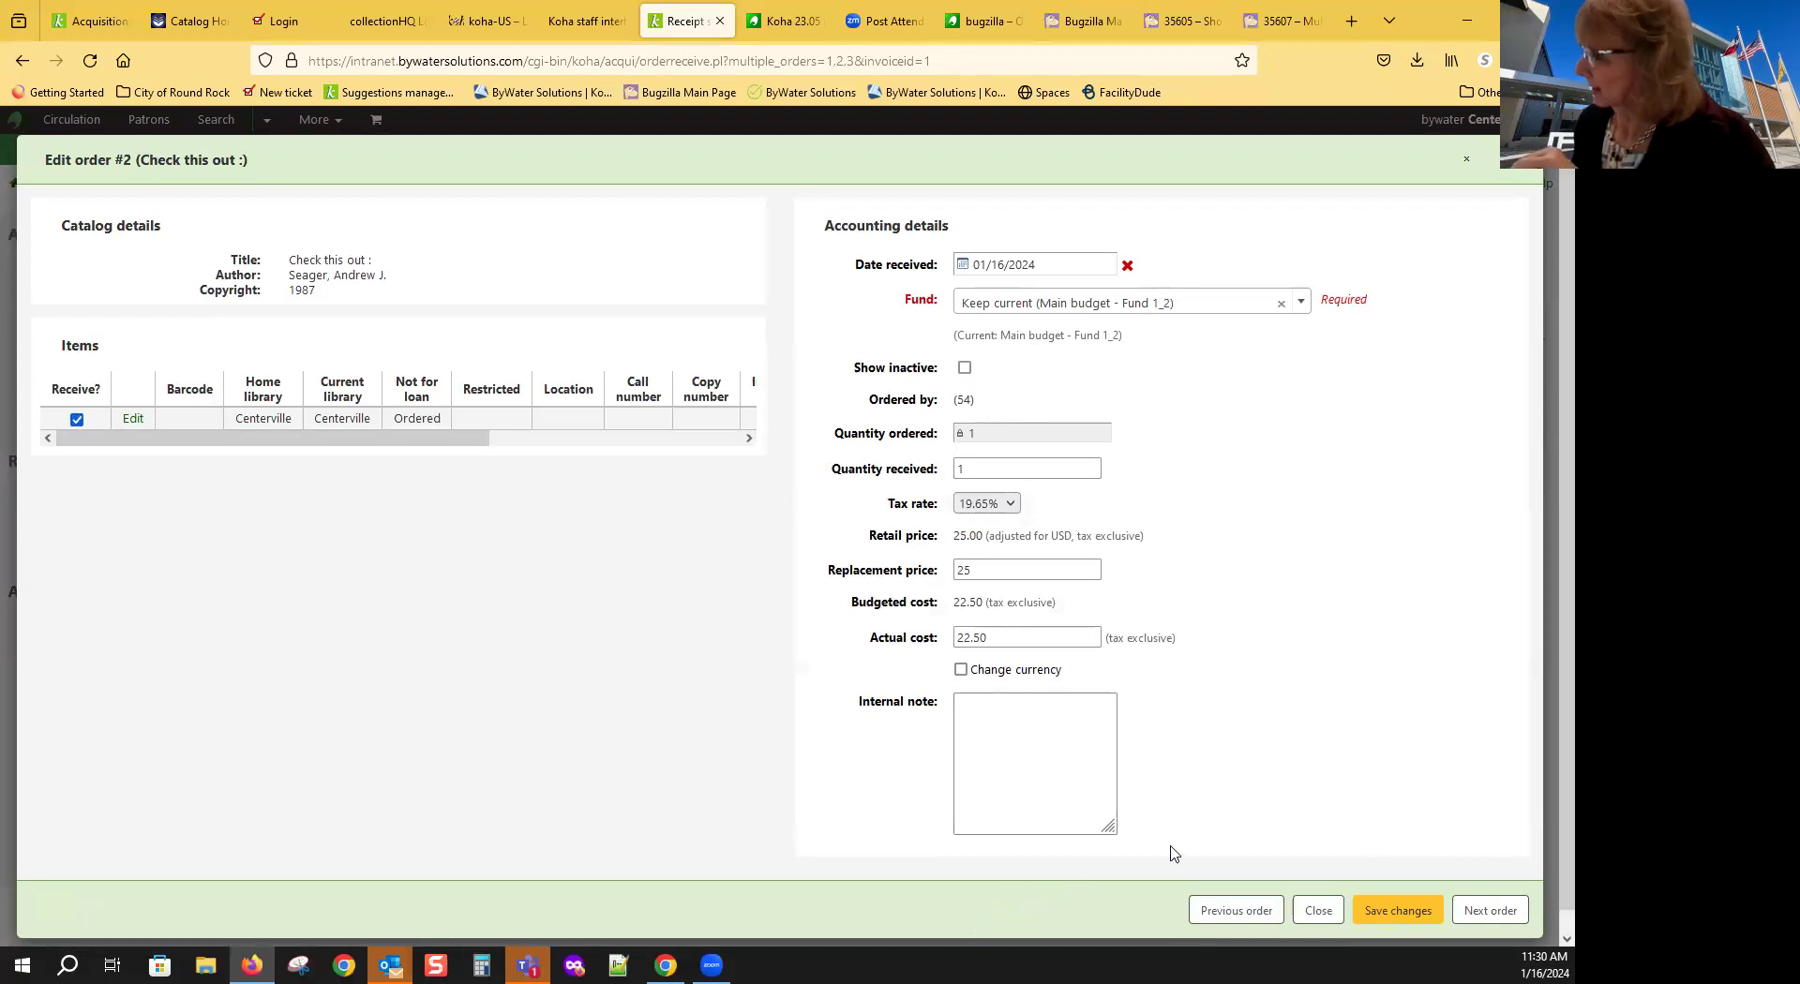
pyautogui.click(1500, 917)
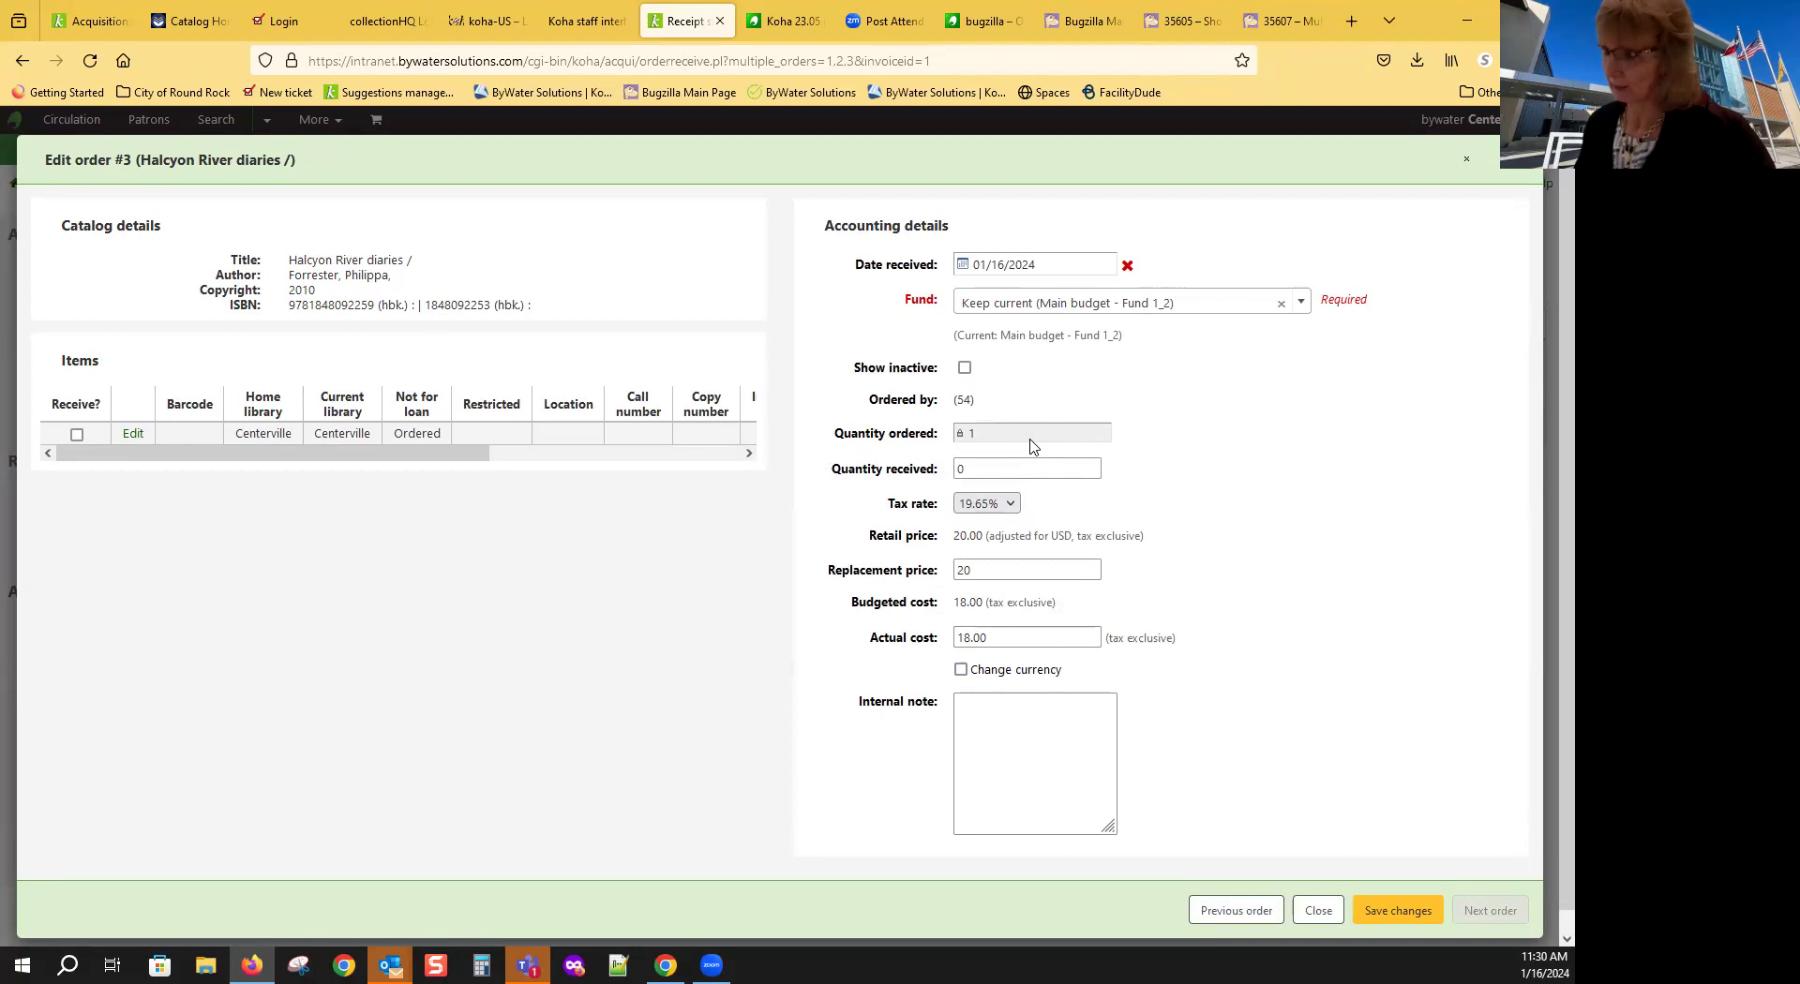
pyautogui.click(960, 466)
pyautogui.click(971, 470)
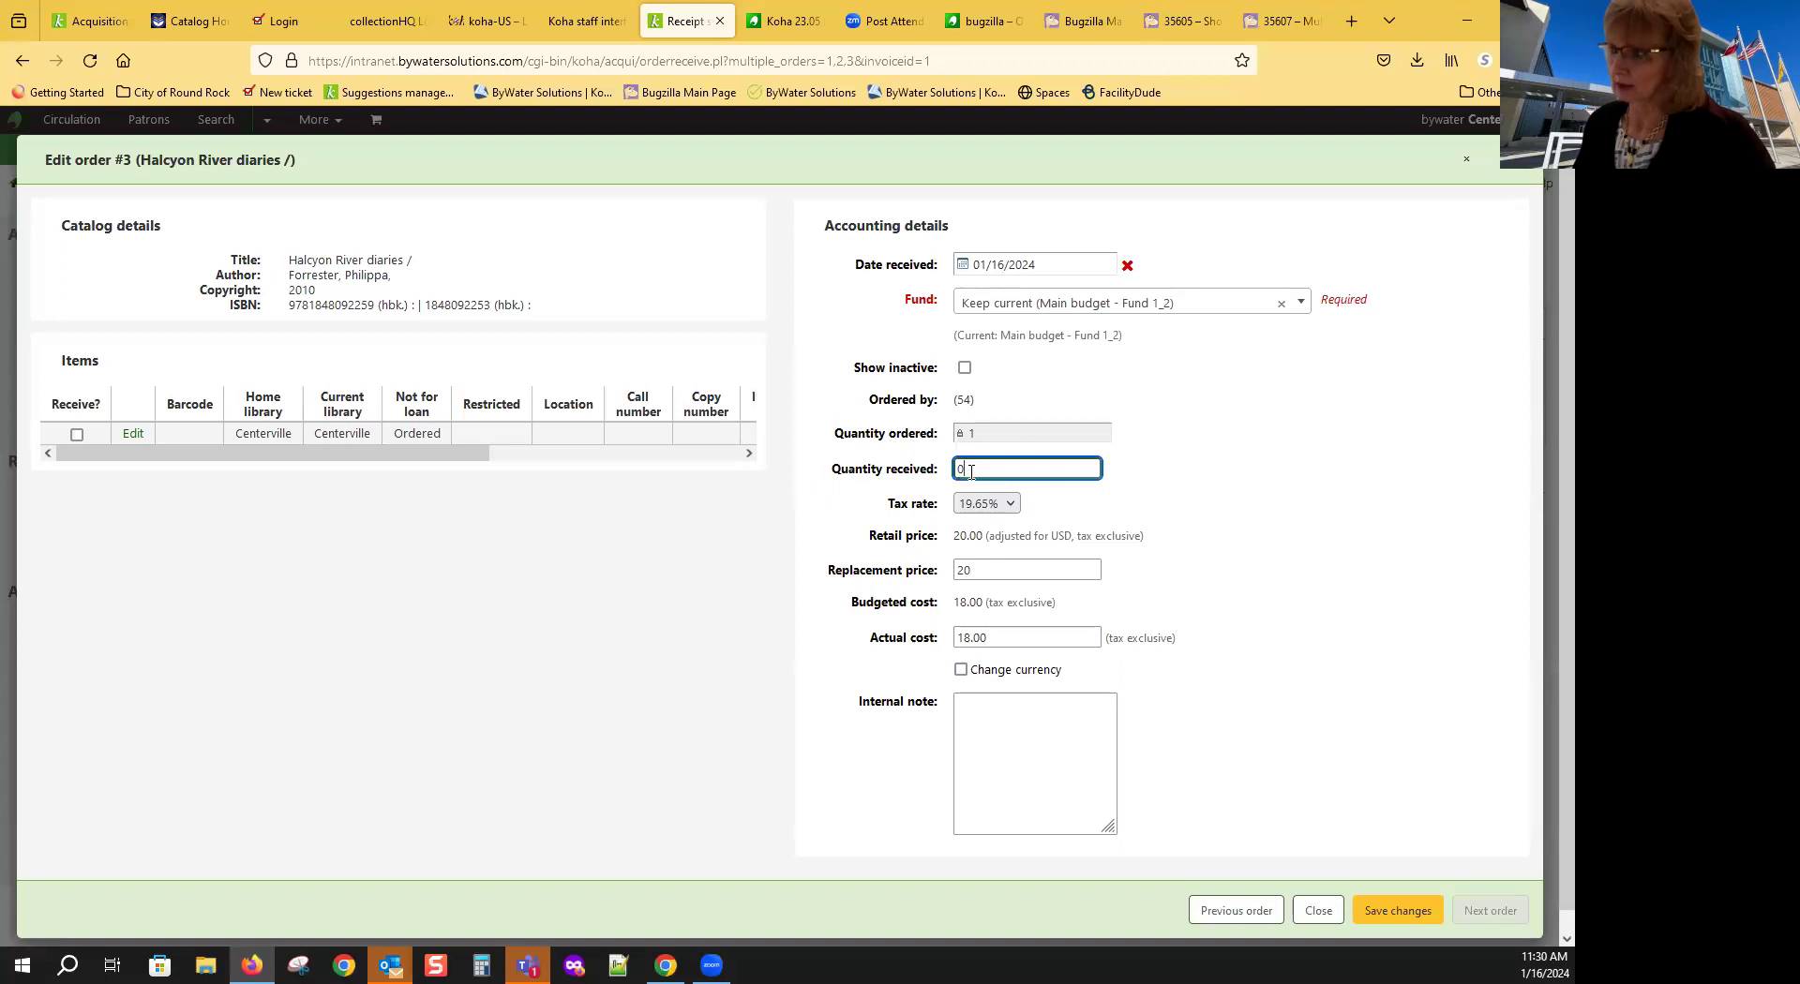
pyautogui.click(77, 435)
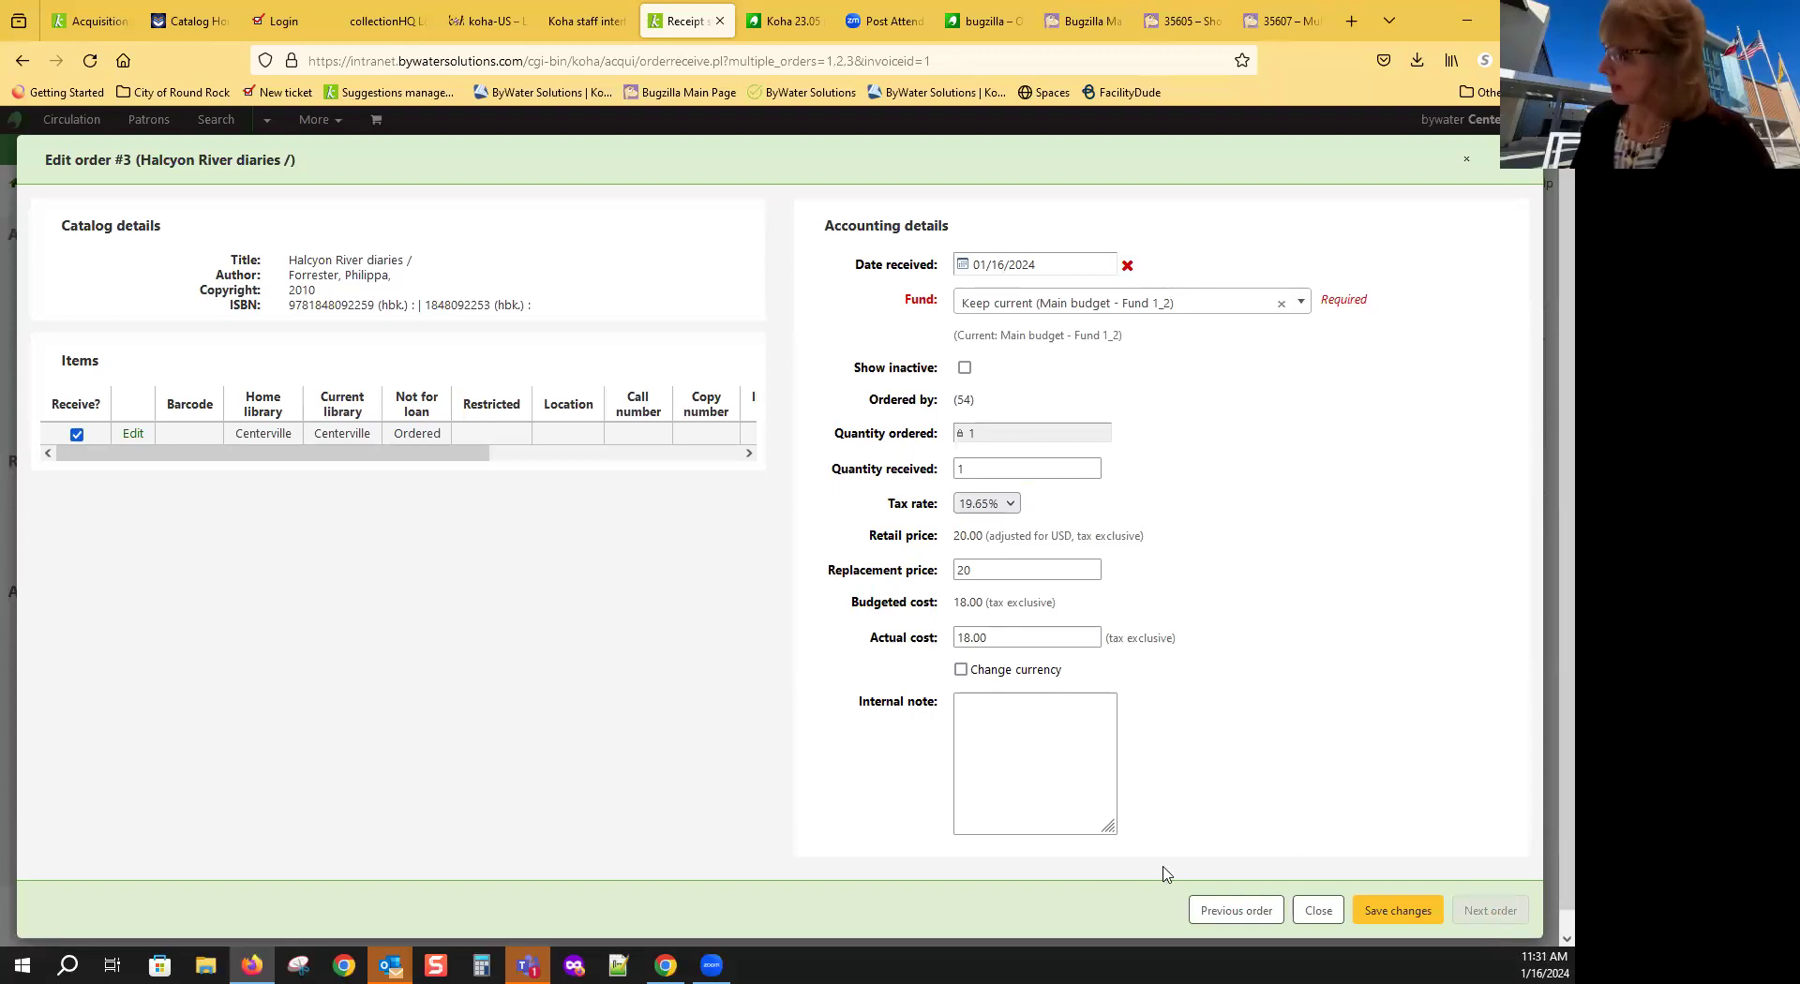
# Step: Save and confirm the receipt, then review all three orders as already received, totalling 80.76 with tax
pyautogui.click(1394, 921)
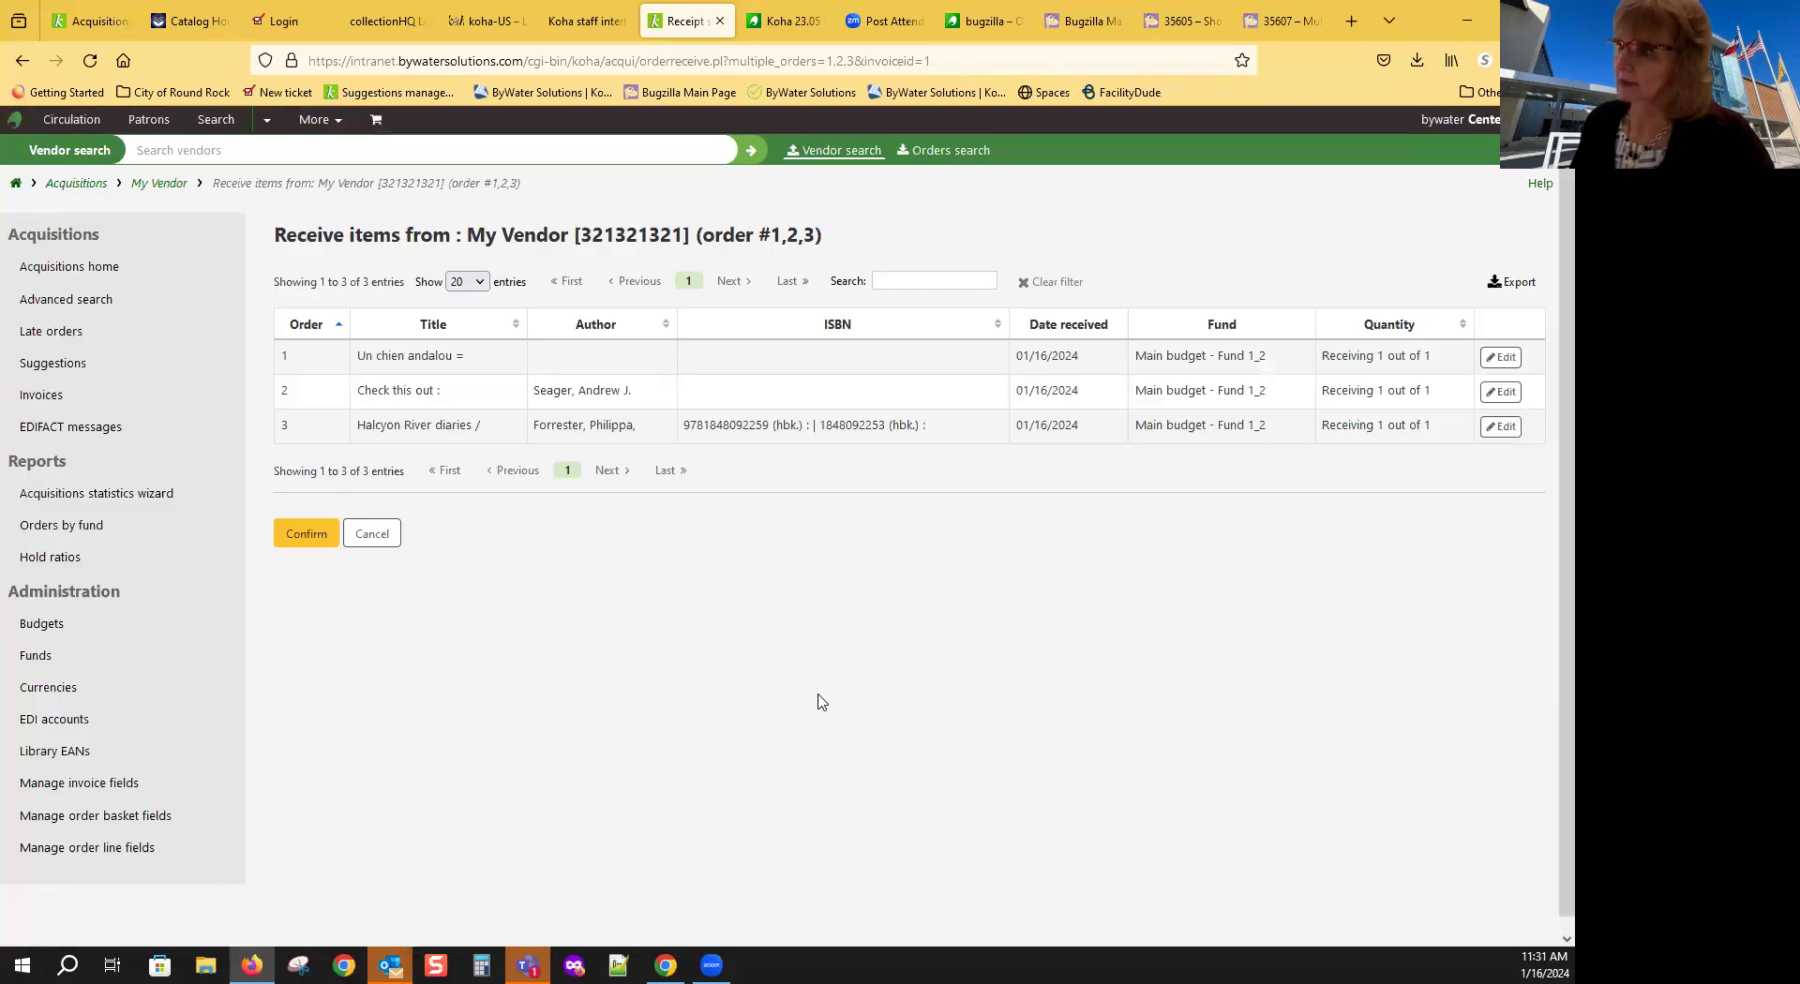
pyautogui.click(306, 539)
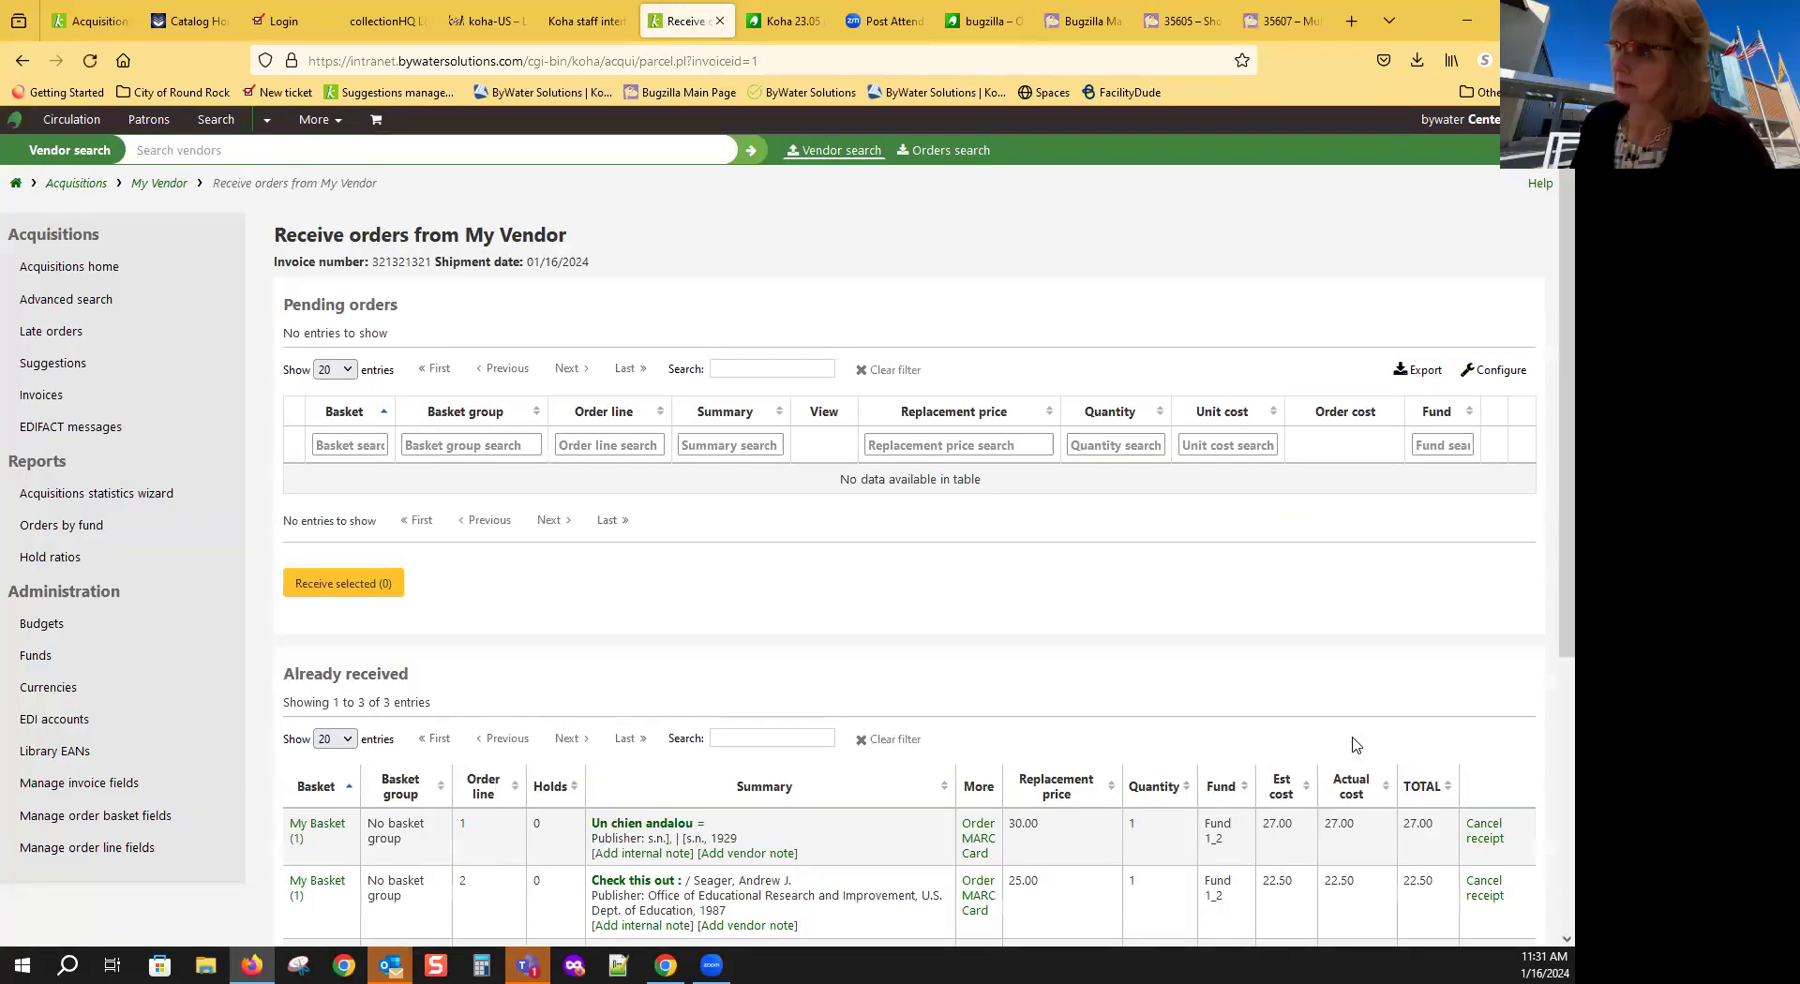
pyautogui.scroll(-3, 796, 607)
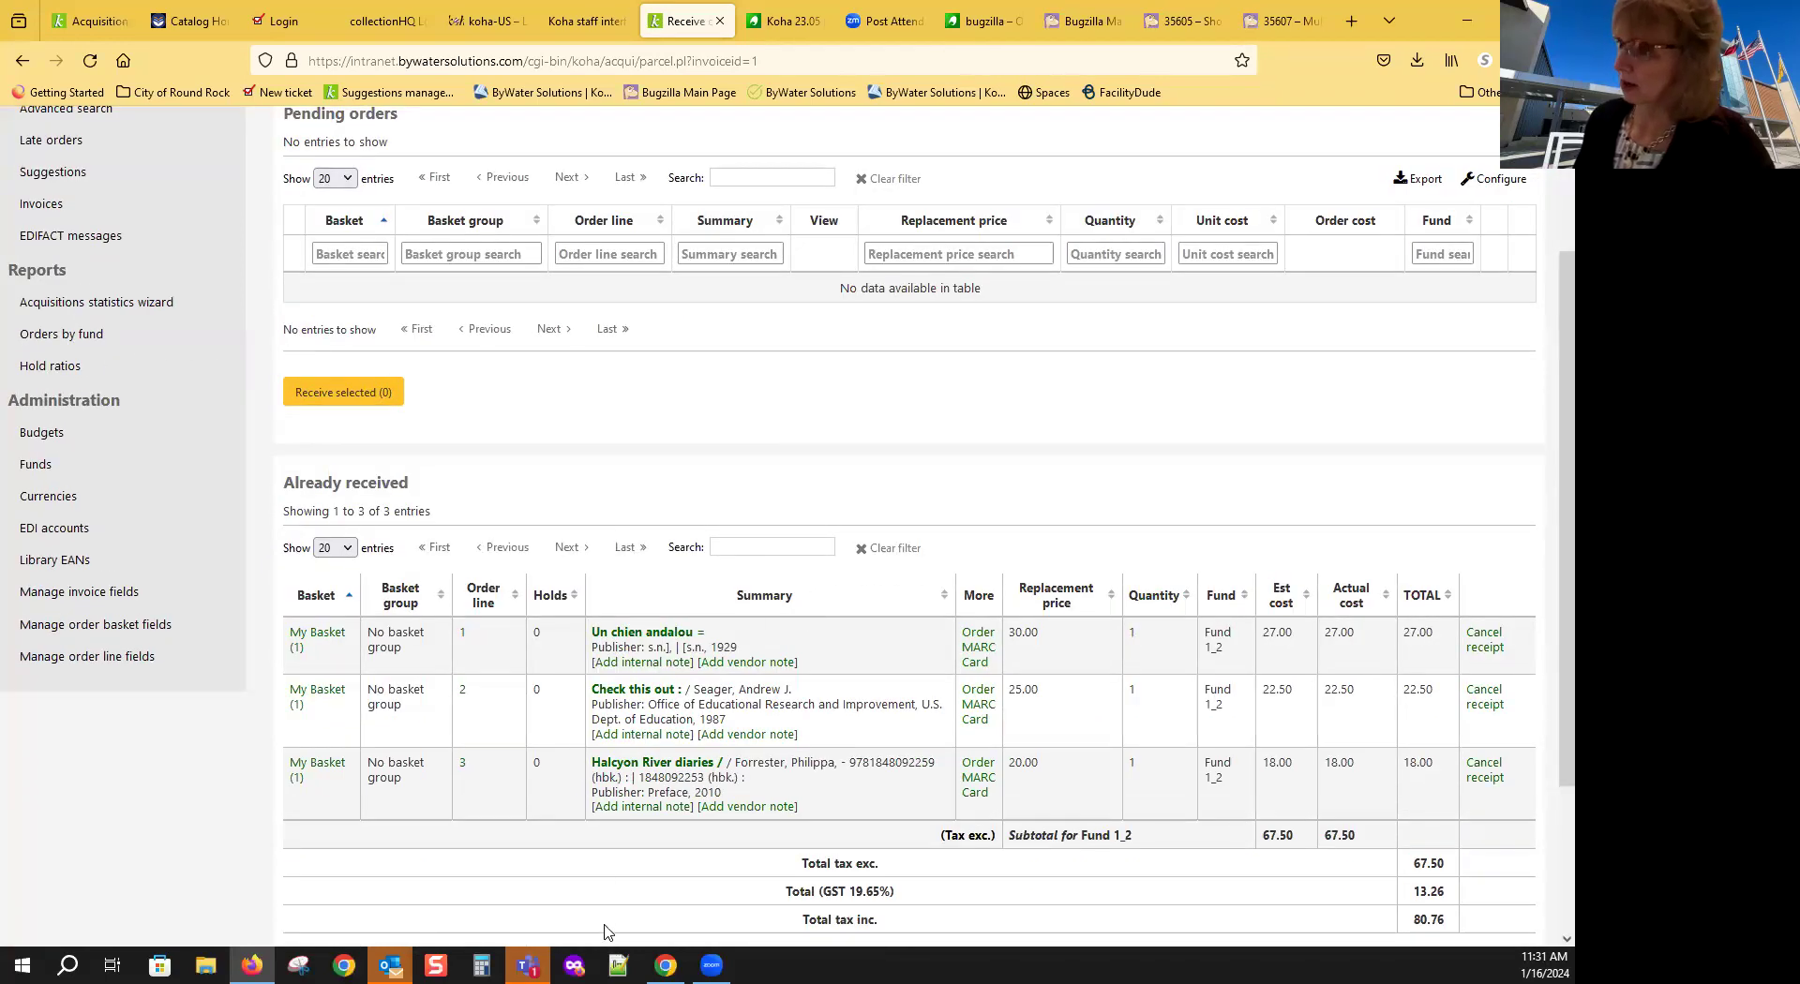
pyautogui.scroll(3, 595, 448)
pyautogui.scroll(-6, 602, 502)
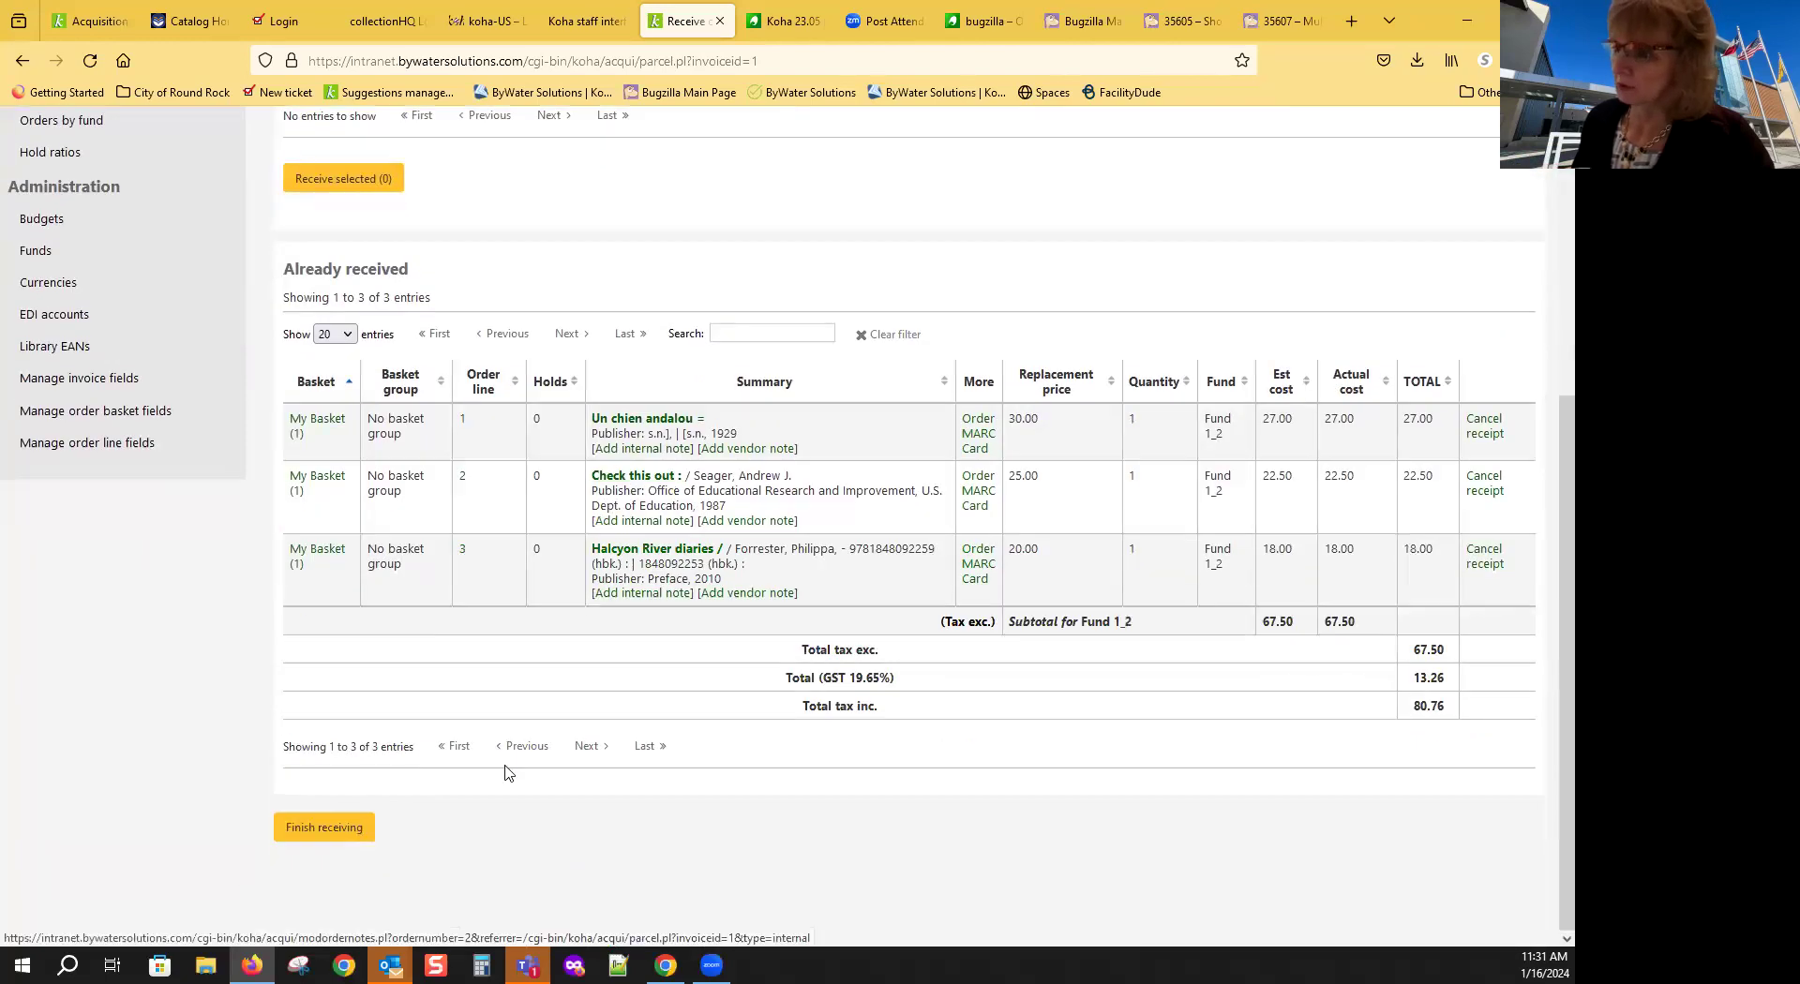
pyautogui.click(309, 828)
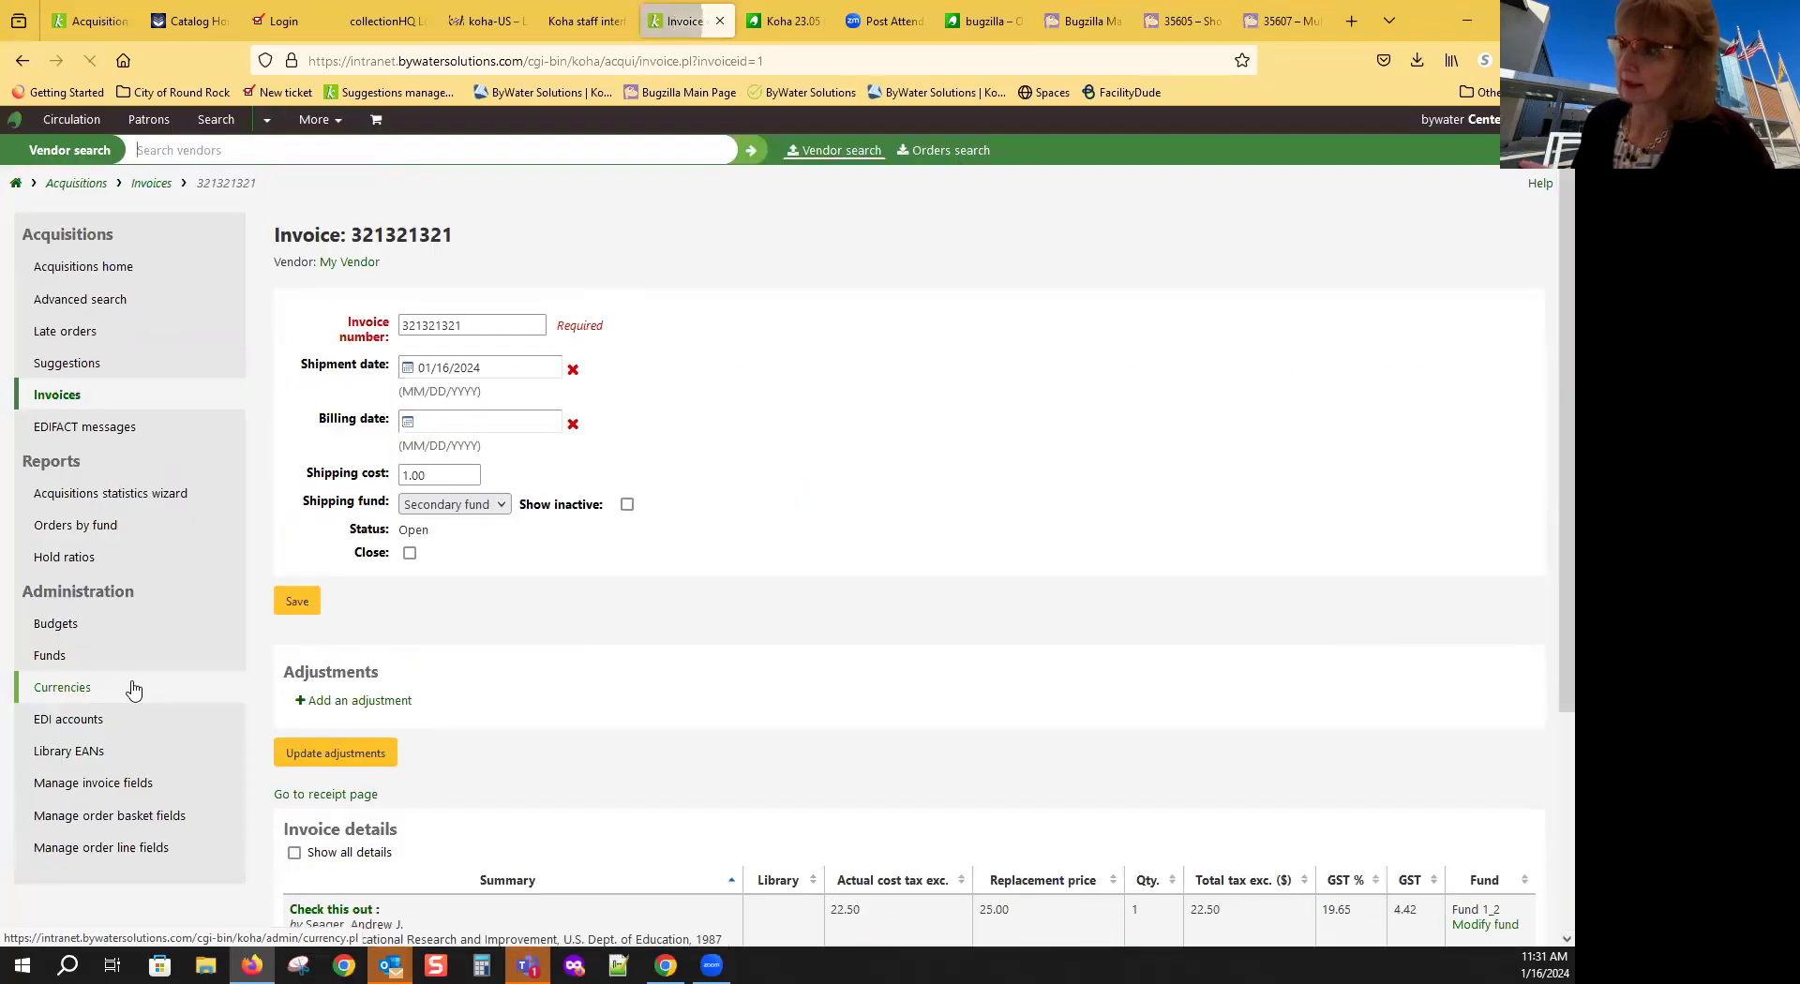
pyautogui.scroll(-3, 790, 582)
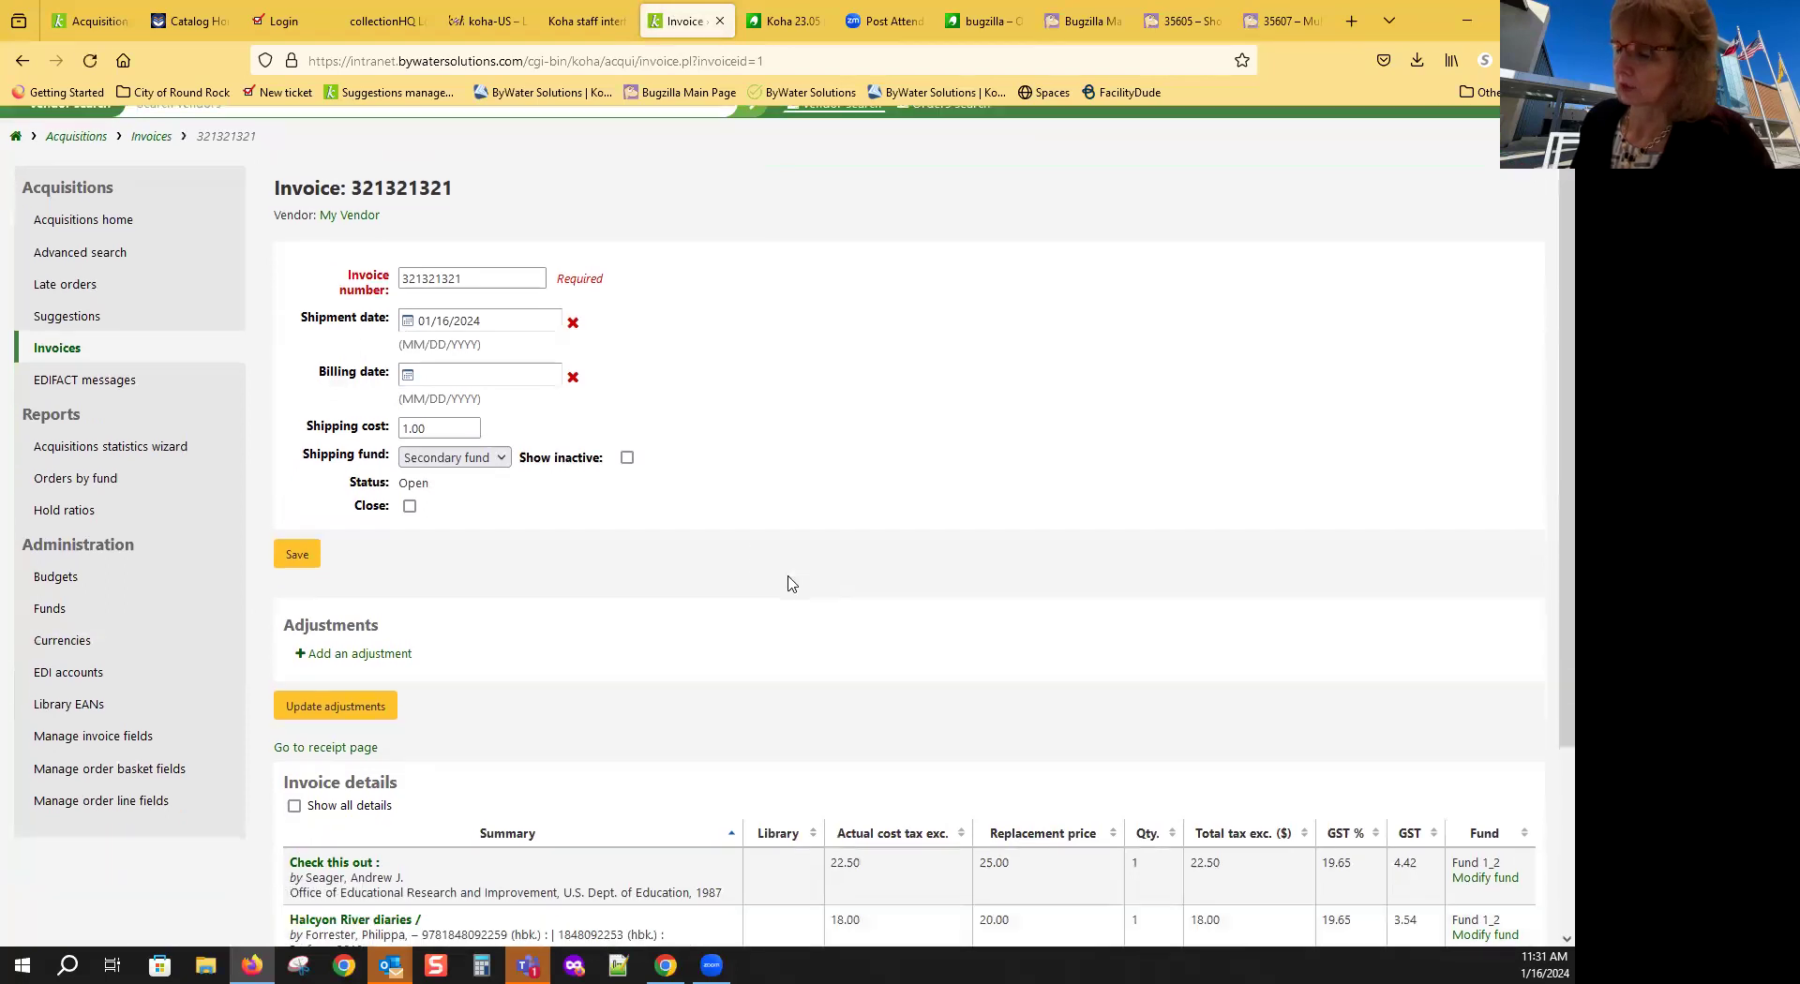
pyautogui.scroll(2, 790, 582)
pyautogui.scroll(1, 790, 582)
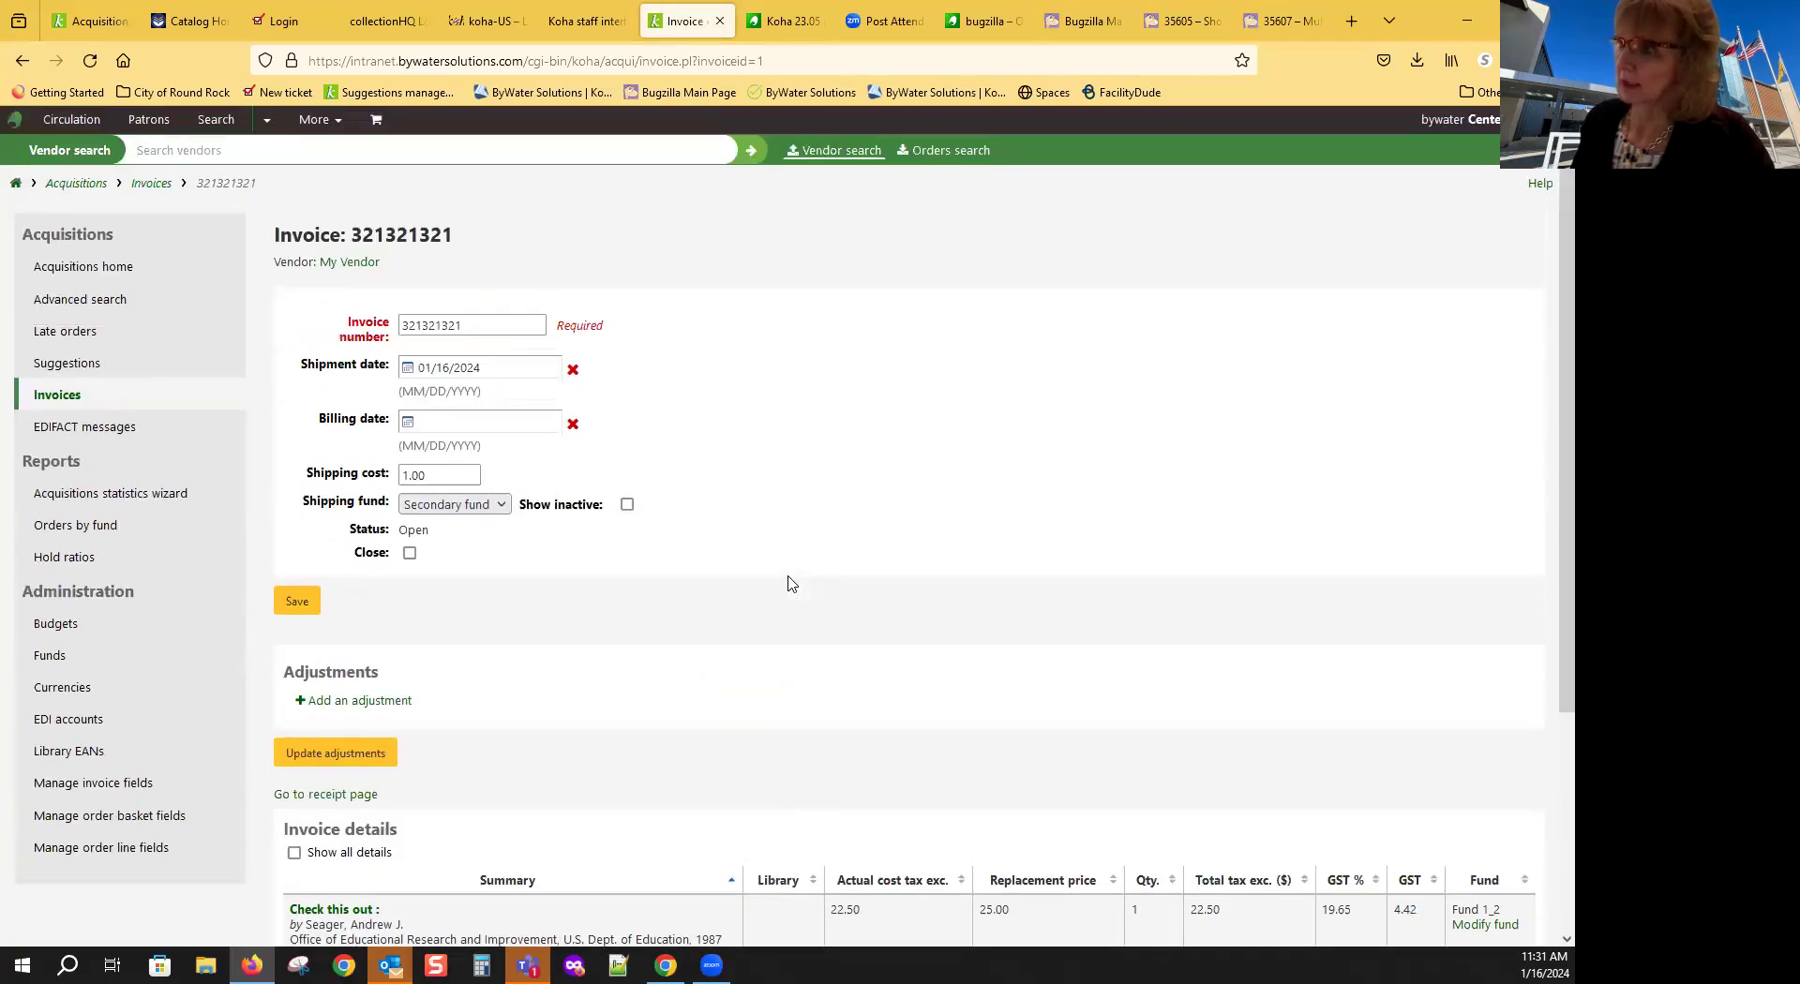
pyautogui.scroll(-3, 790, 583)
pyautogui.scroll(1, 790, 591)
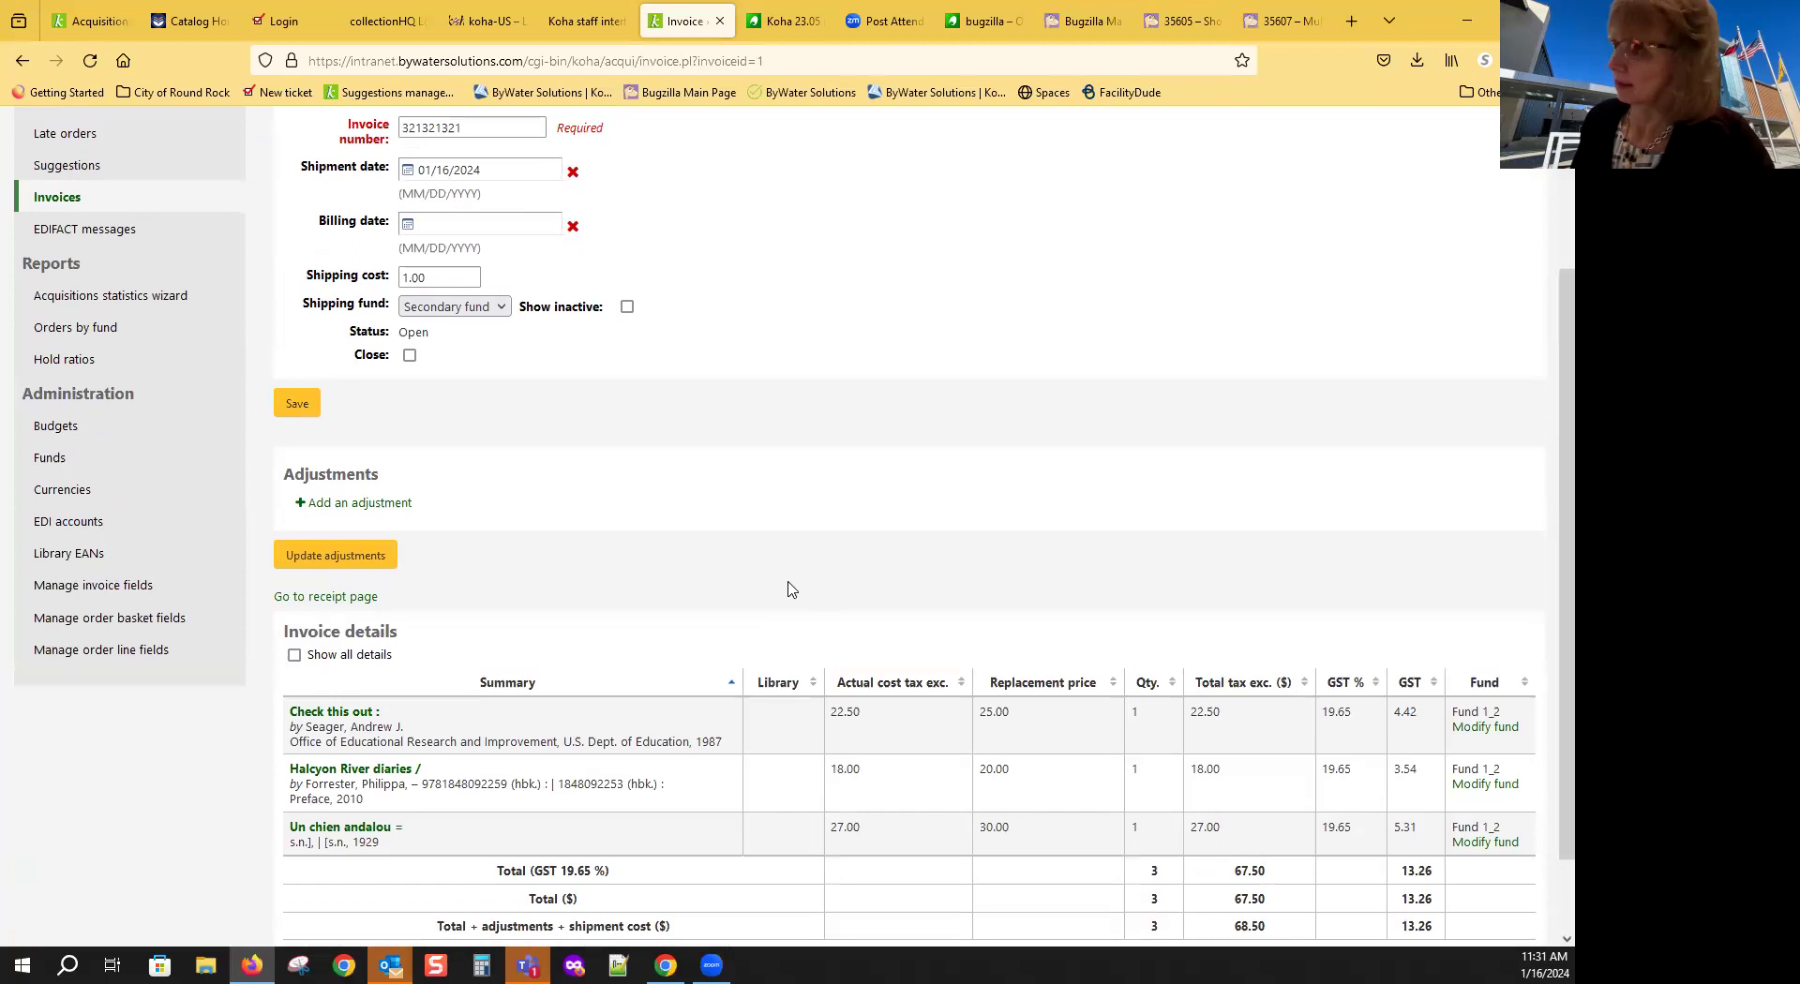
pyautogui.scroll(-1, 787, 594)
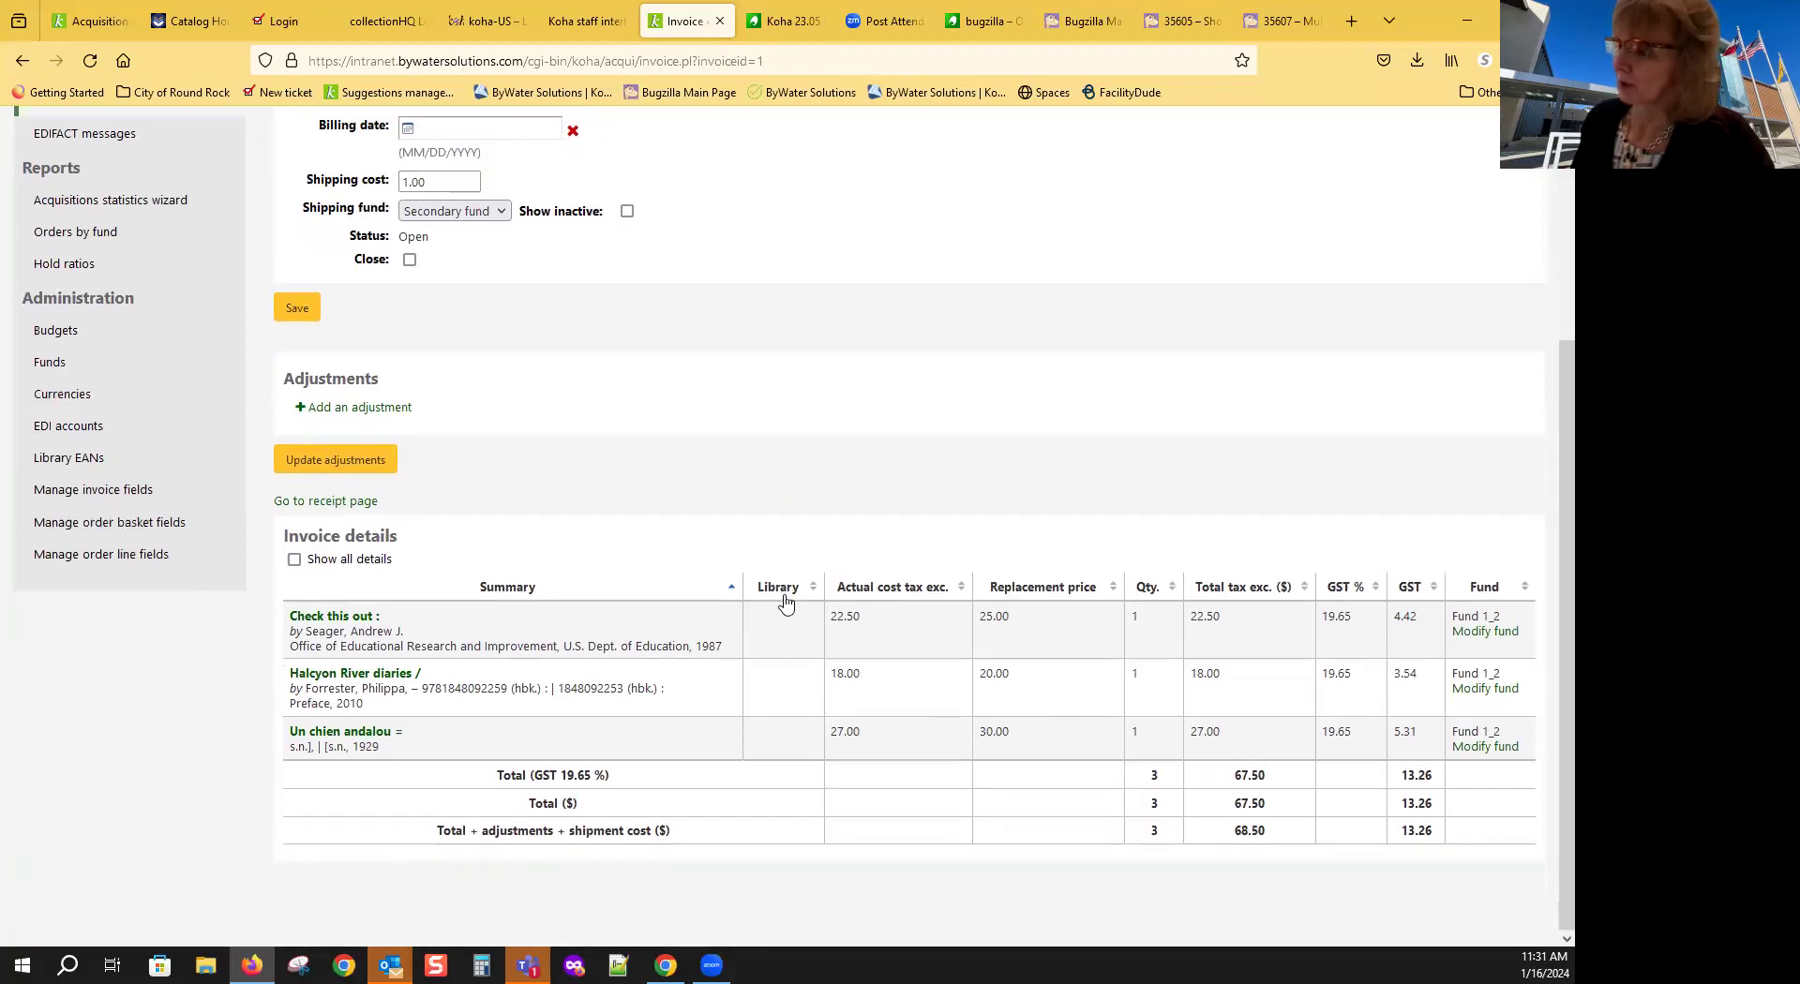
pyautogui.scroll(2, 786, 606)
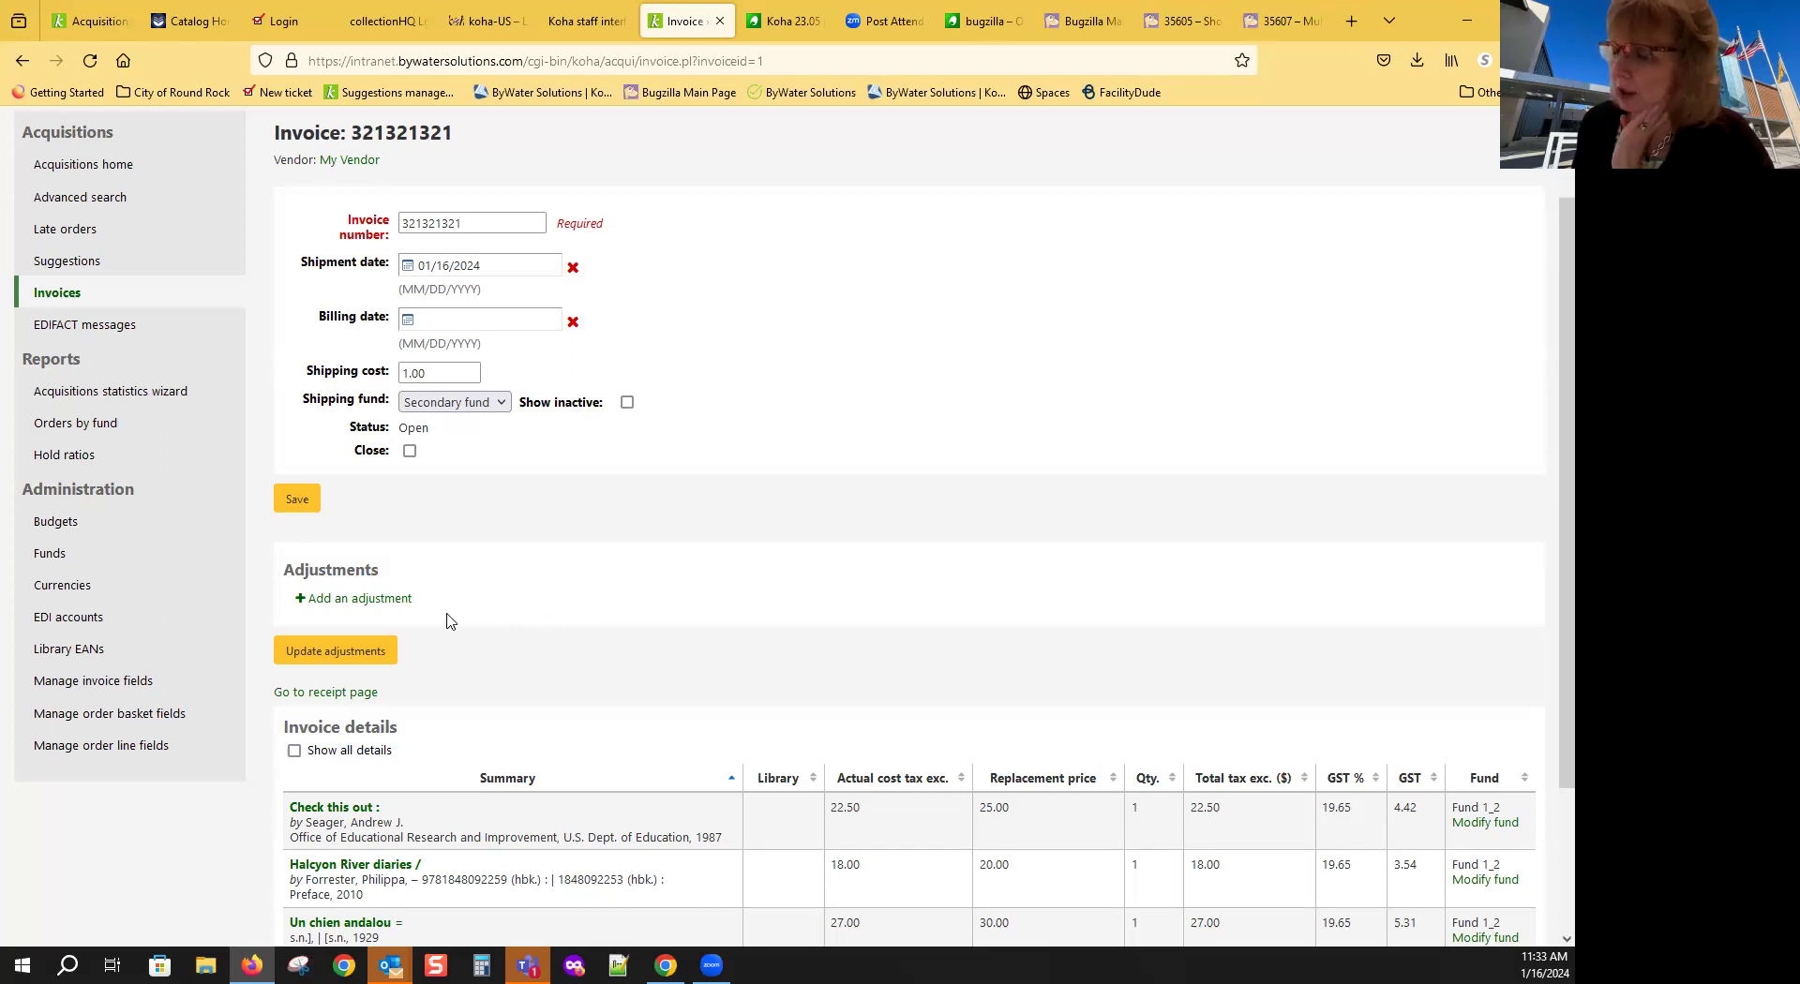
# Step: Move between the invoices search and invoice 321321321, then reach Acquisitions home showing Fund 1_2 spent 80.76
pyautogui.click(66, 294)
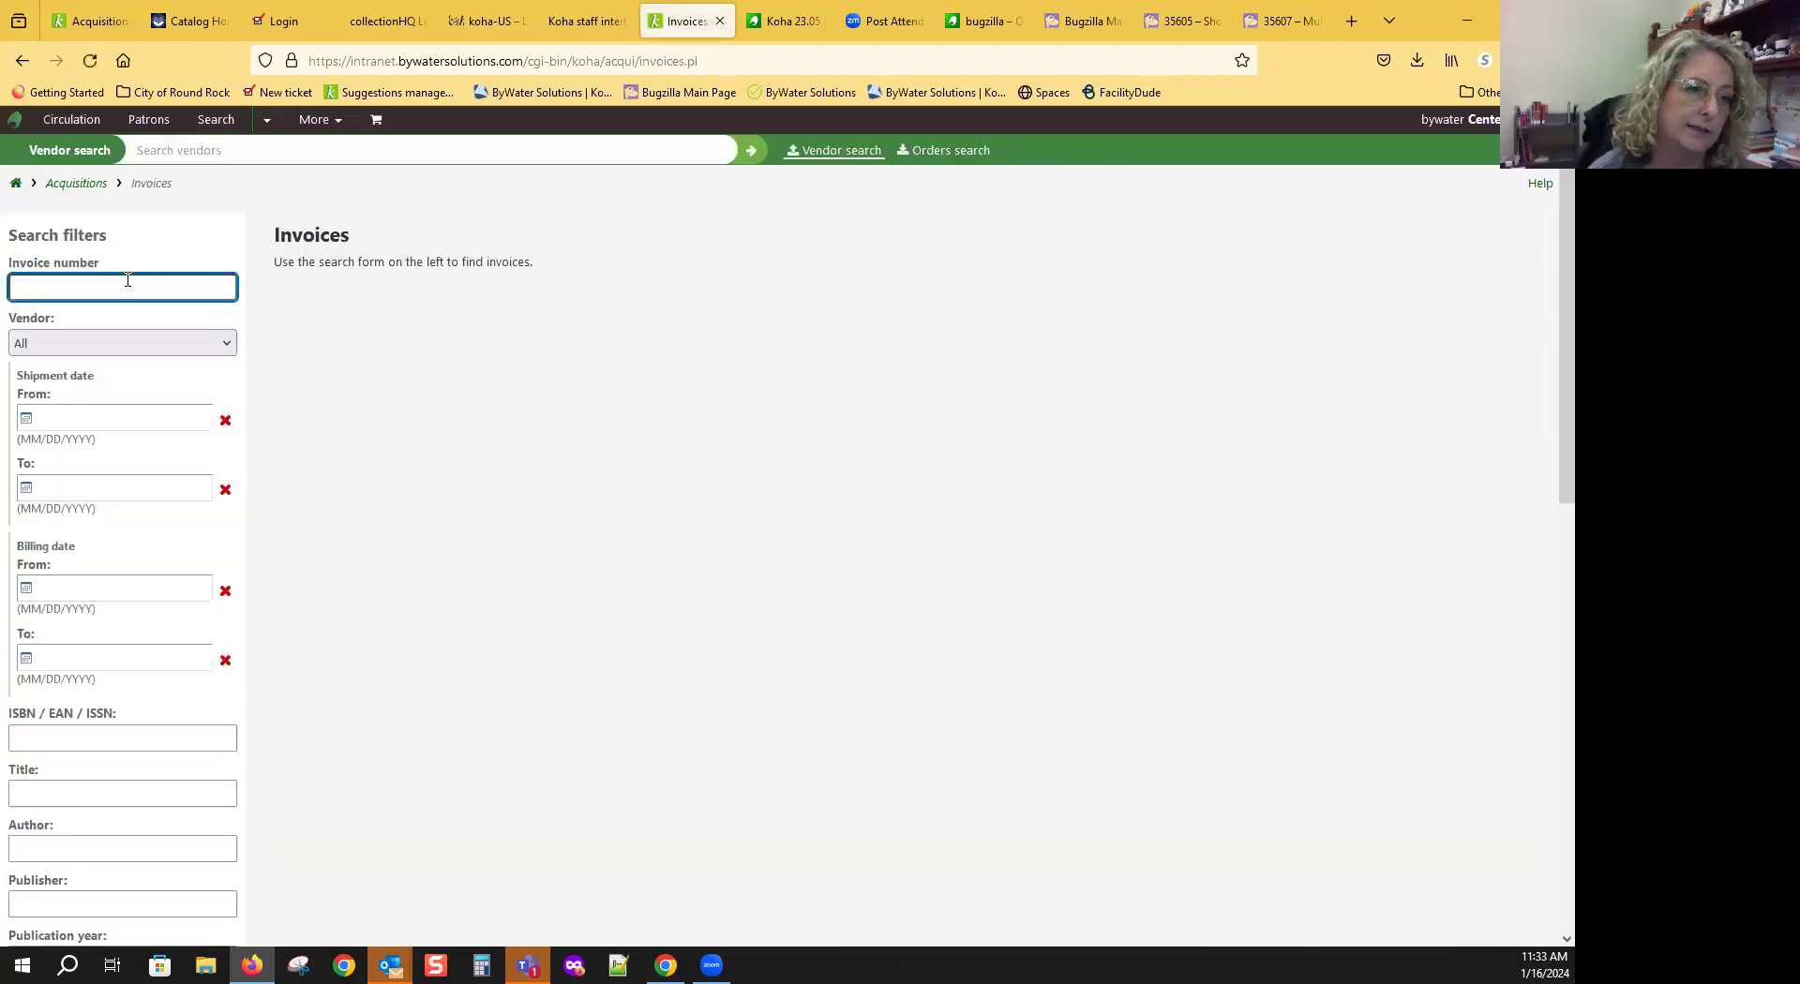
pyautogui.click(18, 61)
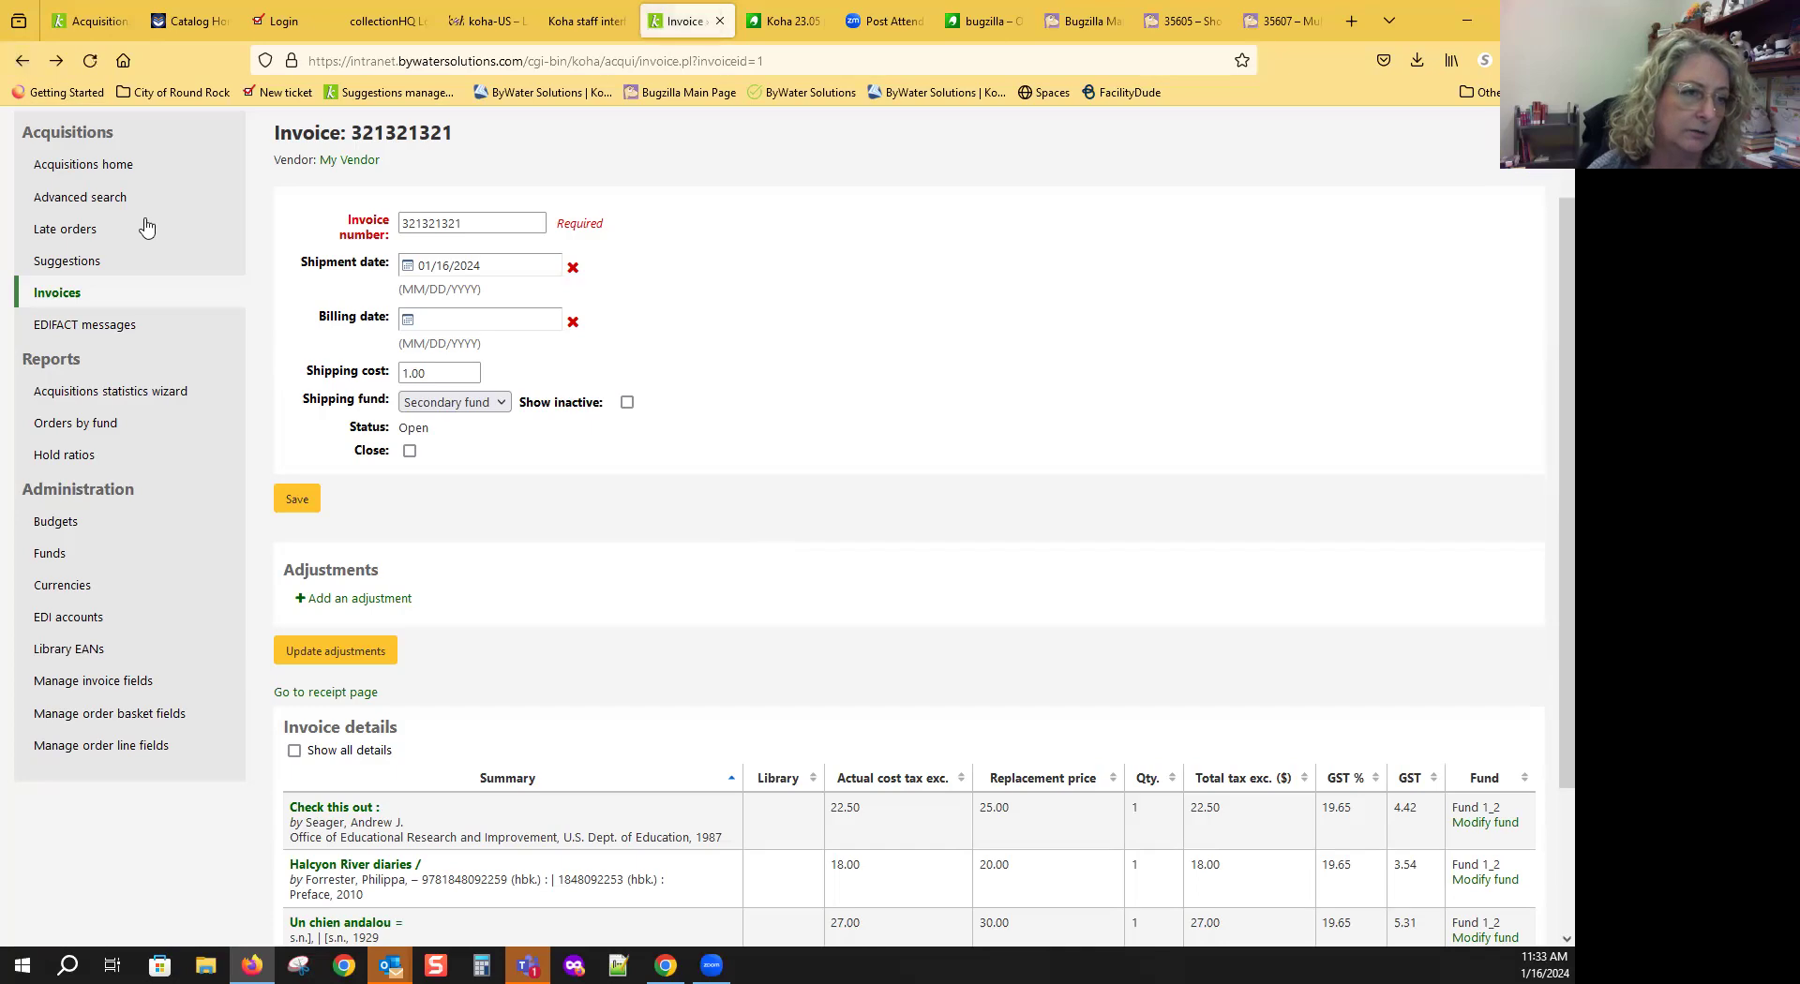
pyautogui.click(108, 293)
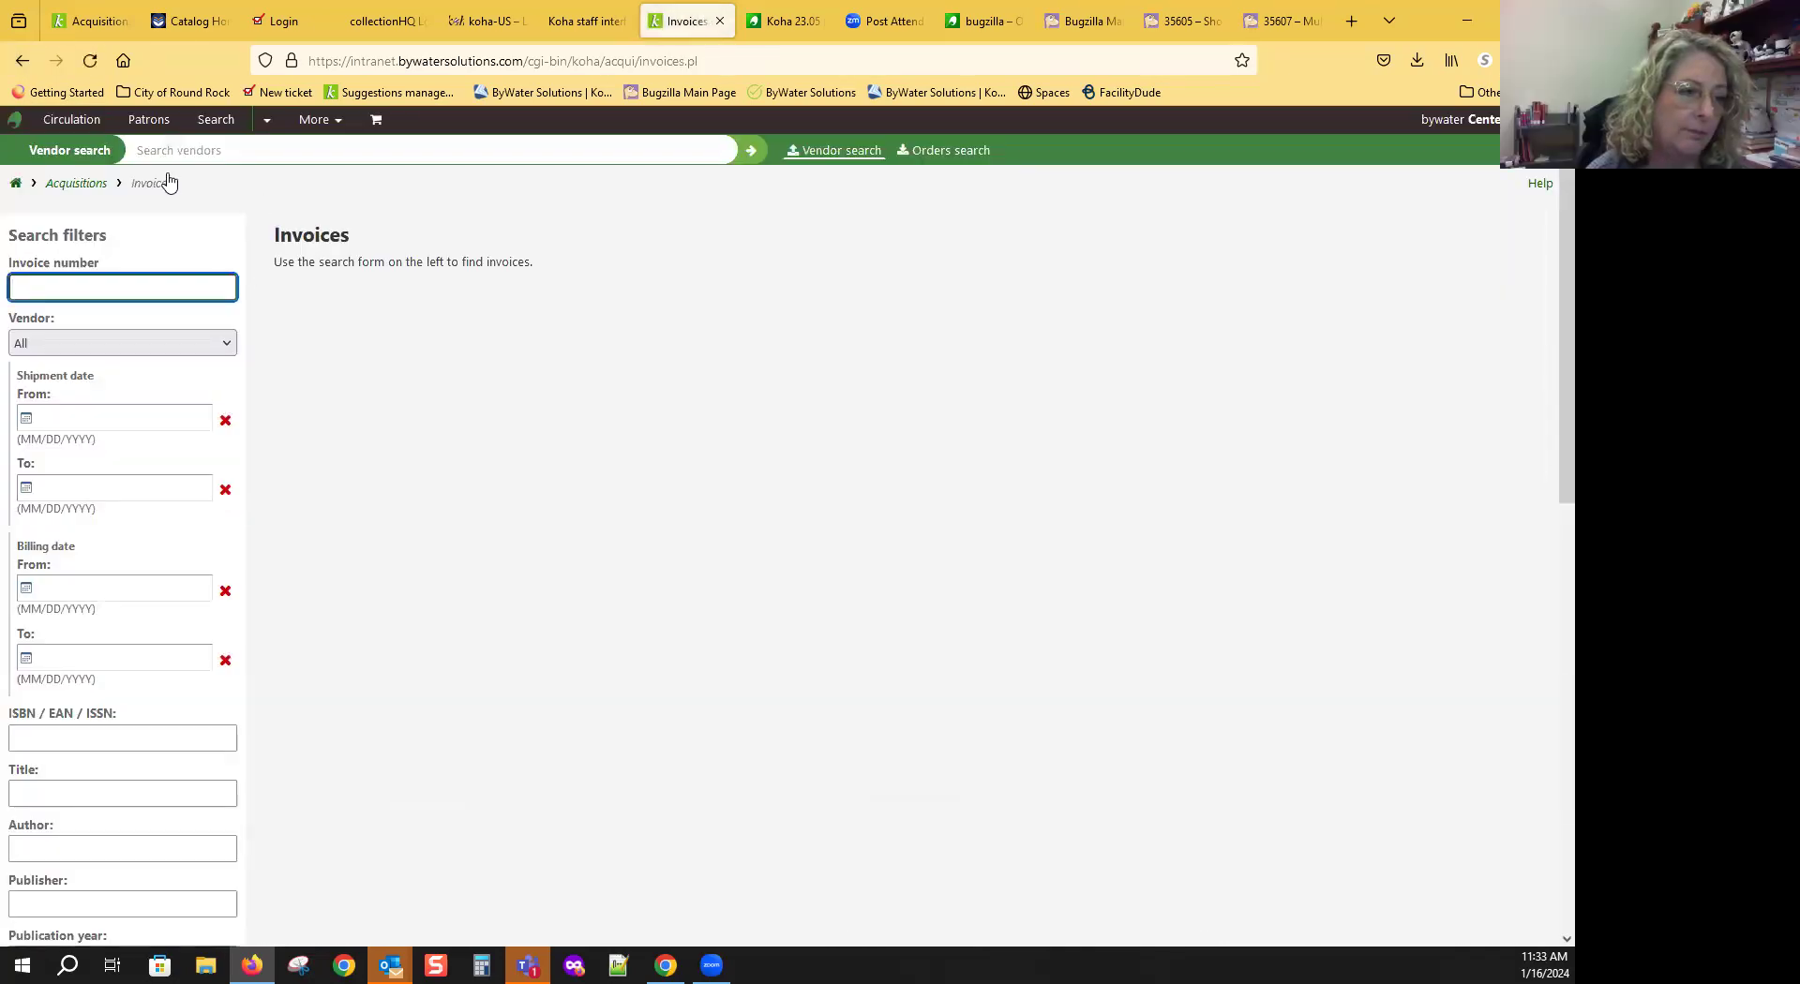
pyautogui.click(21, 61)
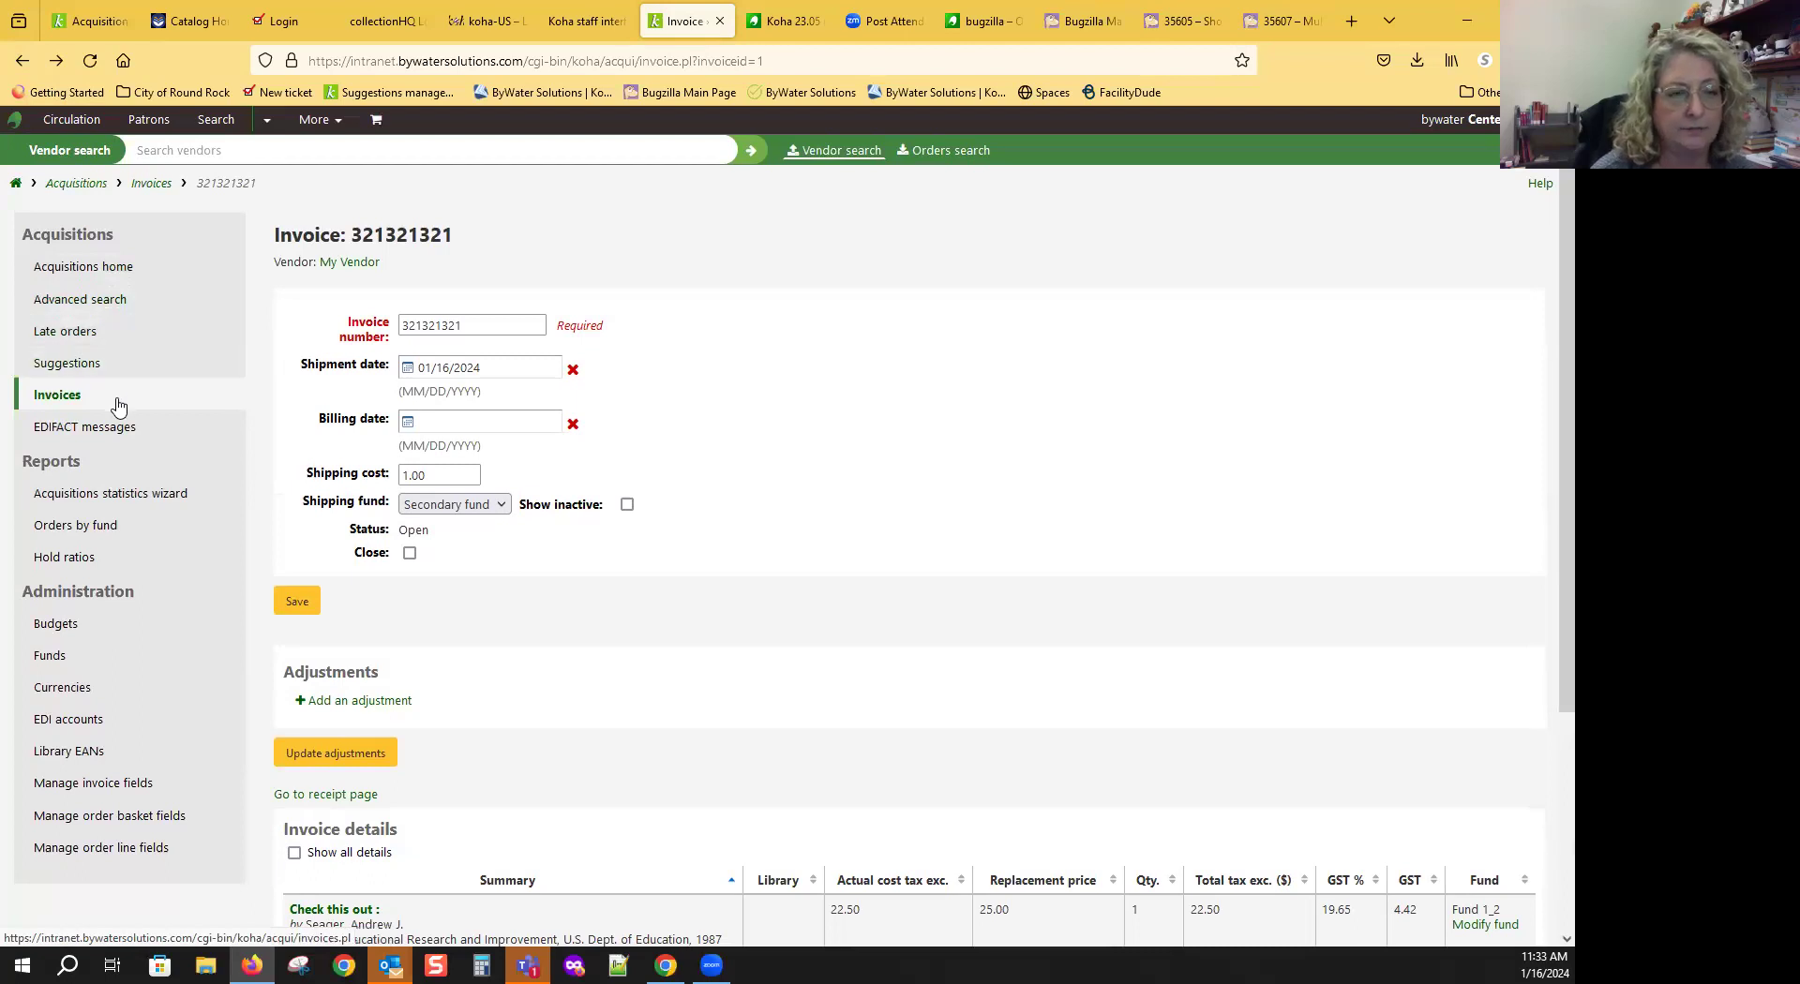
pyautogui.click(120, 268)
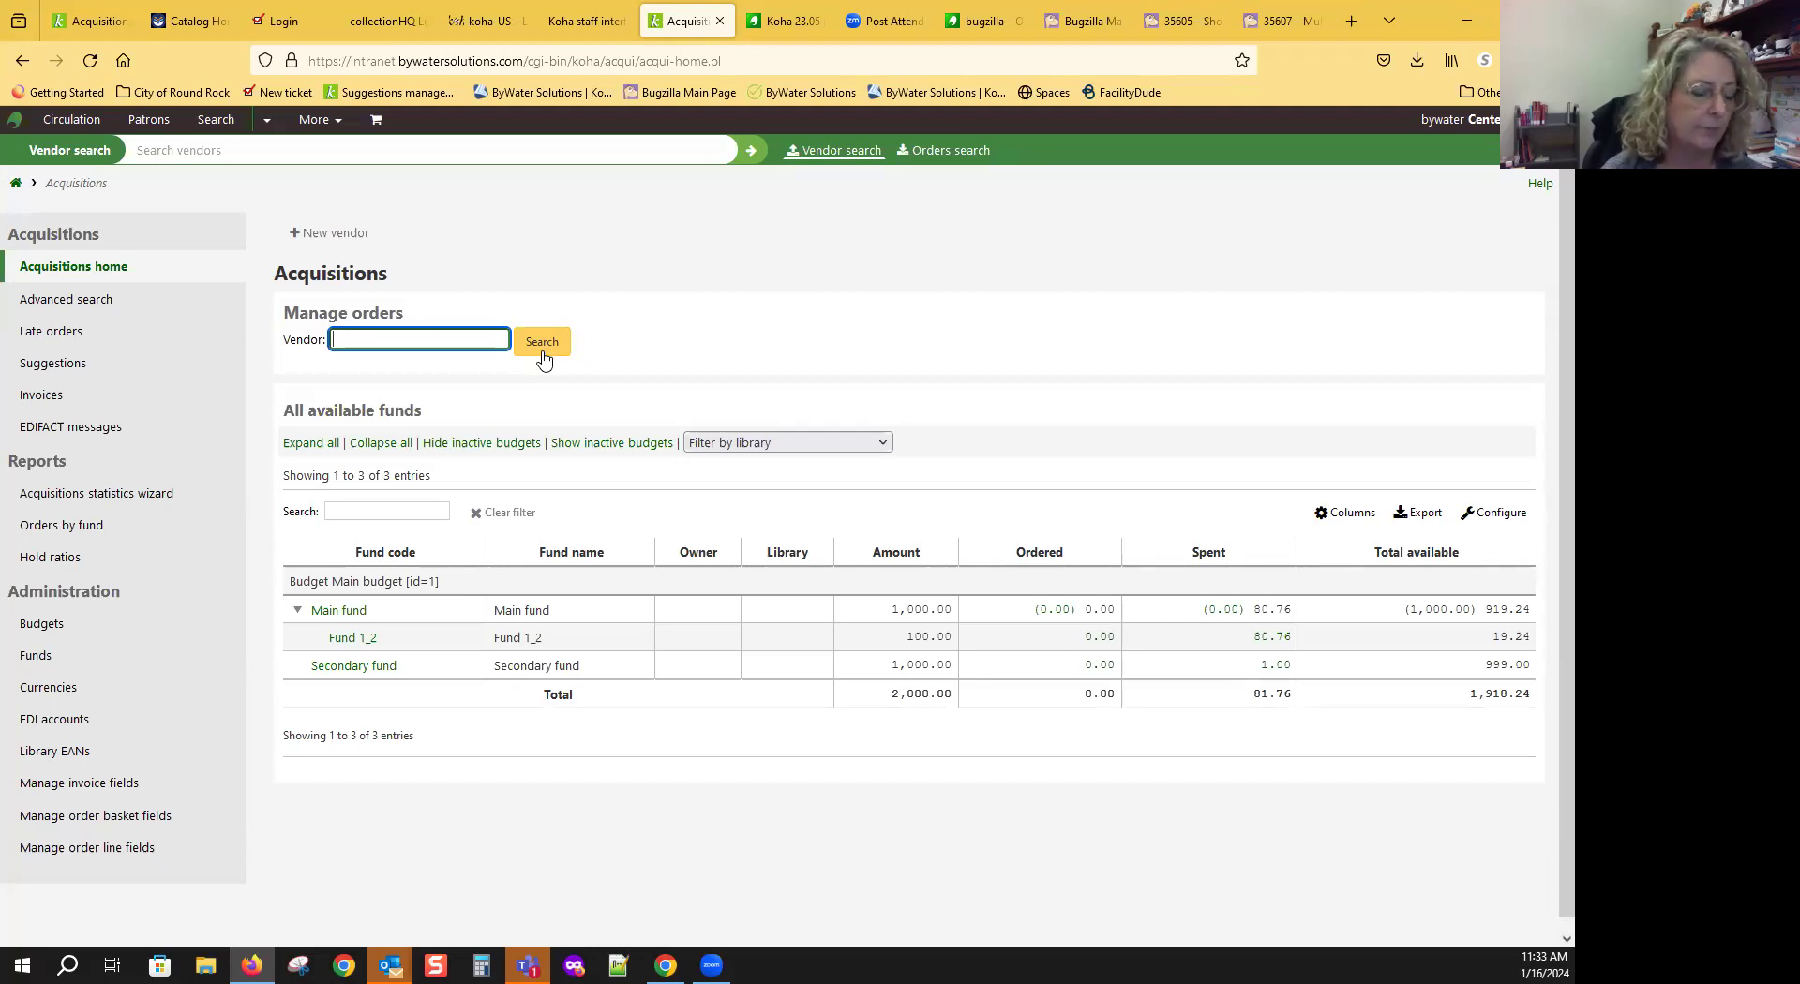
# Step: Search for the vendor 'my vendor' and list all its baskets, including the closed My Basket
pyautogui.write('my')
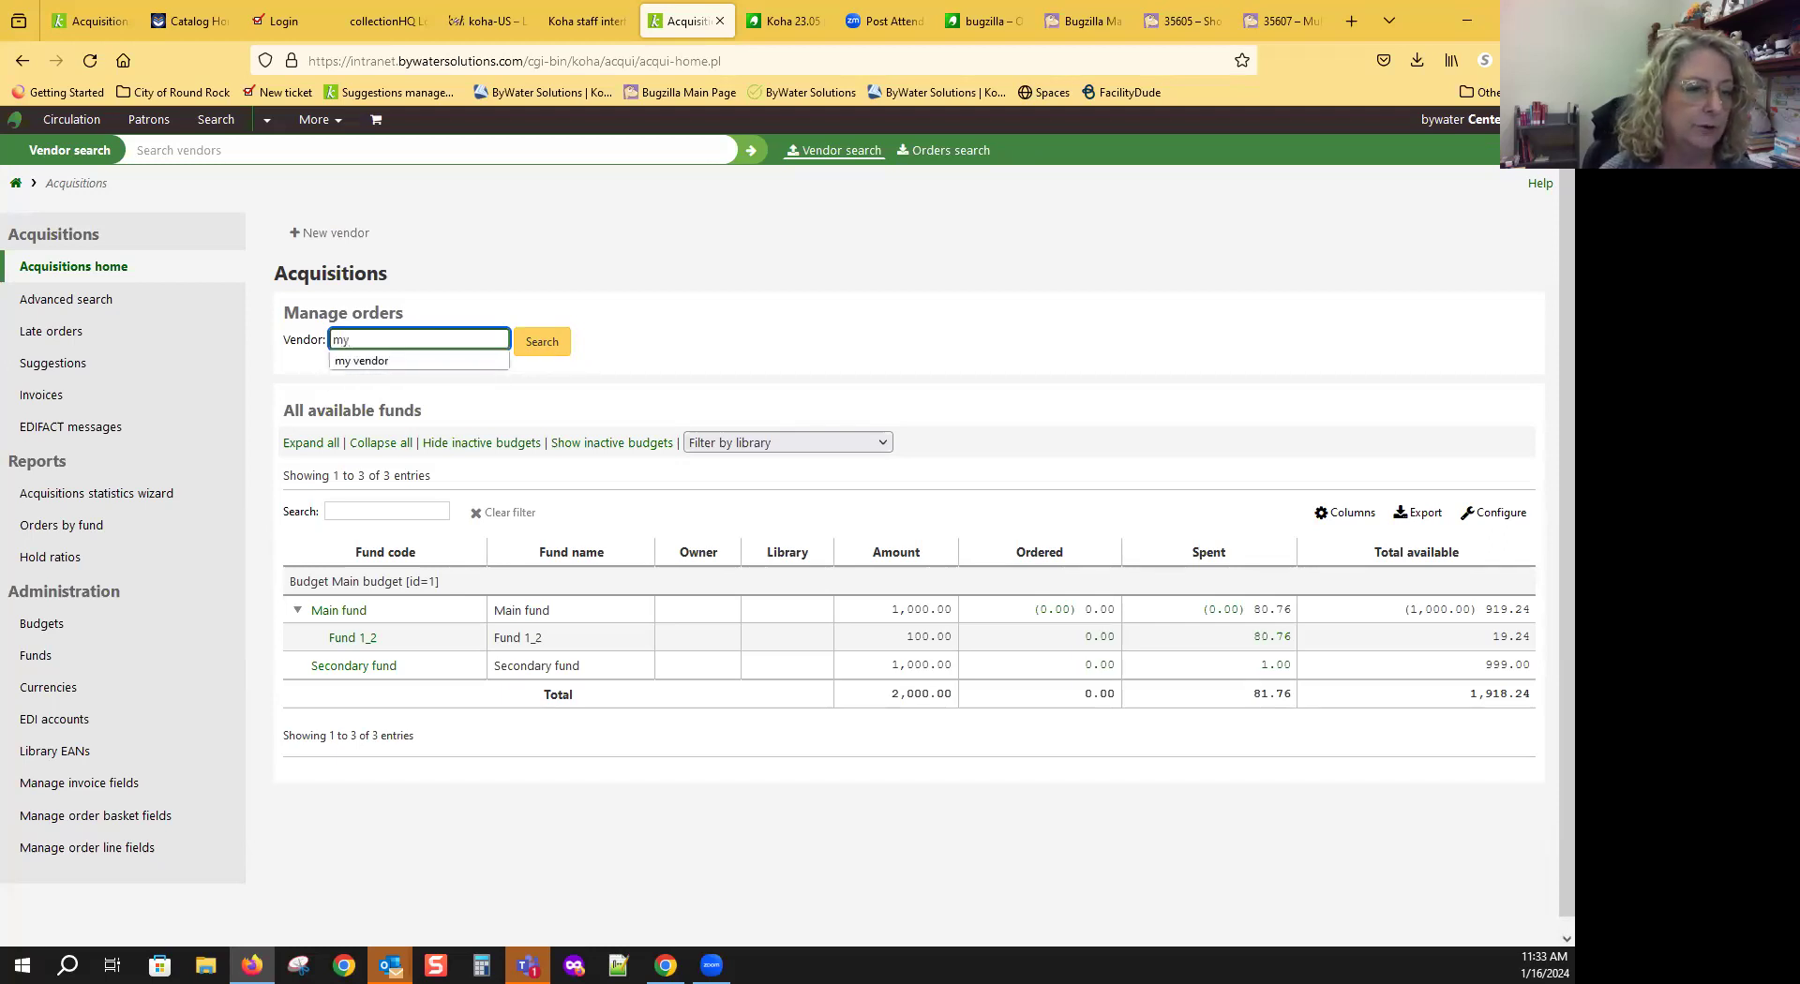
pyautogui.write(' vendor')
pyautogui.click(542, 347)
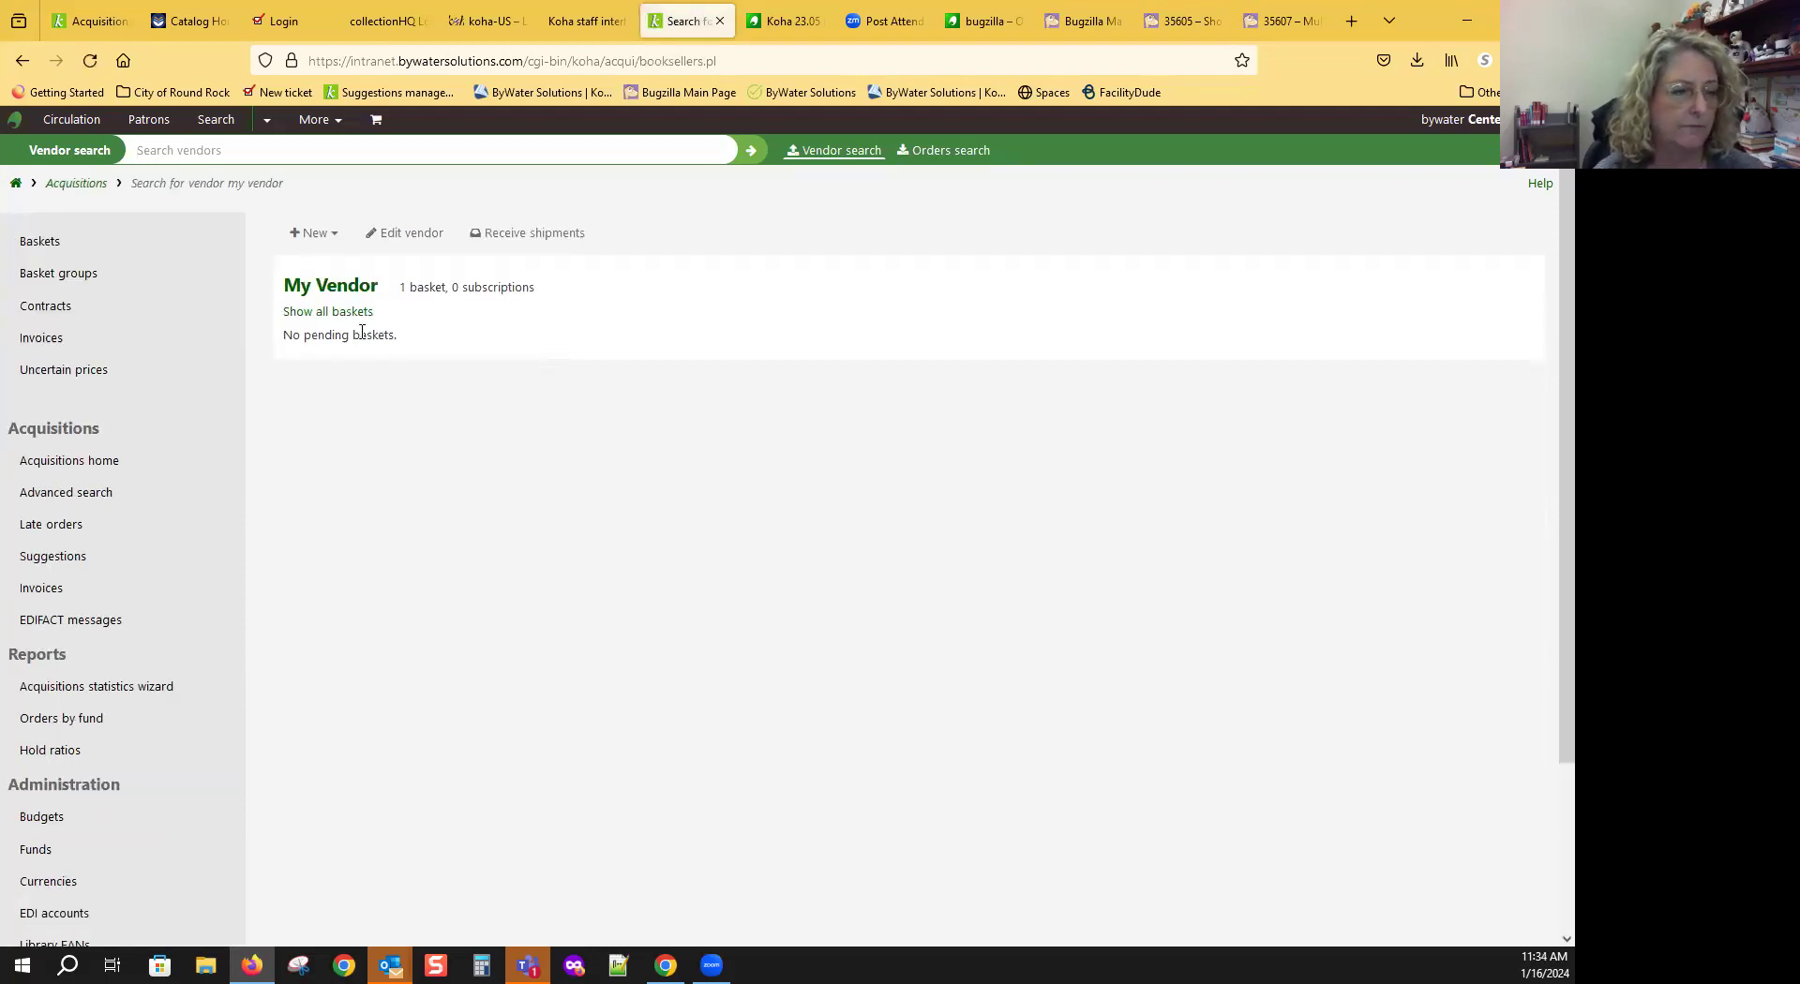
pyautogui.click(348, 316)
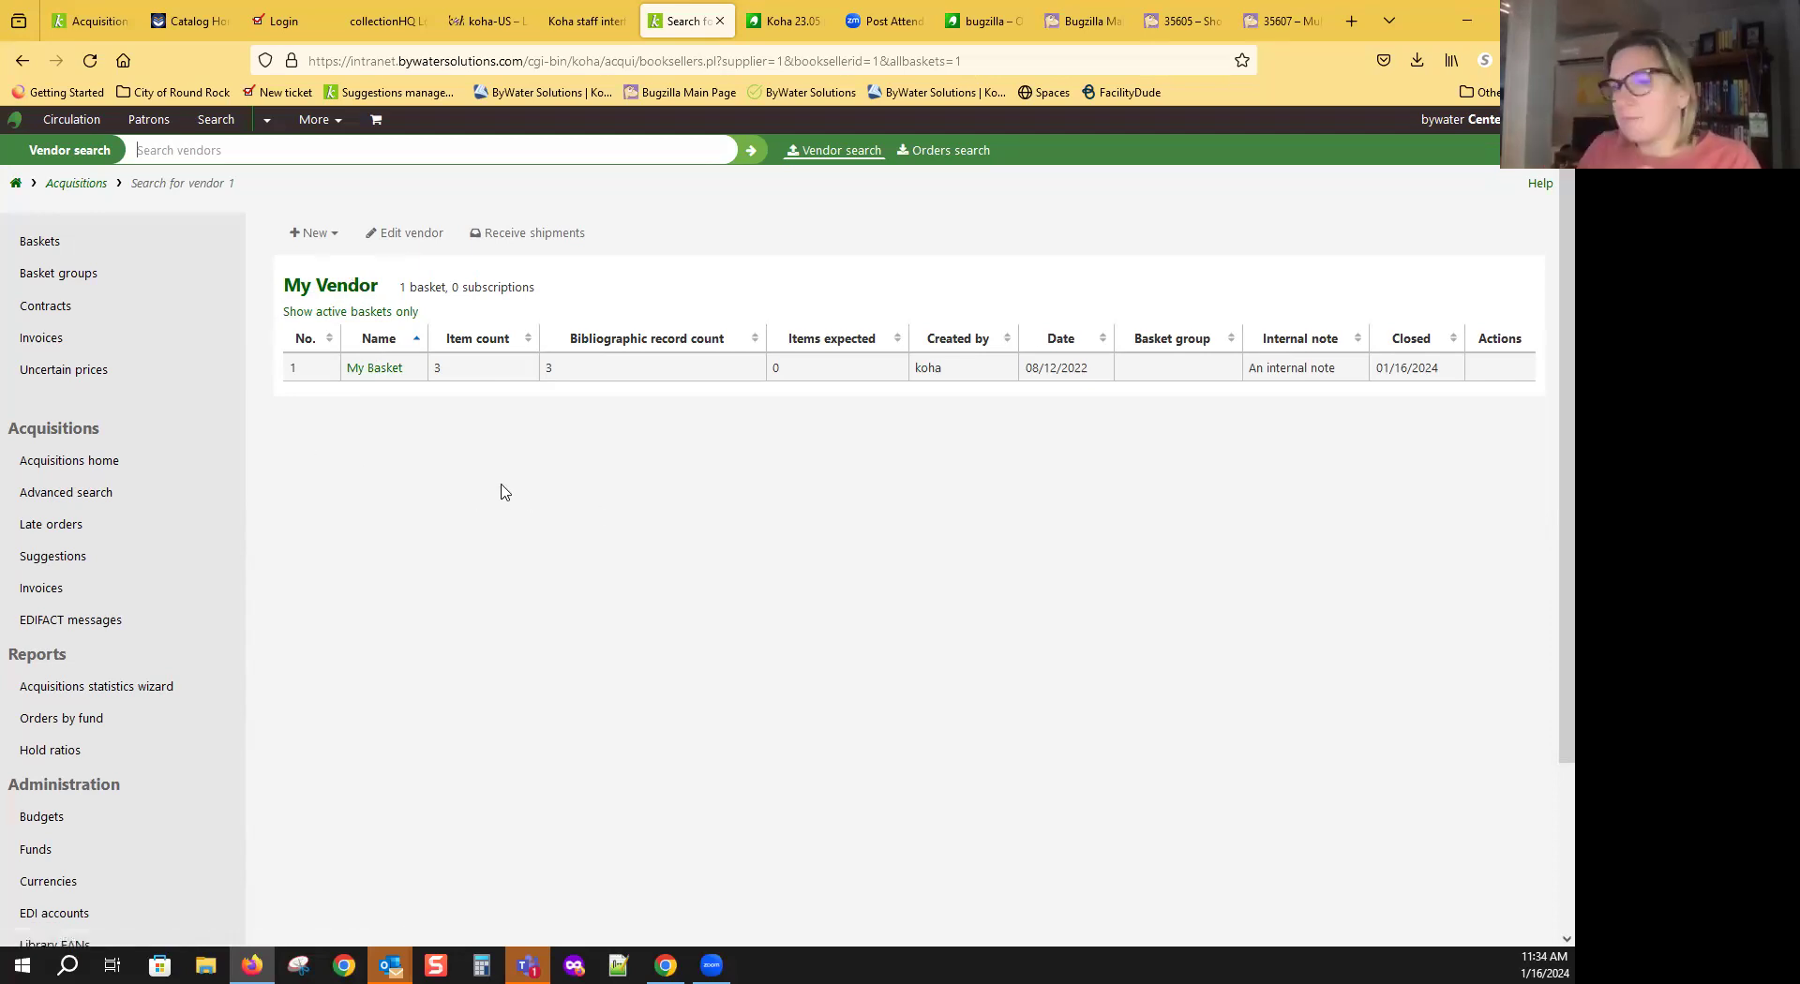
# Step: Open Receive shipments for My Vendor to see the 321321321 shipment with 3 items
pyautogui.click(537, 242)
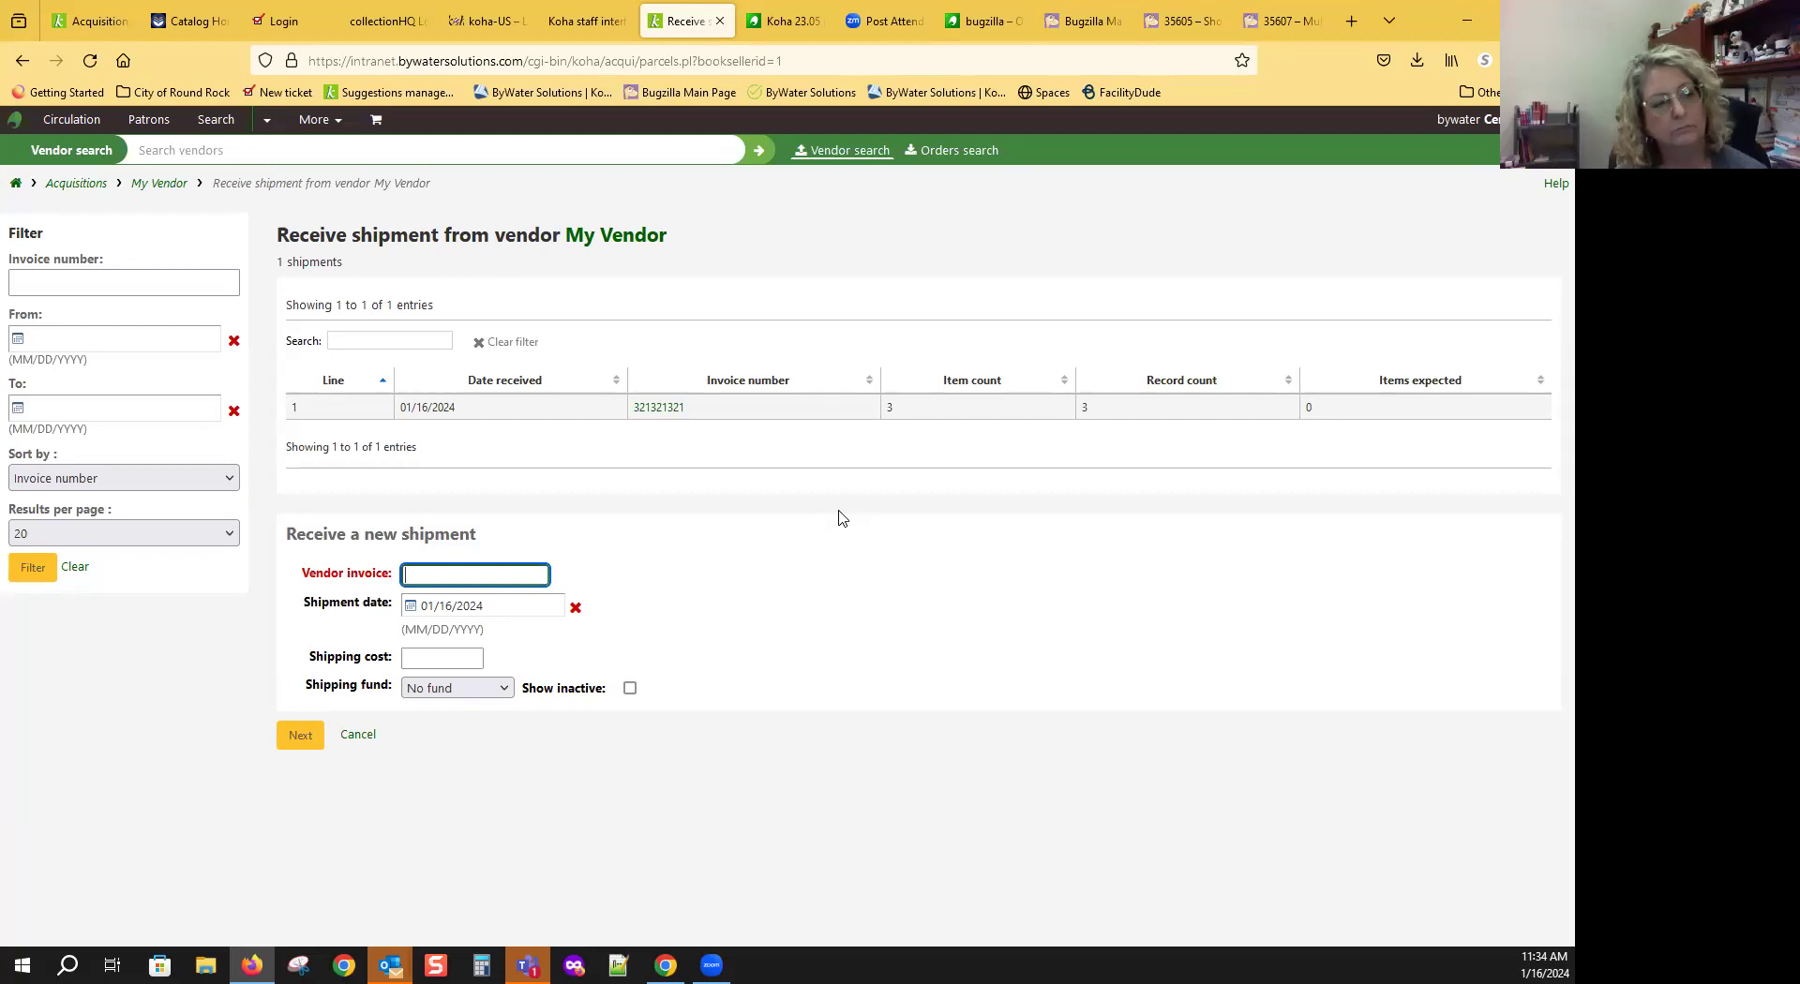
# Step: Go back to My Vendor's basket list showing the closed My Basket with 3 items
pyautogui.click(20, 62)
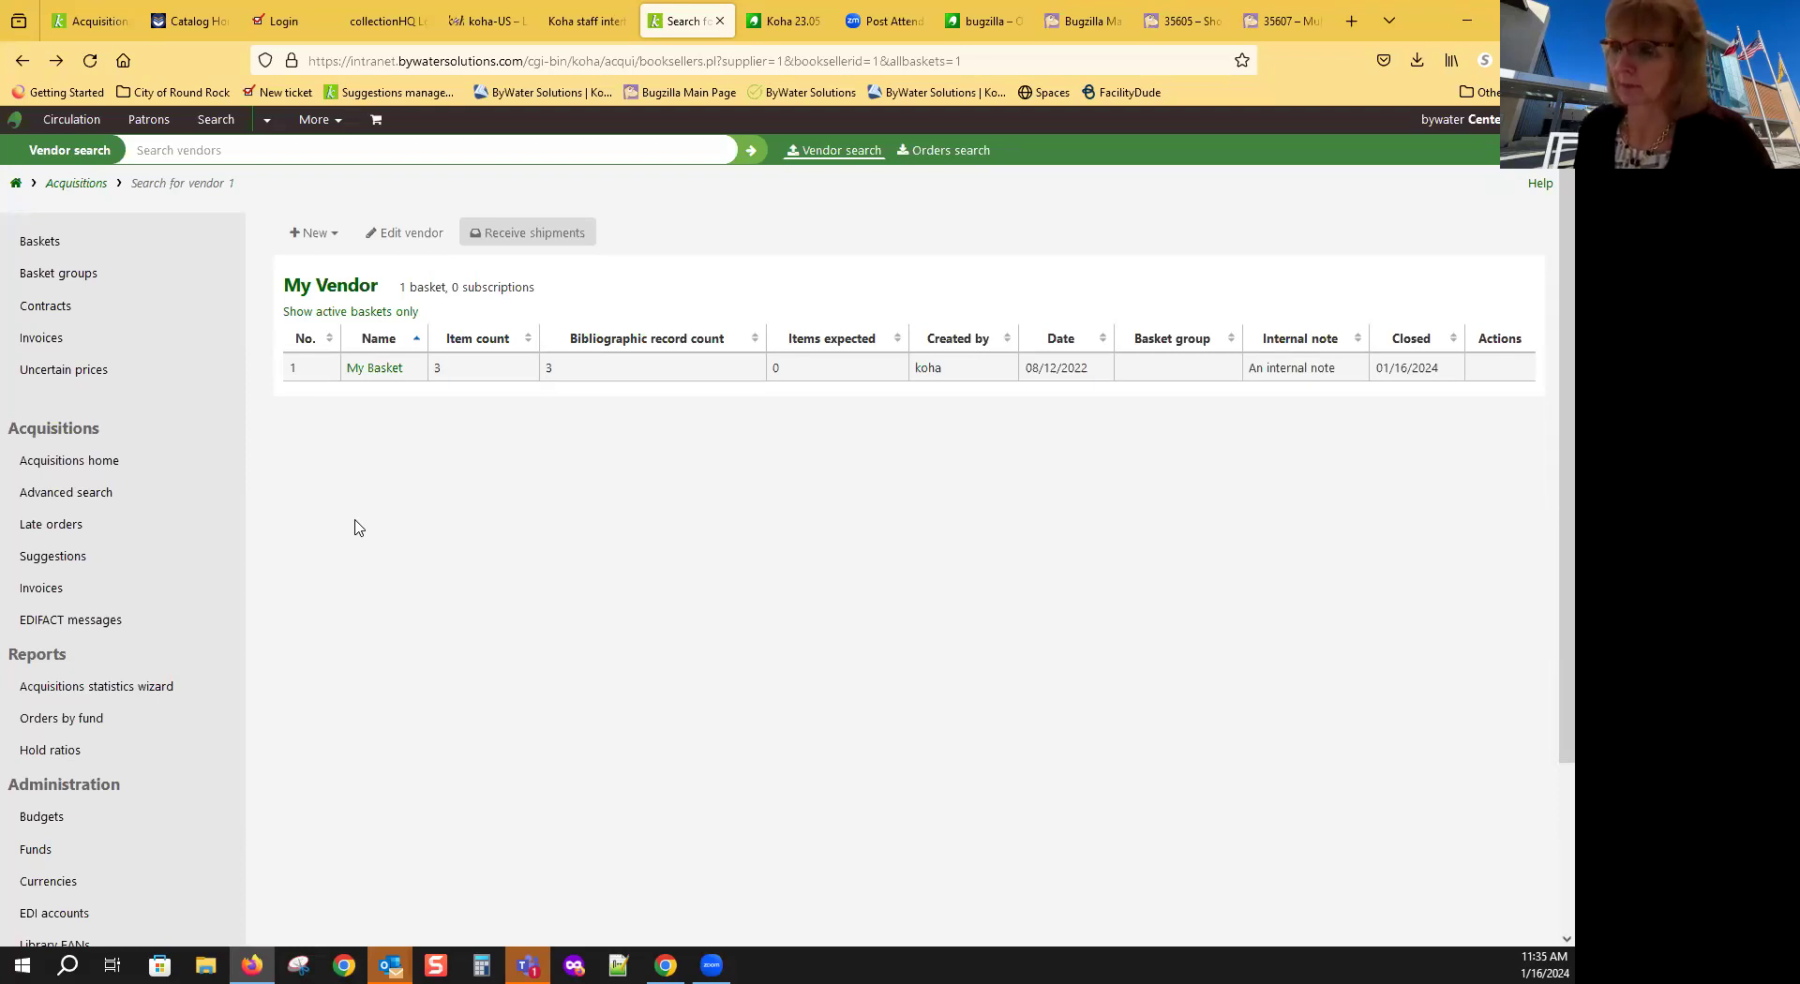
pyautogui.click(33, 531)
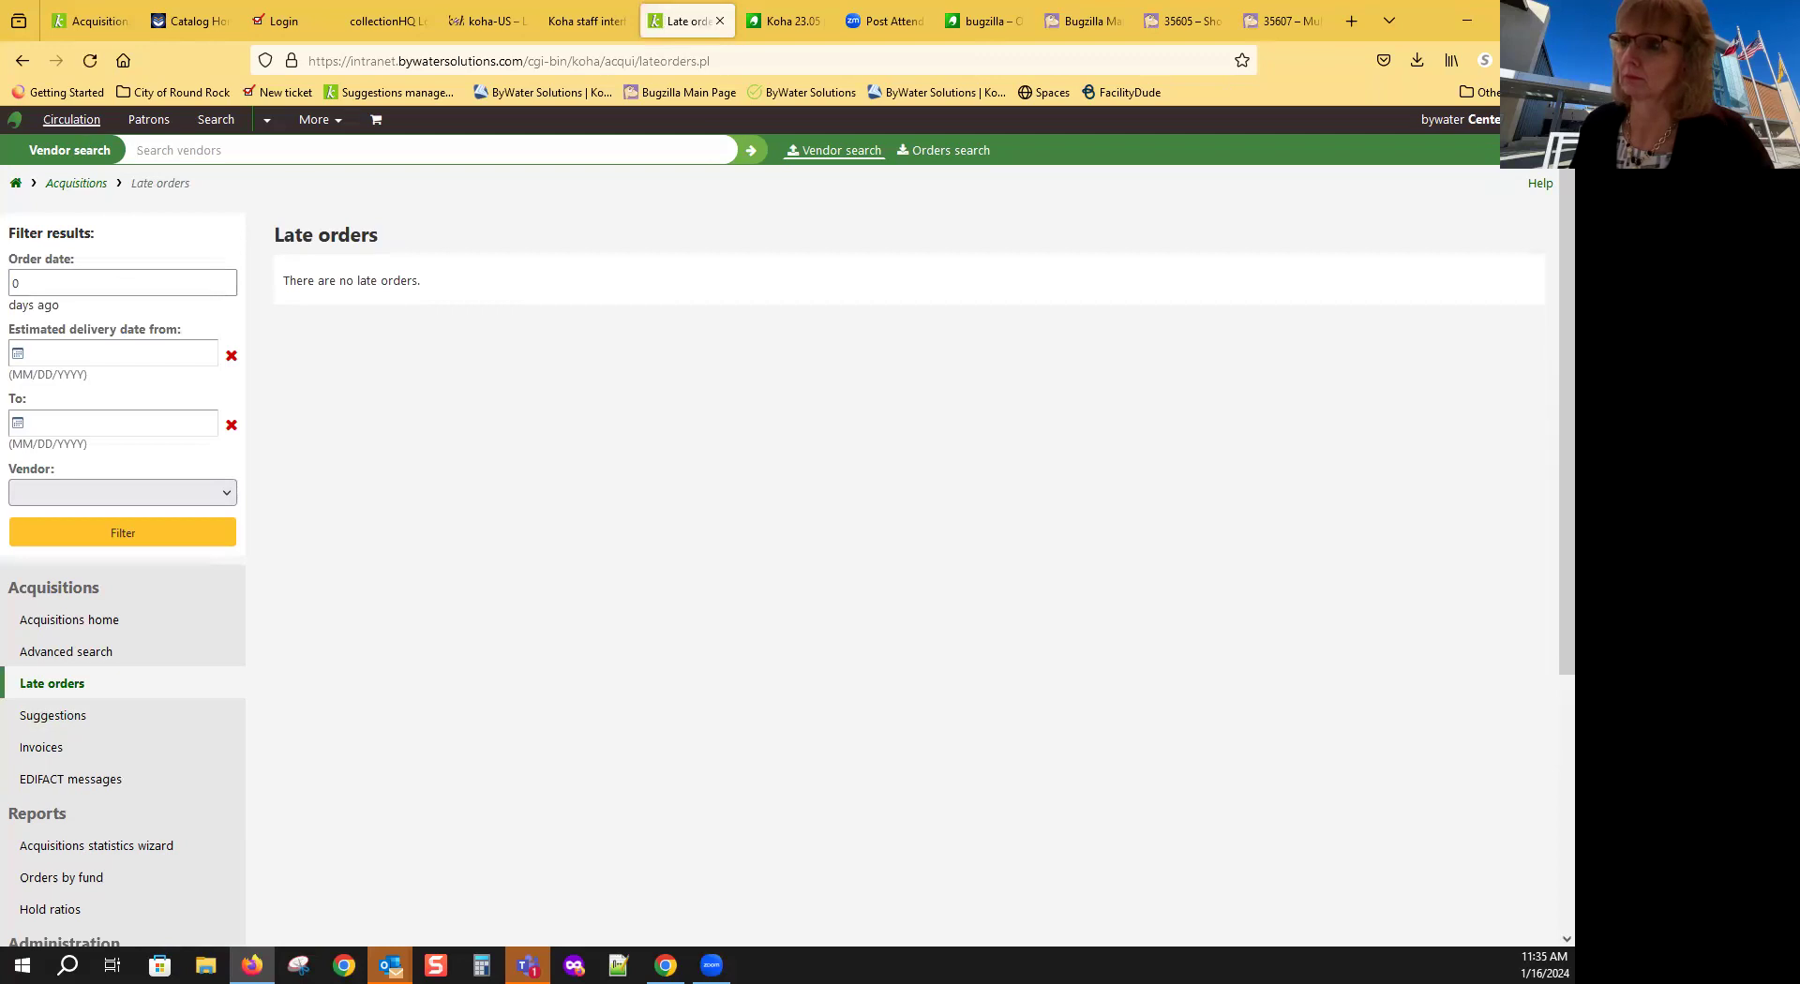
pyautogui.click(21, 61)
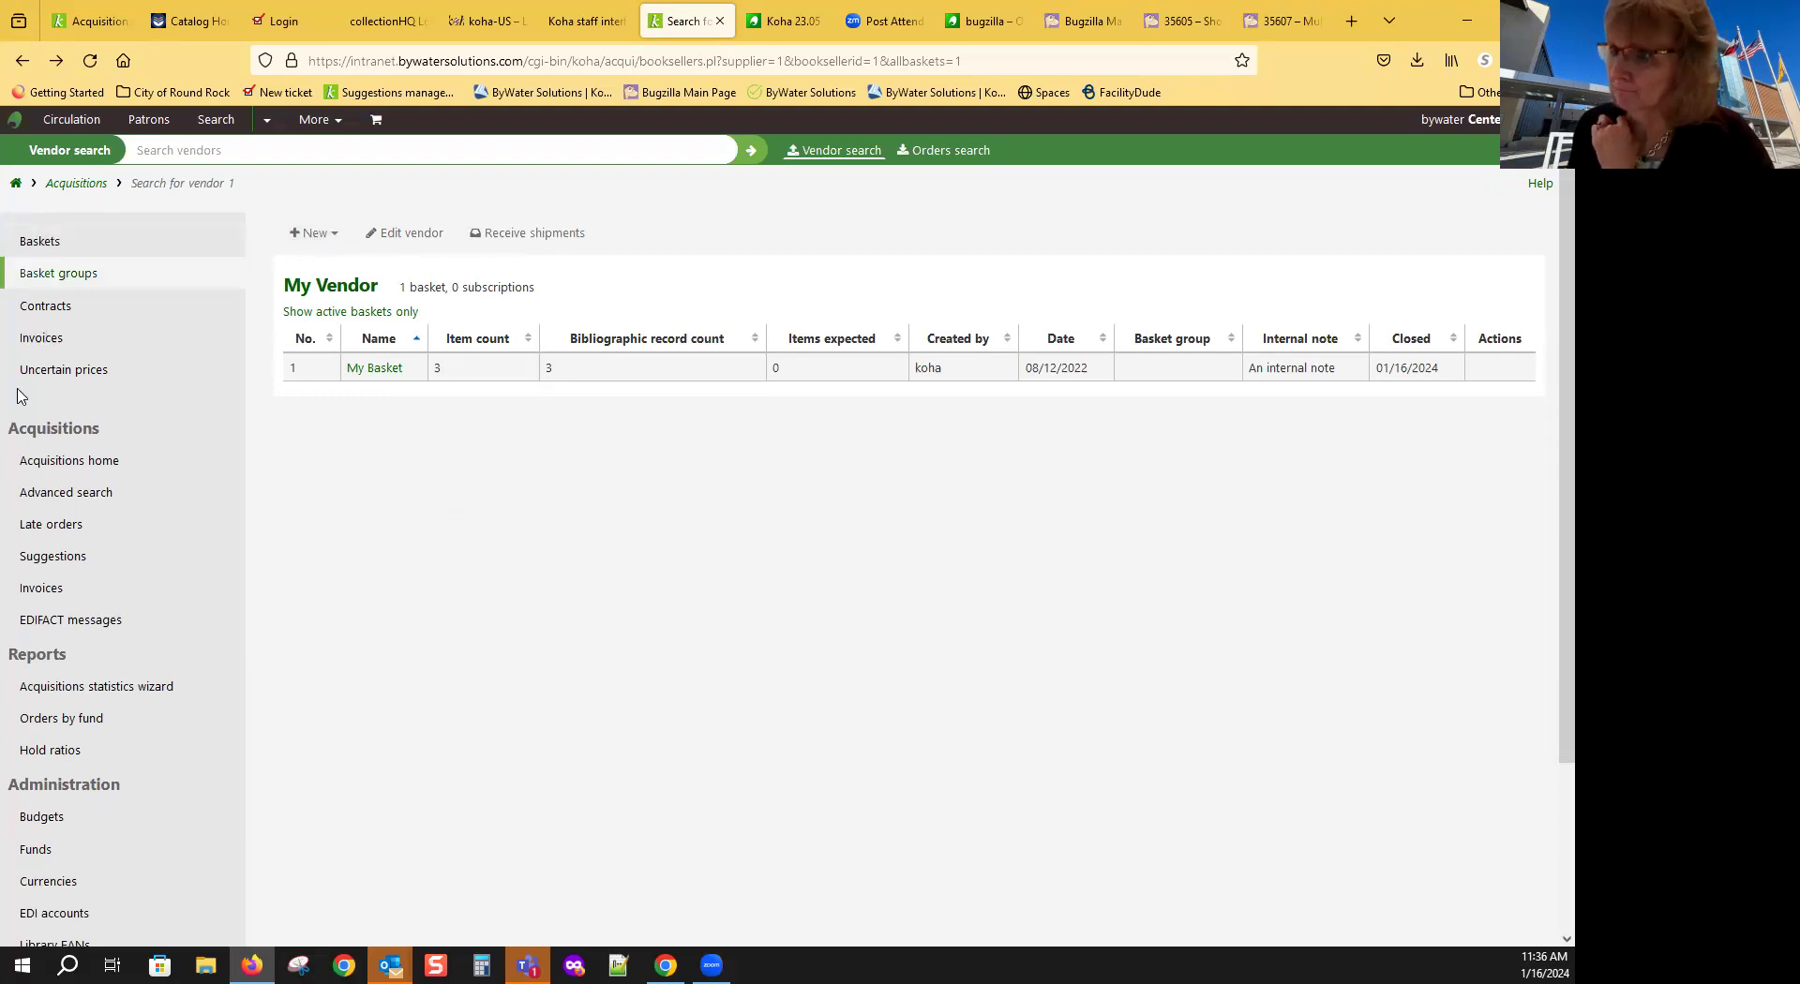
pyautogui.click(165, 473)
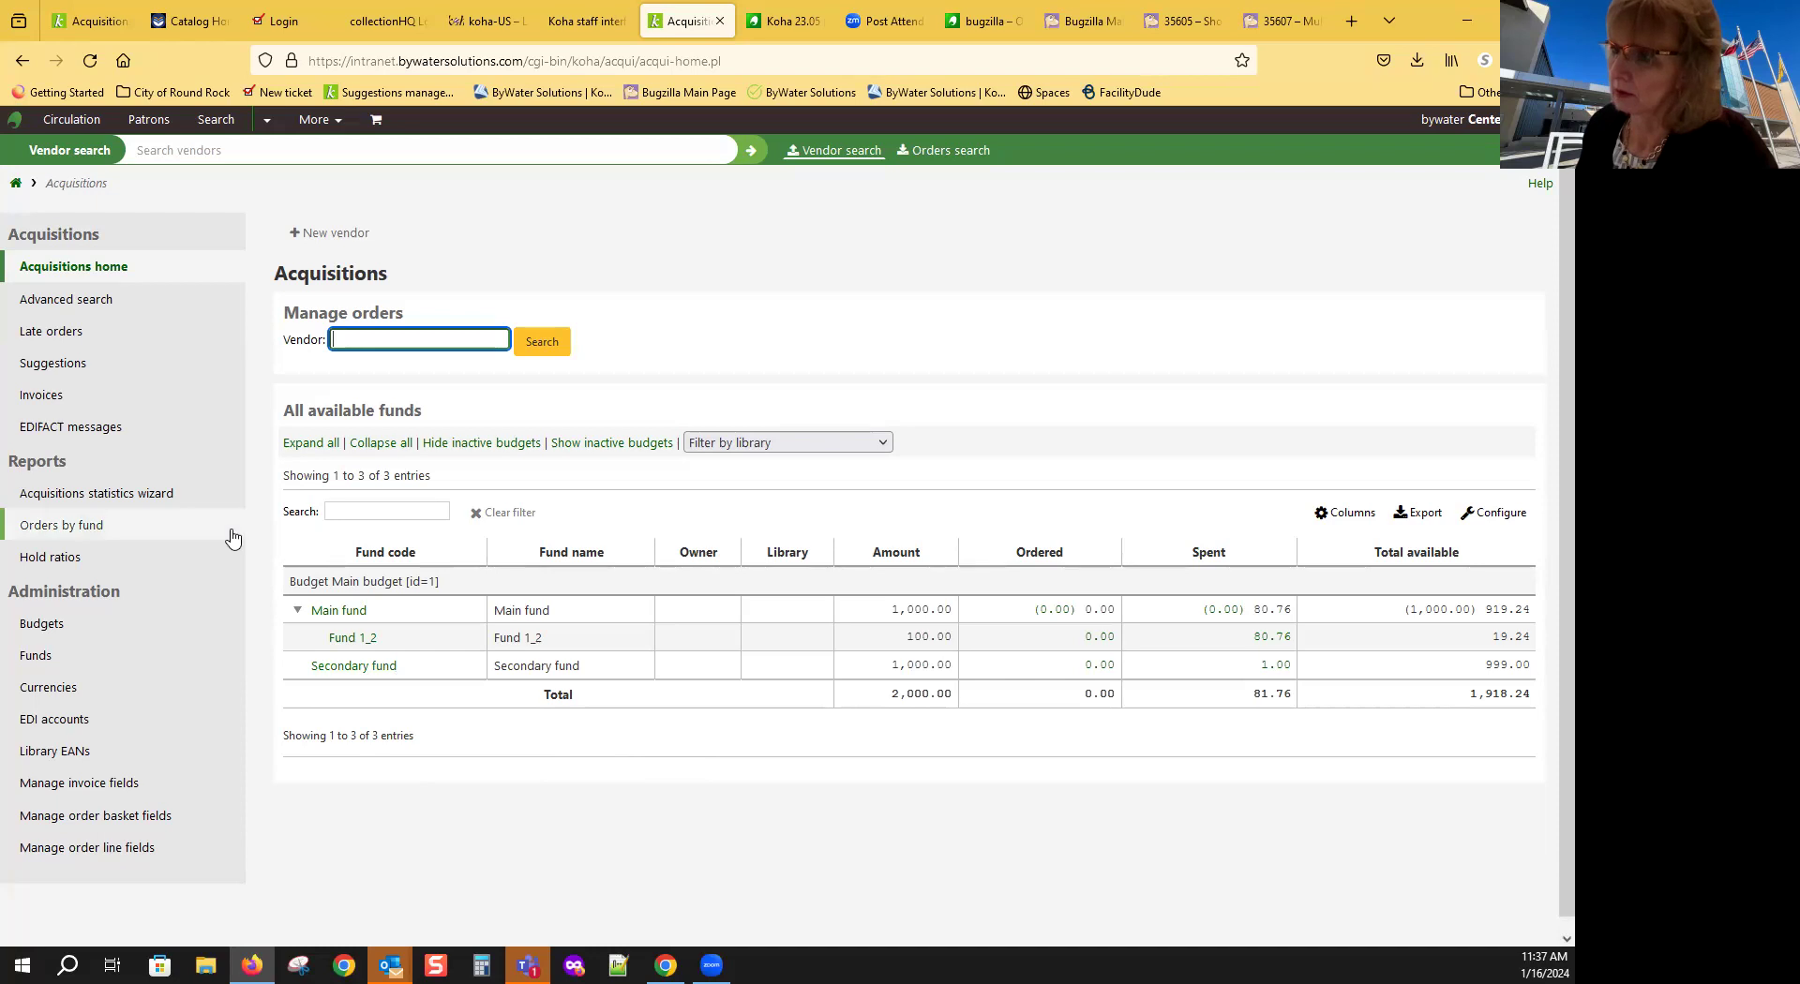
# Step: Open the Hold ratios report and place the cursor in the hold ratio value of 3
pyautogui.click(71, 562)
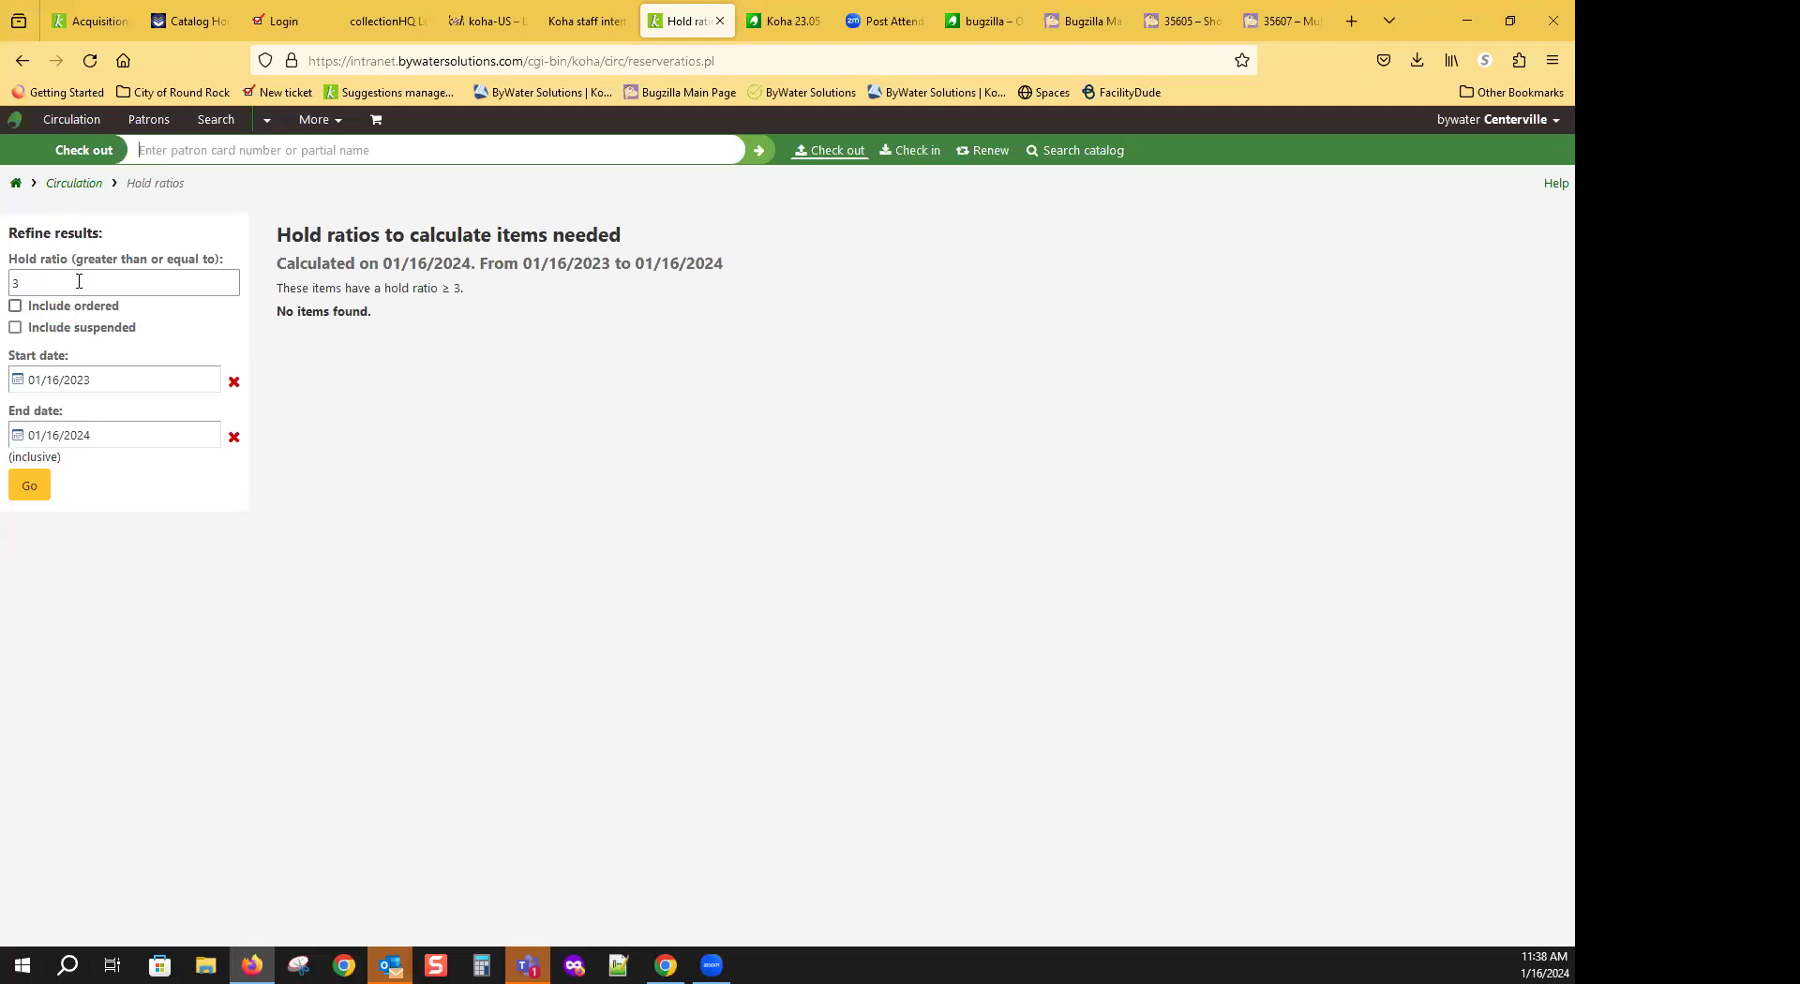
pyautogui.click(21, 283)
pyautogui.click(22, 284)
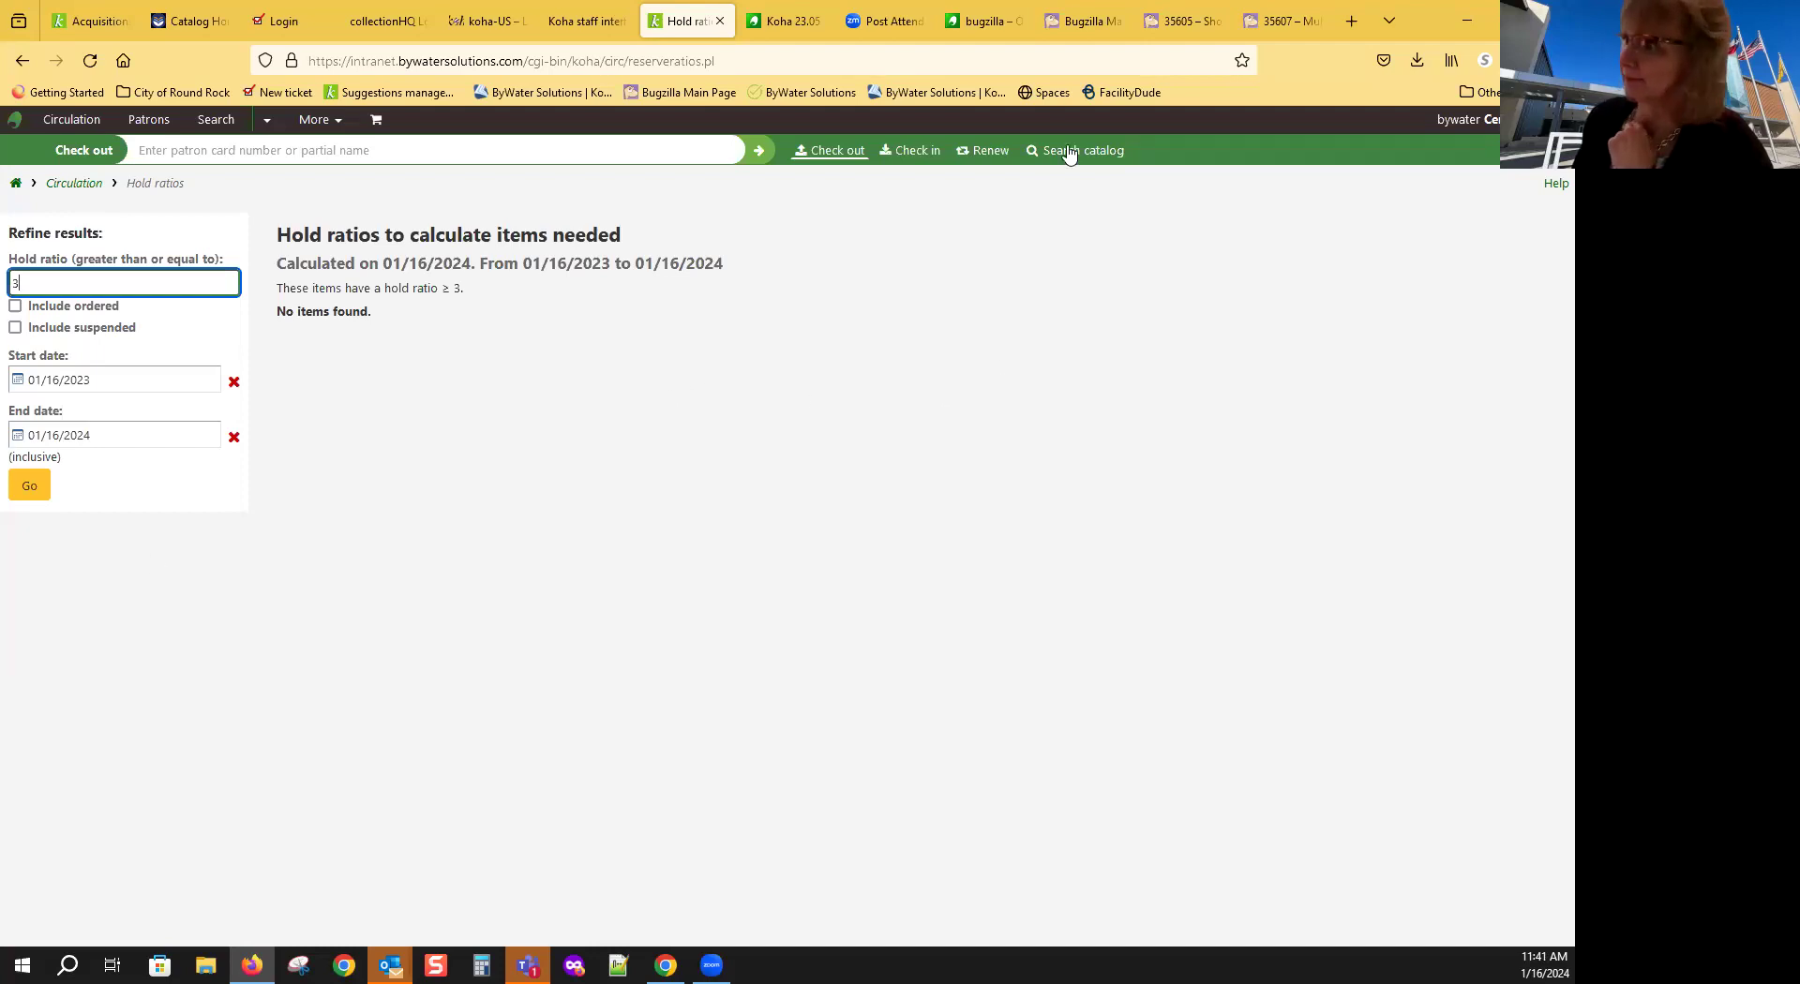
# Step: Switch to Bugzilla and look up bug 23208 with Quick Search
pyautogui.click(1085, 34)
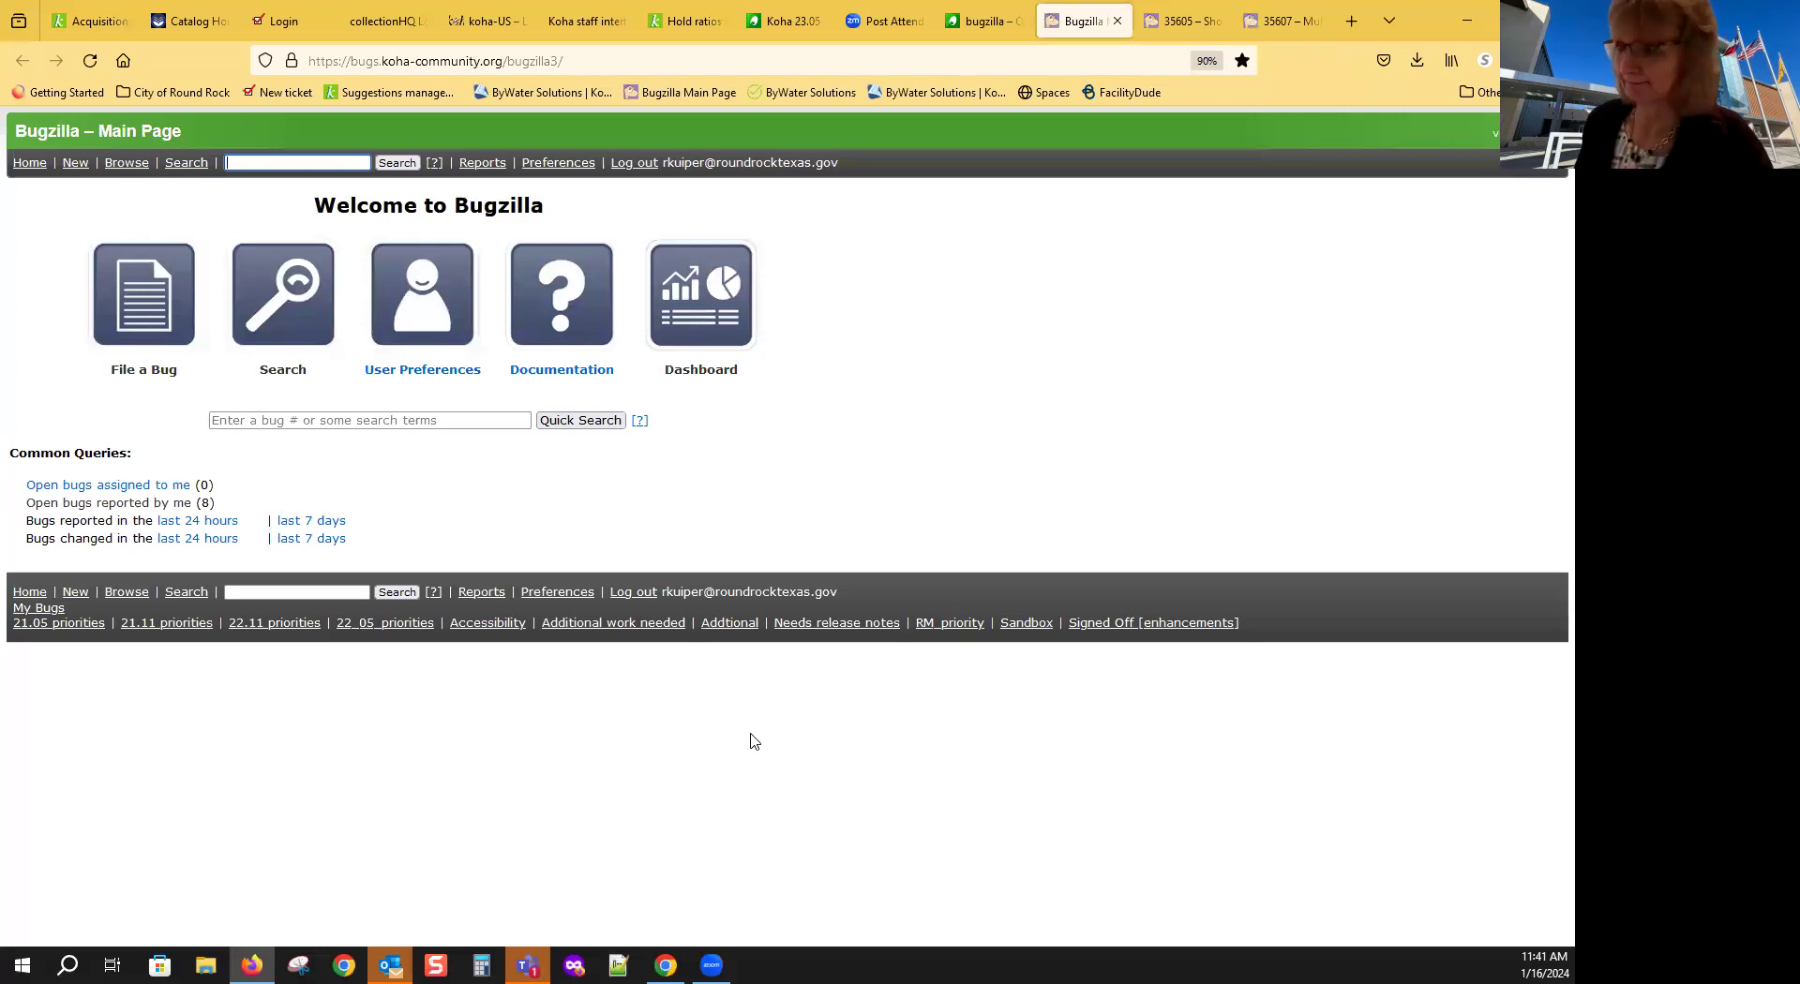
pyautogui.click(248, 423)
pyautogui.write('23208')
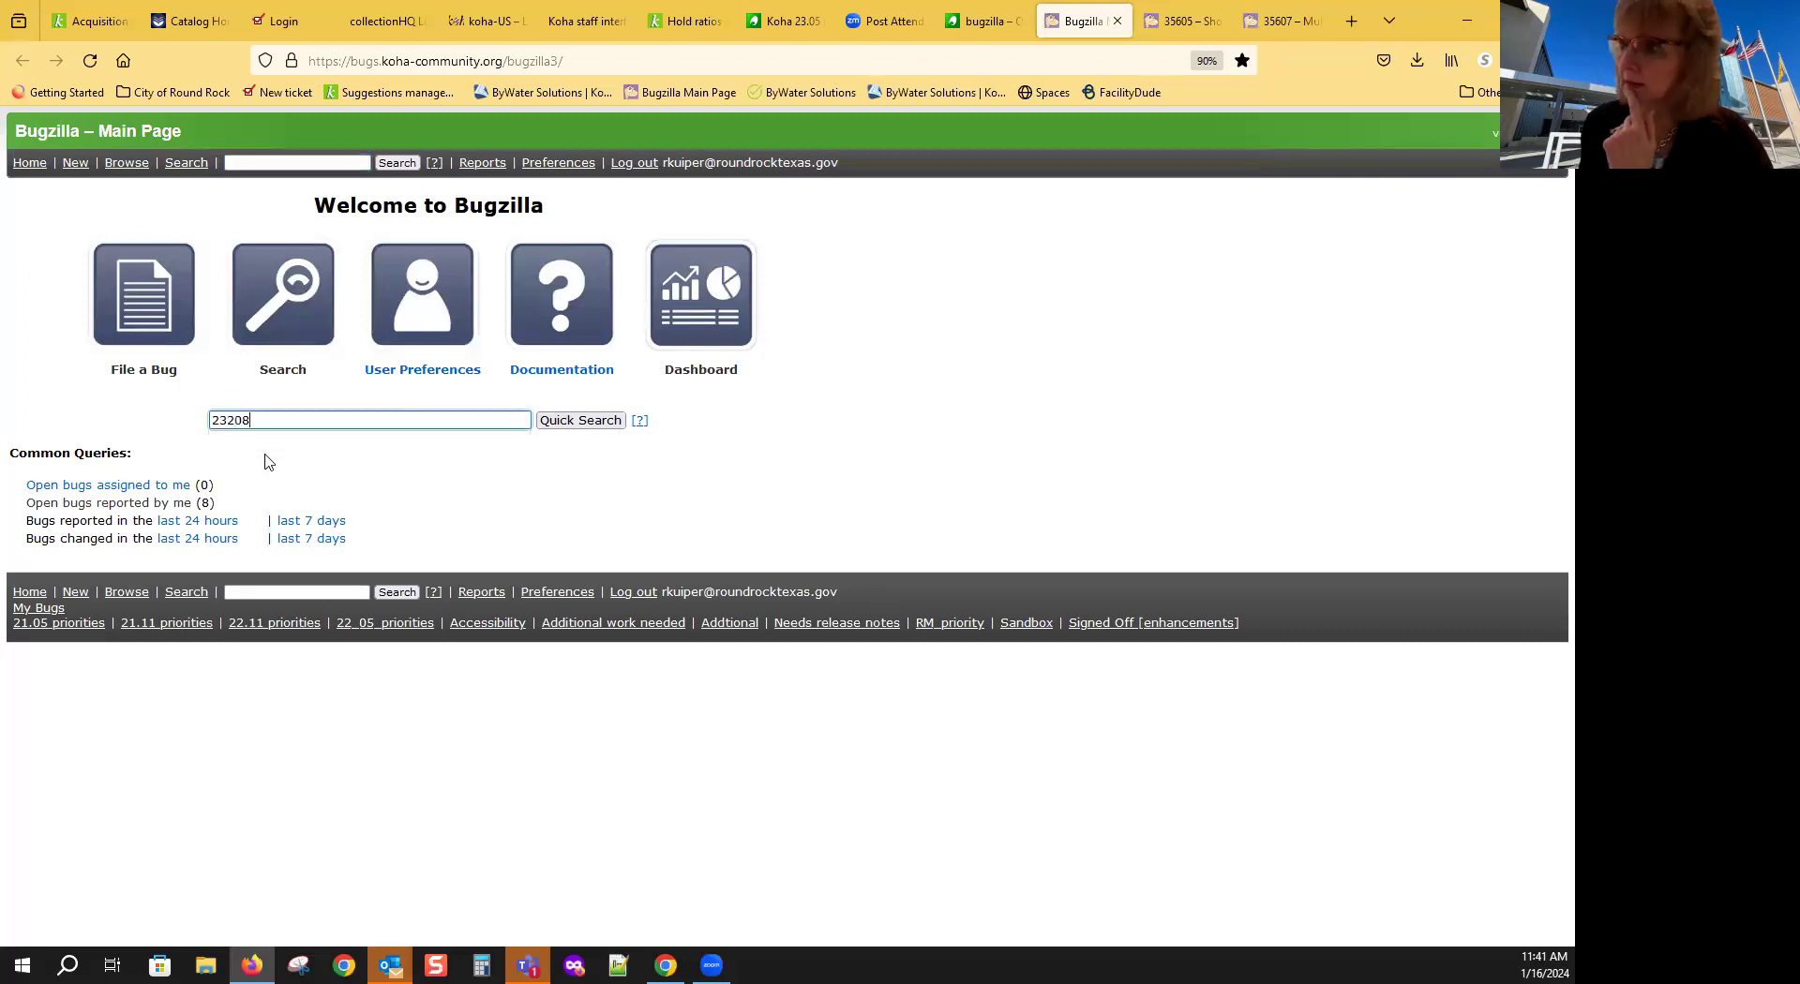
pyautogui.press('Return')
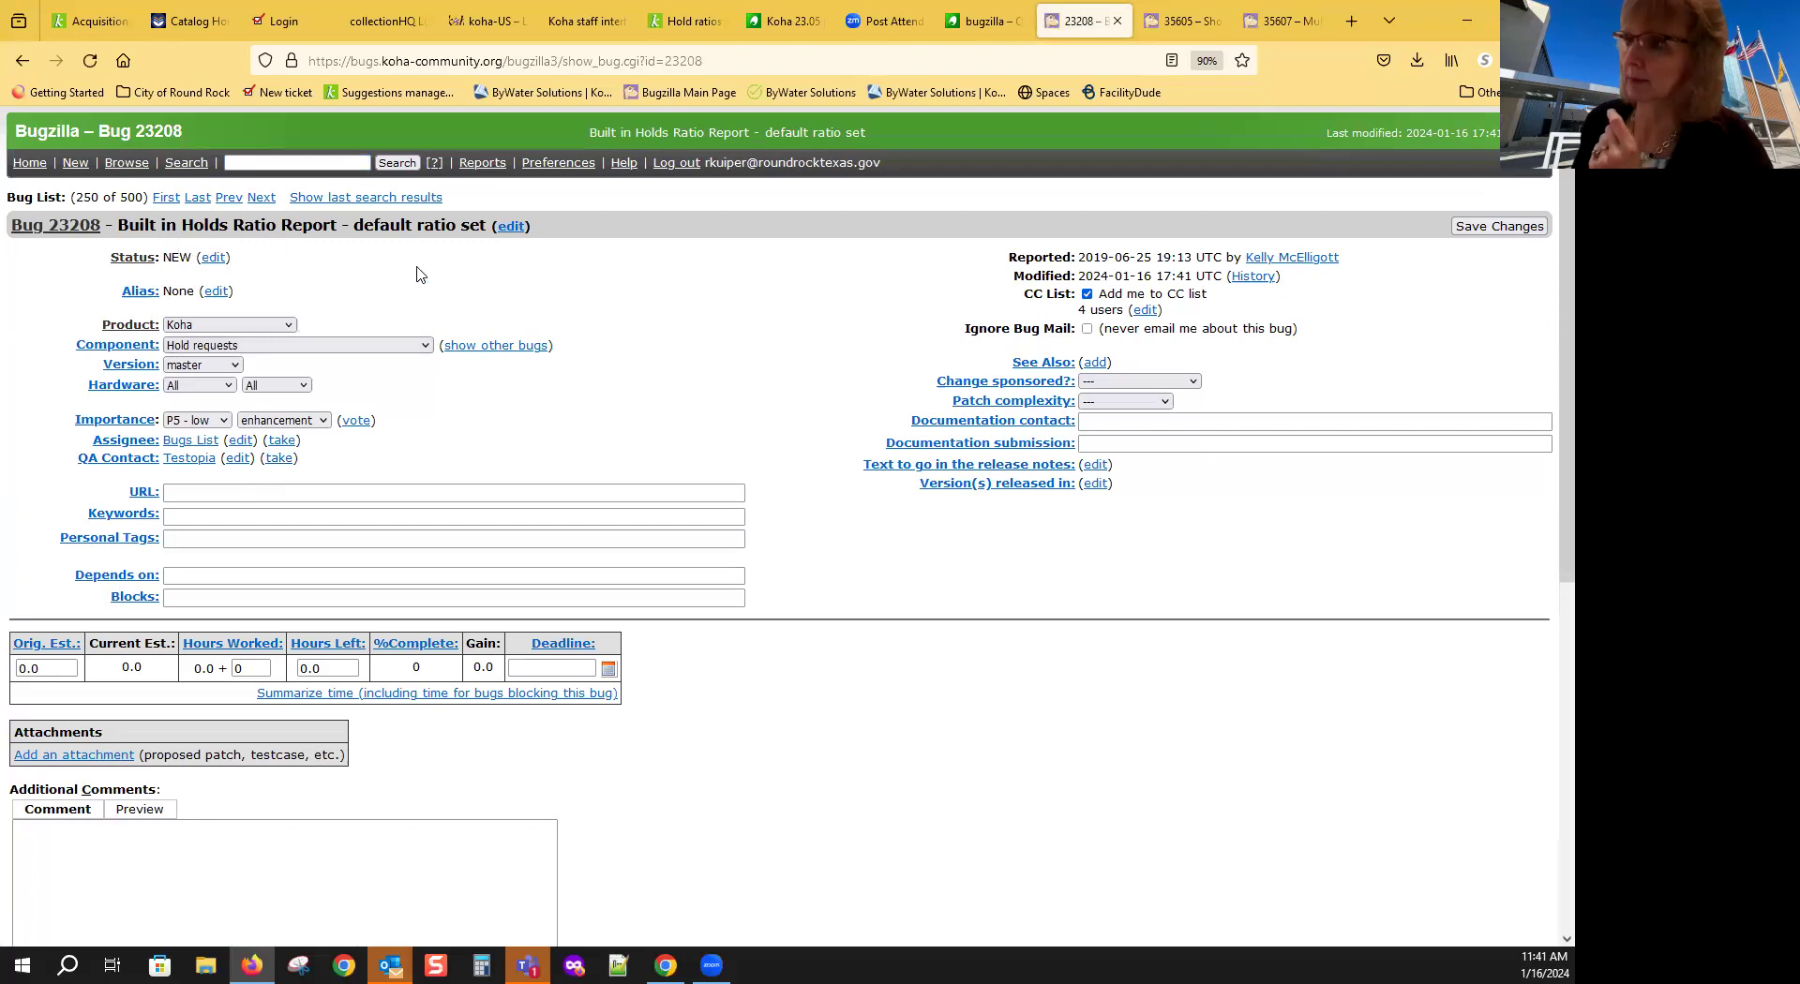
pyautogui.scroll(-6, 703, 422)
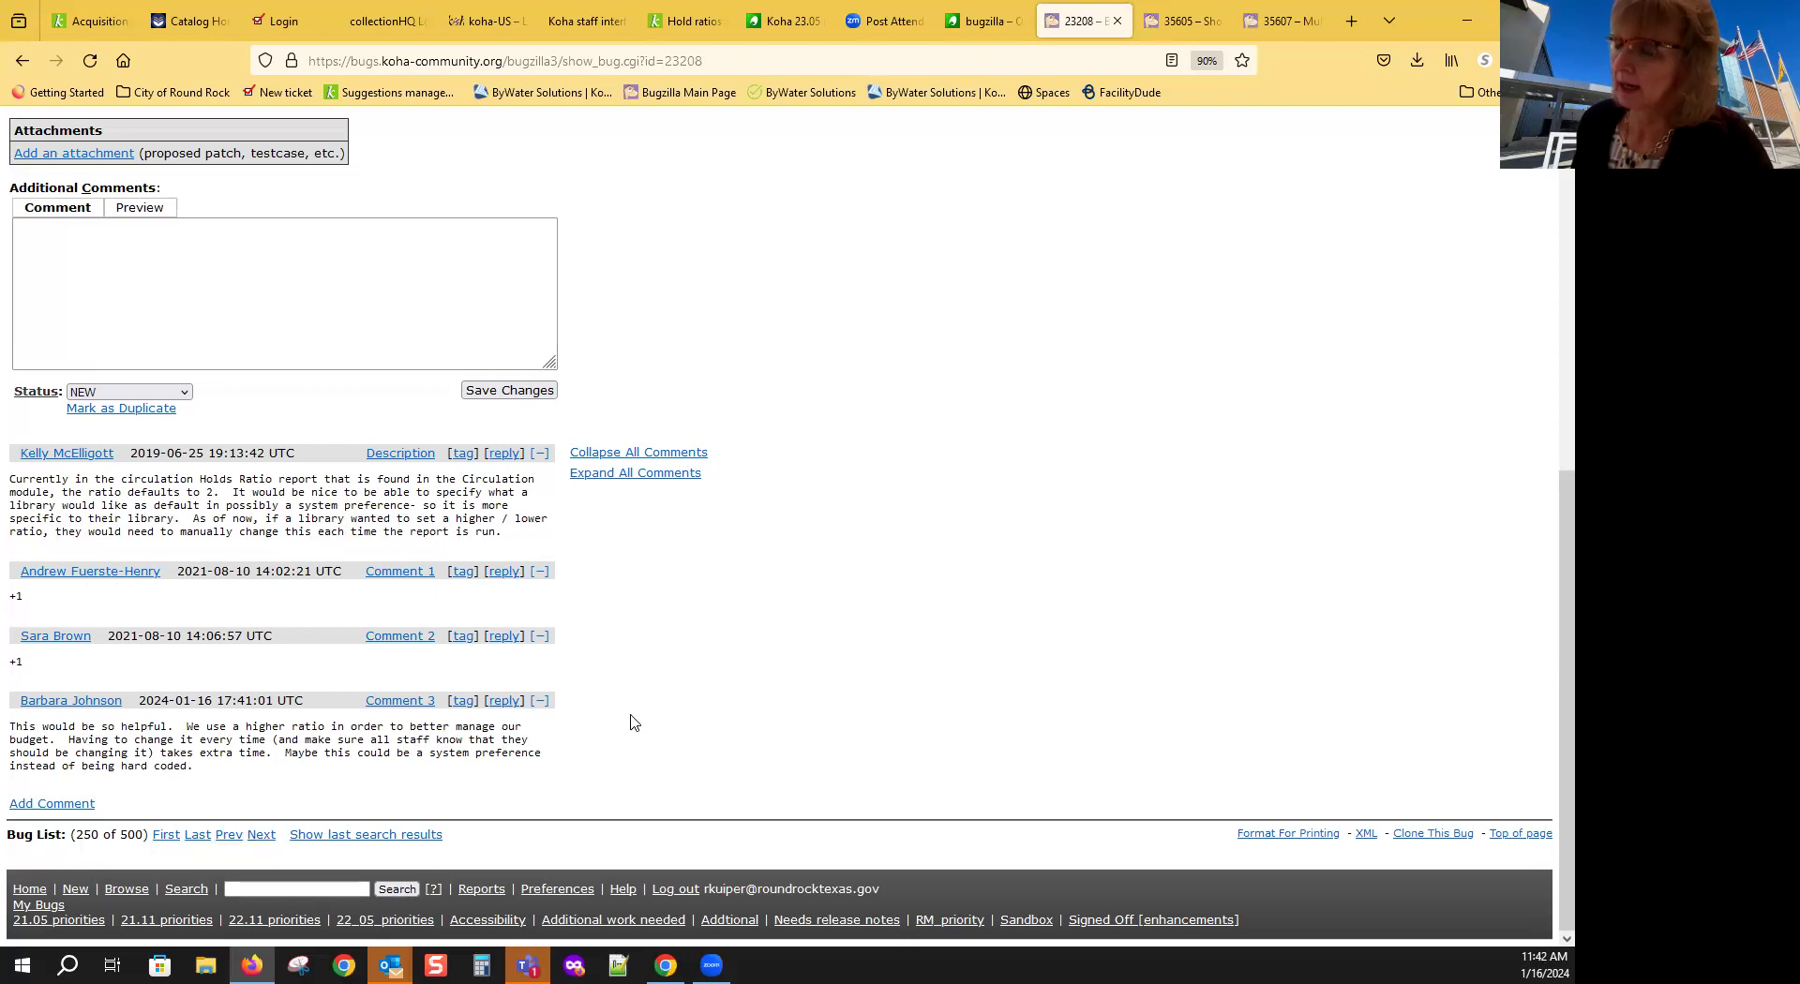
pyautogui.scroll(6, 941, 497)
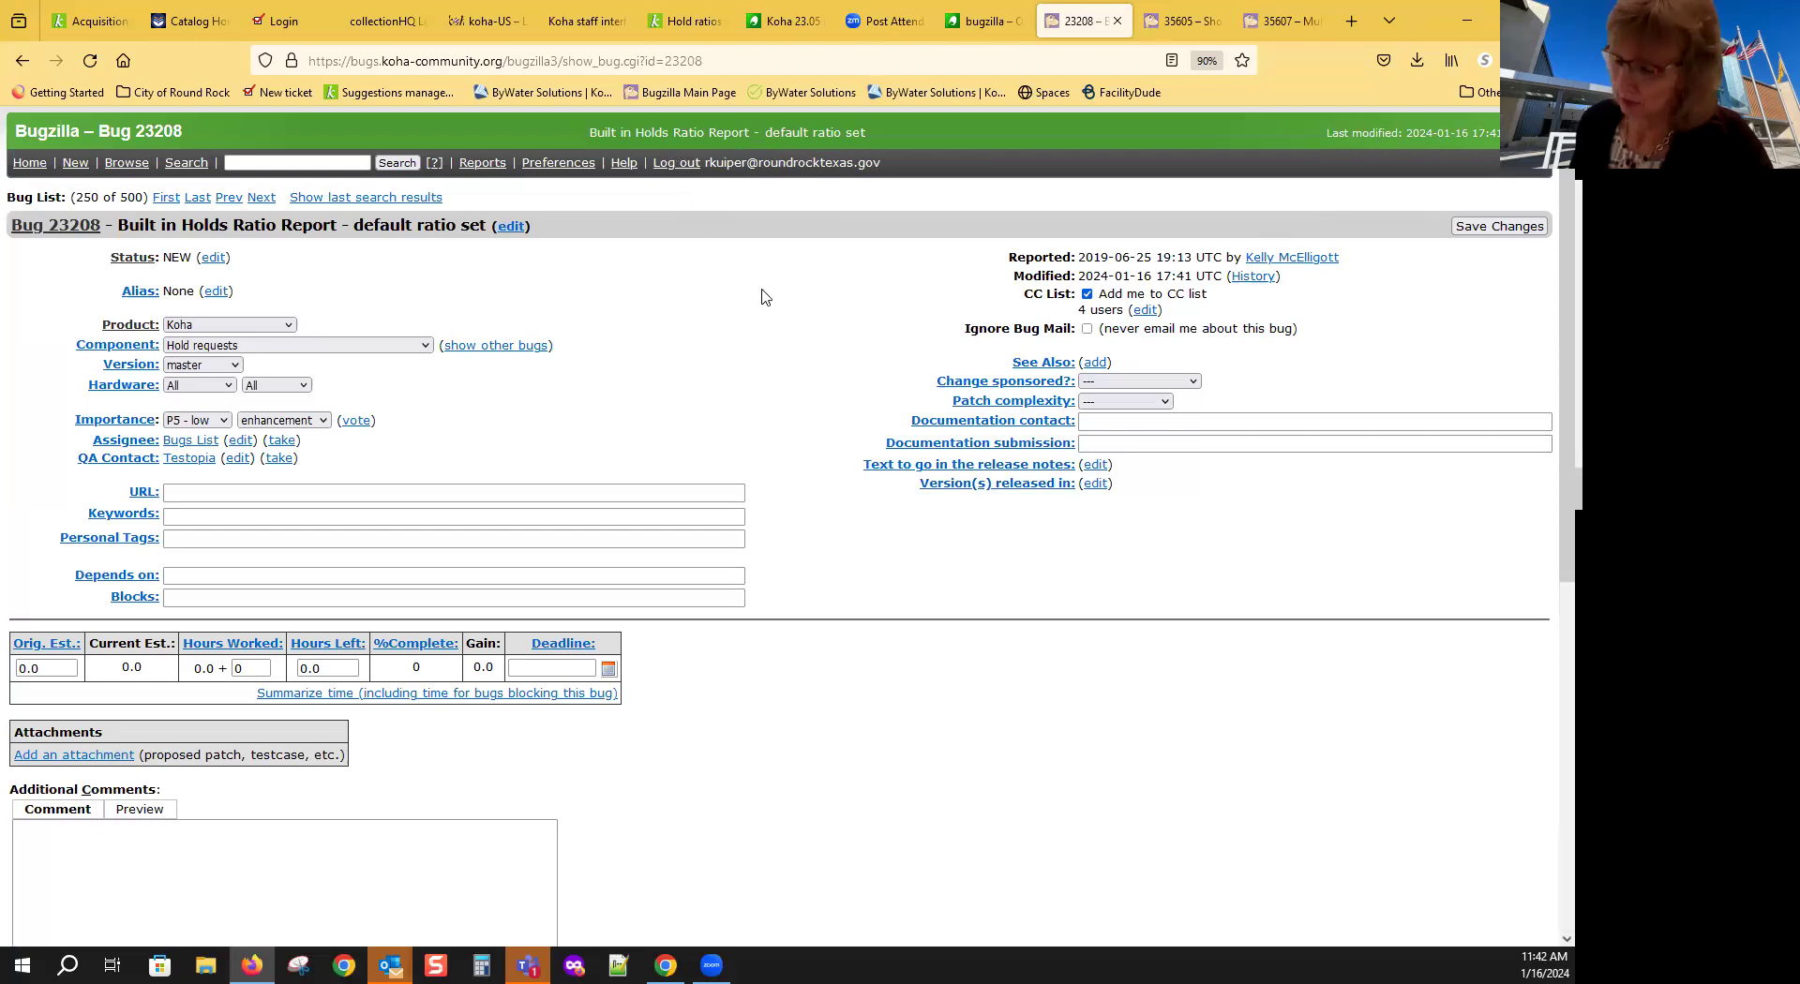
pyautogui.scroll(-1, 779, 319)
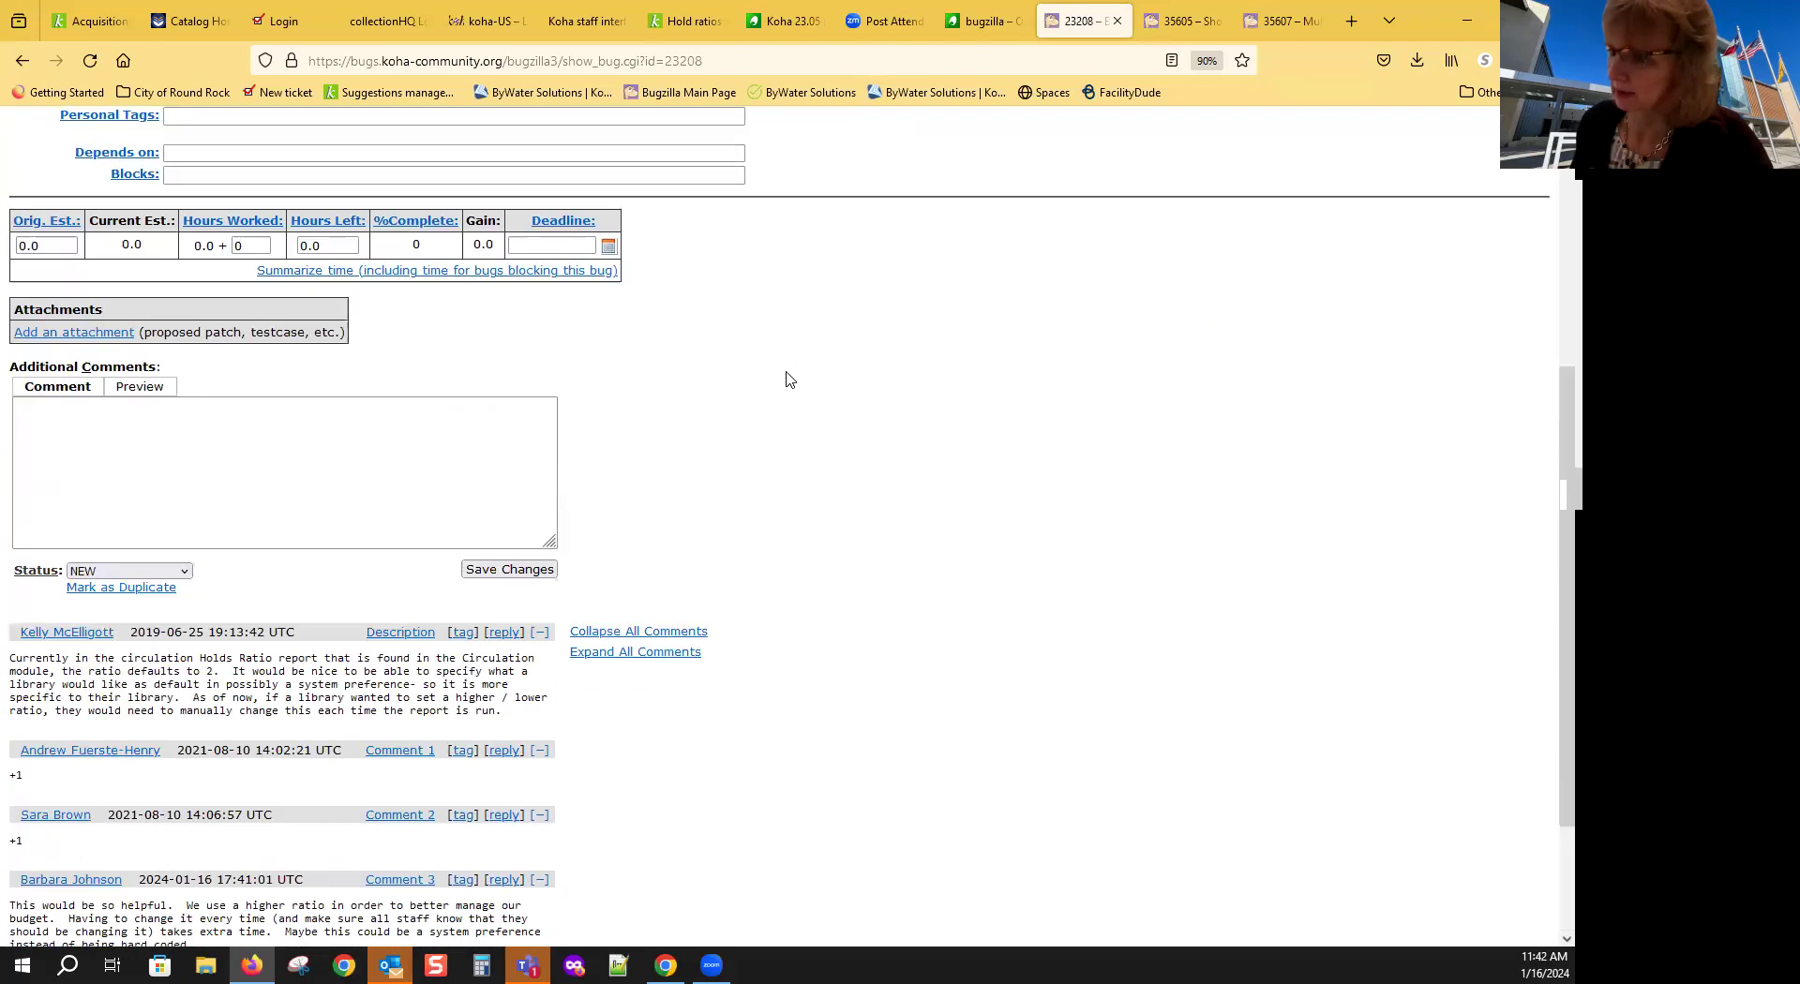
pyautogui.scroll(-3, 788, 378)
pyautogui.scroll(1, 786, 380)
pyautogui.scroll(-1, 786, 380)
pyautogui.scroll(1, 785, 380)
pyautogui.scroll(-2, 786, 380)
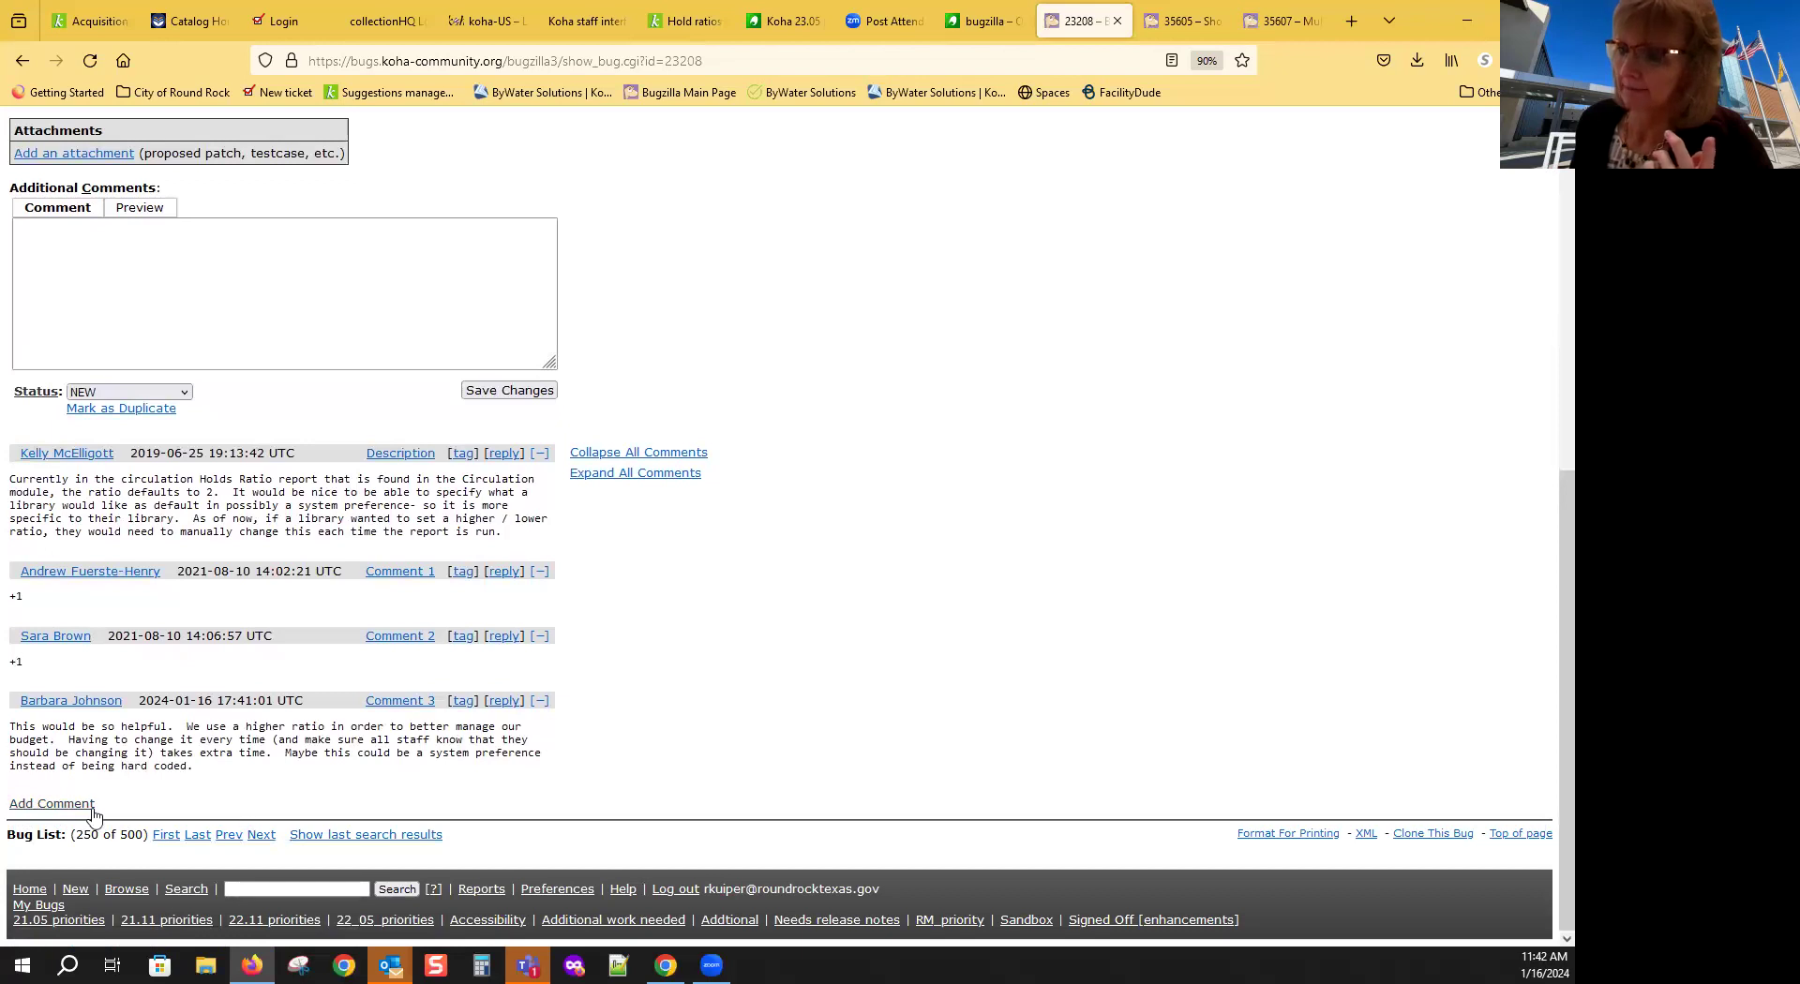
# Step: Post a '+1' comment on bug 23208 and check that it appears as Comment 4
pyautogui.click(50, 808)
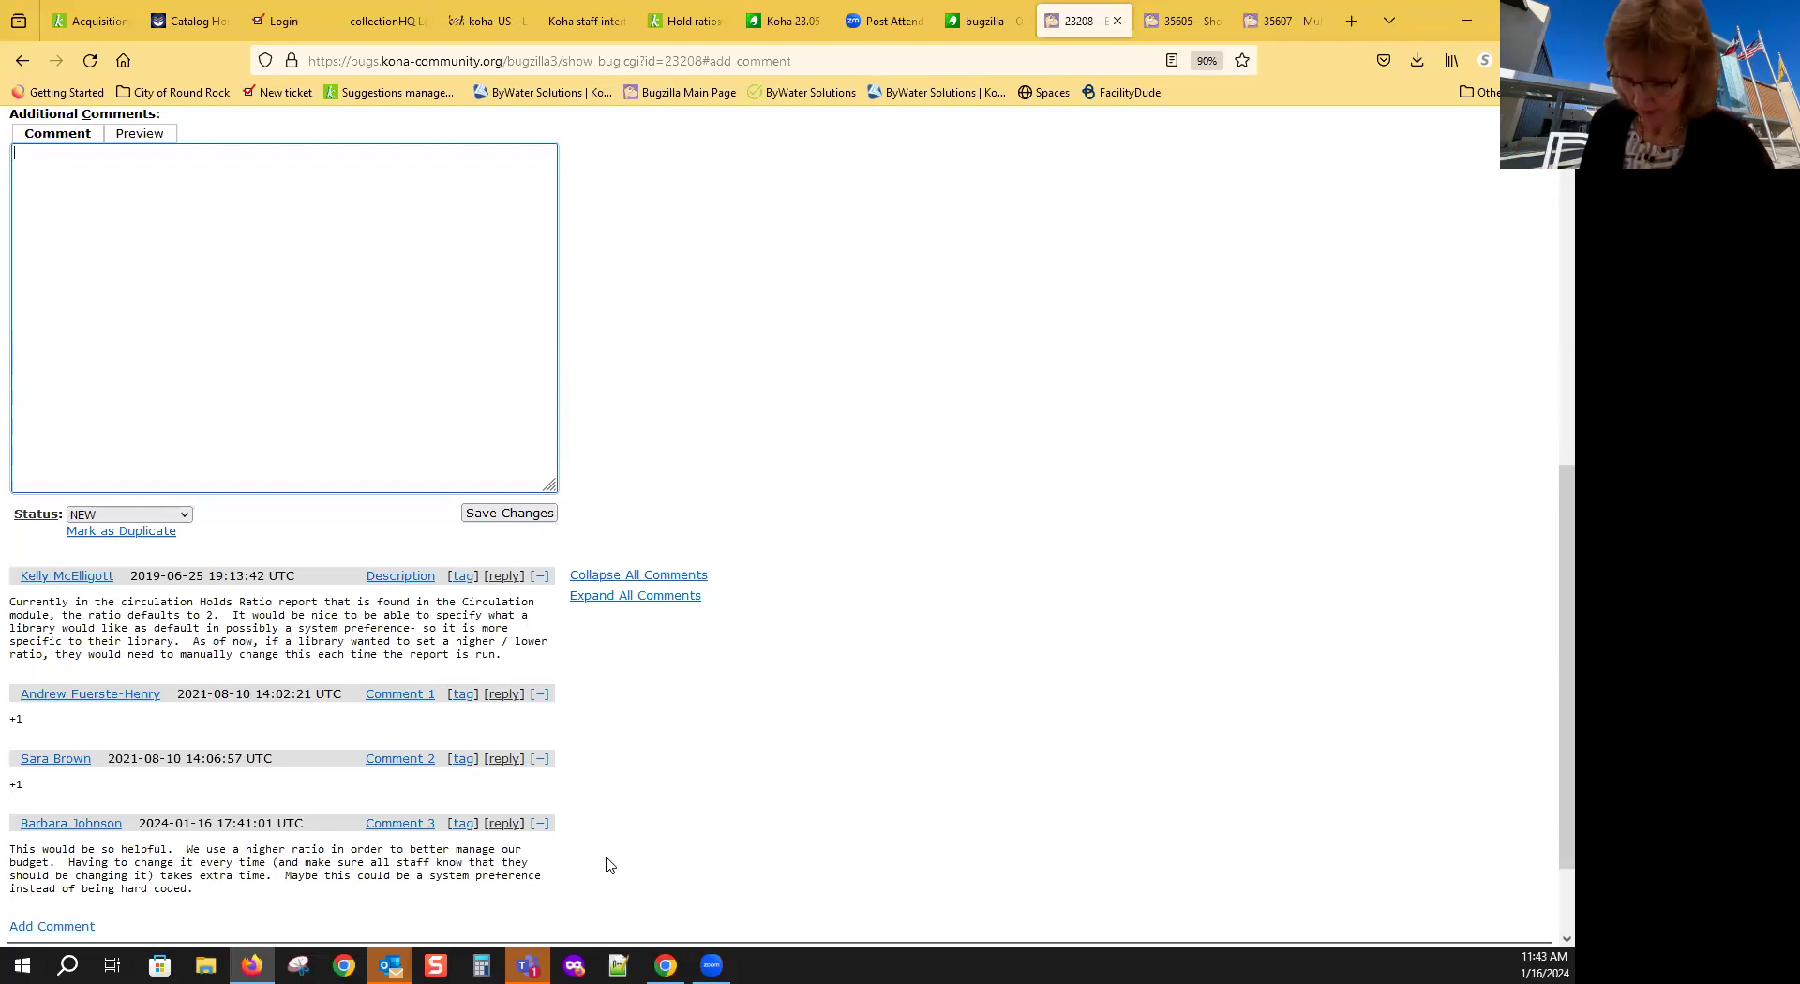
pyautogui.write('+1')
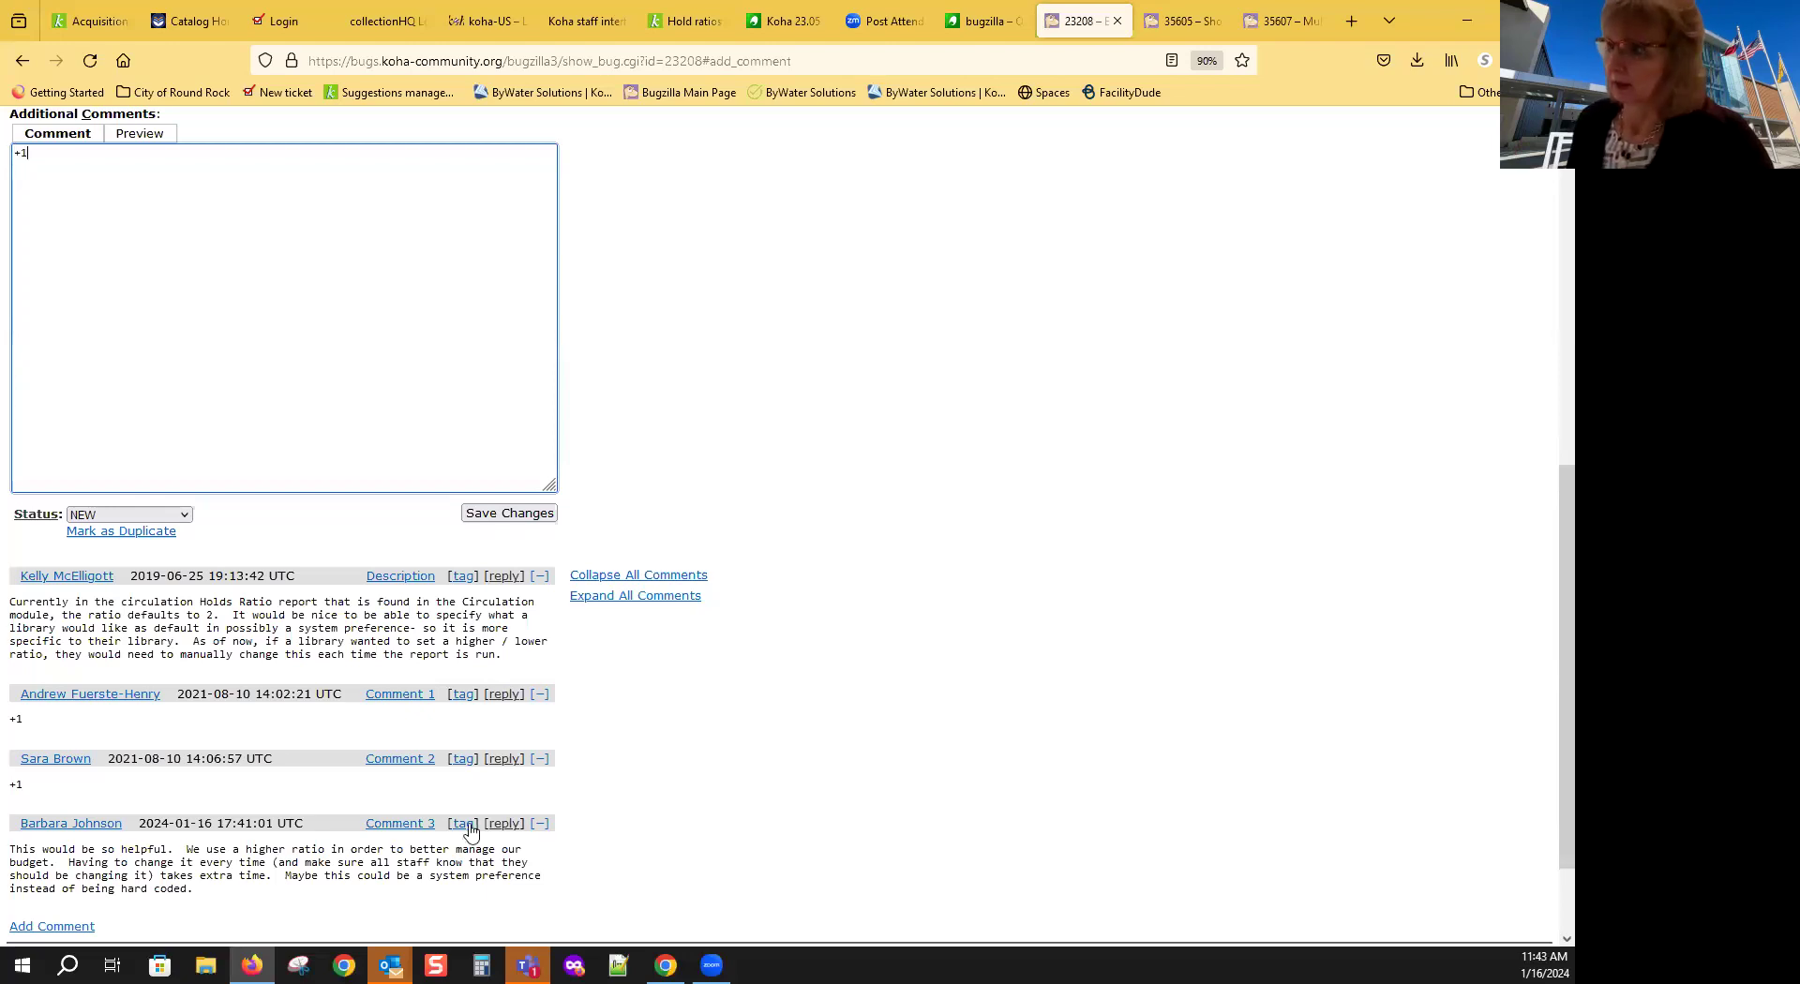
pyautogui.click(478, 513)
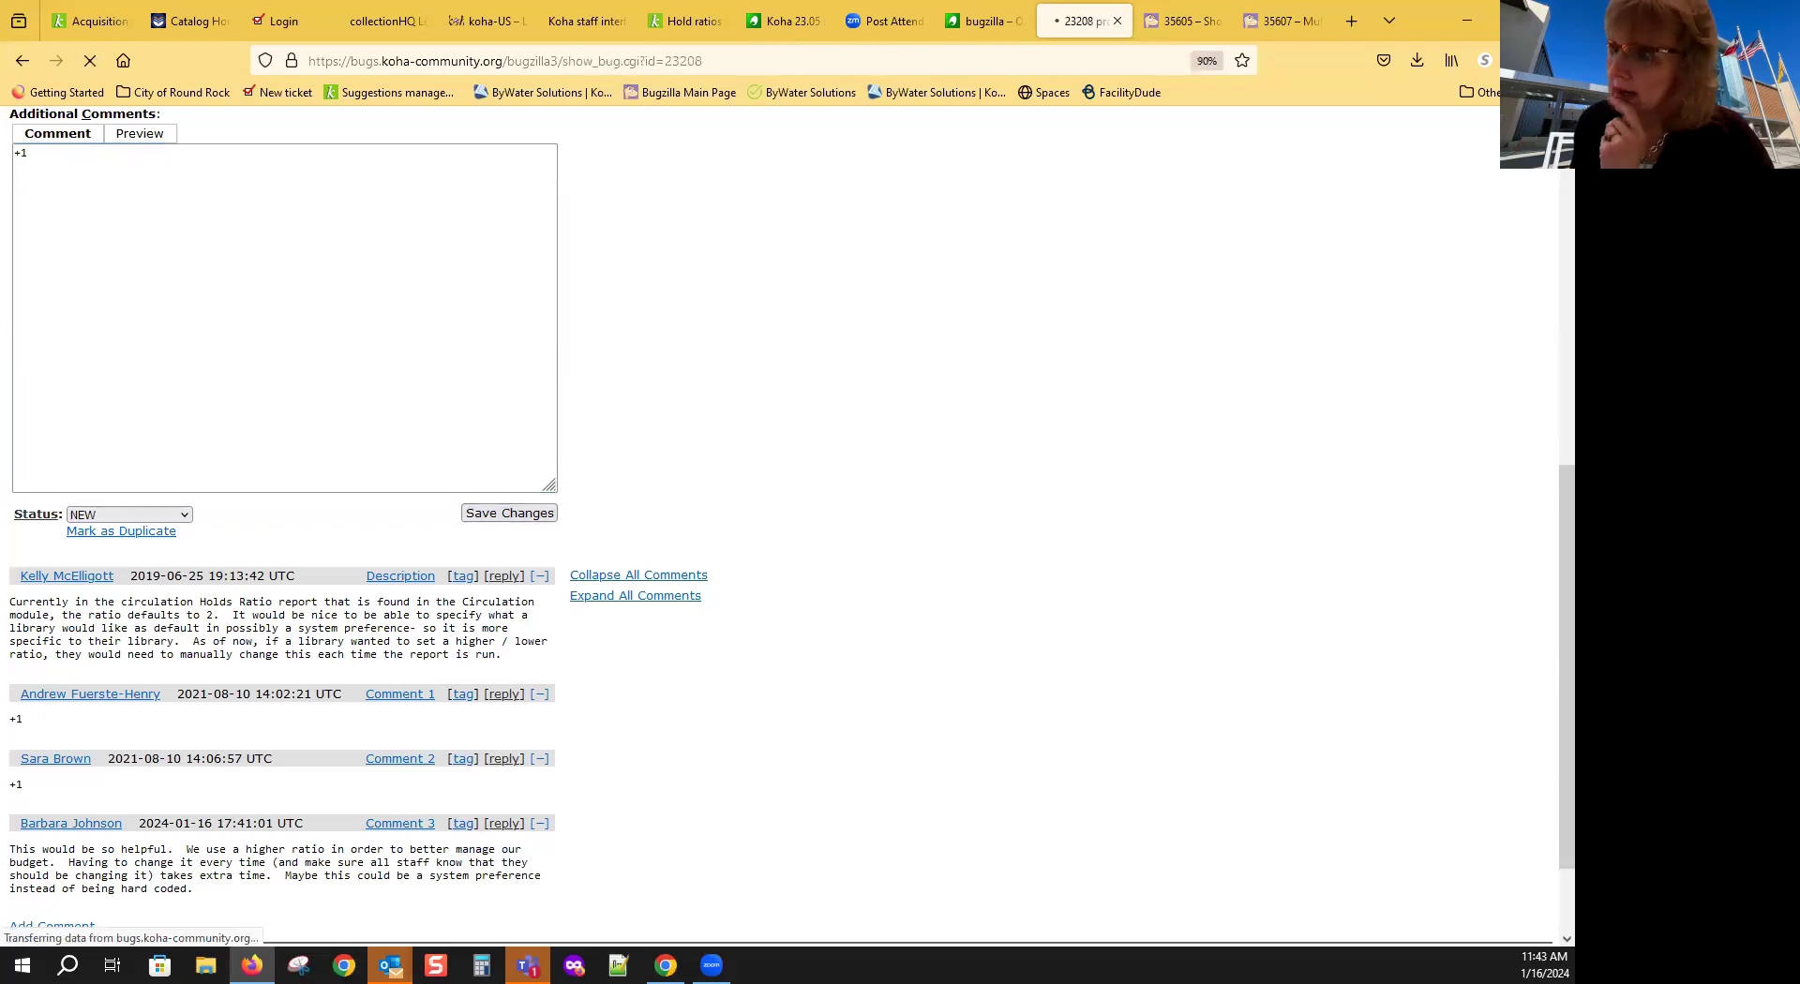
pyautogui.scroll(-6, 748, 586)
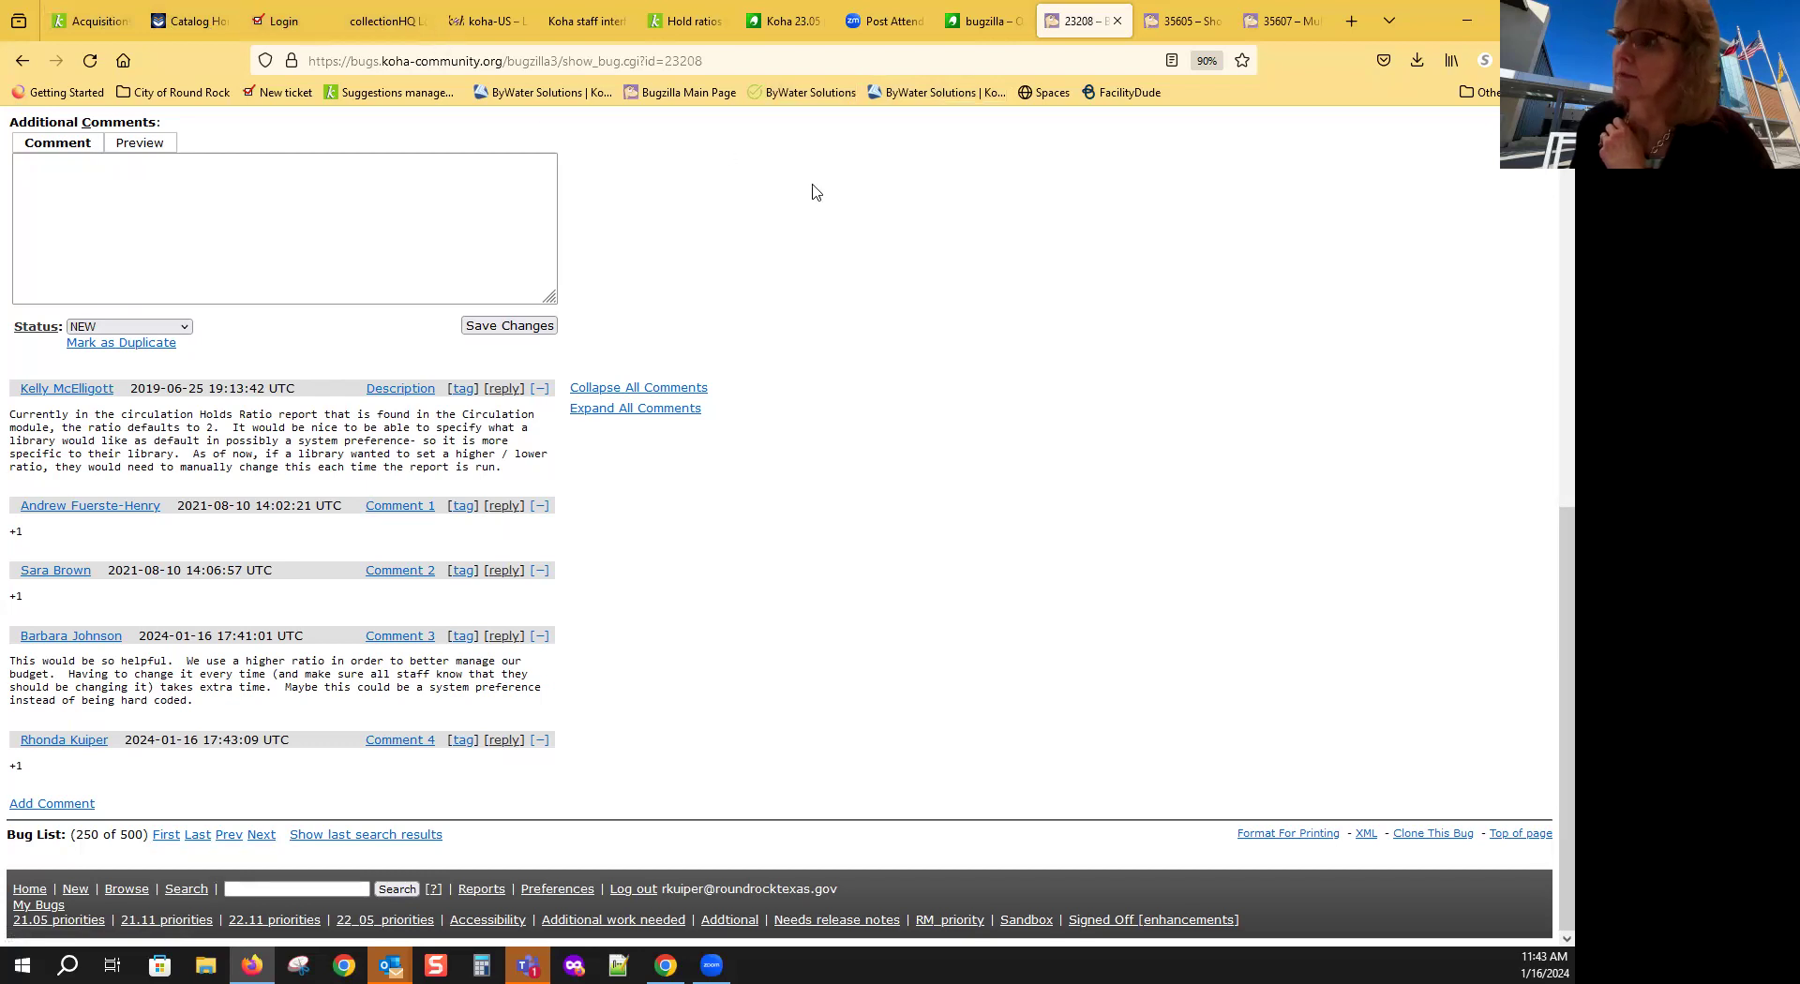
# Step: Switch back to the Koha Hold ratios report tab
pyautogui.click(694, 20)
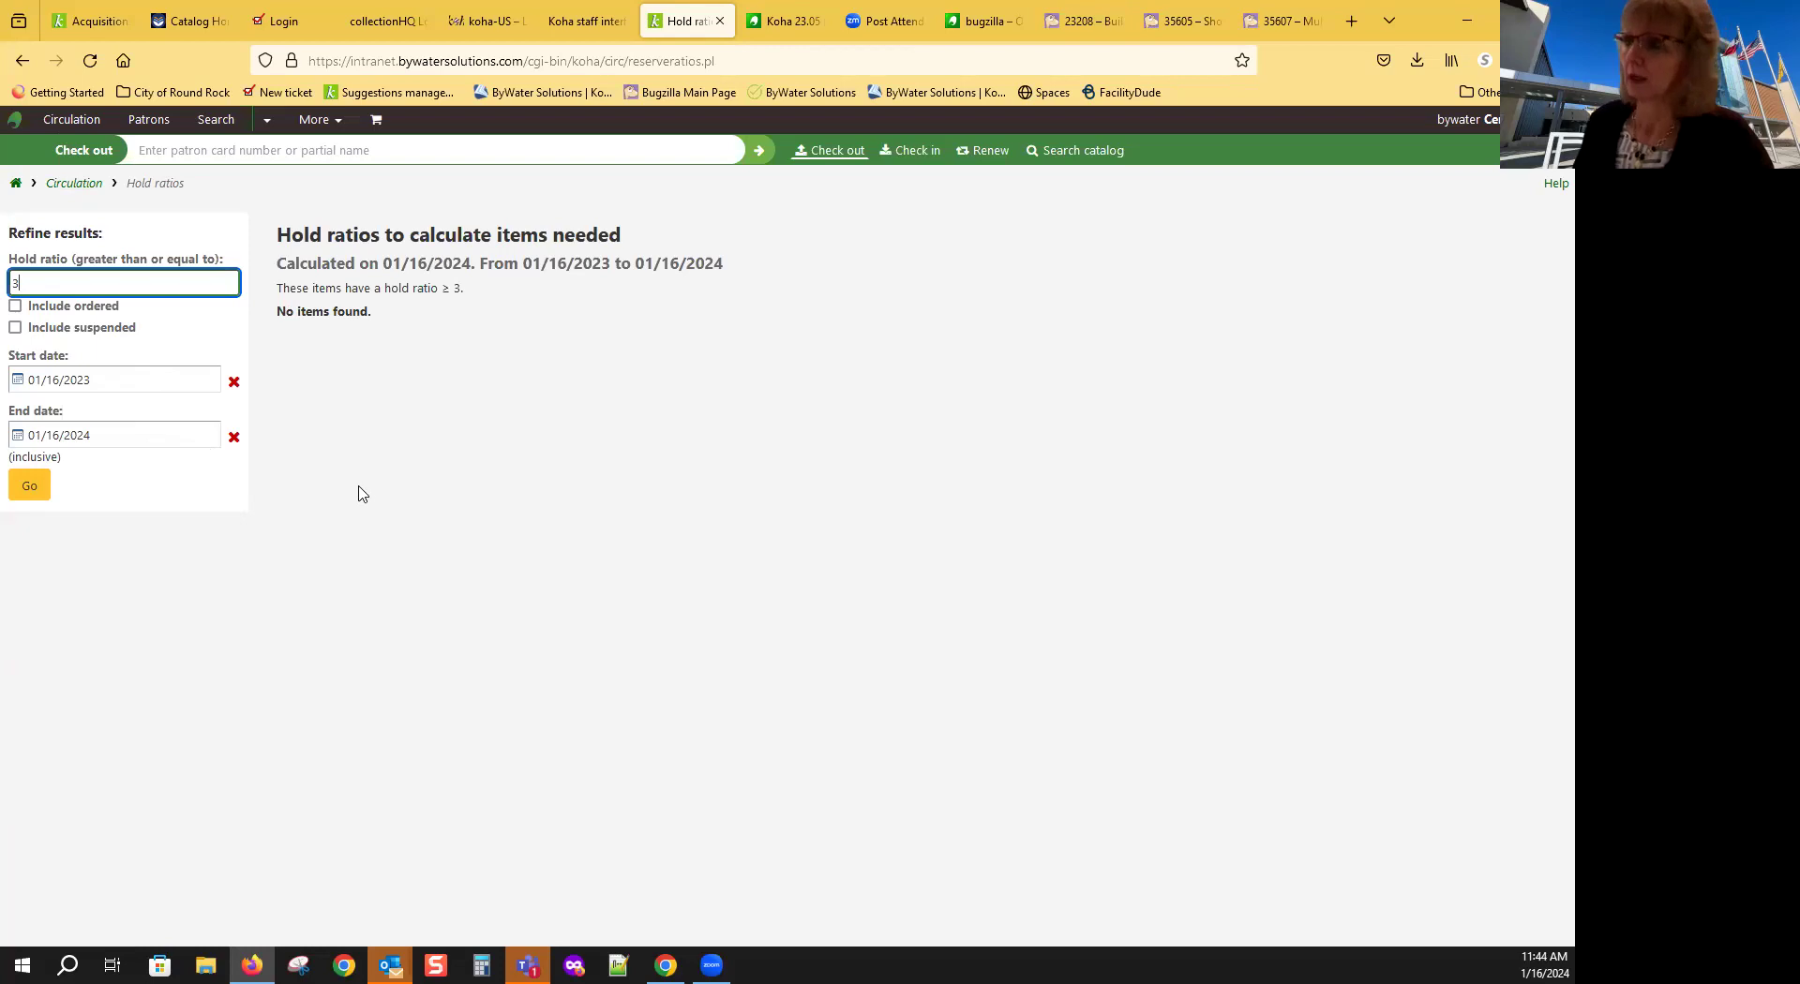
# Step: Return to Acquisitions home and open the Budgets administration list showing the locked Main budget
pyautogui.click(24, 62)
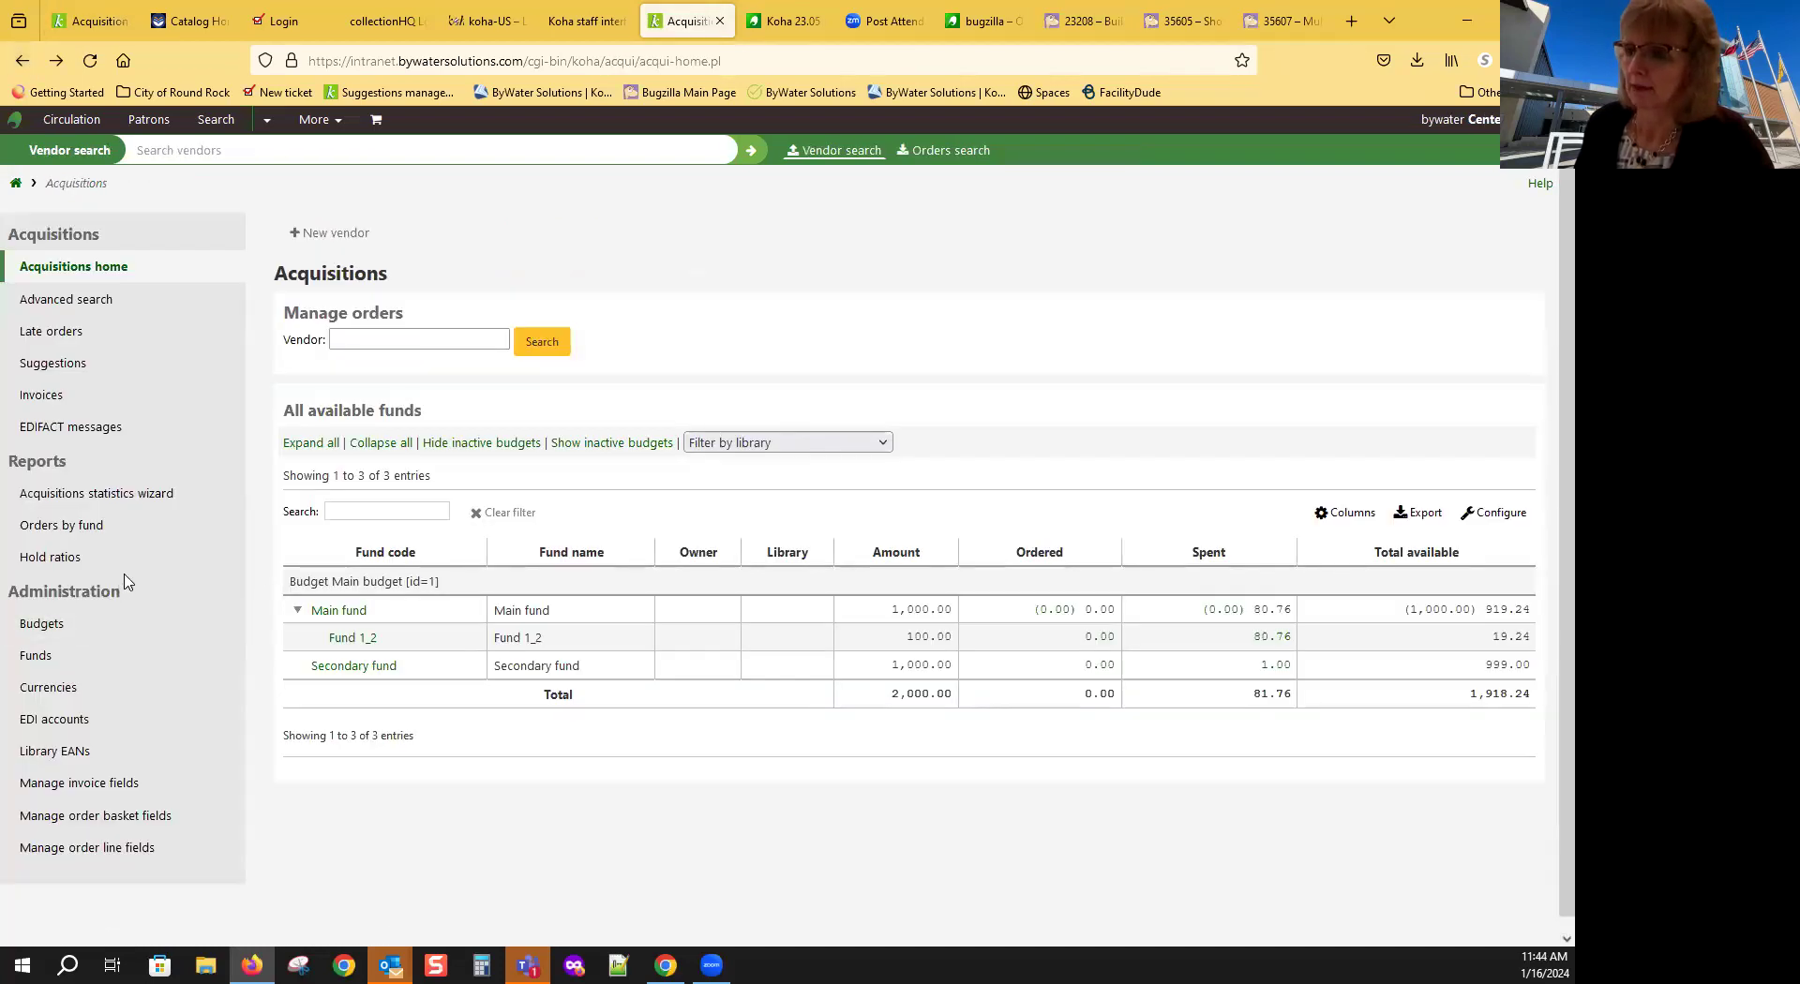
pyautogui.click(69, 634)
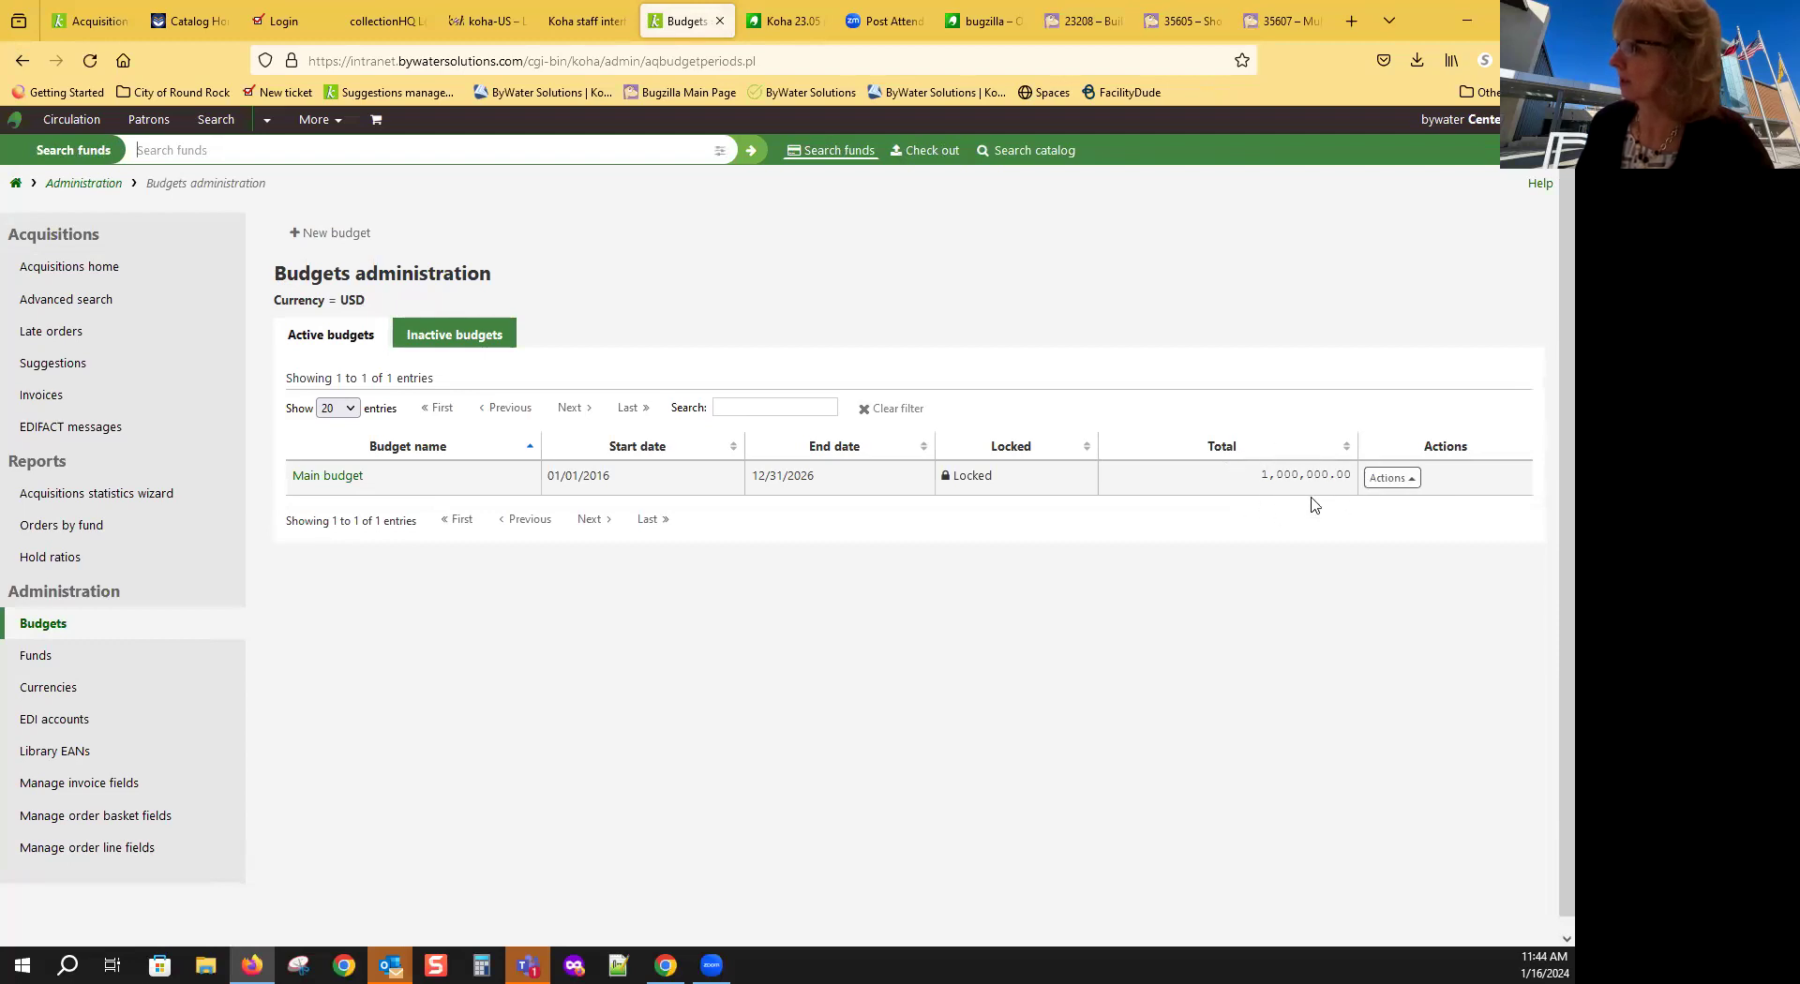
# Step: Open Main budget's edit form, then leave it for the Main budget funds list
pyautogui.click(1408, 485)
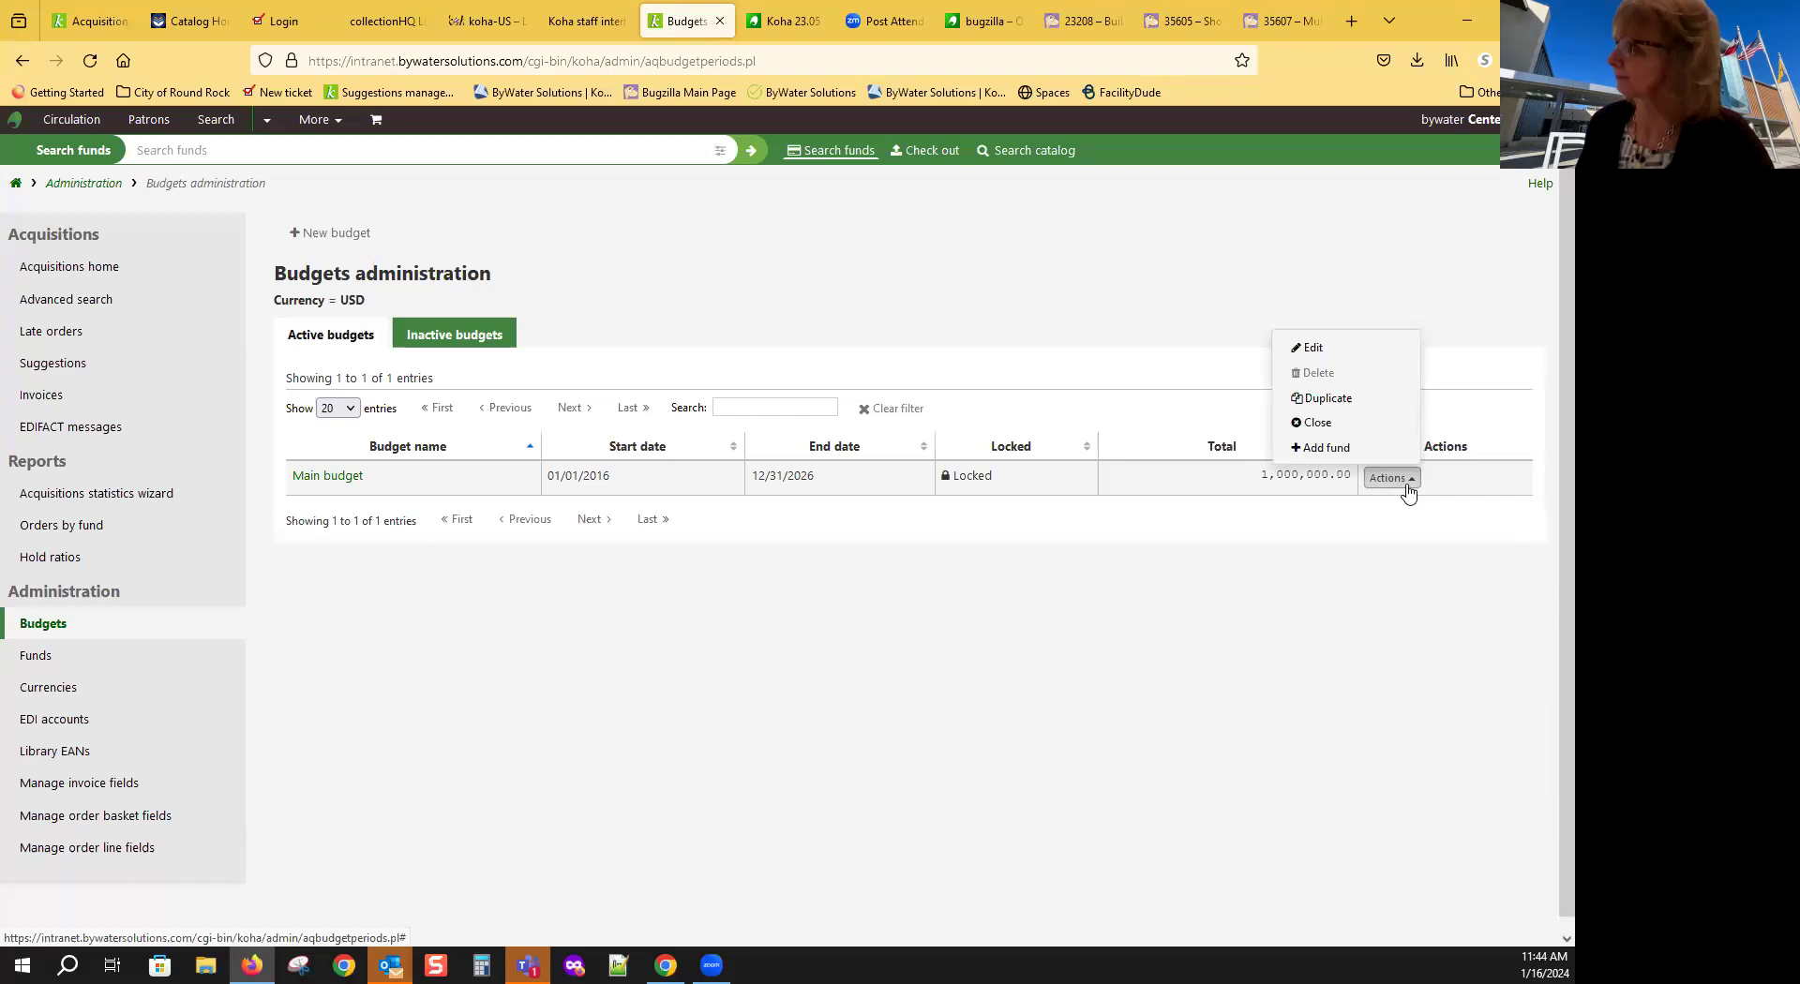
pyautogui.click(1332, 357)
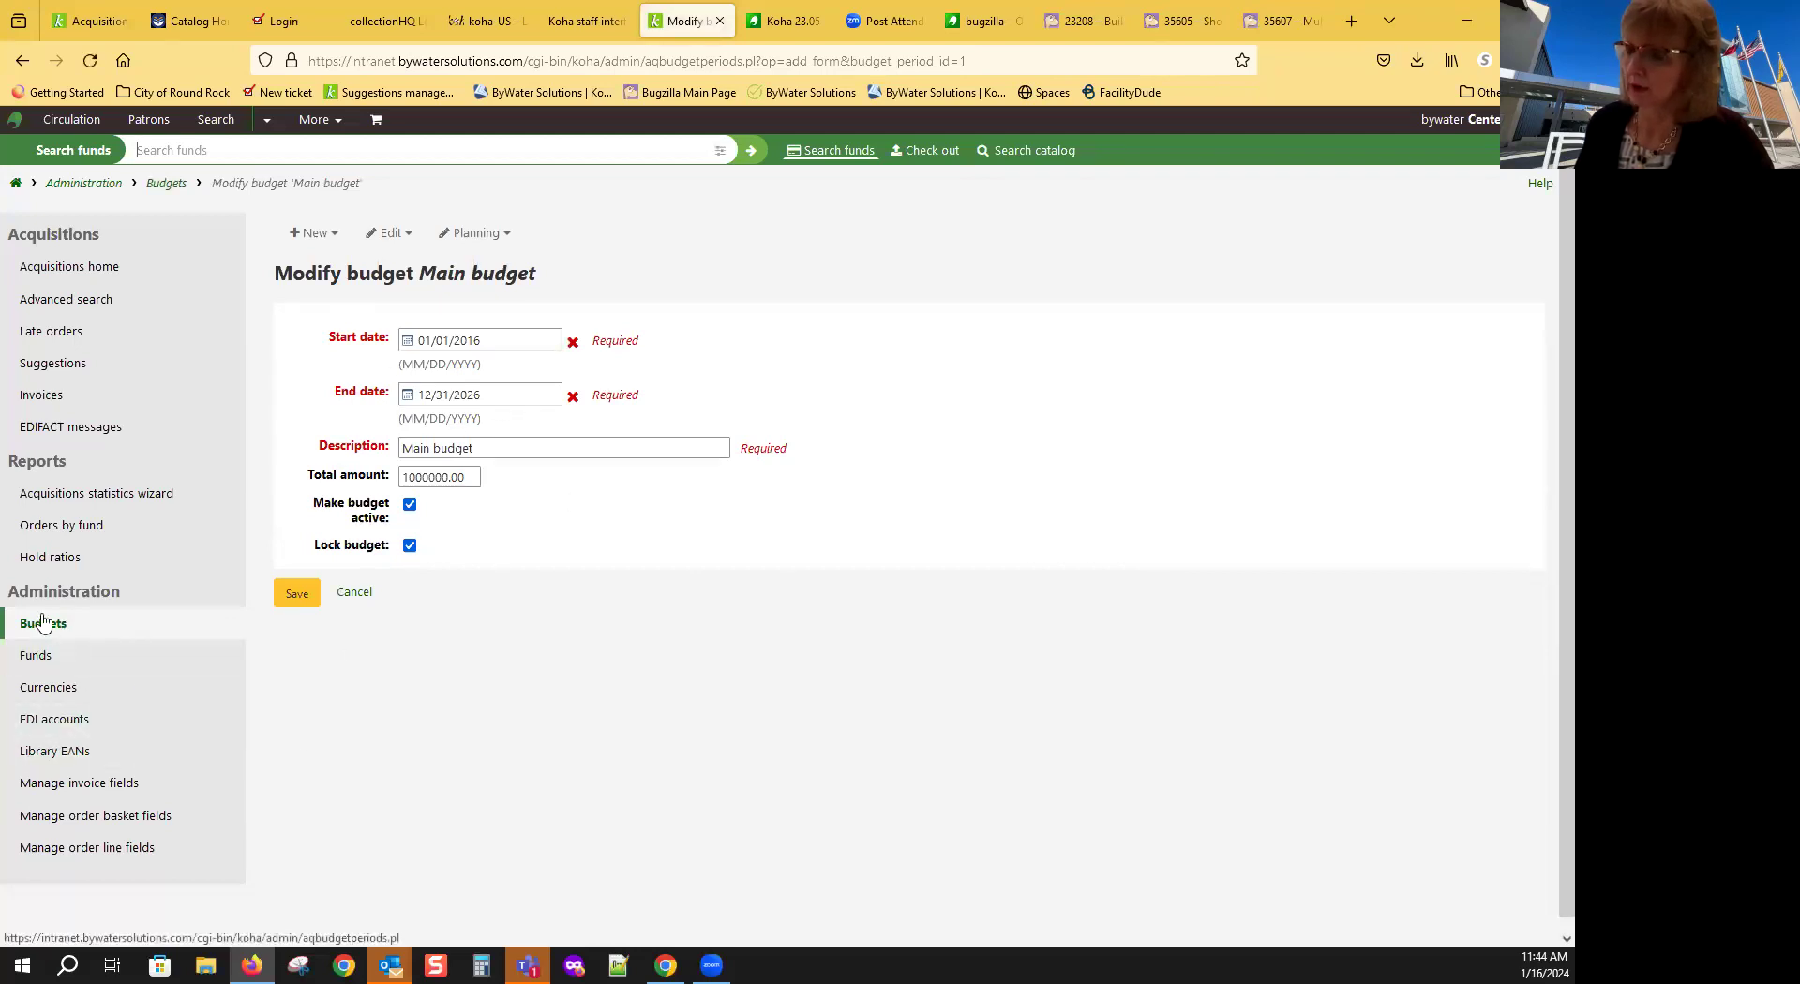
pyautogui.click(355, 593)
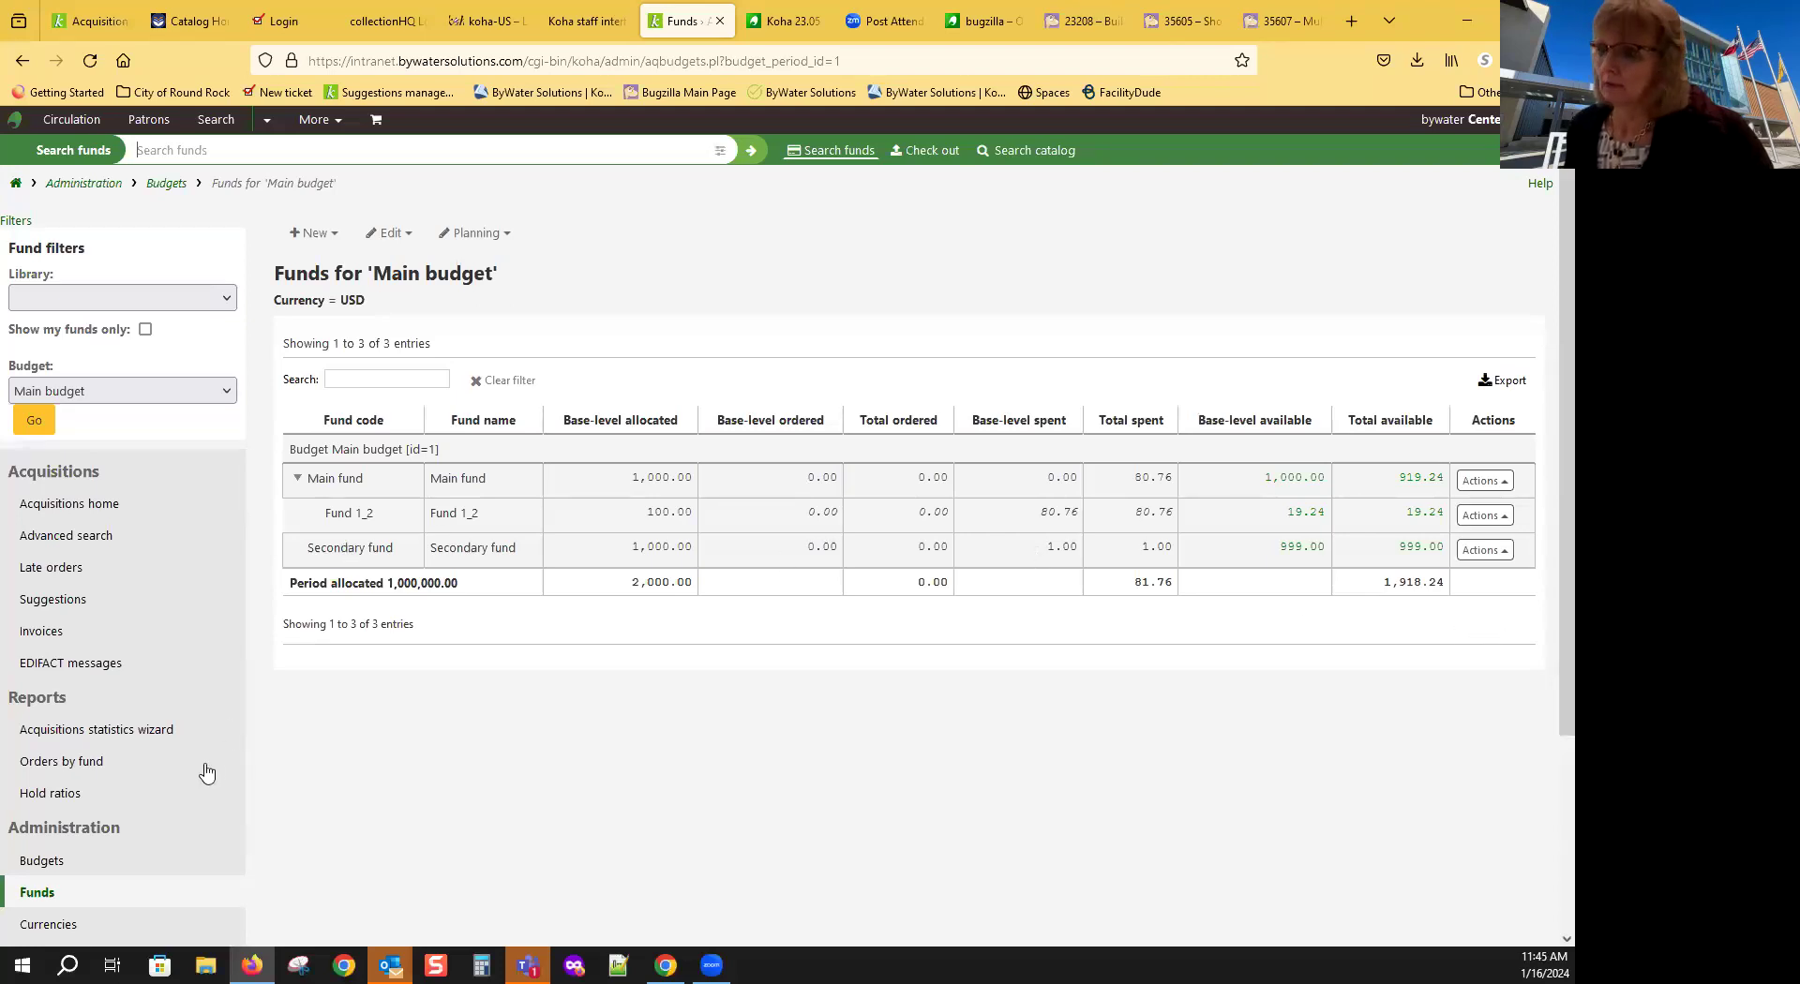
pyautogui.click(314, 234)
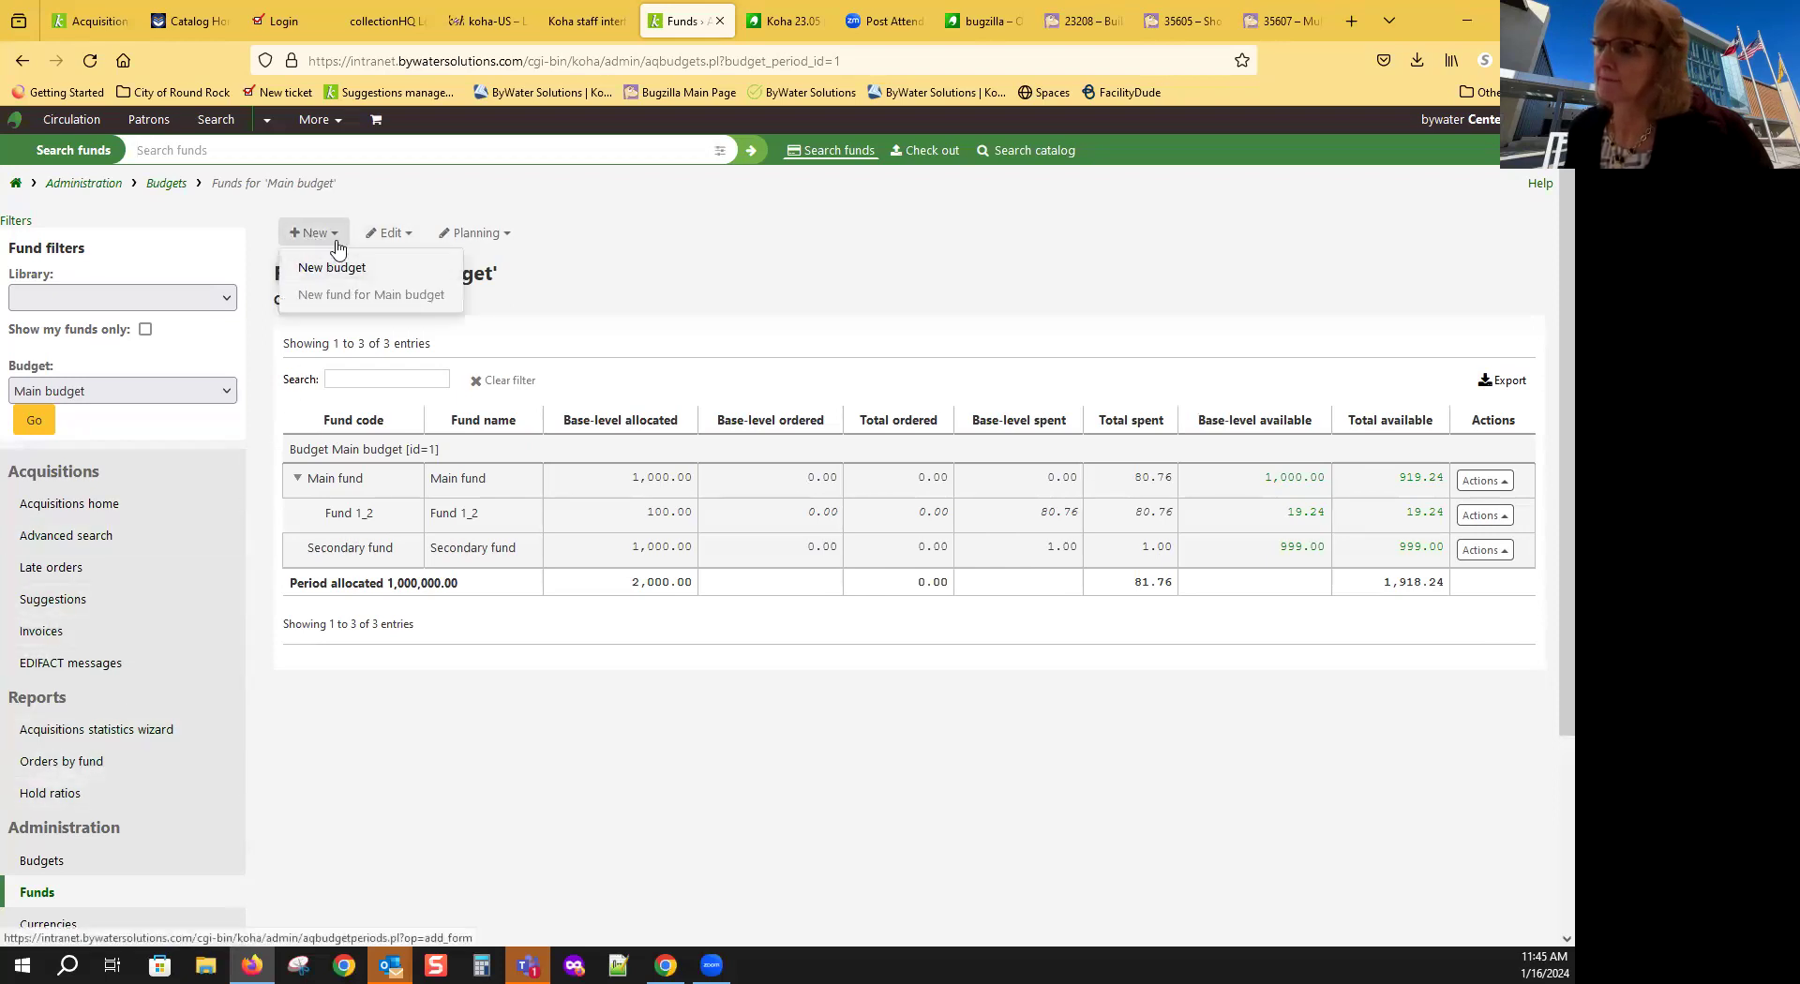
pyautogui.click(324, 294)
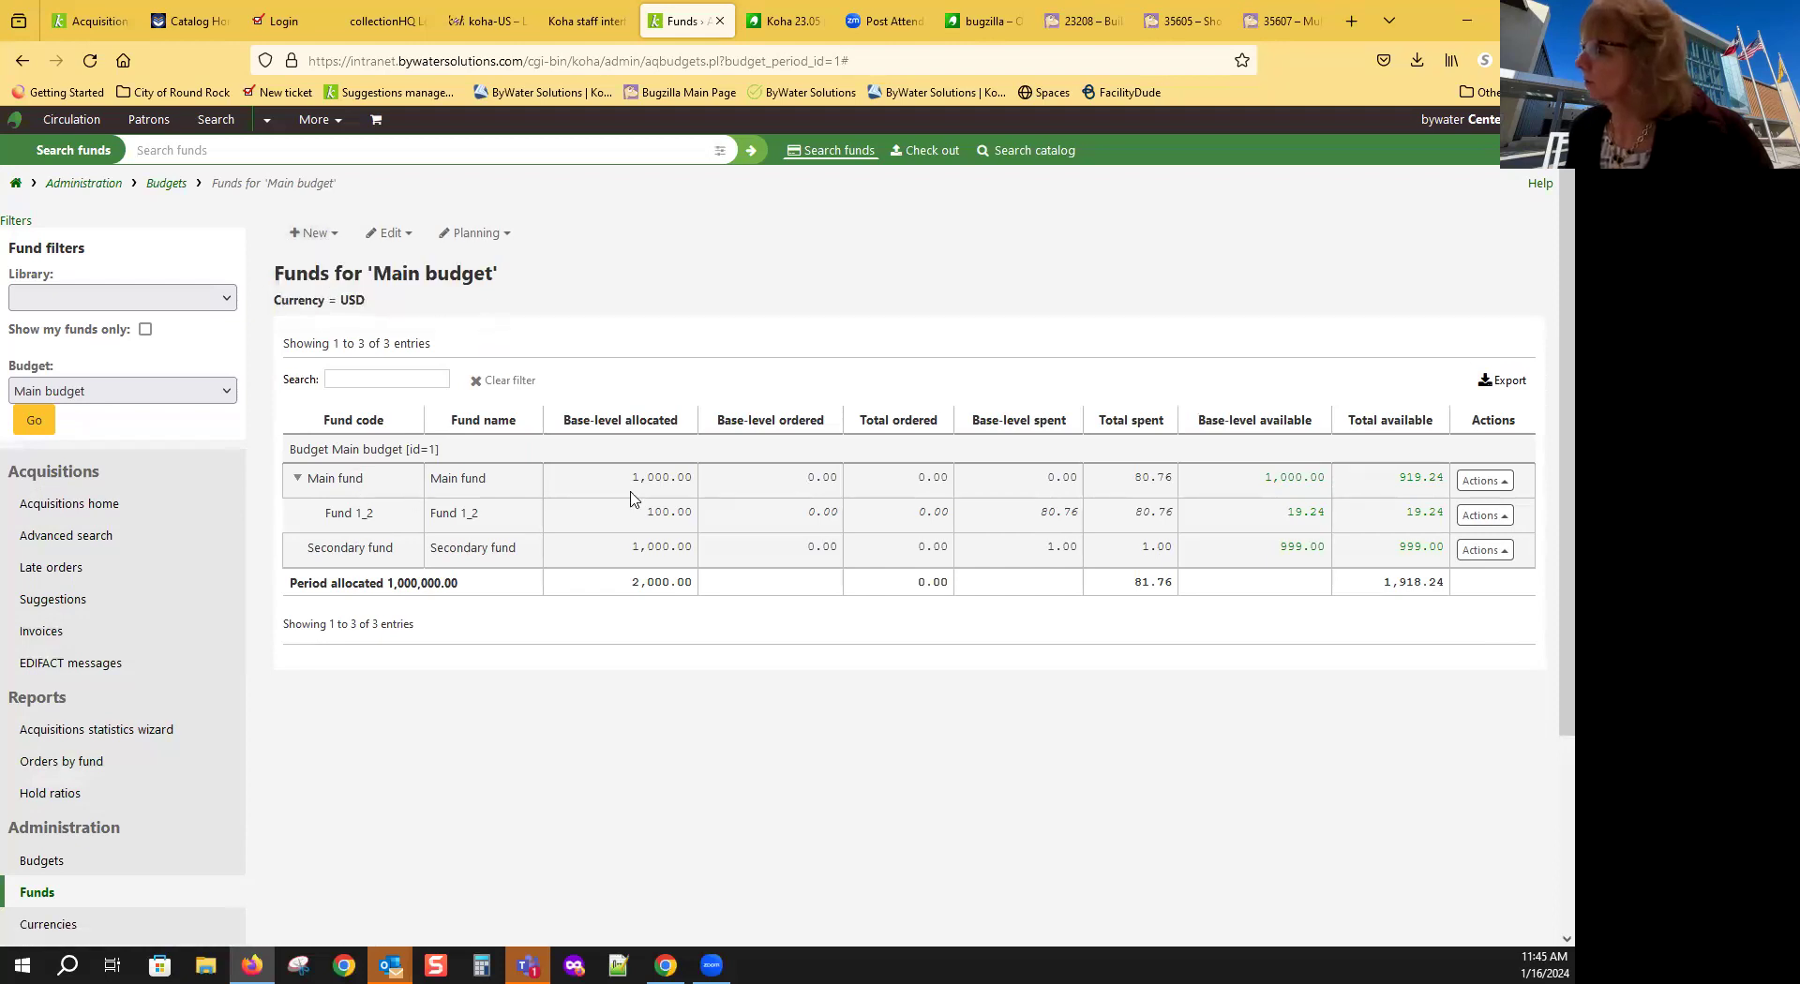
pyautogui.click(1485, 515)
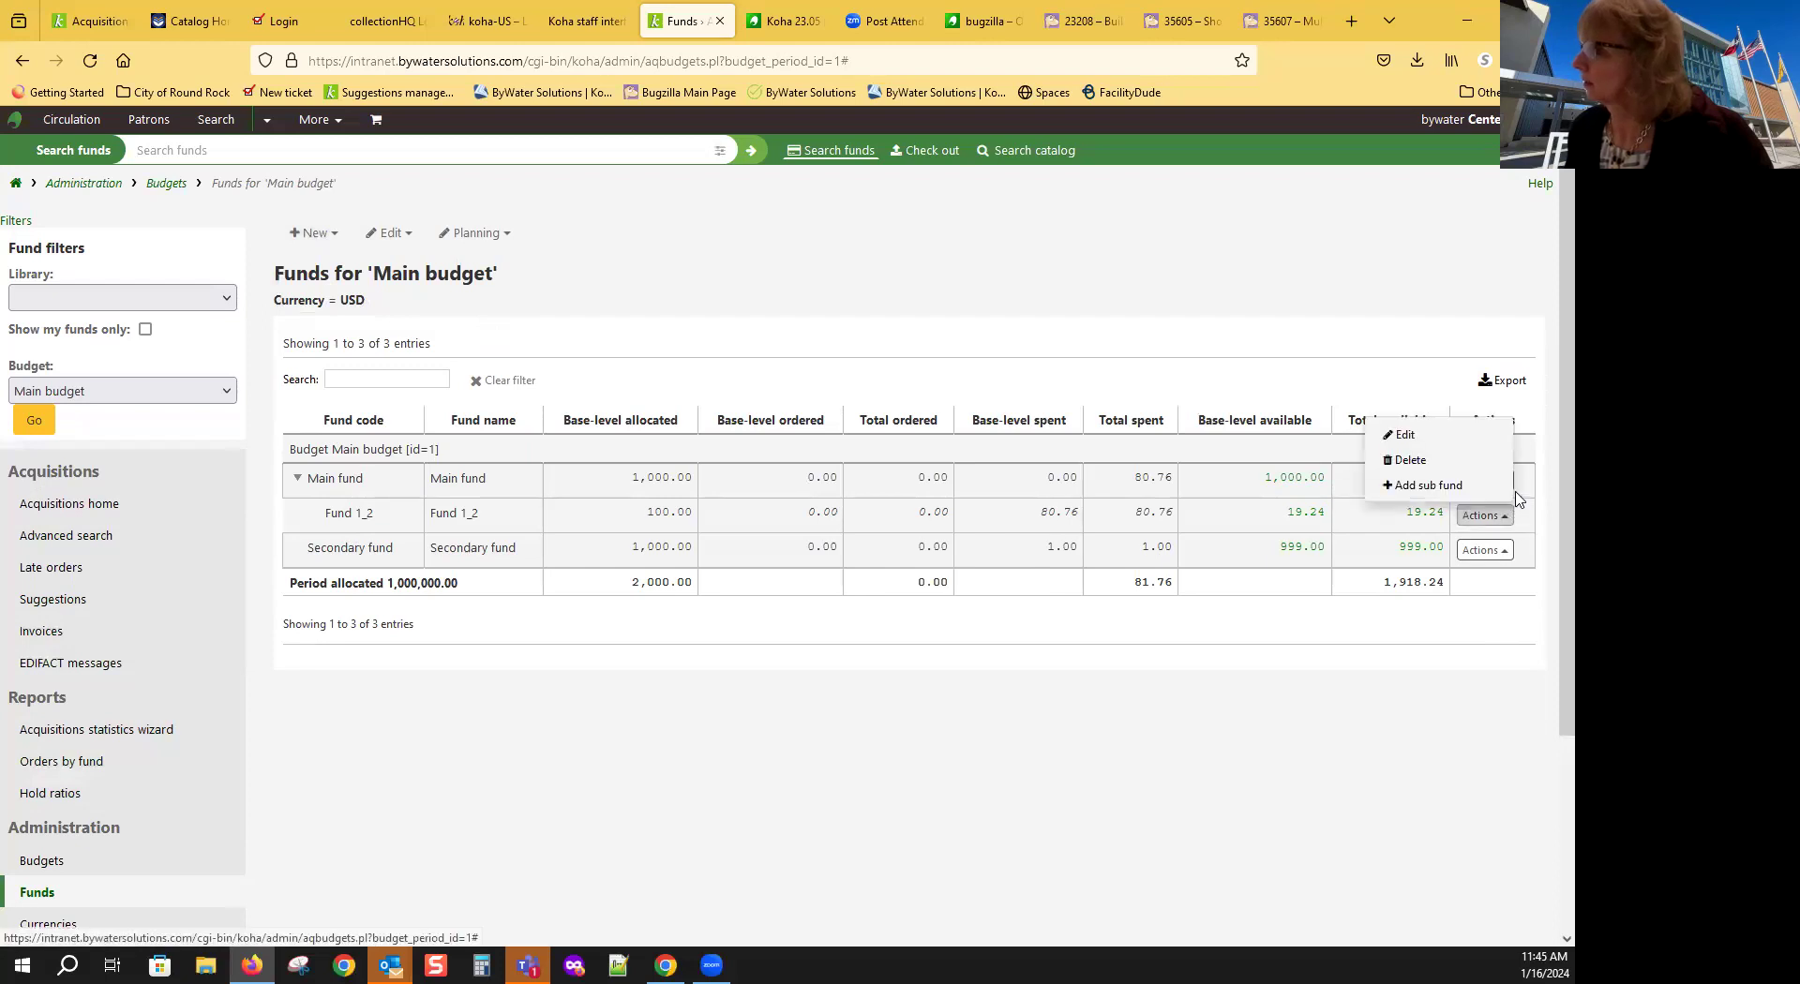
pyautogui.click(1512, 486)
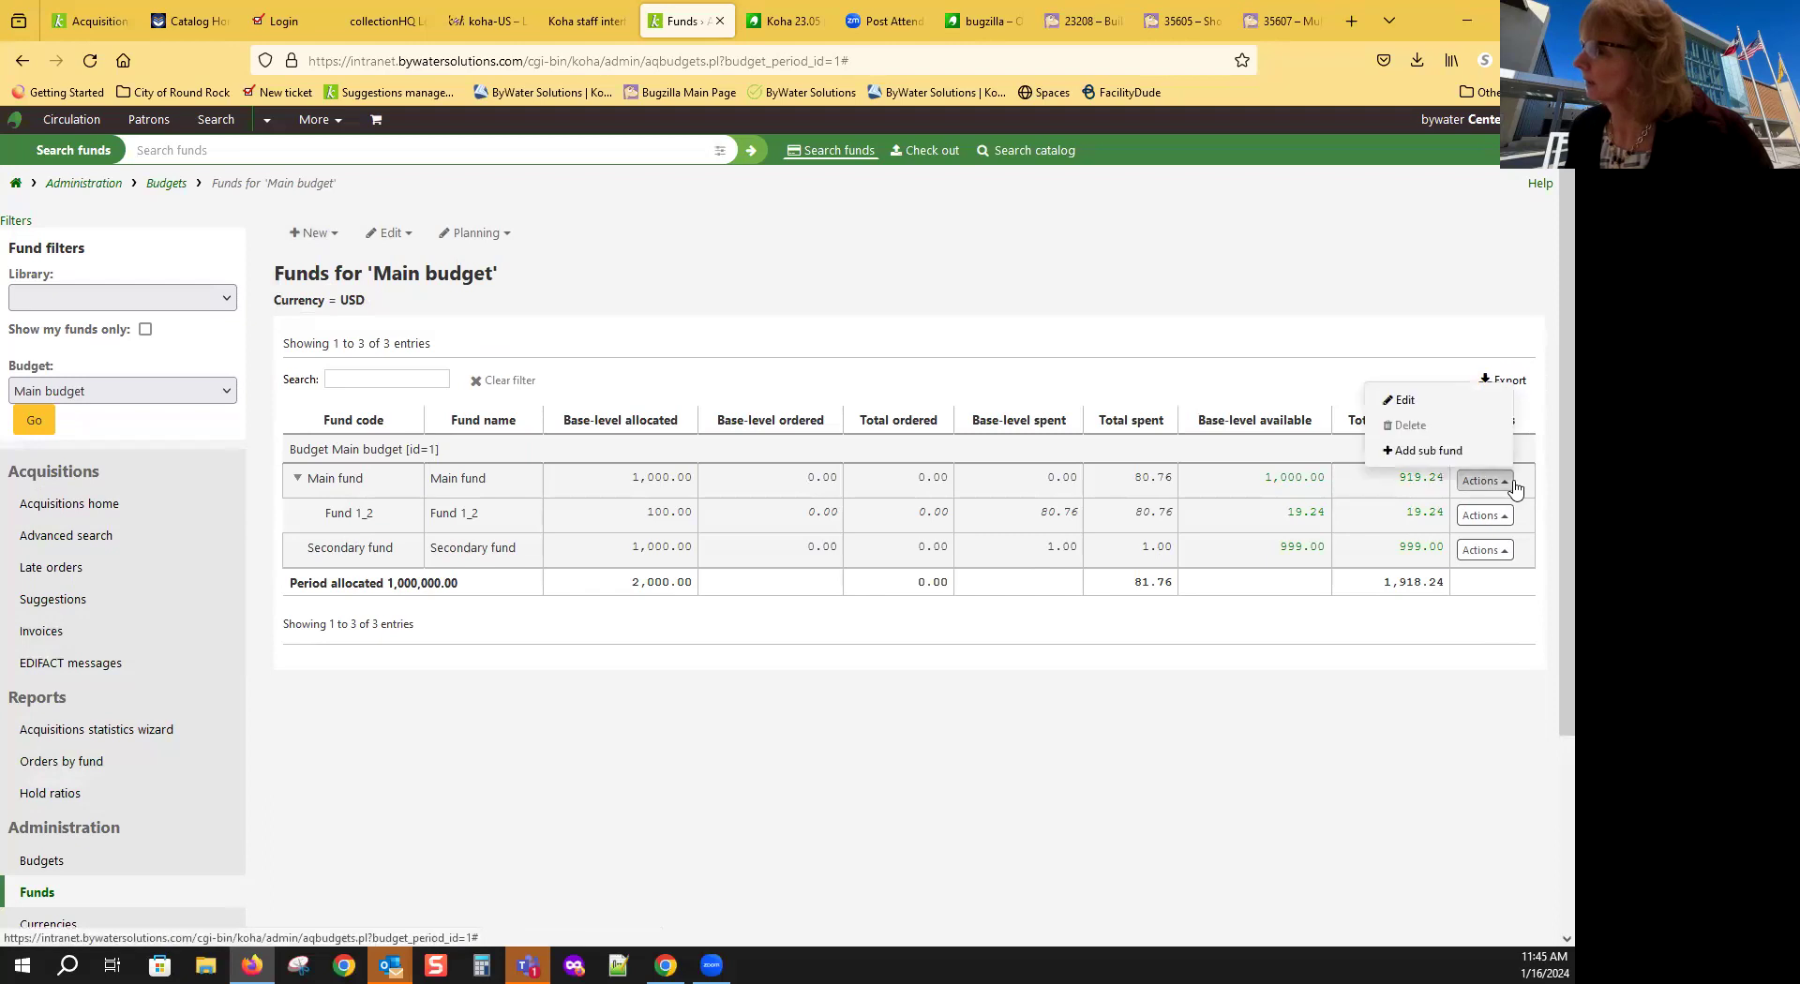
pyautogui.click(1437, 454)
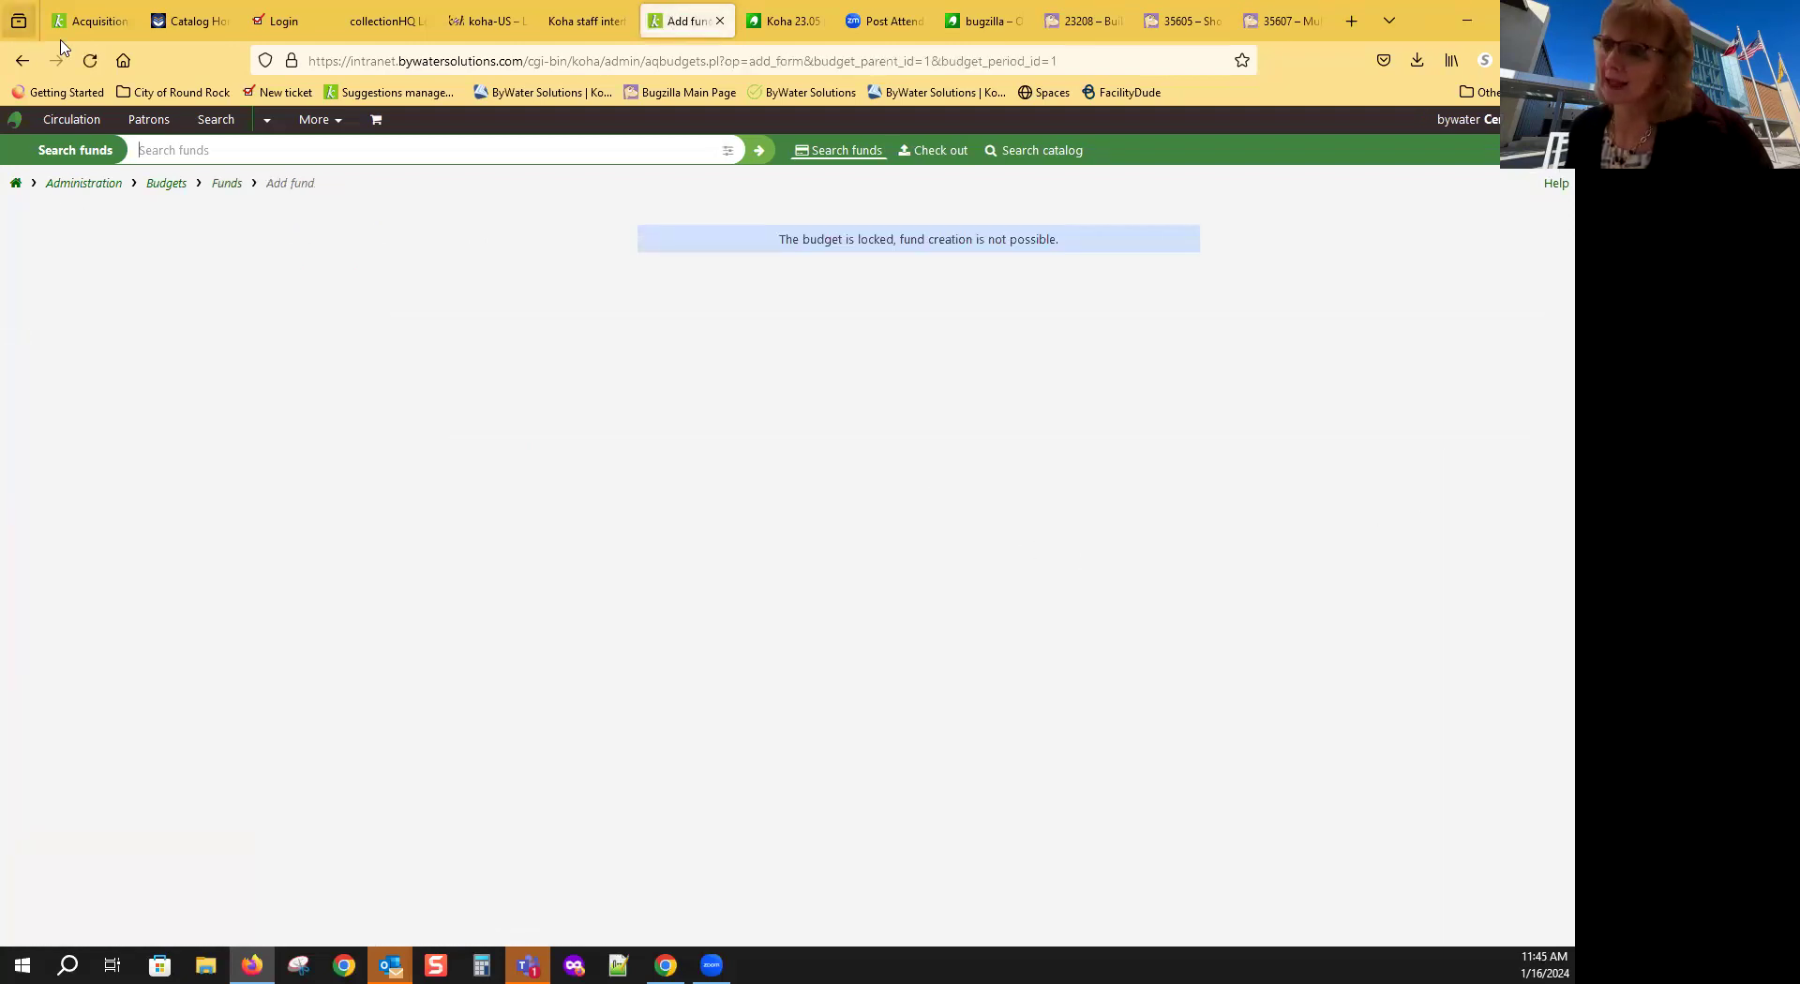
pyautogui.click(22, 62)
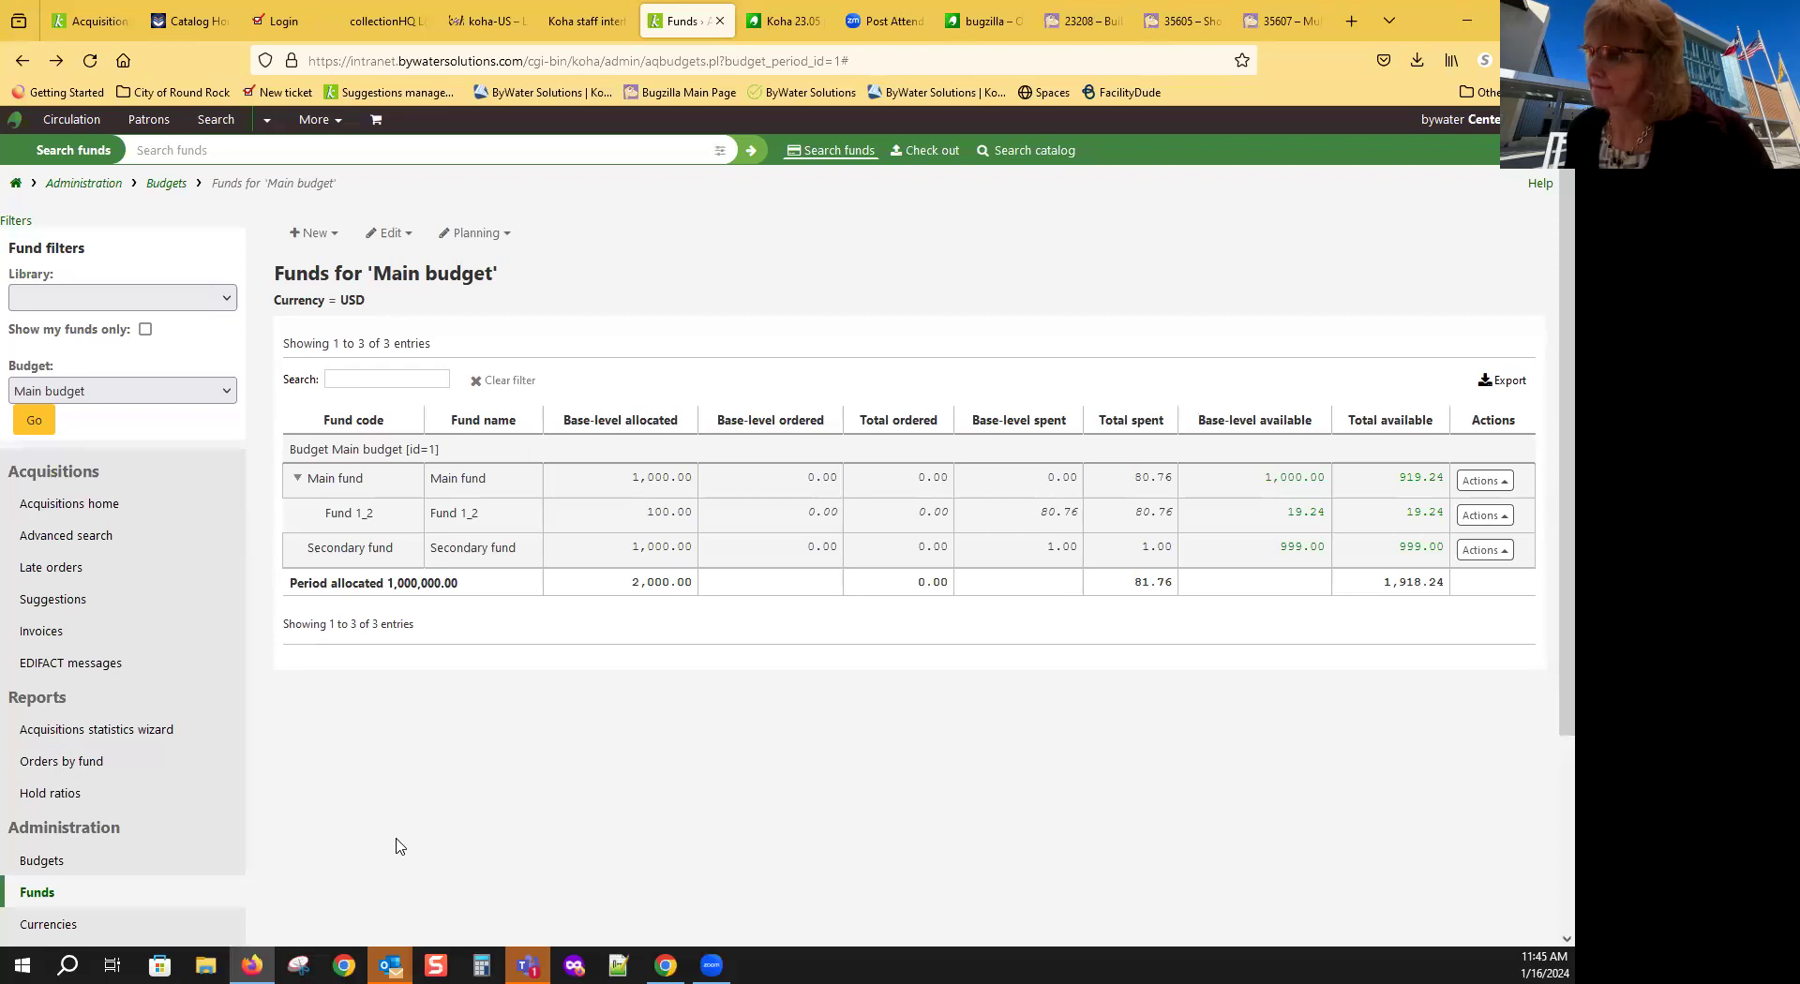
pyautogui.click(1504, 490)
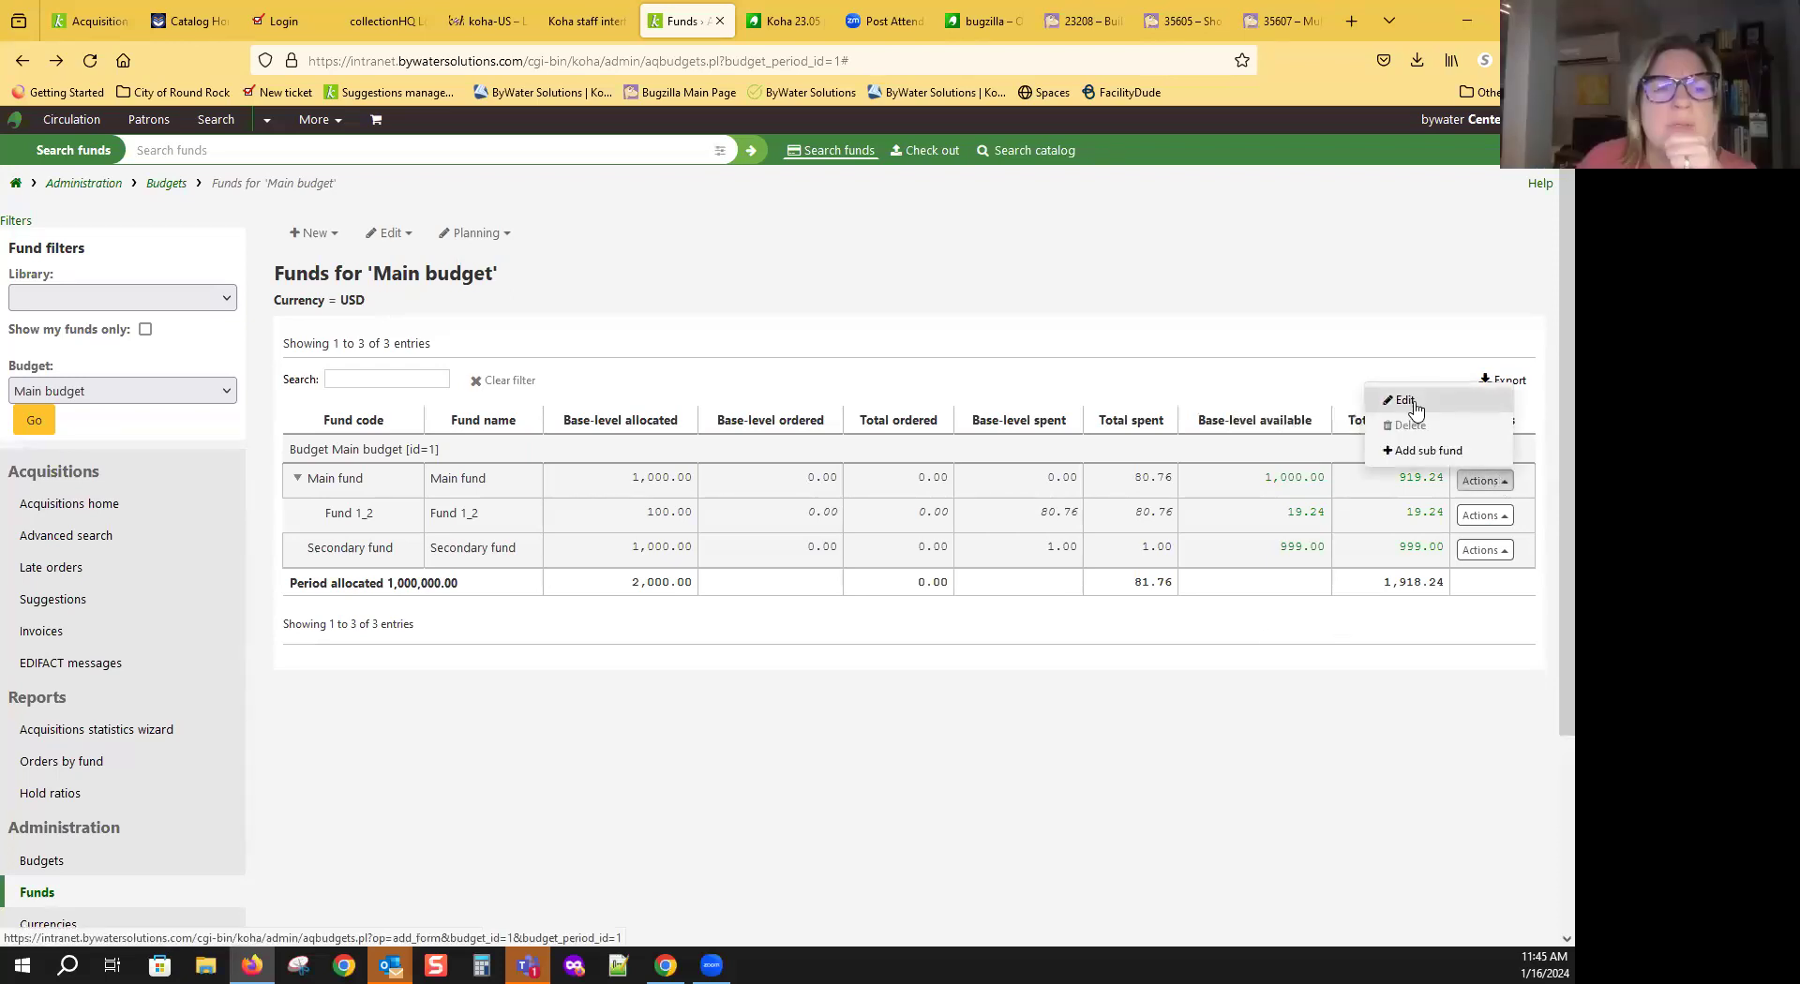
# Step: Clear 'Lock budget' on Main budget's Modify budget form and save the change
pyautogui.click(1404, 400)
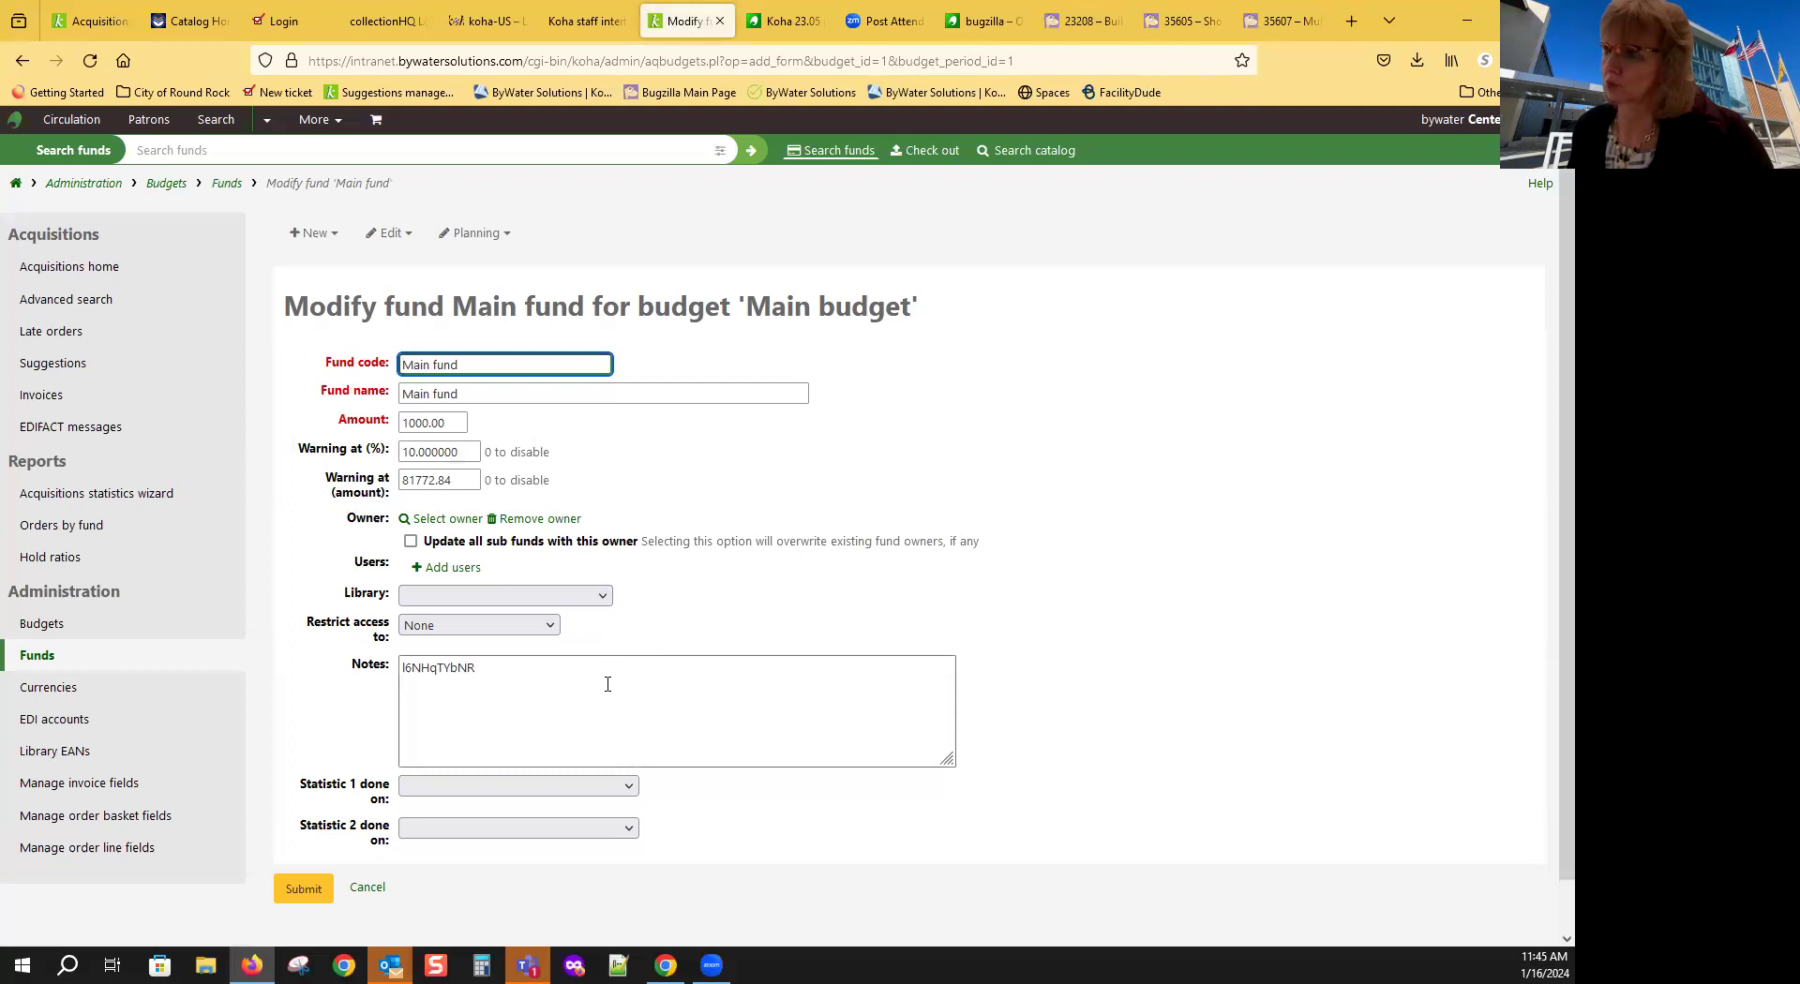
pyautogui.scroll(-1, 657, 806)
pyautogui.scroll(1, 677, 821)
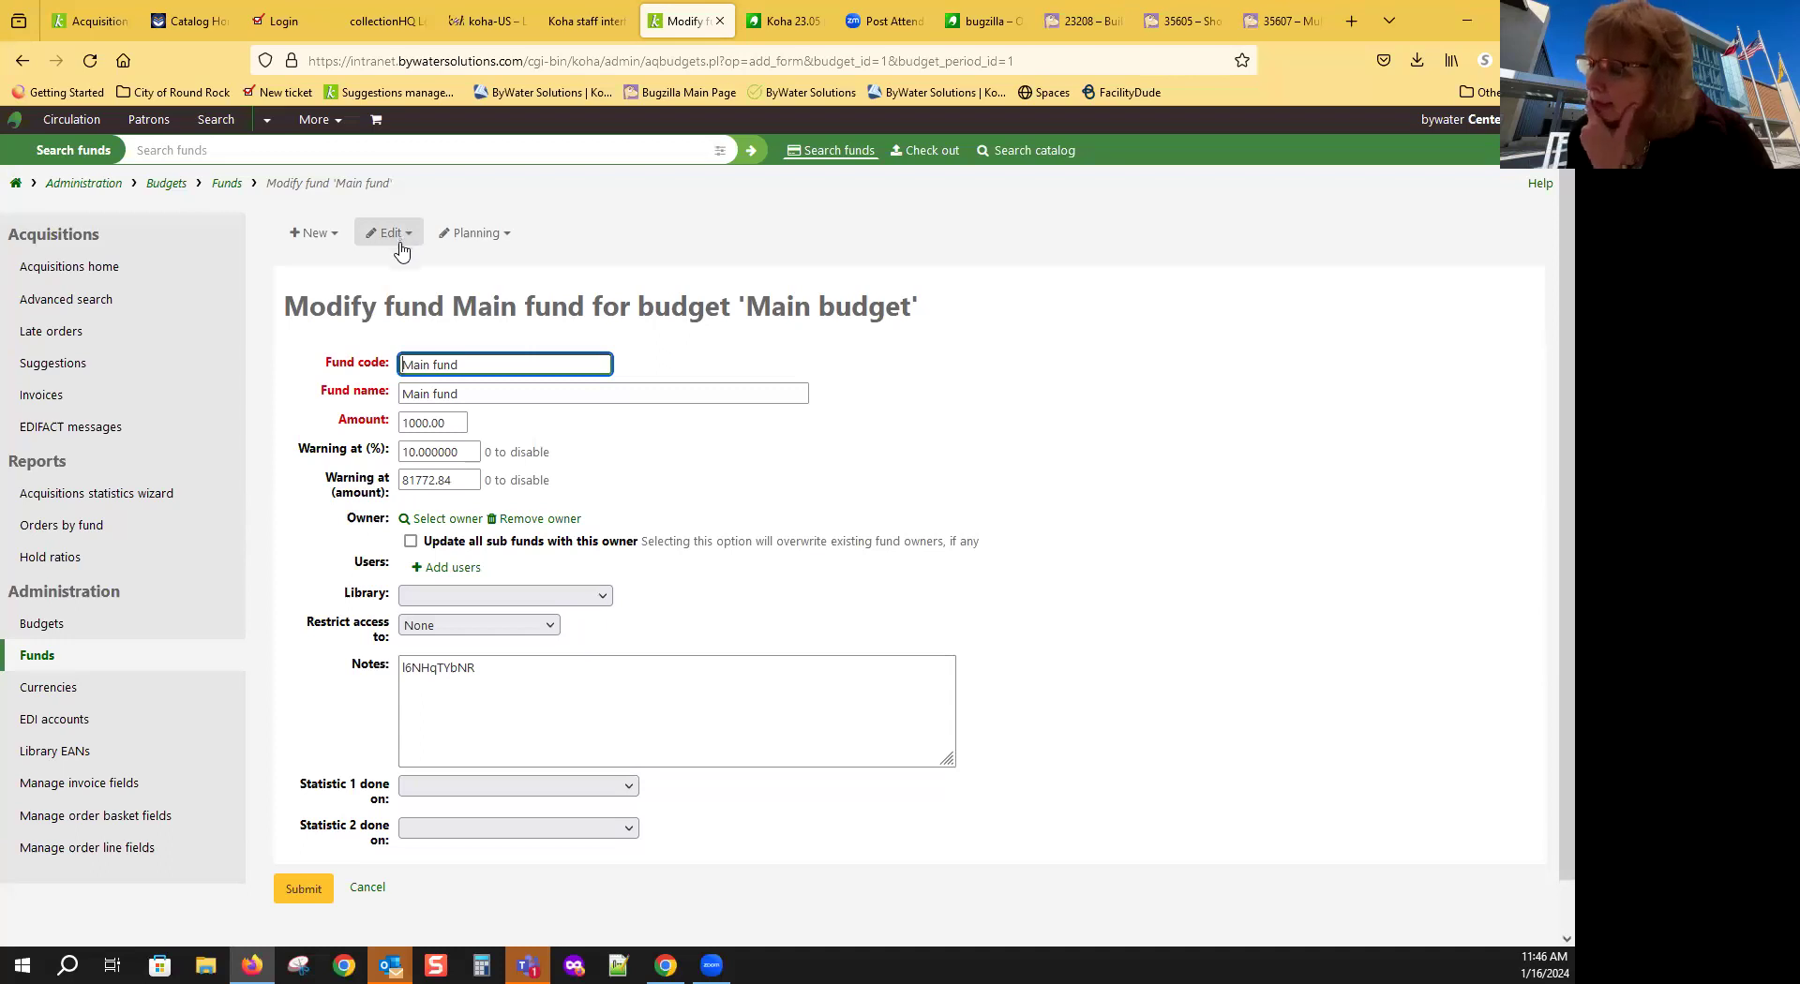
pyautogui.scroll(-1, 1078, 673)
pyautogui.scroll(1, 1078, 656)
pyautogui.click(399, 239)
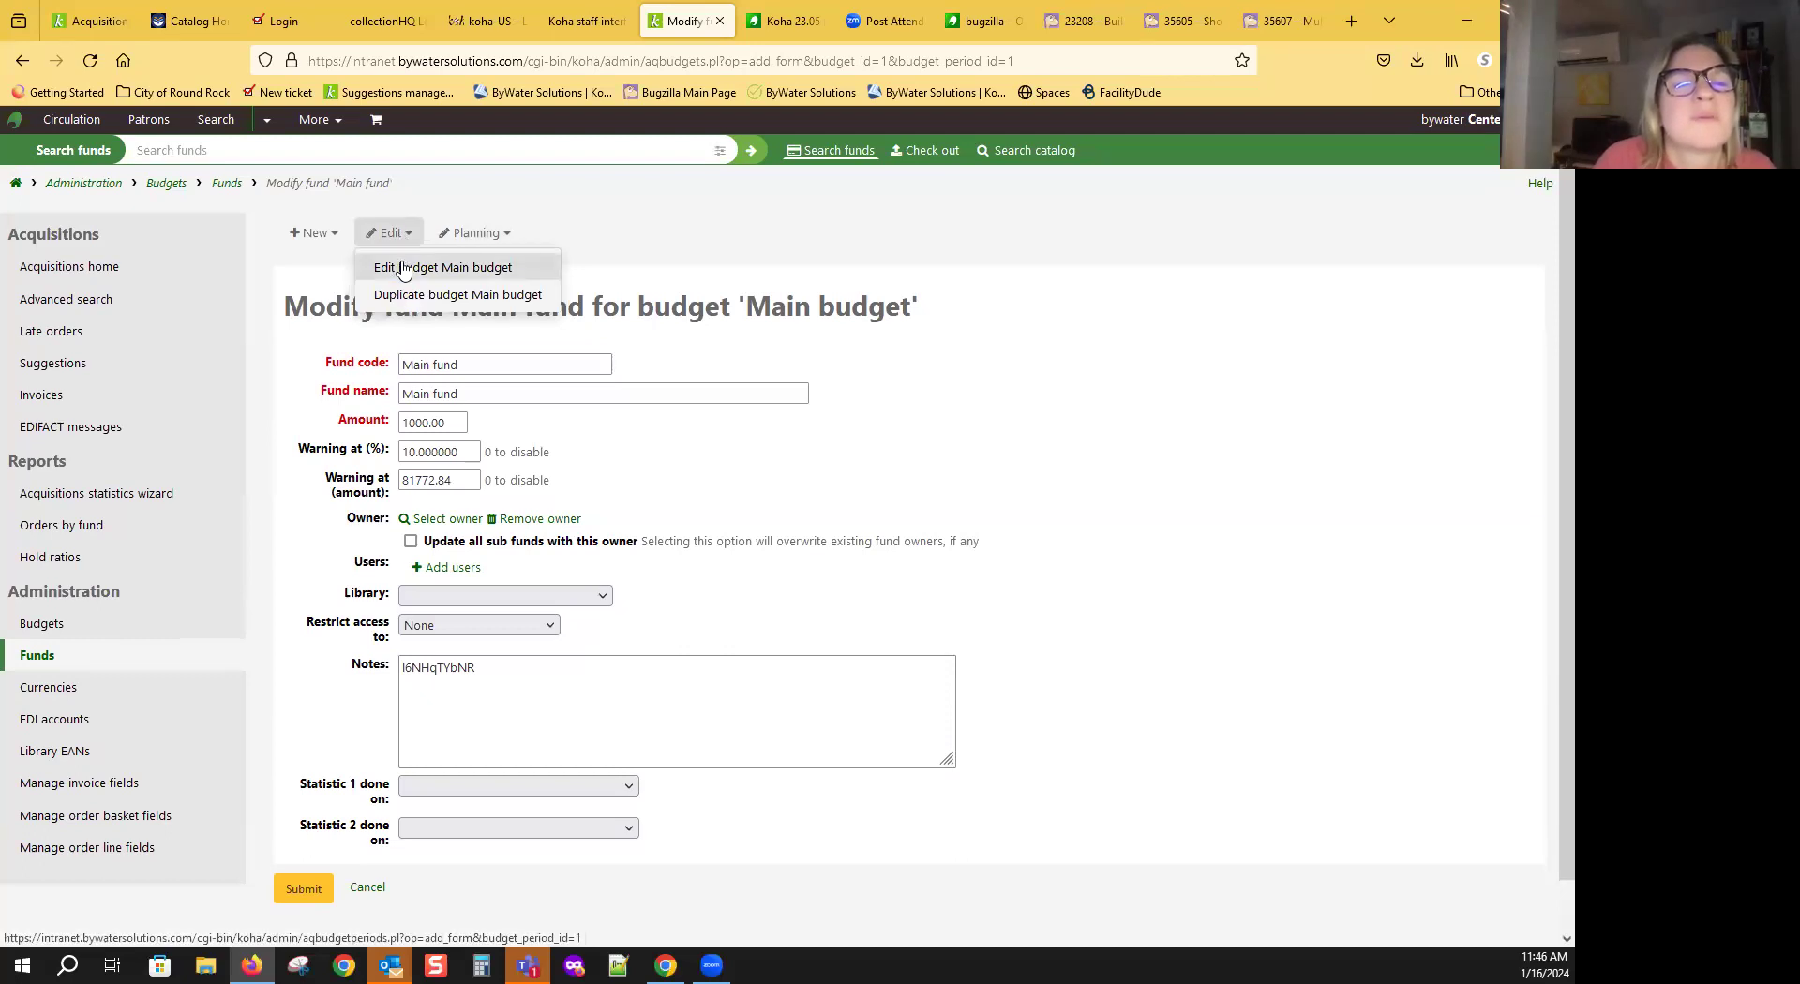
pyautogui.click(403, 269)
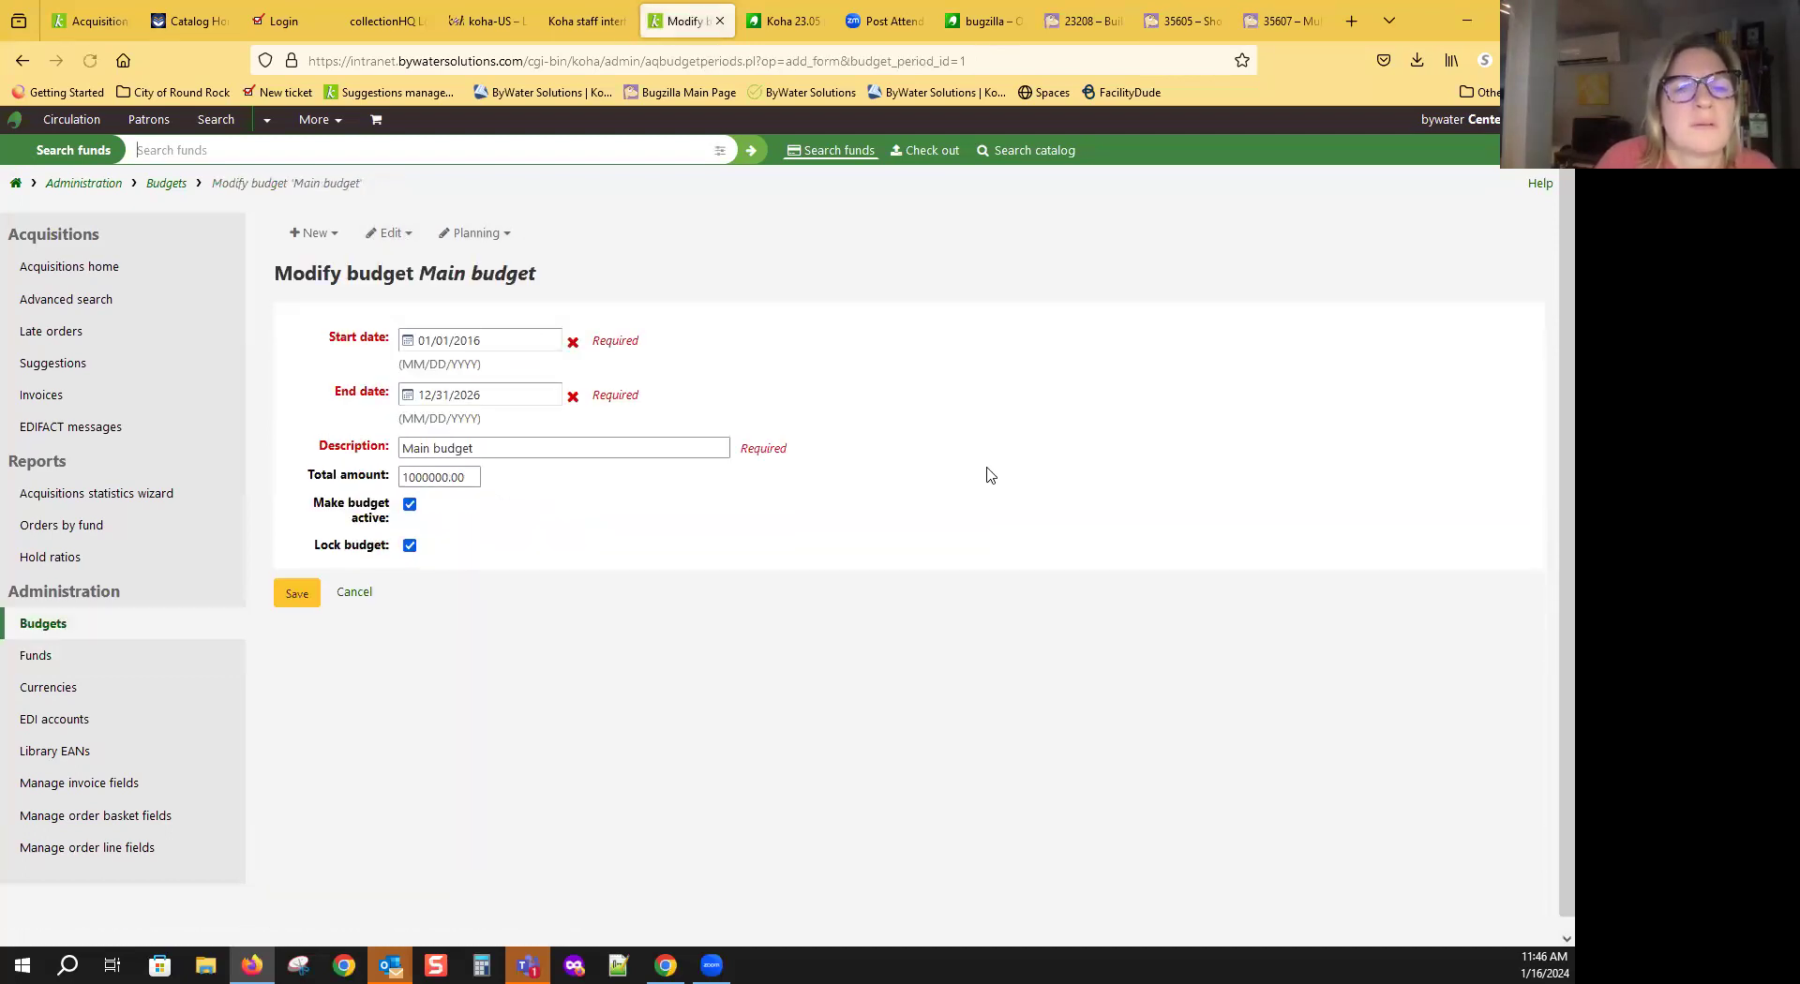
pyautogui.click(409, 546)
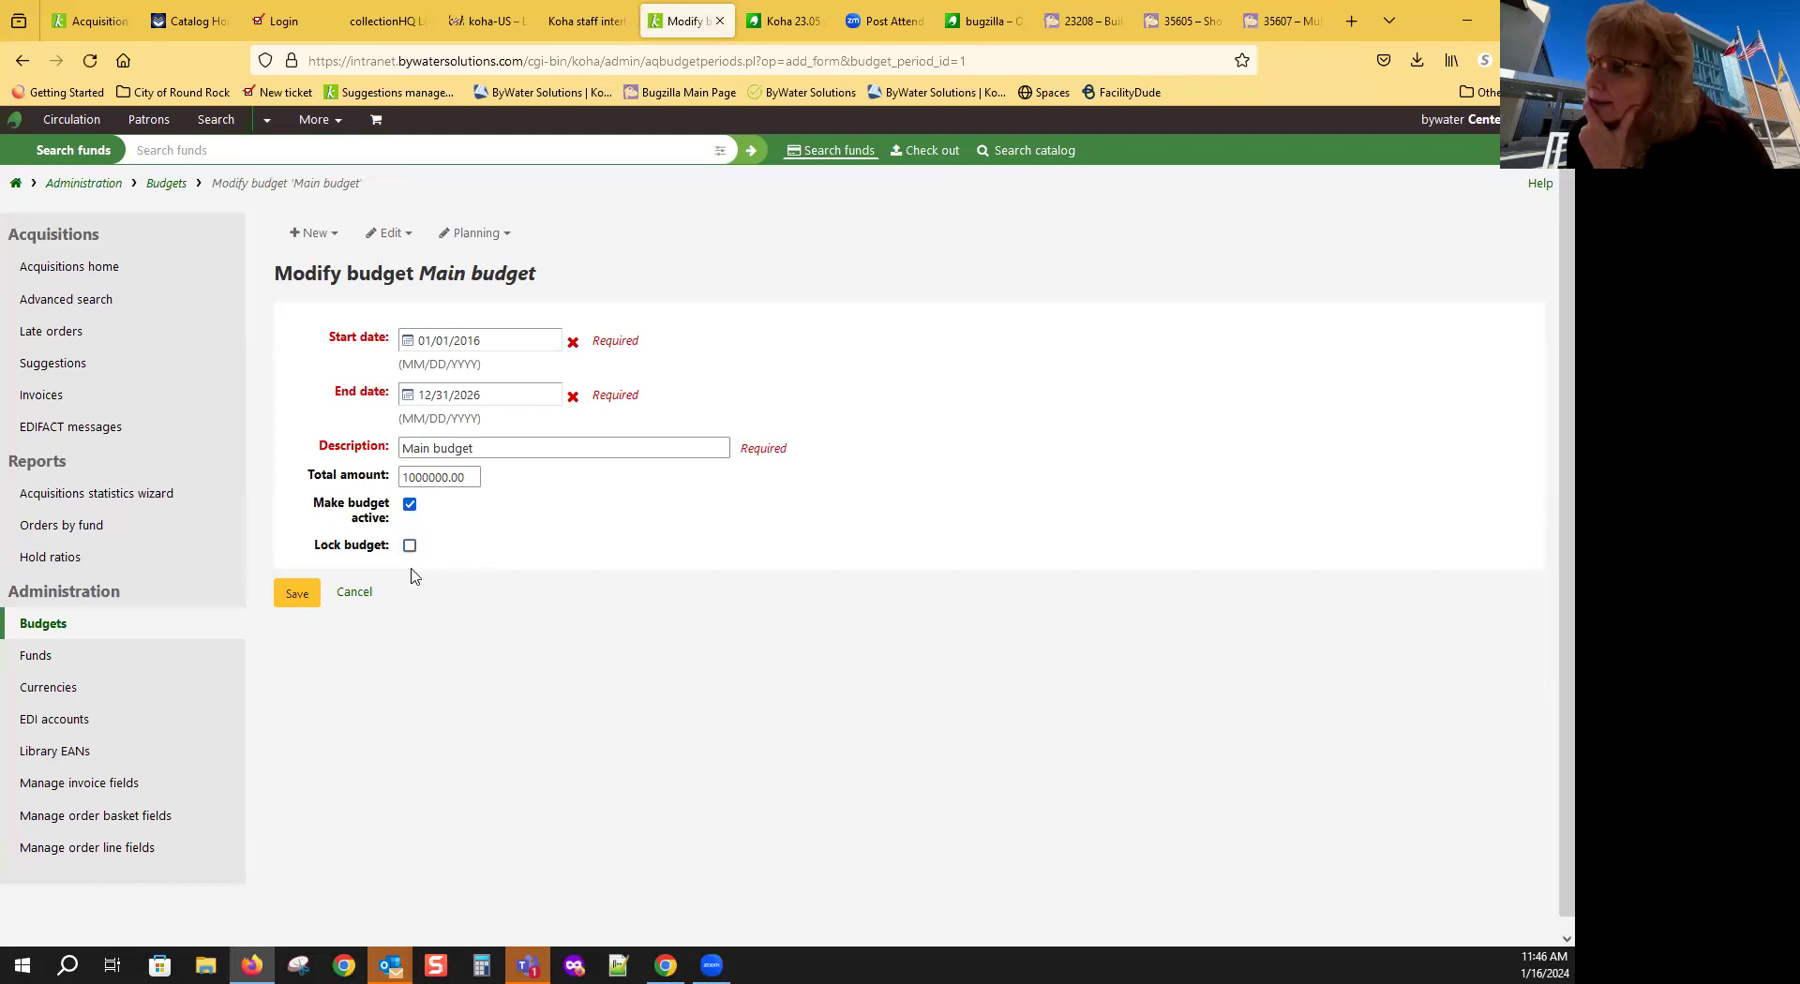
pyautogui.click(297, 594)
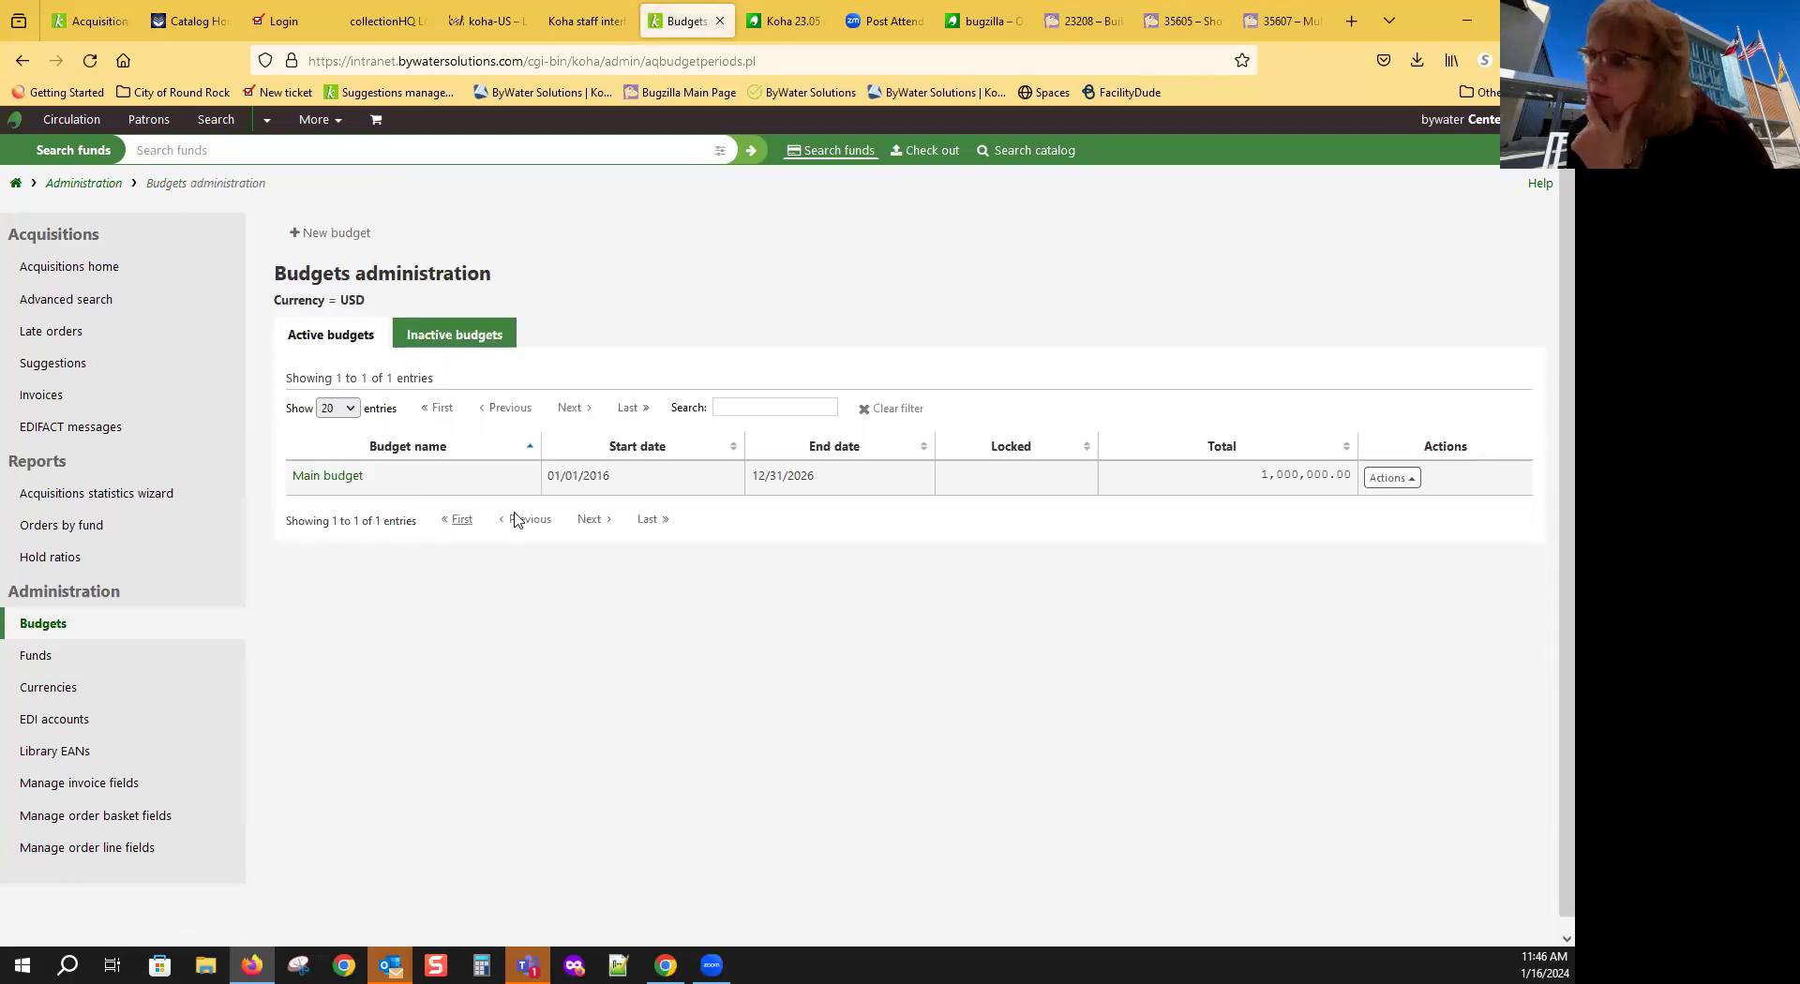
# Step: Open Main budget's funds and start adding a sub fund under Main fund
pyautogui.click(321, 480)
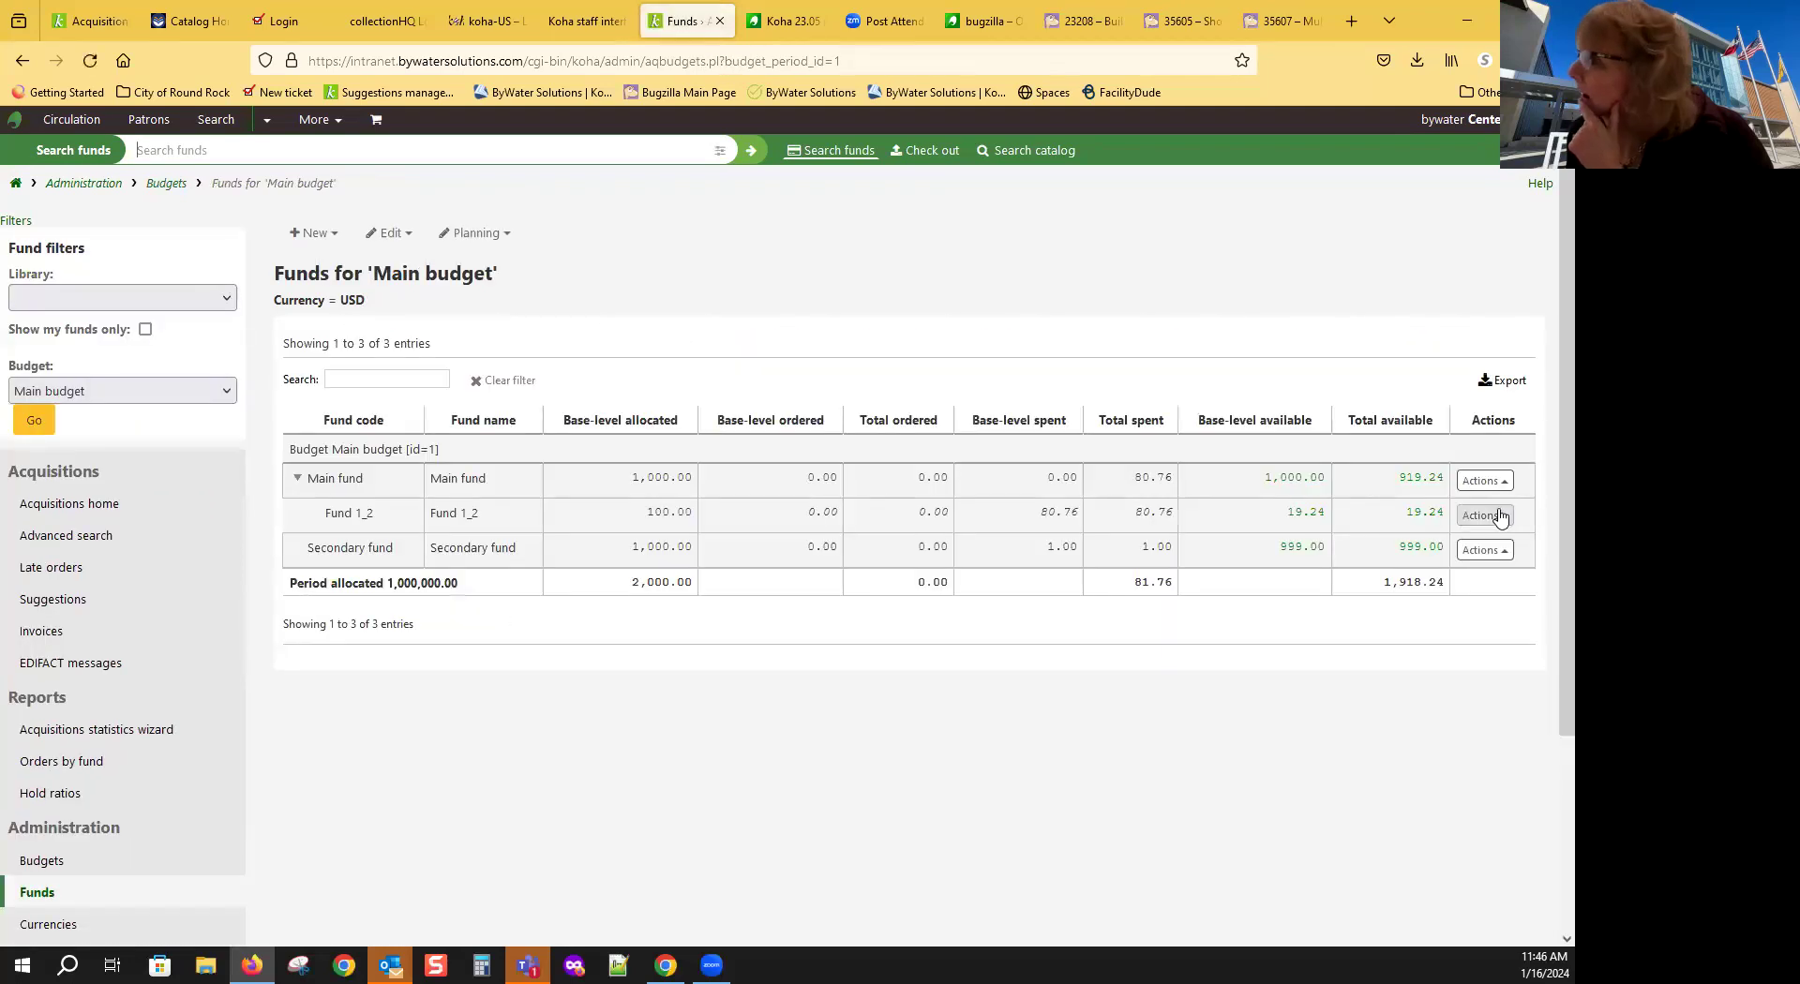
pyautogui.click(1485, 480)
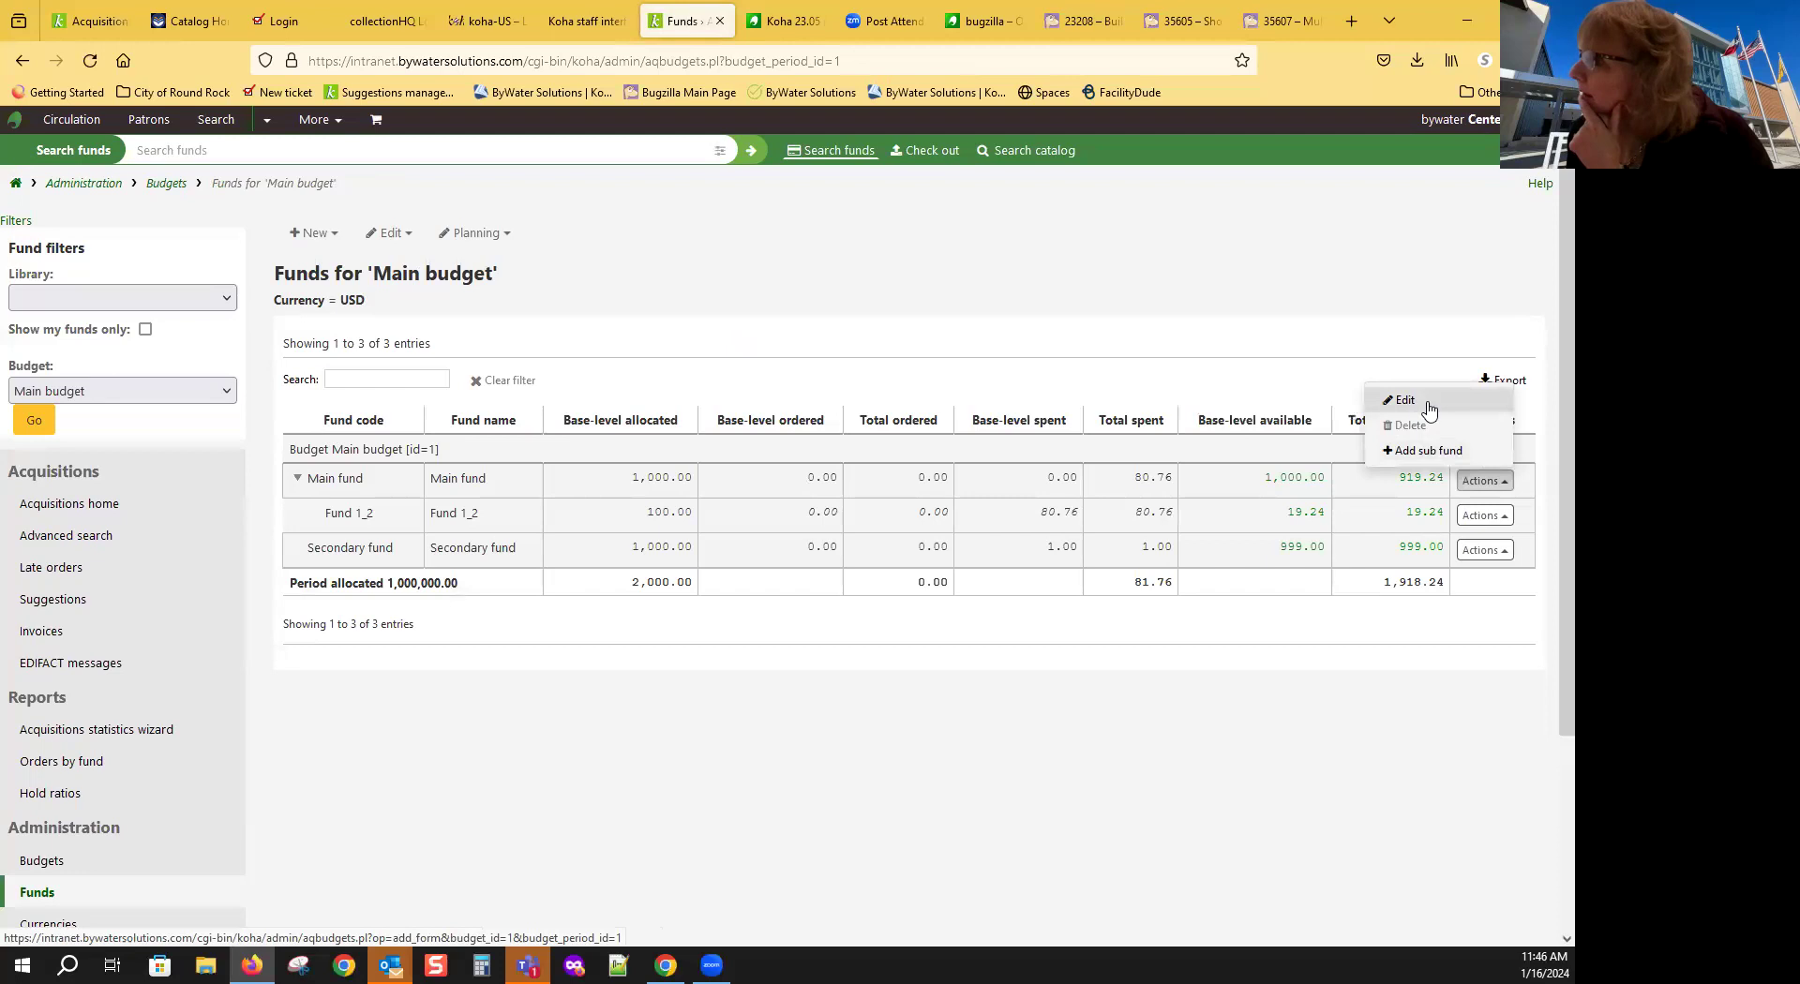
pyautogui.click(1417, 452)
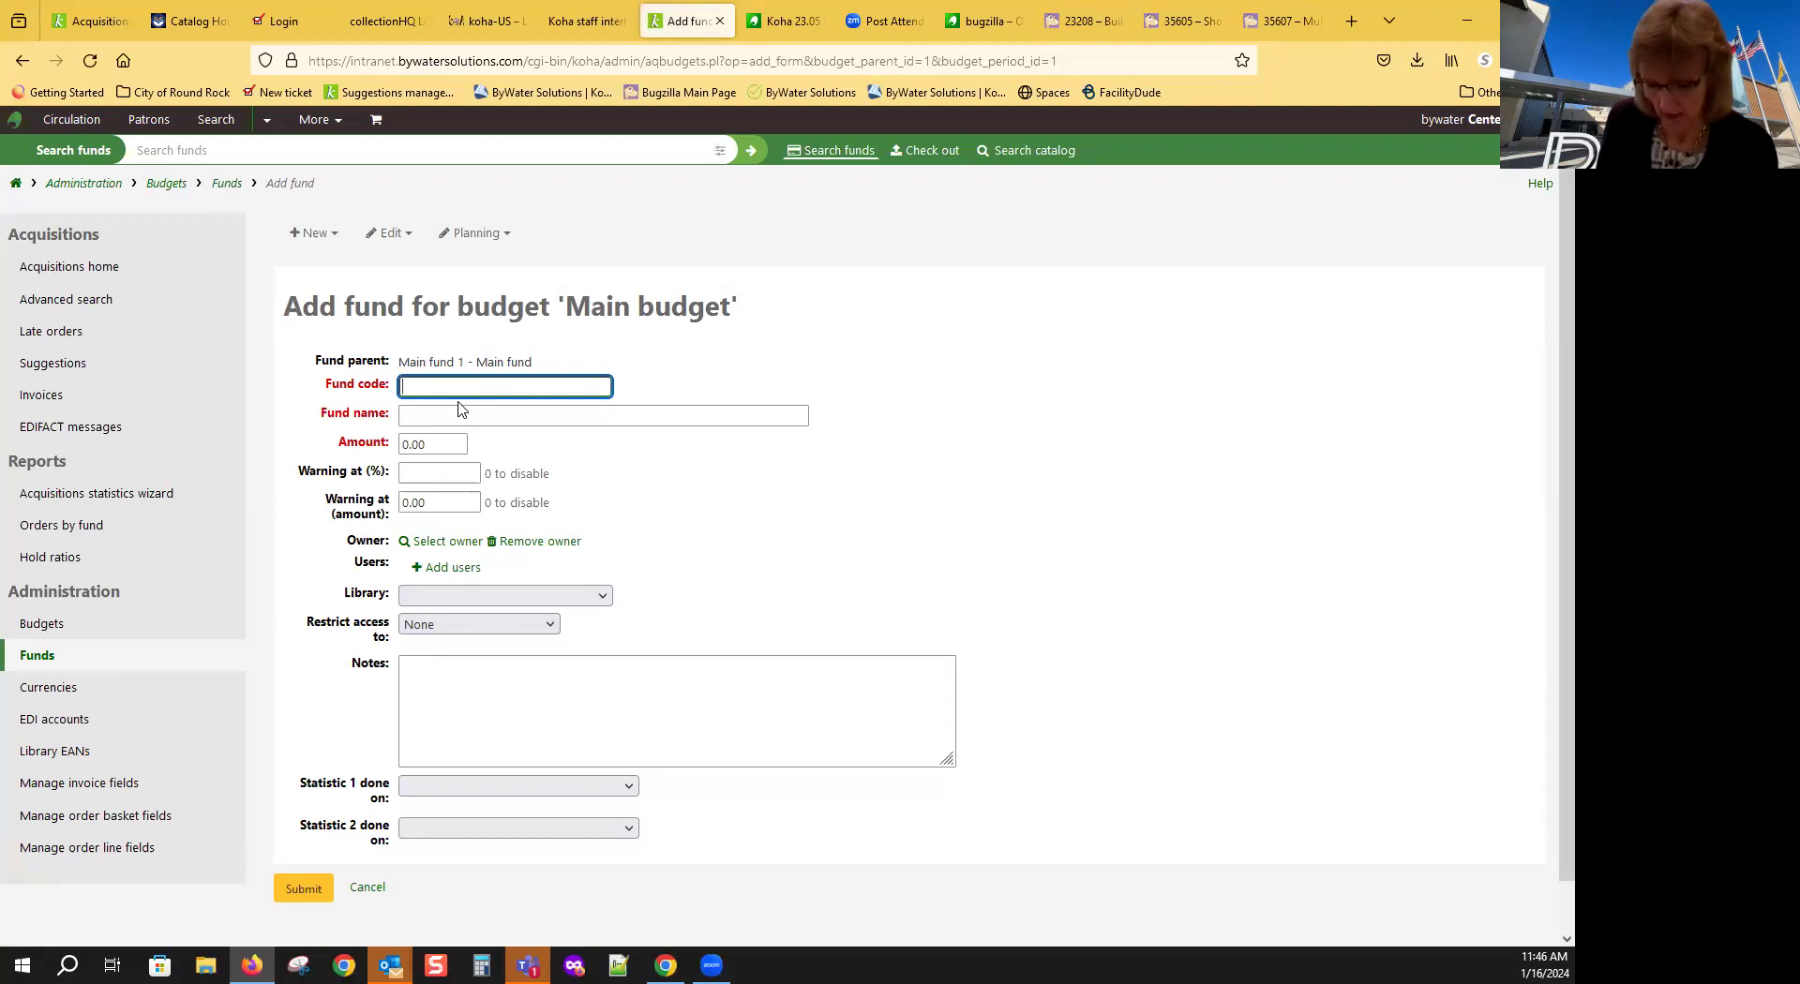
# Step: Fill in fund code SUBFUND2, name 'Child fund' and amount 10.00
pyautogui.write('SUBFUND')
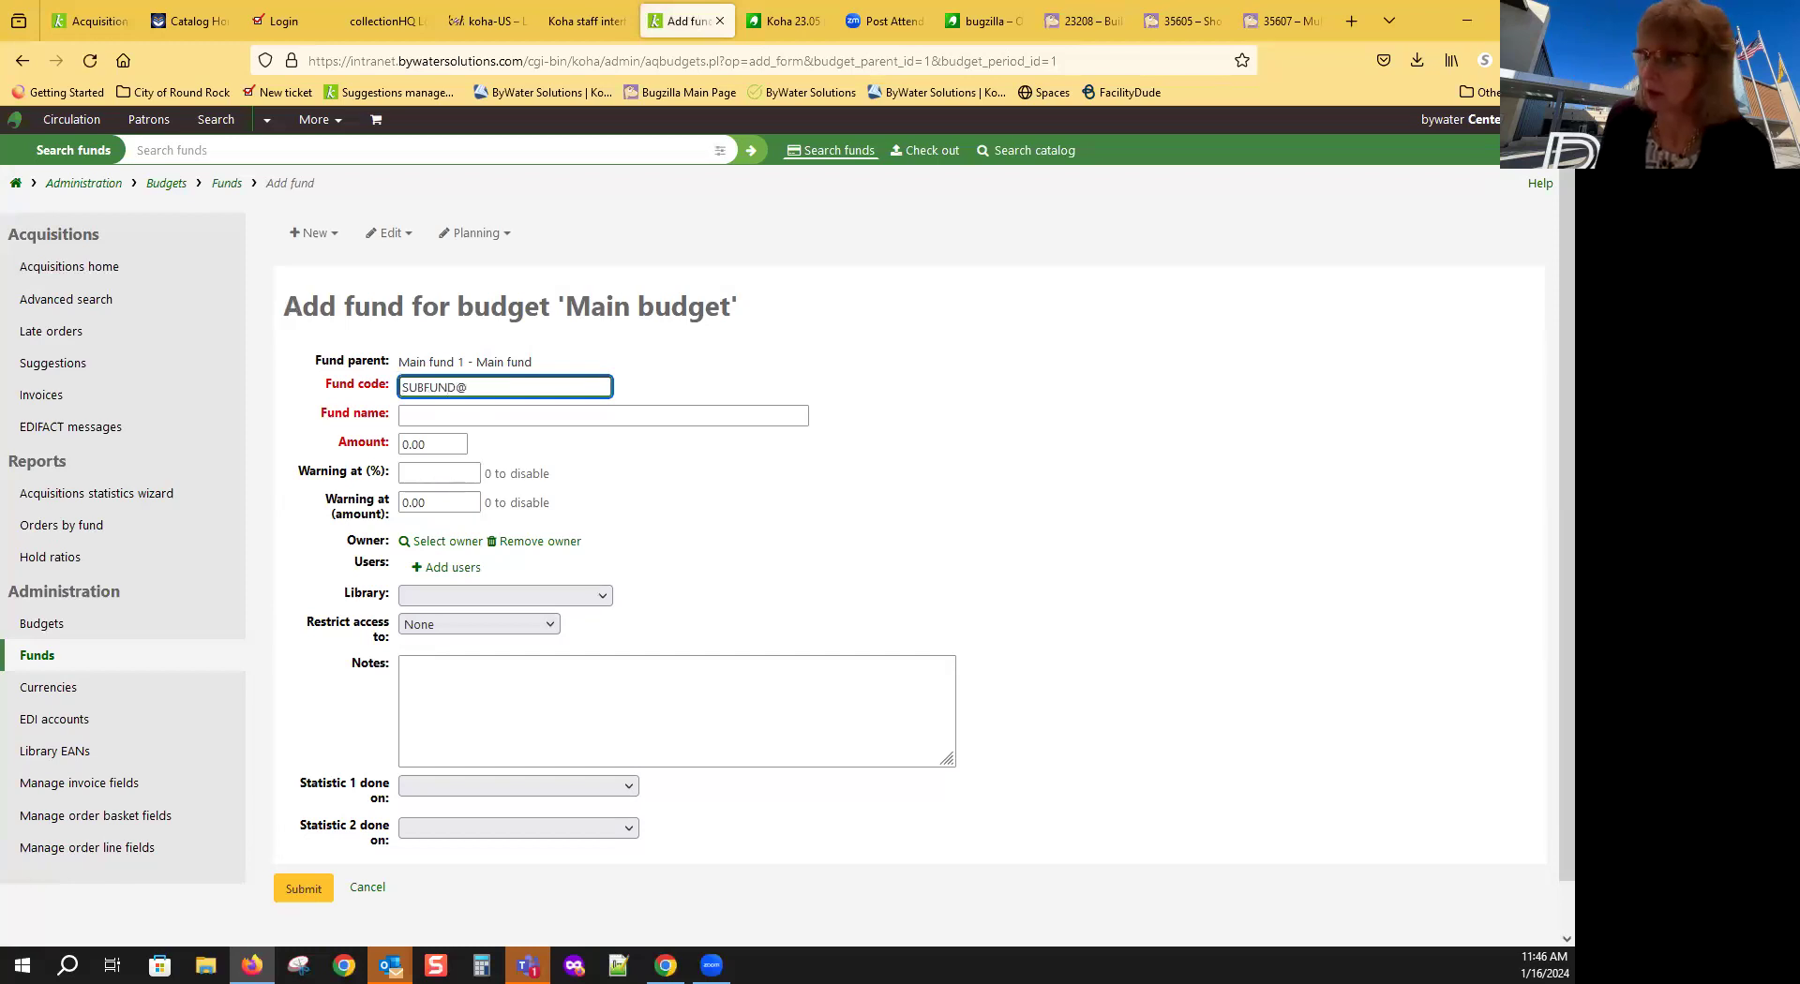
pyautogui.write('@')
pyautogui.press('BackSpace')
pyautogui.write('2')
pyautogui.click(493, 415)
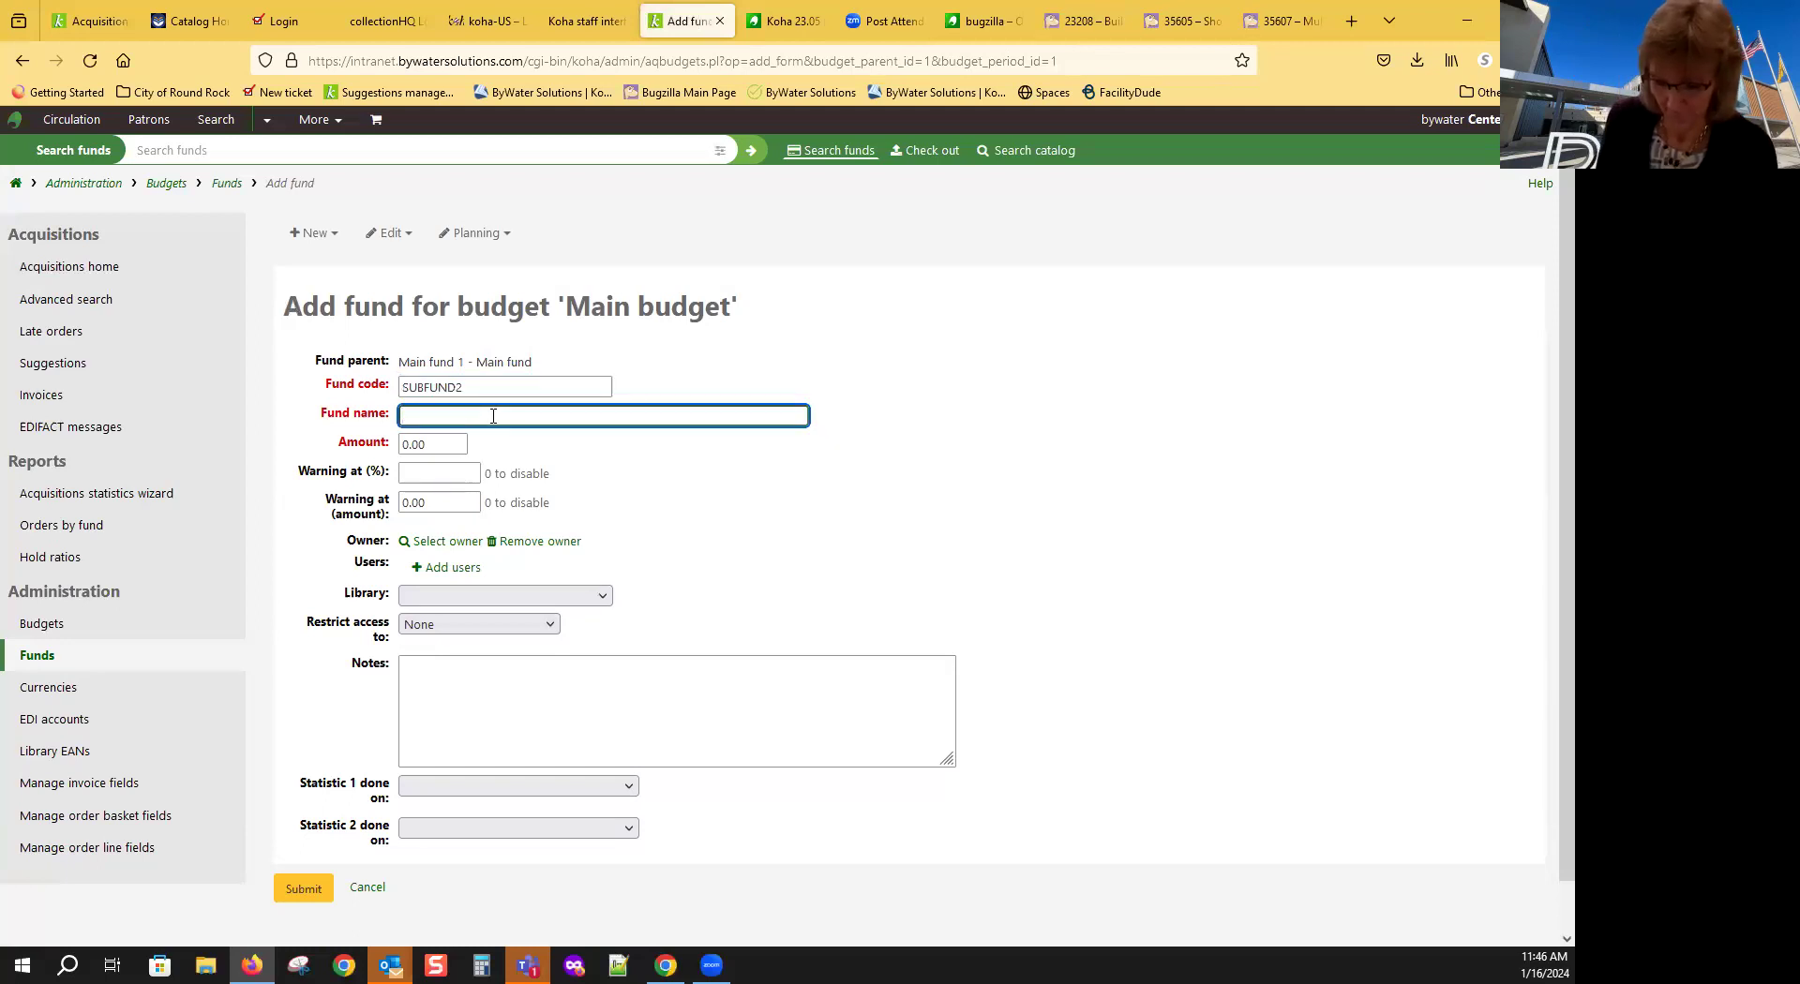
pyautogui.write('Child ')
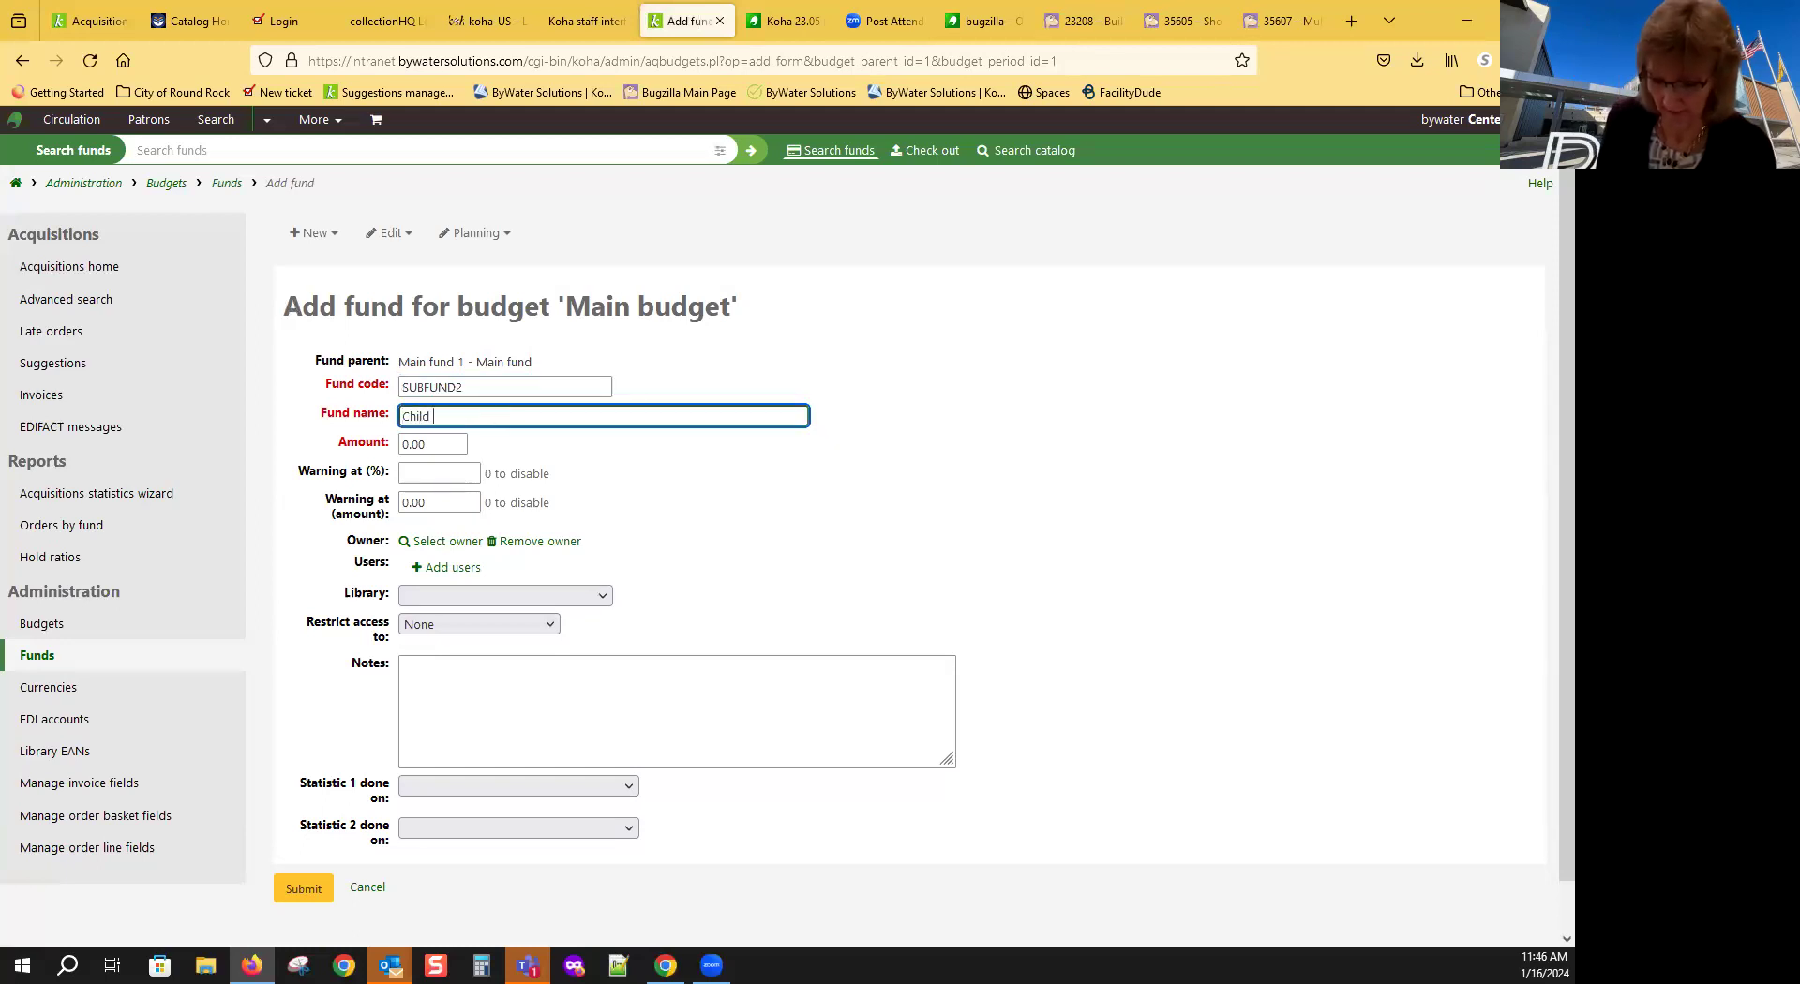
pyautogui.write('fund')
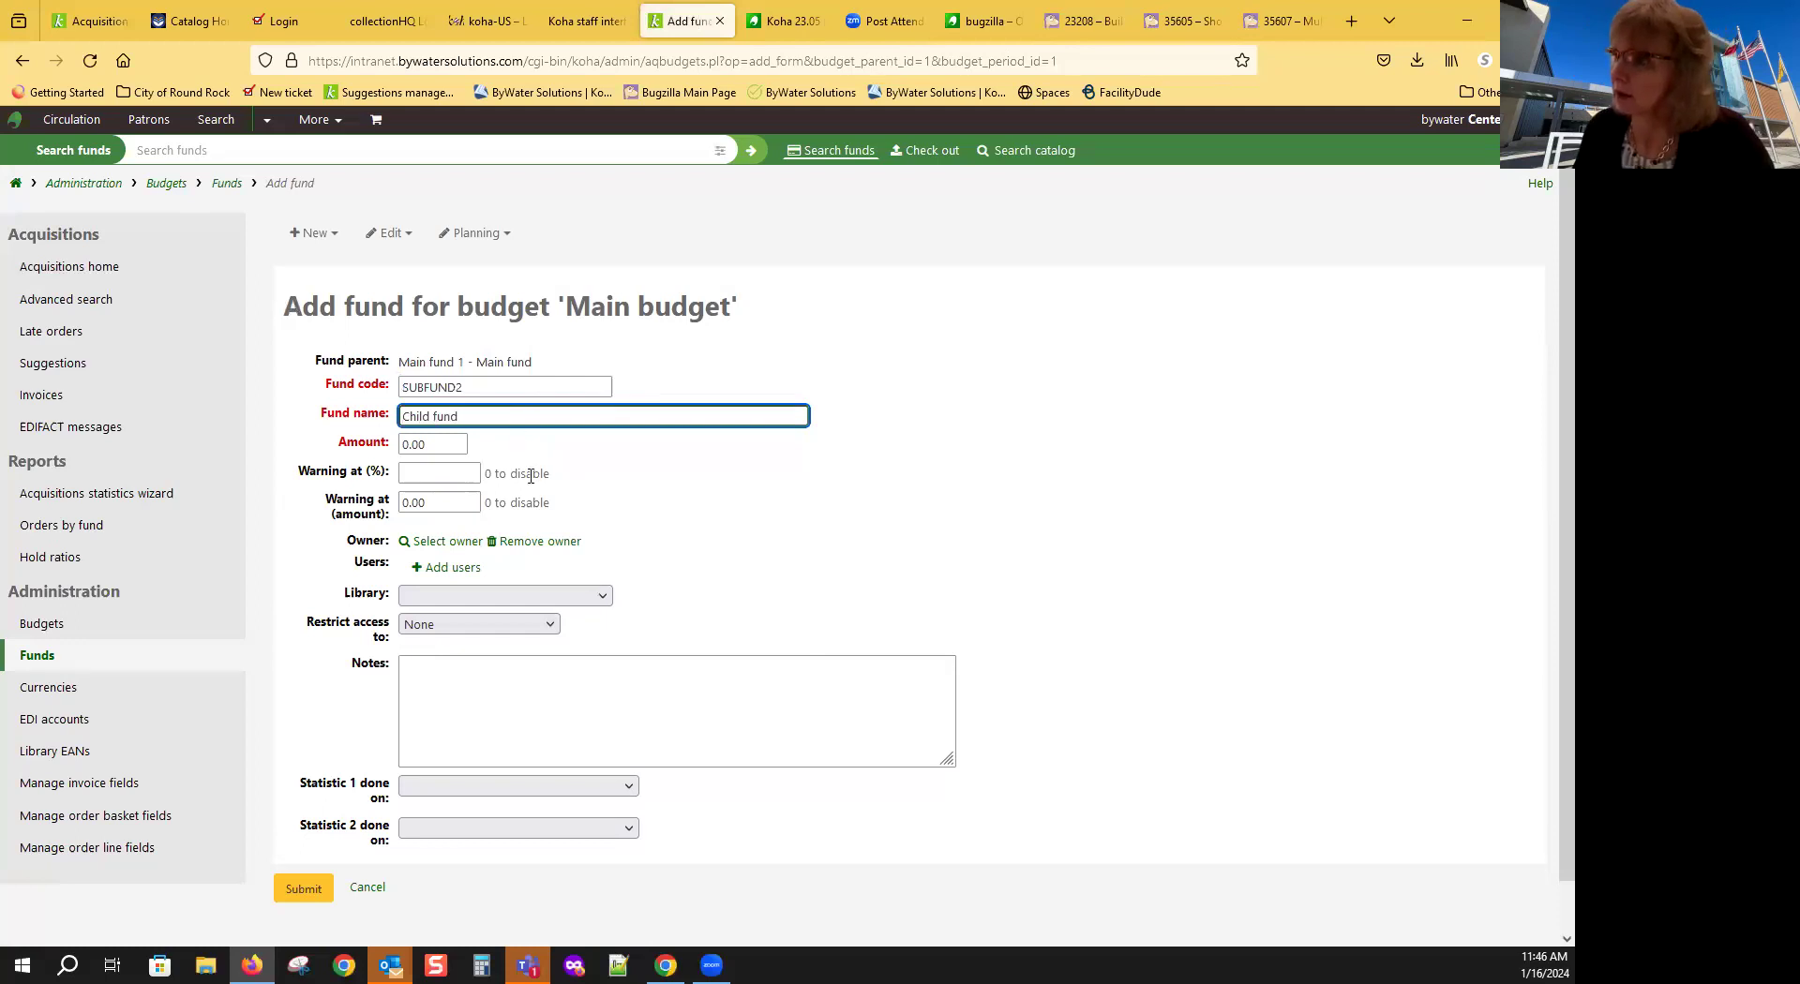
pyautogui.click(405, 447)
pyautogui.doubleClick(405, 446)
pyautogui.write('10.0')
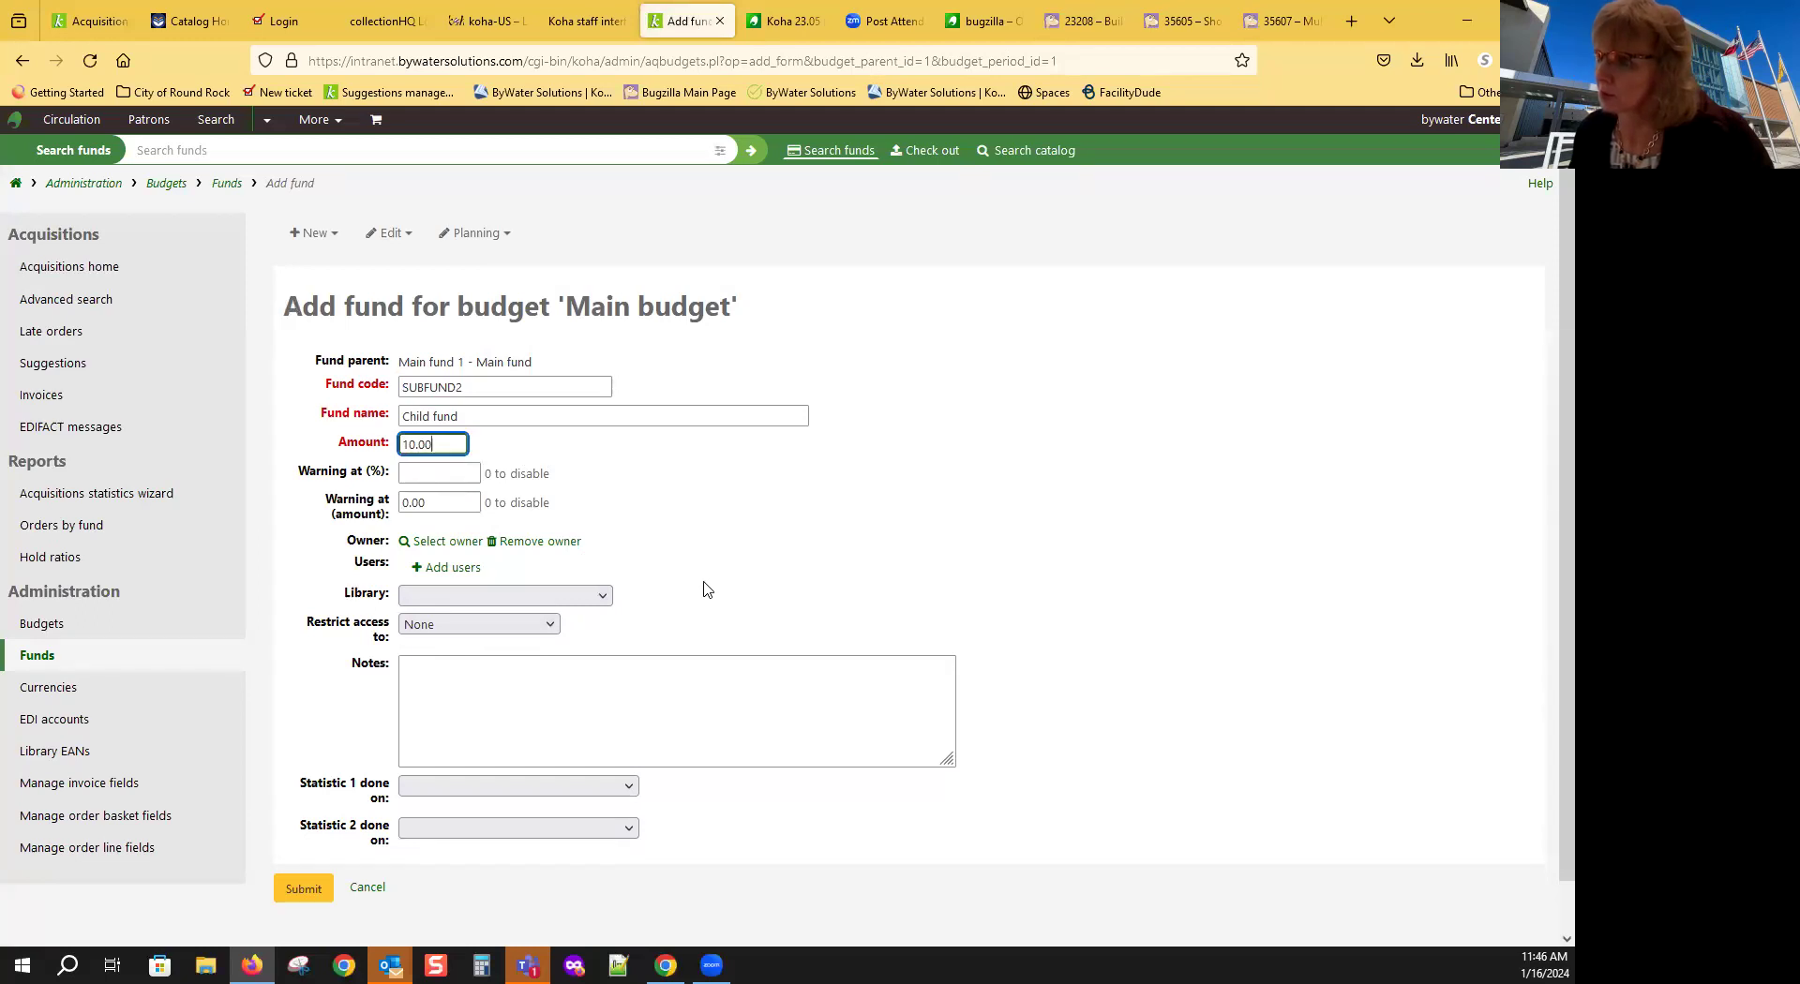
pyautogui.scroll(-1, 585, 668)
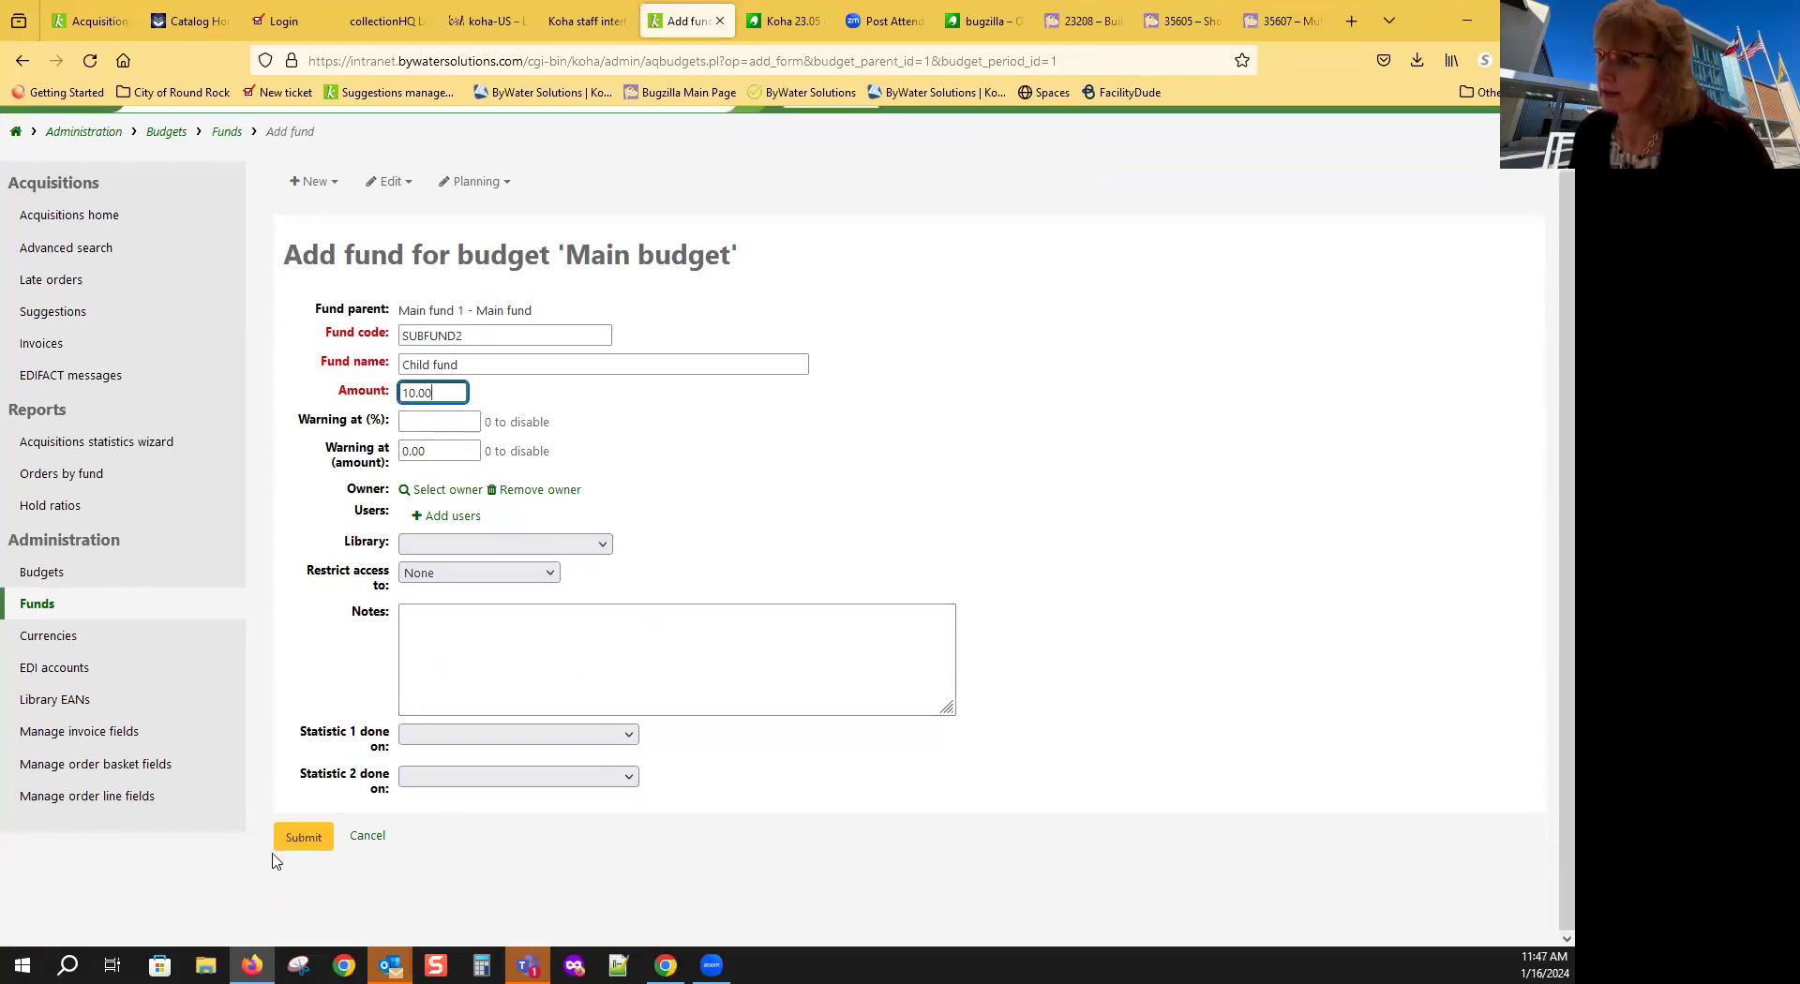
# Step: Submit the Add fund form to save Child fund (SUBFUND2) under Main fund
pyautogui.click(306, 840)
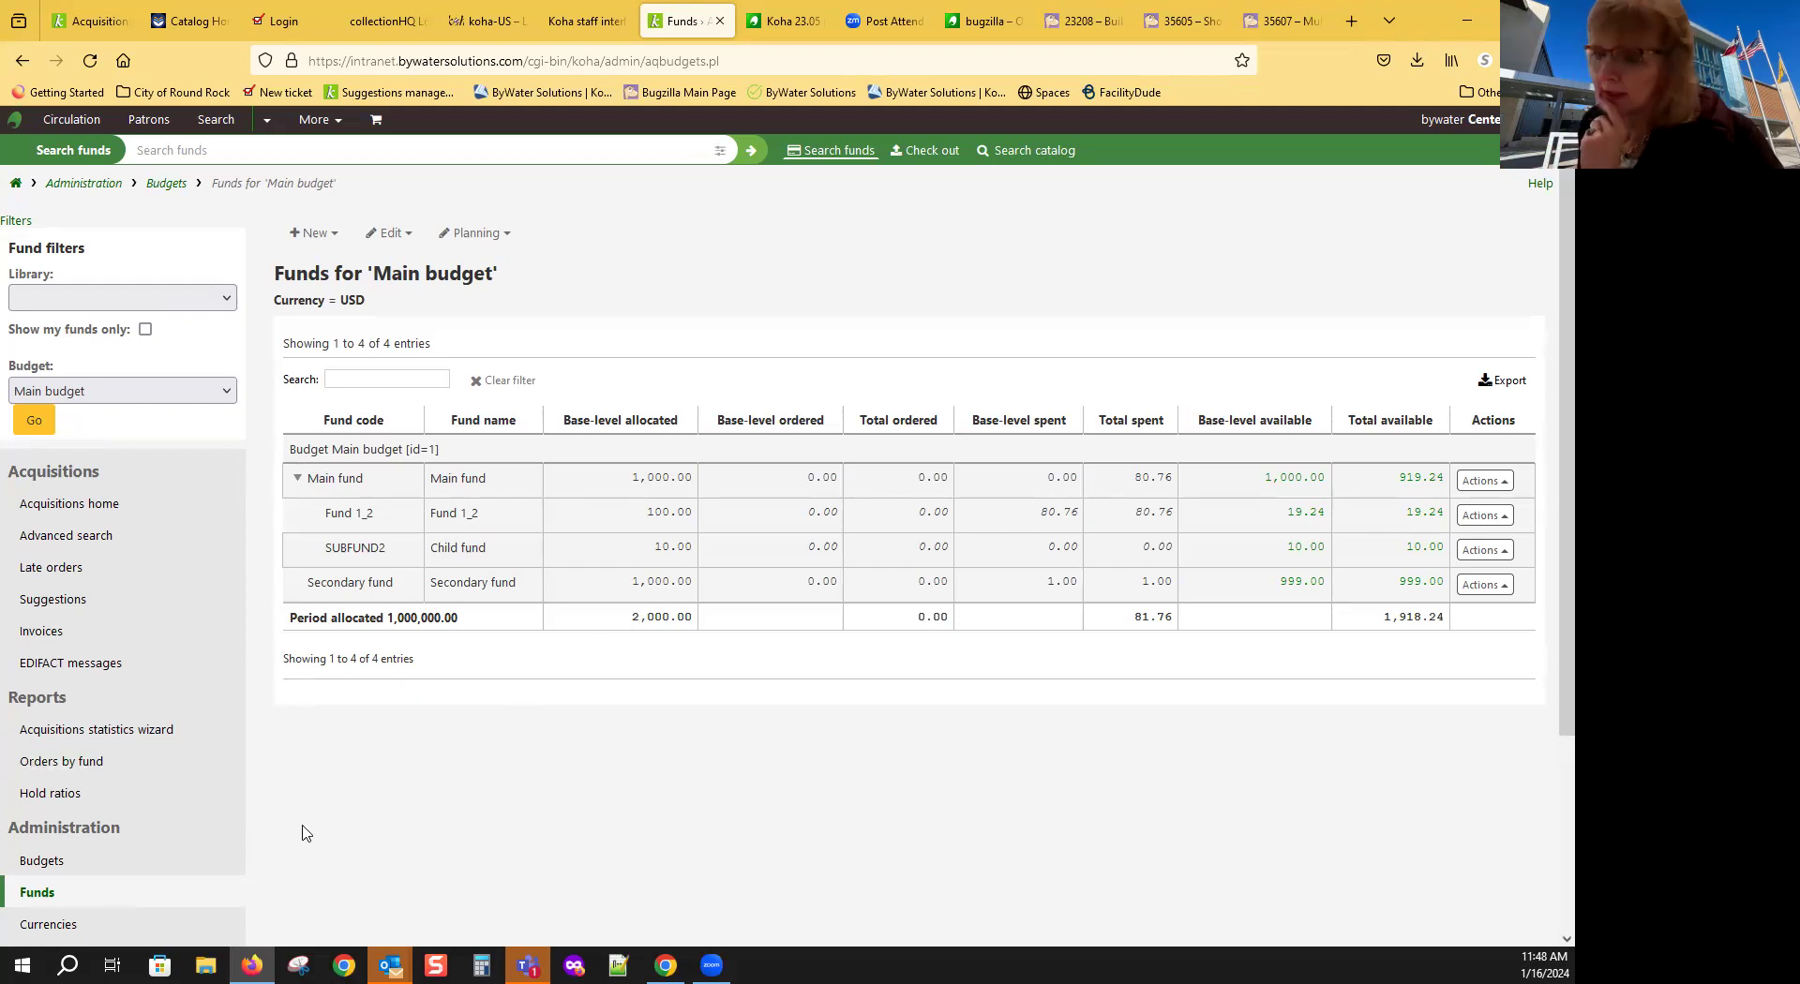
# Step: Scroll through the Main budget funds list to review its four funds and totals
pyautogui.scroll(-3, 200, 806)
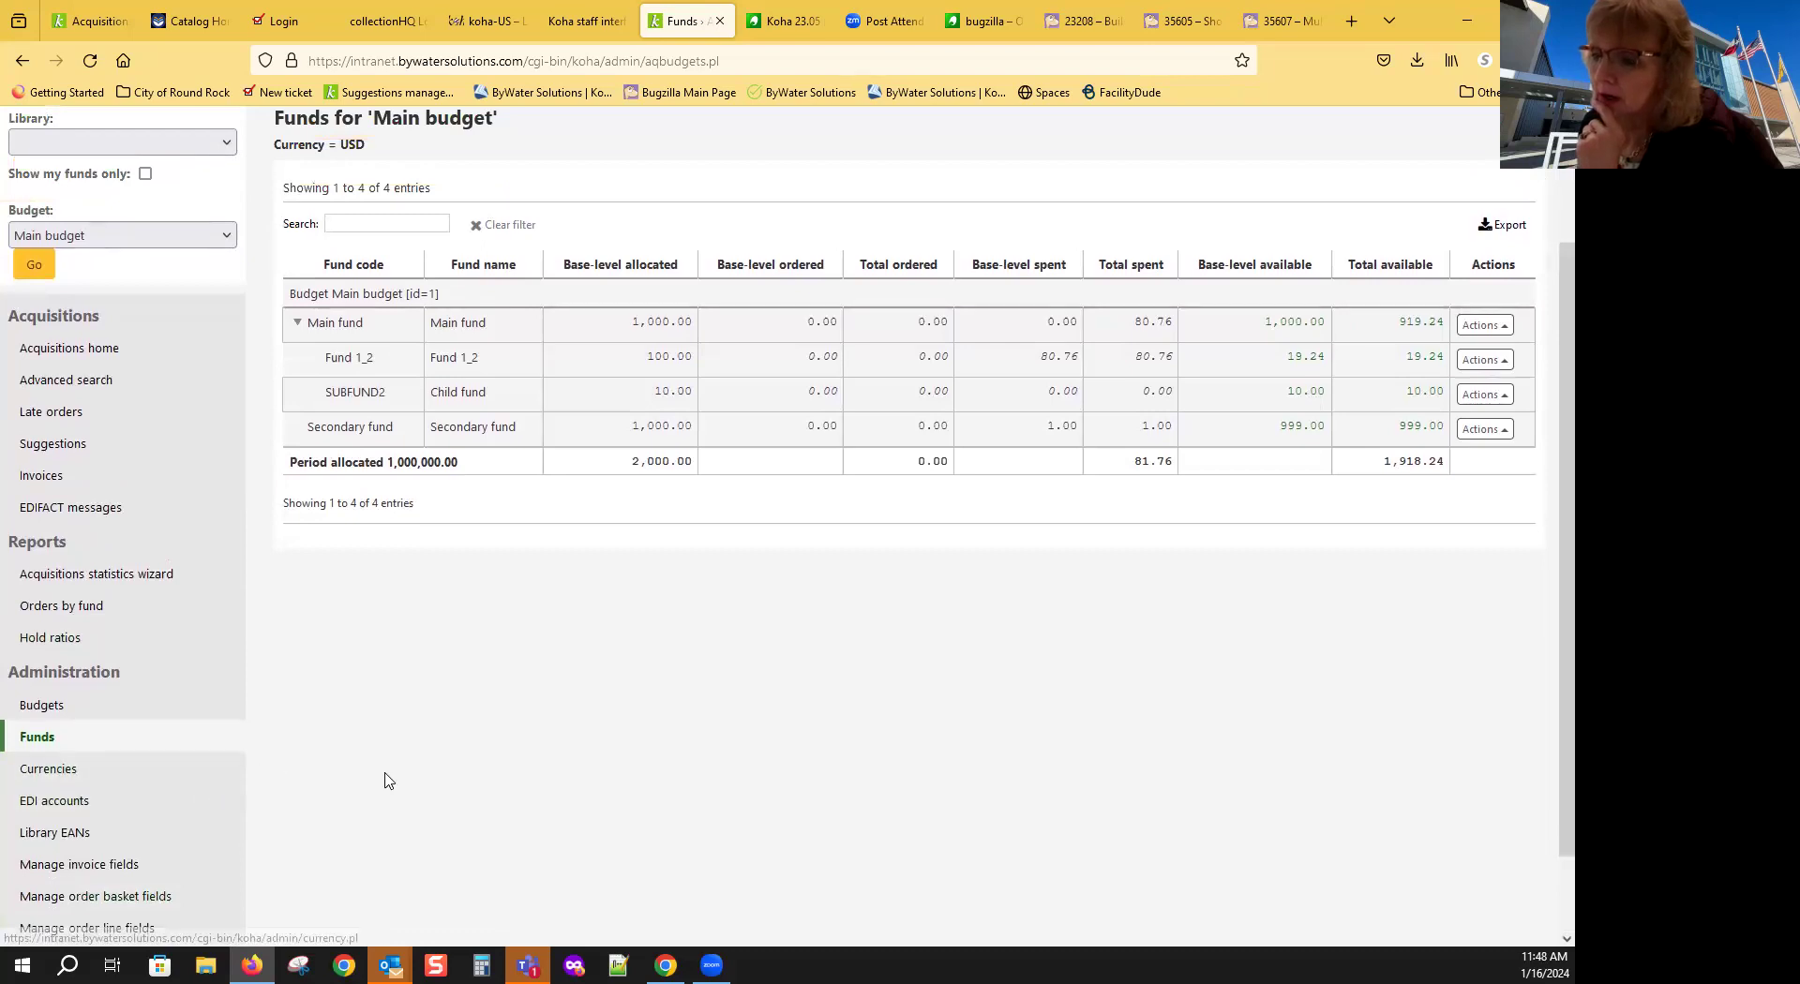
pyautogui.scroll(3, 360, 792)
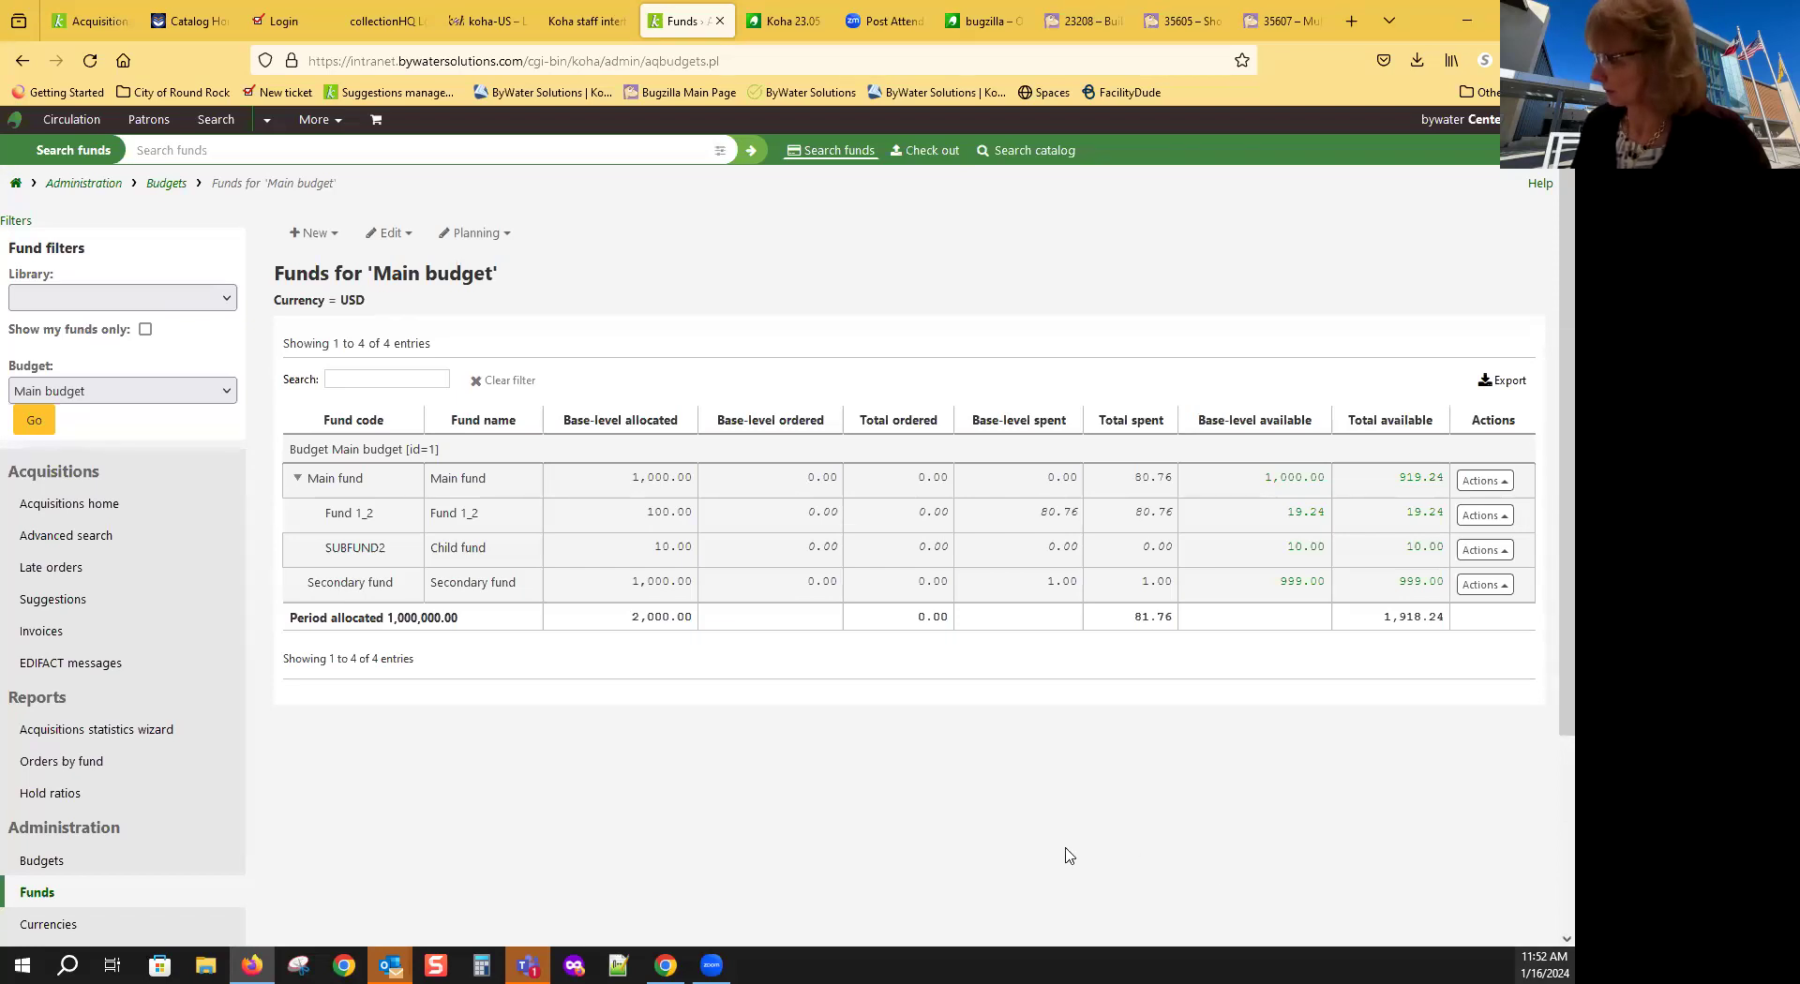
# Step: Open the taskbar calendar and advance it to February 2024
pyautogui.click(1545, 964)
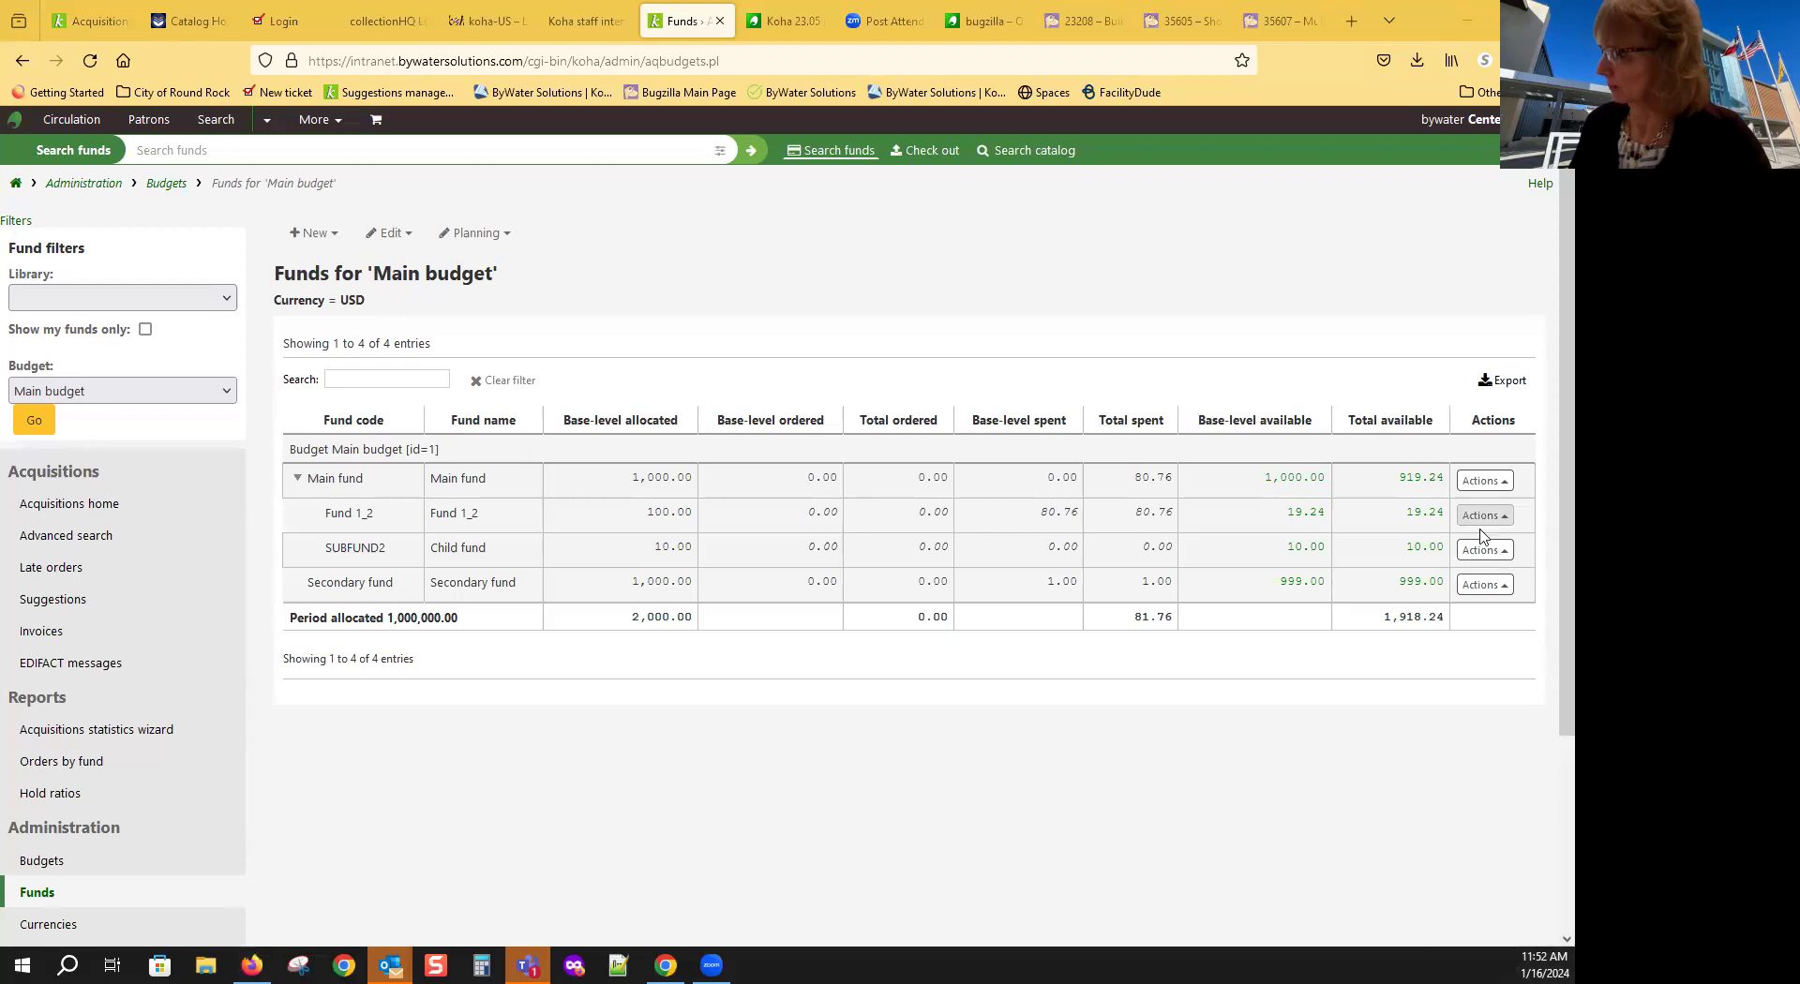
pyautogui.click(1541, 387)
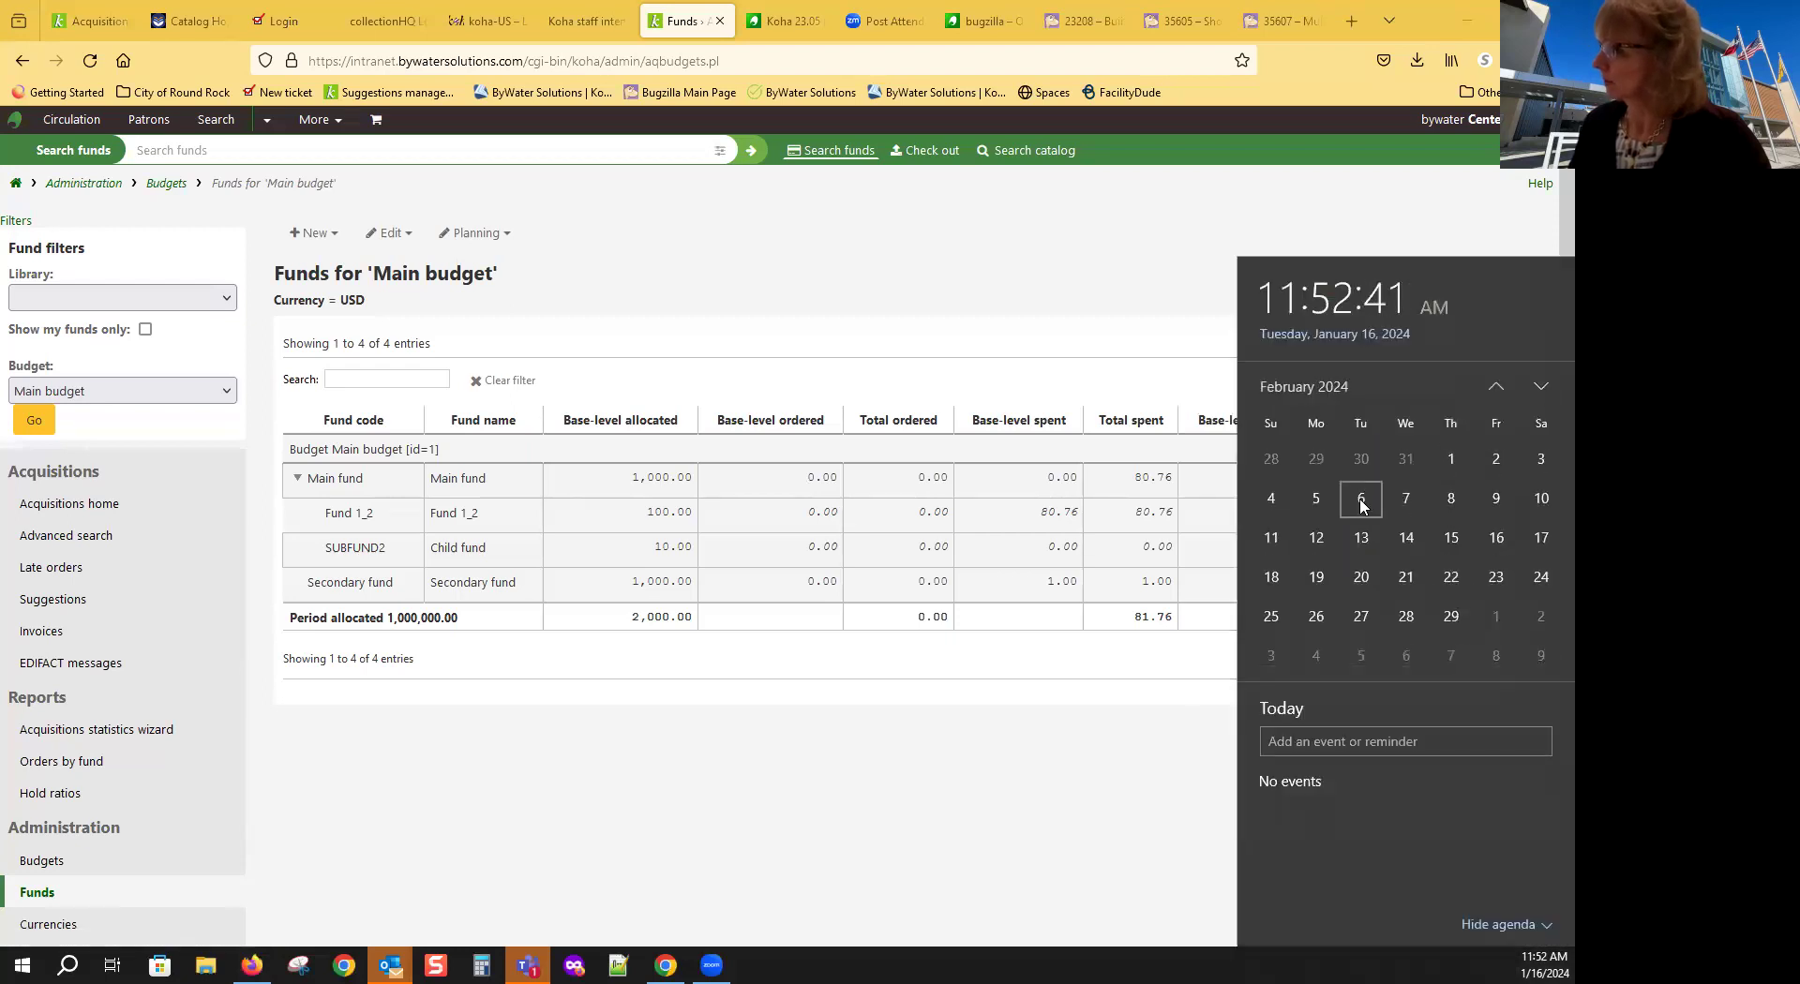